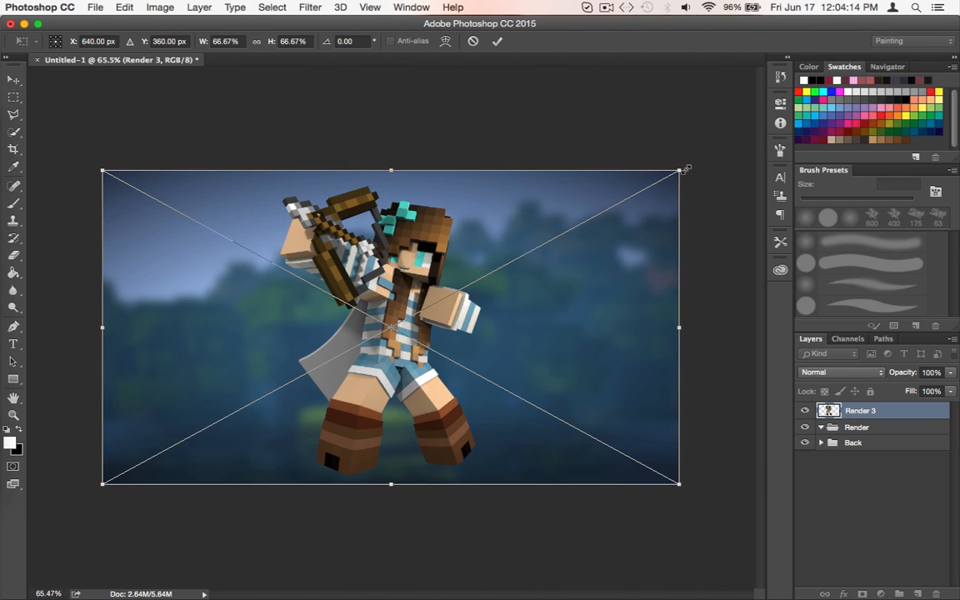
Commit the placed Render 3 image and move its layer into the Render group
key("Return")
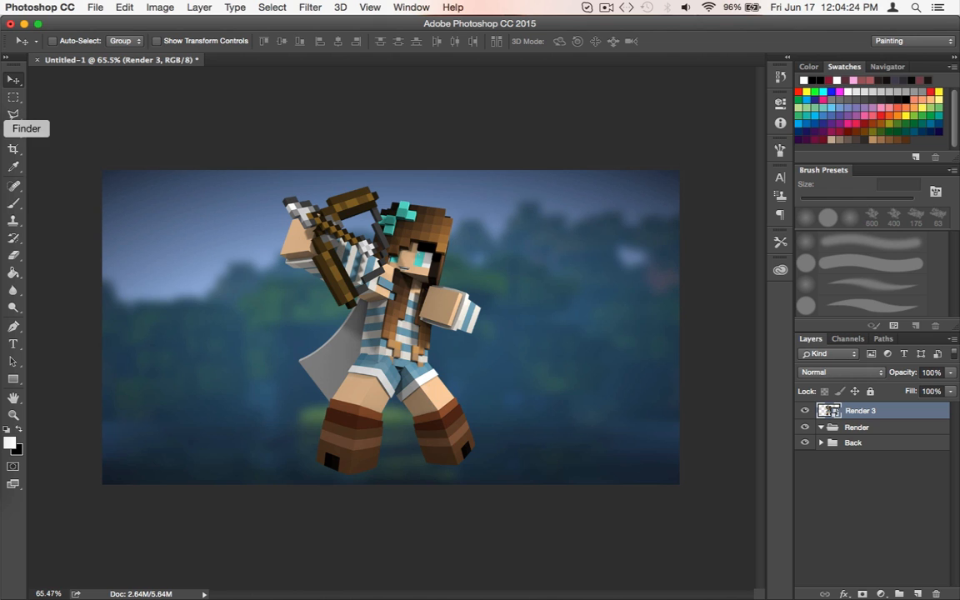
left_click(12, 113)
left_click(50, 255)
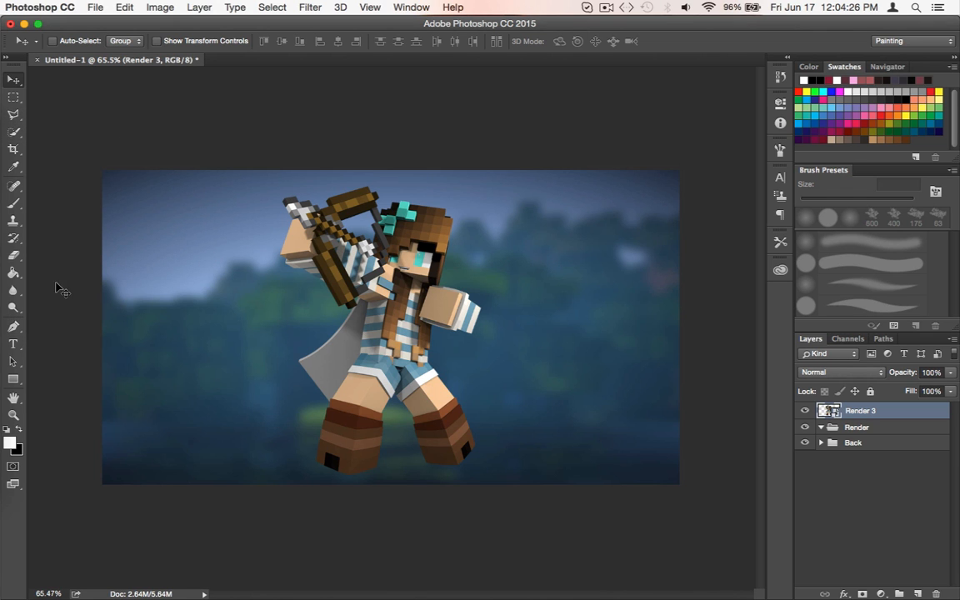
scroll(596, 343, "up", 3)
scroll(596, 343, "down", 2)
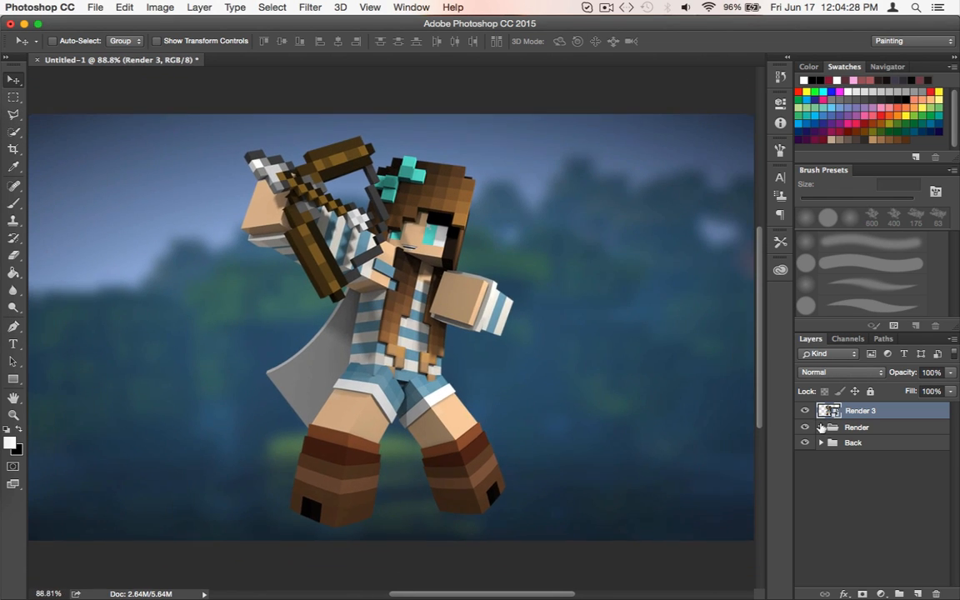
left_click_drag(861, 427, 859, 429)
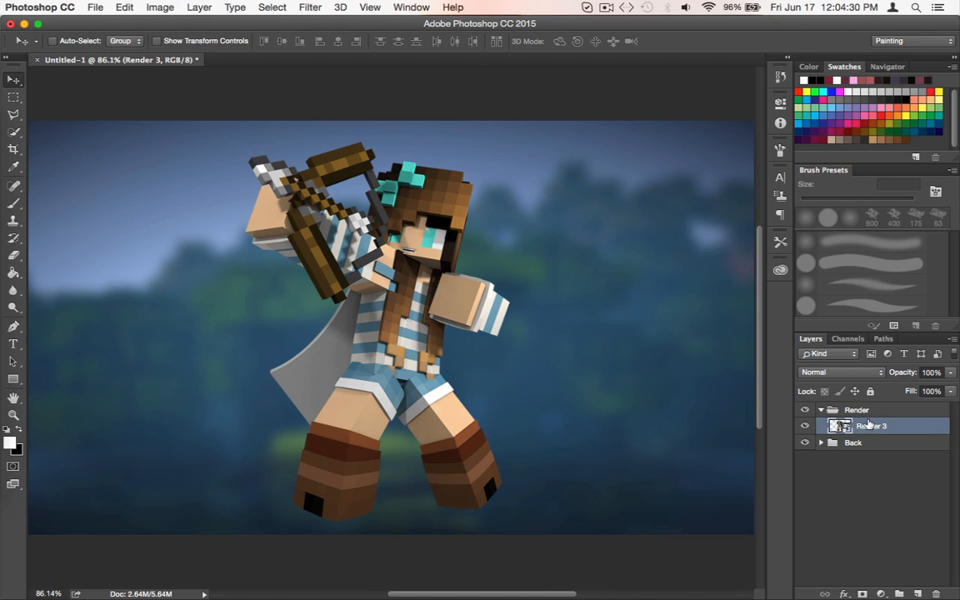
right_click(867, 425)
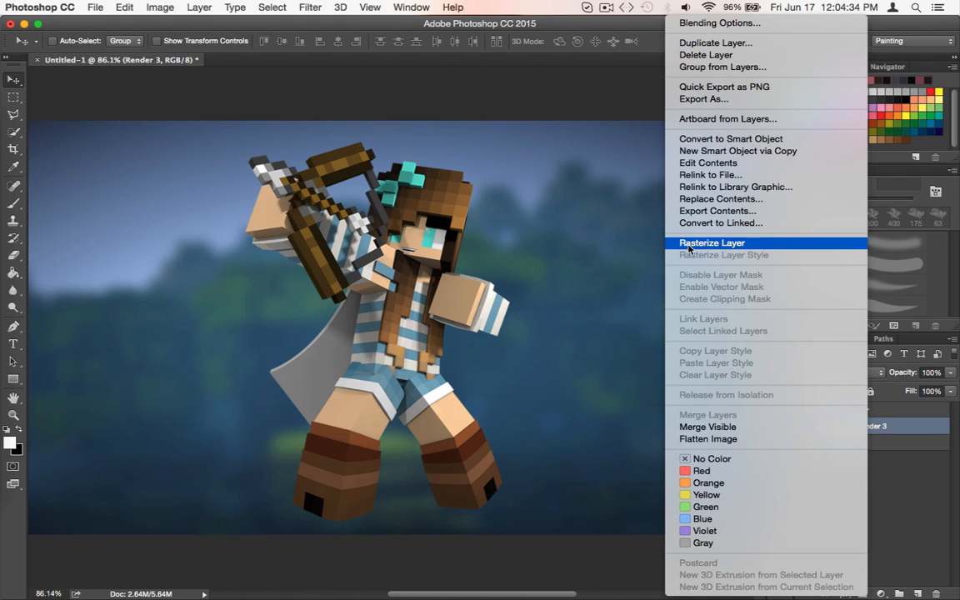
left_click(727, 244)
scroll(625, 384, "down", 2)
scroll(626, 384, "down", 1)
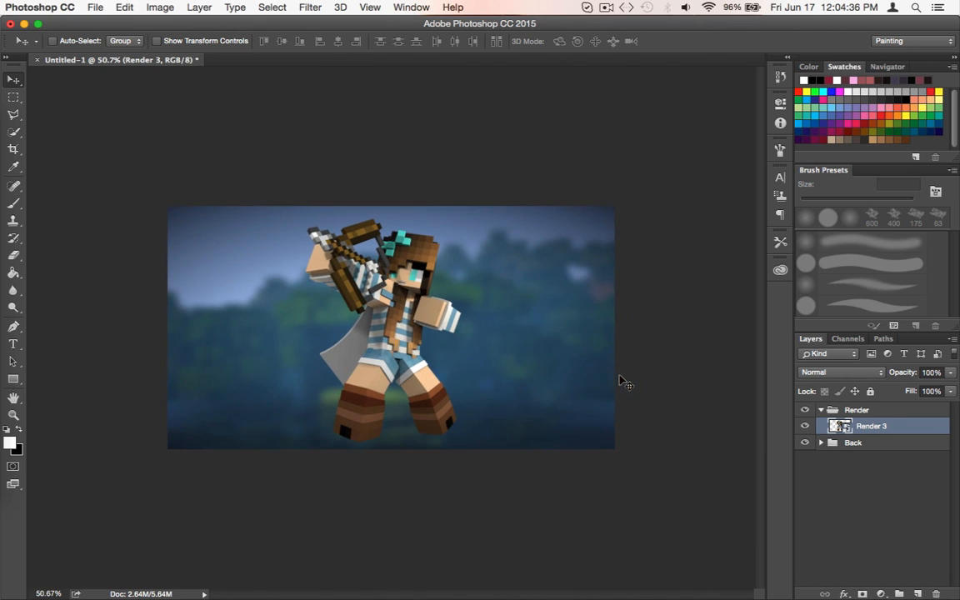
right_click(864, 424)
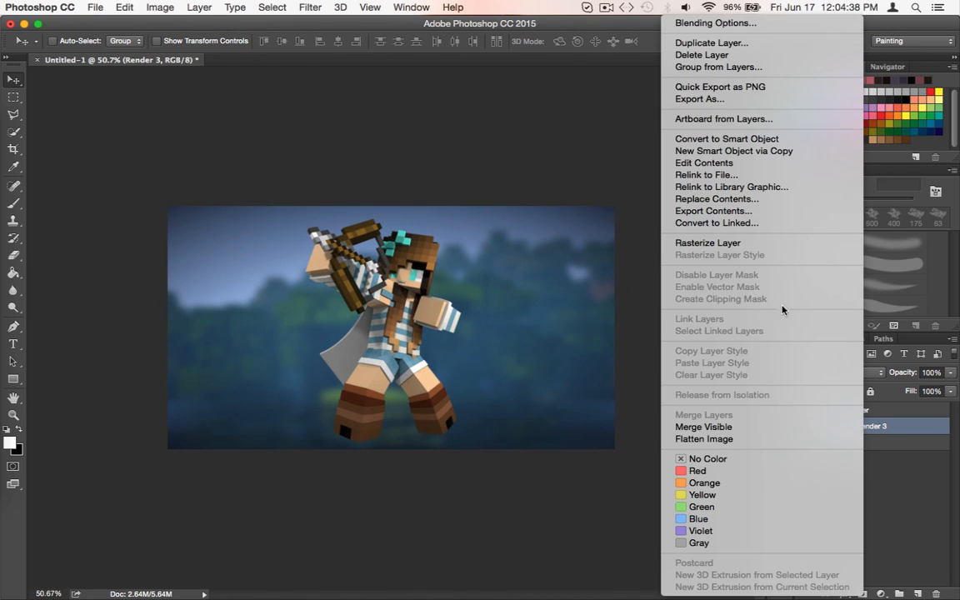
left_click(920, 437)
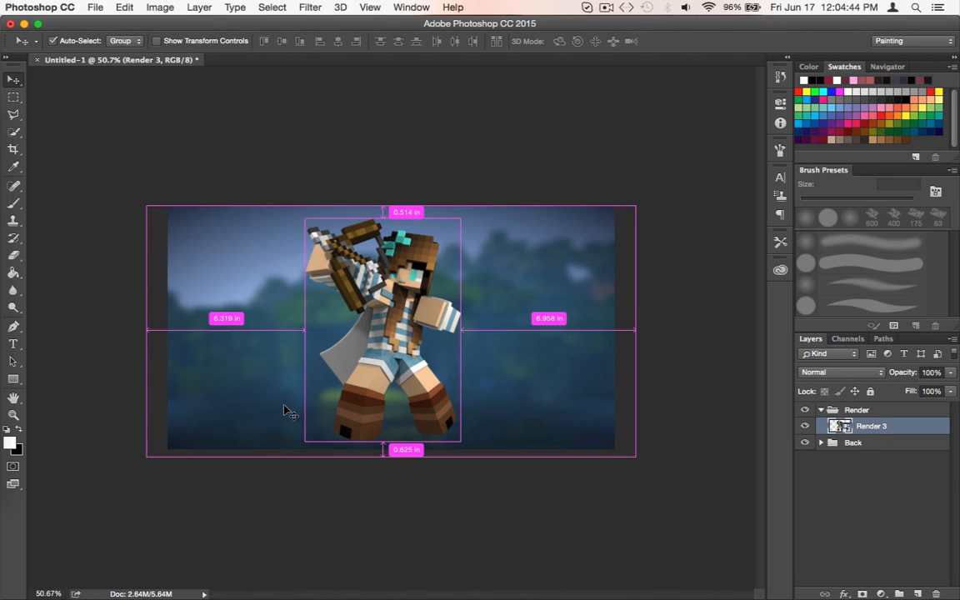
Scale the Render 3 character up from its centre to 76.20% and apply the transformation
key("super+t")
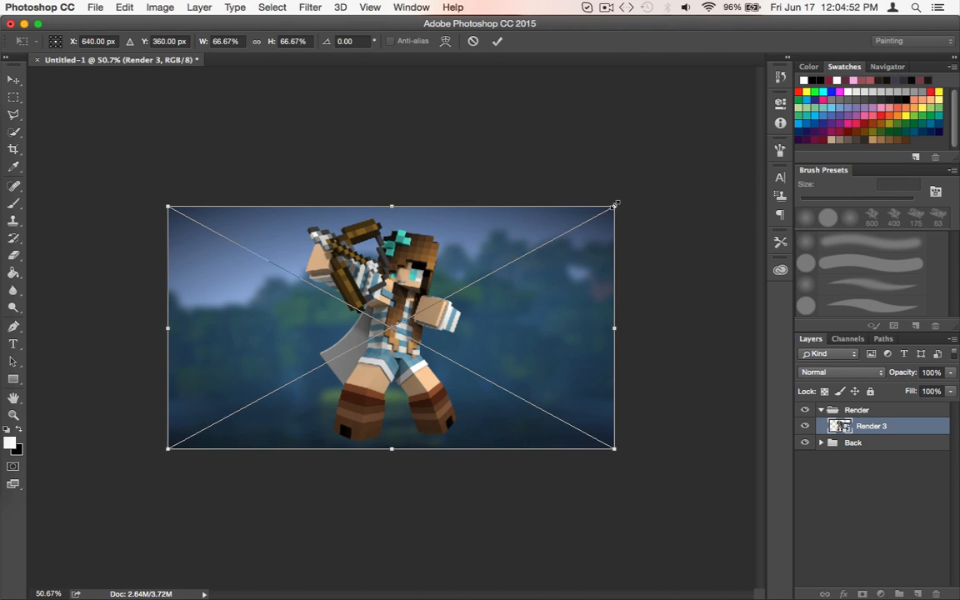
left_click_drag(614, 203, 671, 189)
left_click_drag(565, 207, 518, 219)
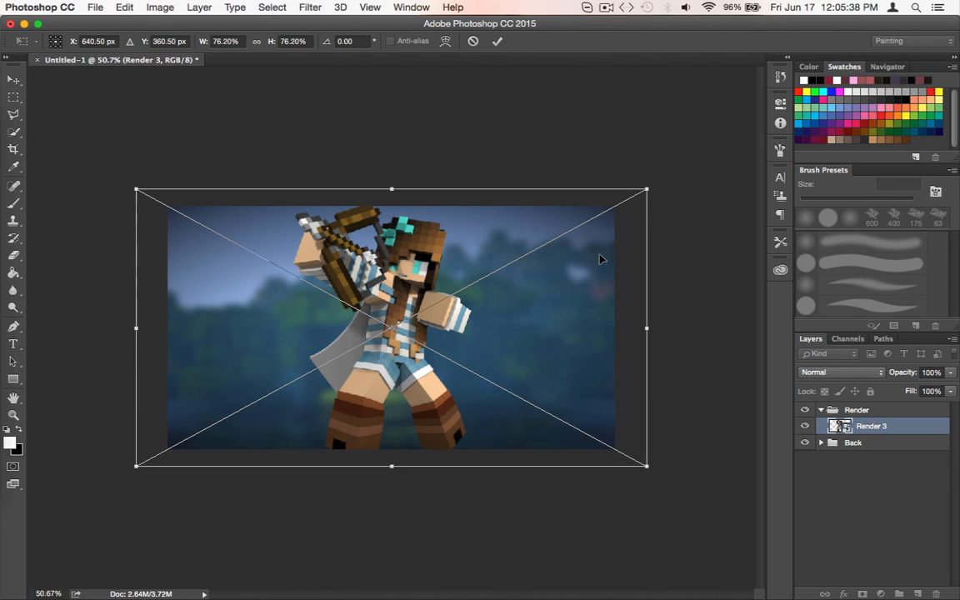
key("Return")
scroll(599, 255, "up", 5)
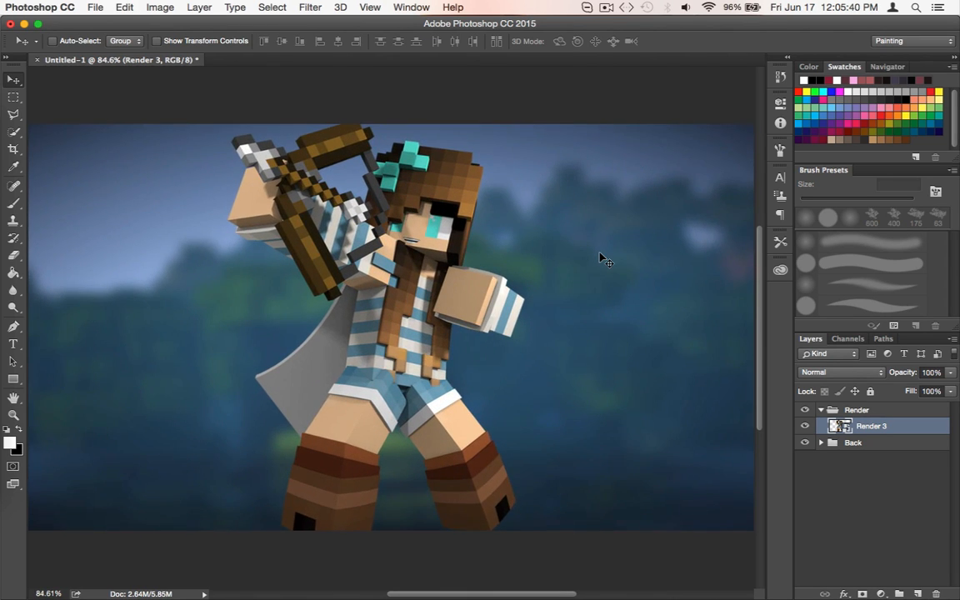
scroll(599, 254, "down", 3)
scroll(599, 254, "up", 3)
scroll(599, 254, "left", 3)
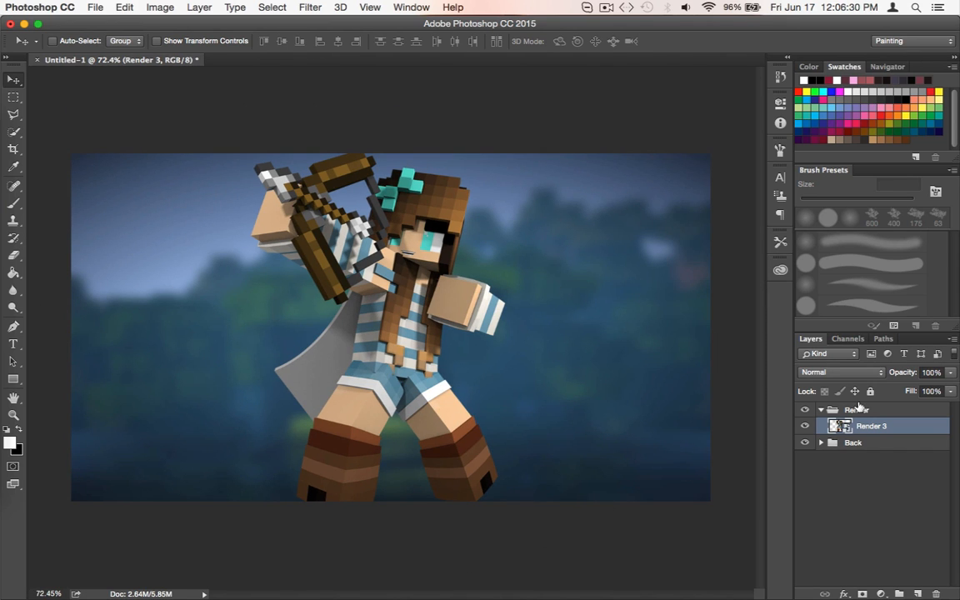
Open the blending options of the Render 3 layer and add a Gradient Overlay effect
double_click(885, 428)
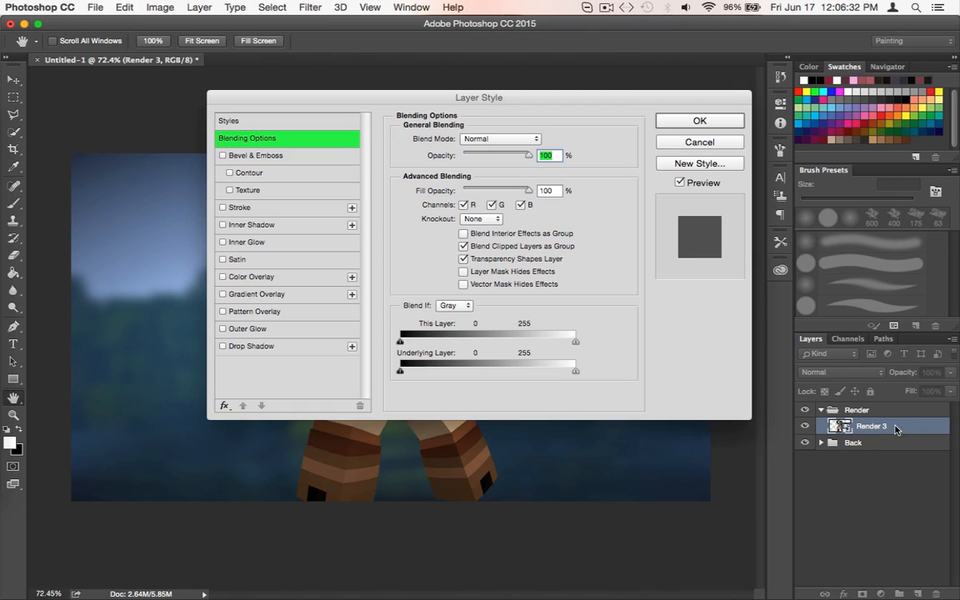
left_click(666, 146)
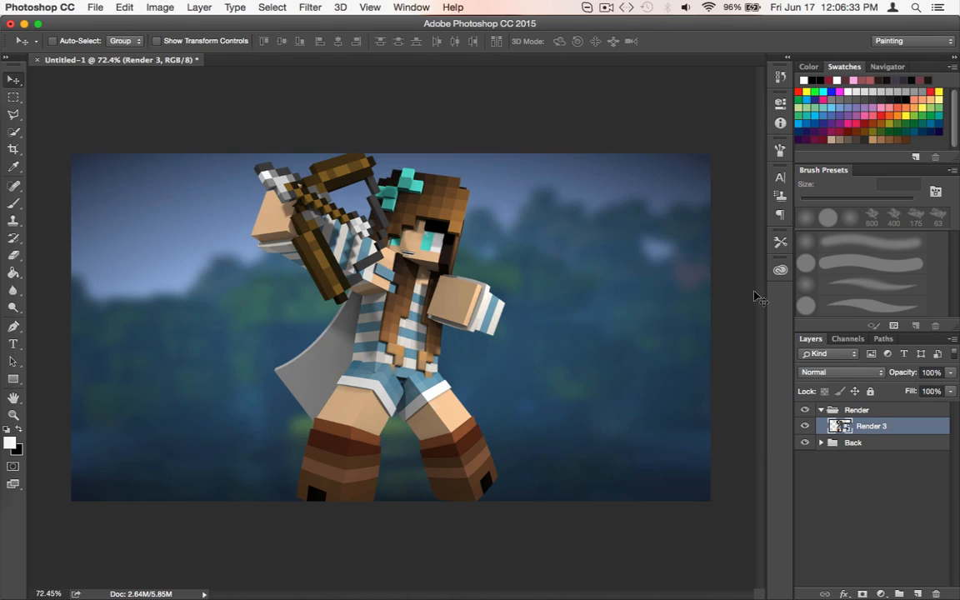
right_click(869, 426)
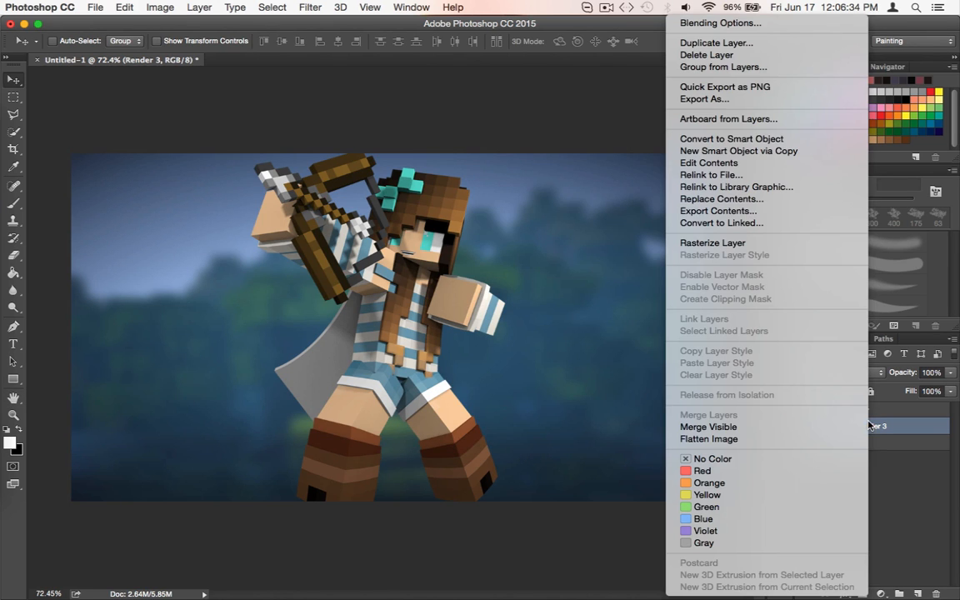
left_click(720, 24)
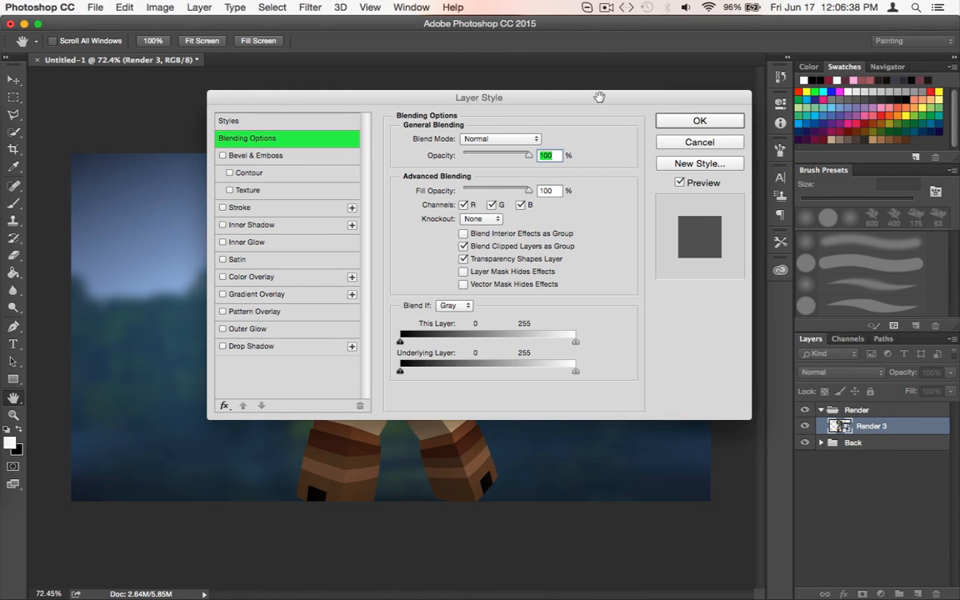
left_click_drag(700, 73, 906, 8)
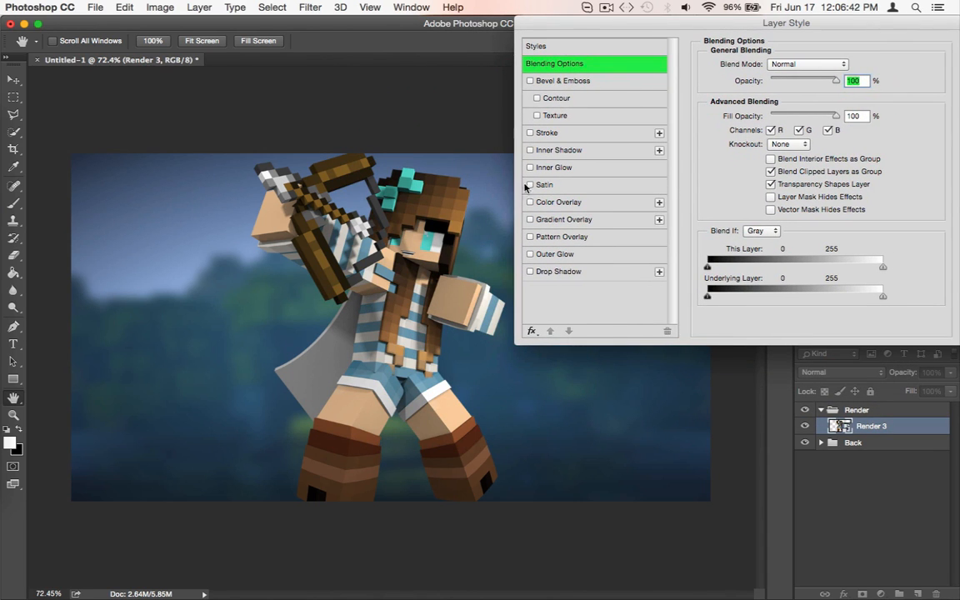
left_click(530, 220)
left_click(539, 222)
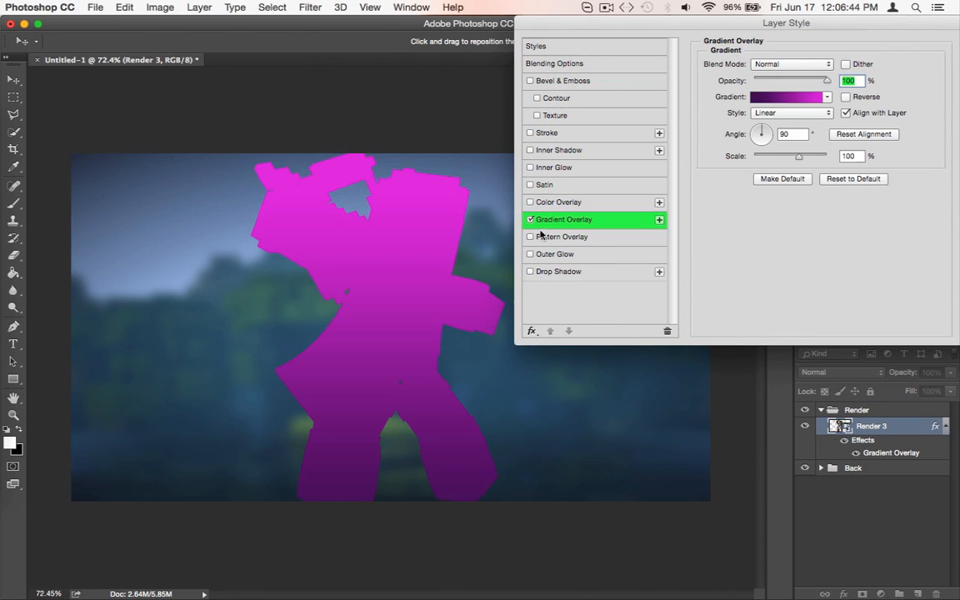
Choose the black-to-white preset as the gradient of the Gradient Overlay
left_click(781, 98)
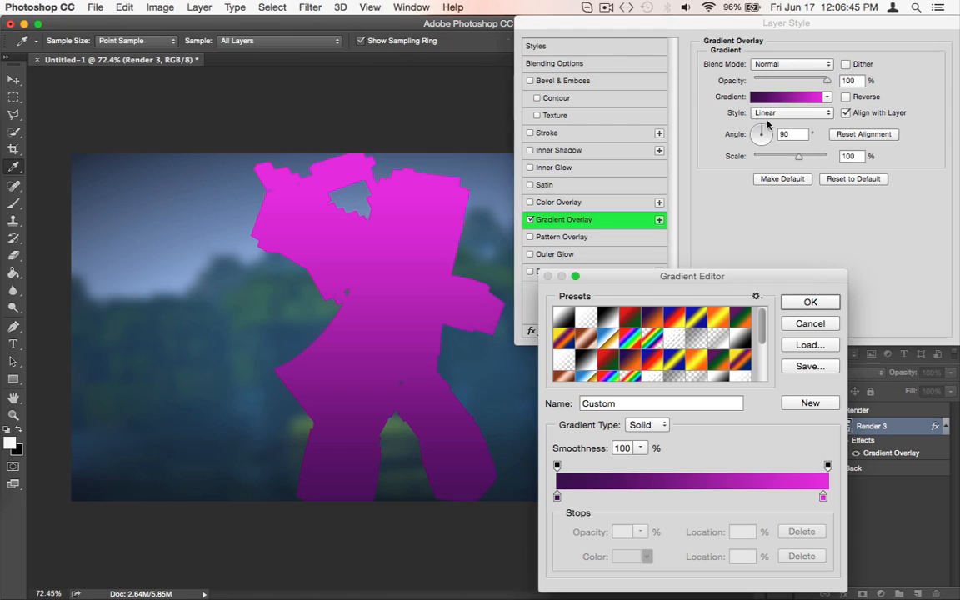
left_click(608, 317)
left_click(810, 301)
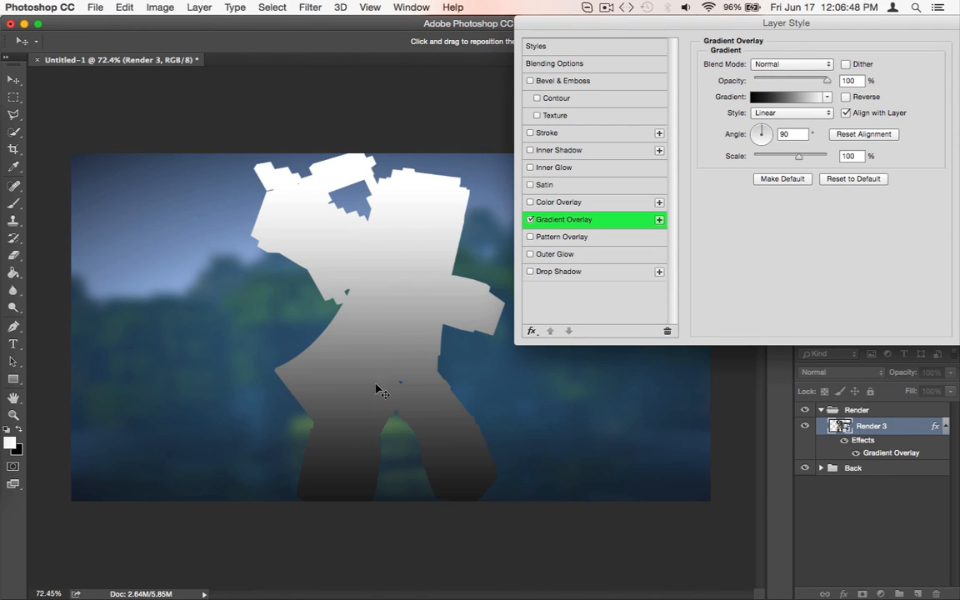
Set the Gradient Overlay's blend mode to Overlay and its opacity to 56%
left_click(784, 65)
left_click(783, 65)
left_click(783, 65)
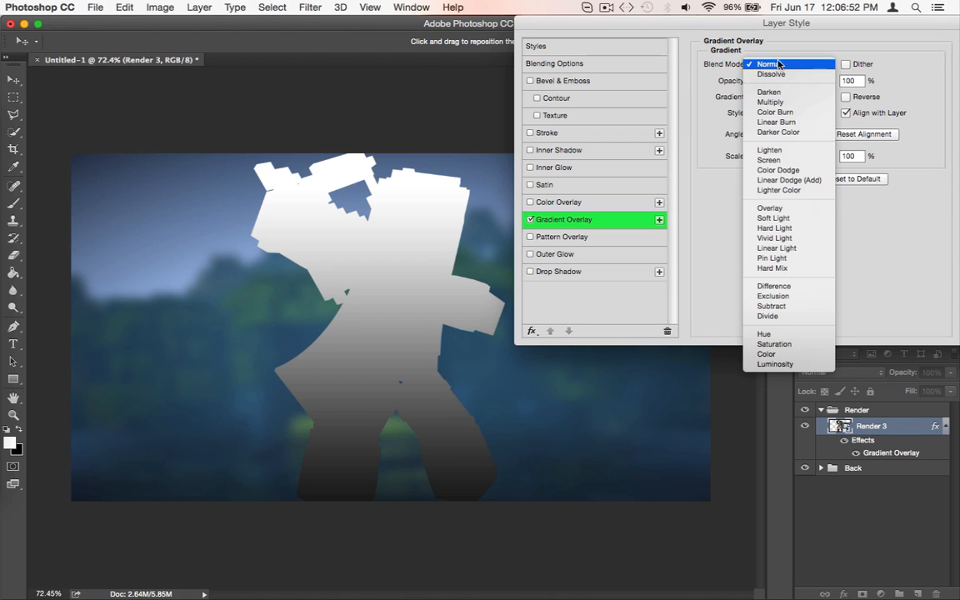
left_click(775, 209)
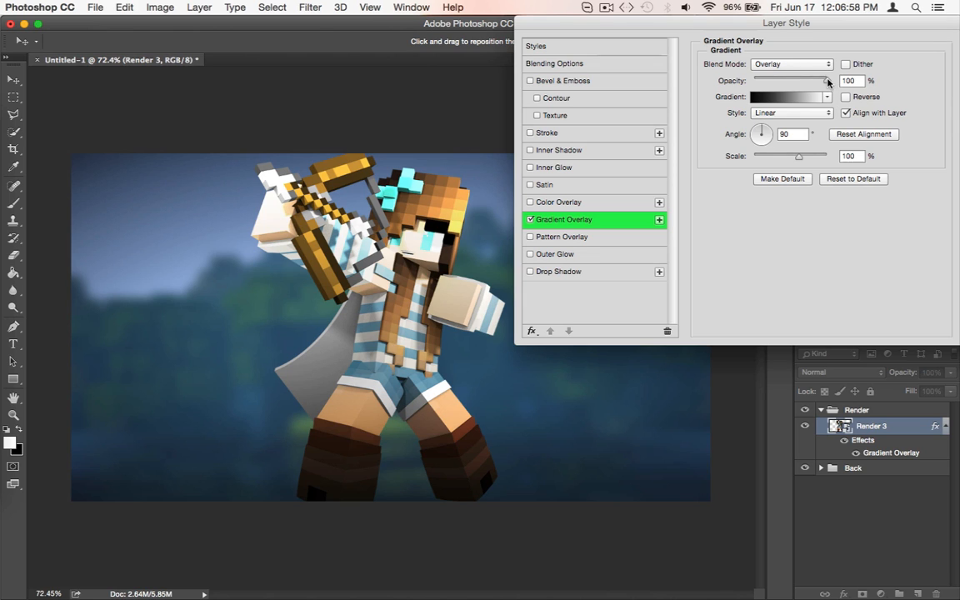
left_click_drag(828, 82, 795, 81)
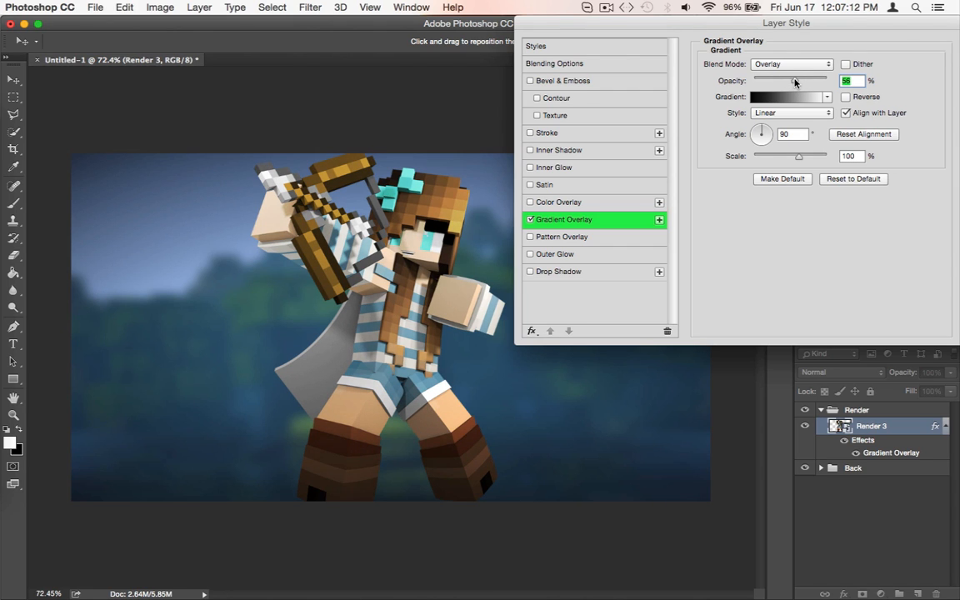
Add a white Color Dodge Inner Glow with 72% opacity, 1% choke and a 16 px size
left_click(541, 169)
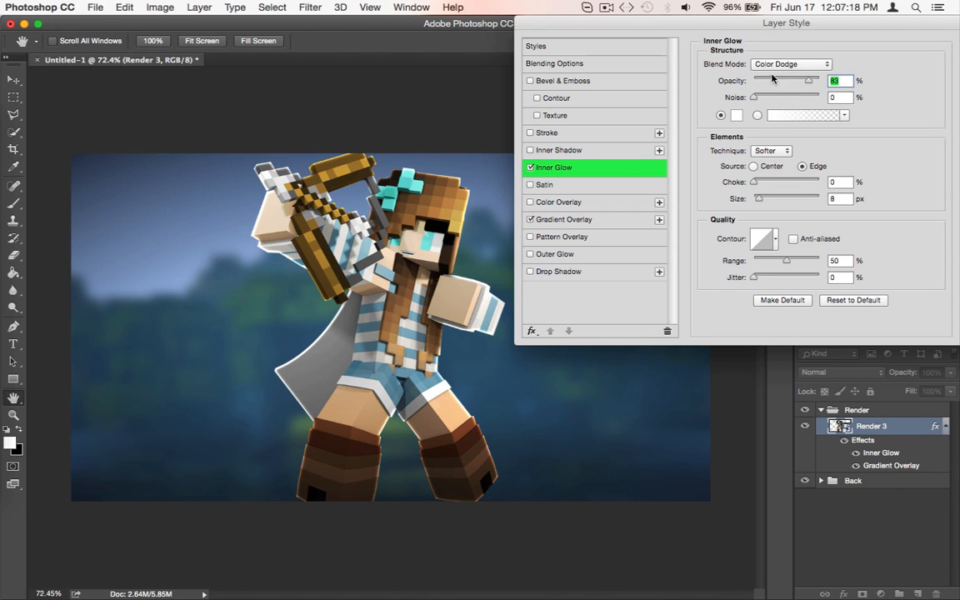
left_click(802, 65)
left_click(802, 63)
mouse_move(811, 81)
left_mouse_down()
mouse_move(822, 81)
mouse_move(801, 82)
mouse_move(819, 86)
left_mouse_up()
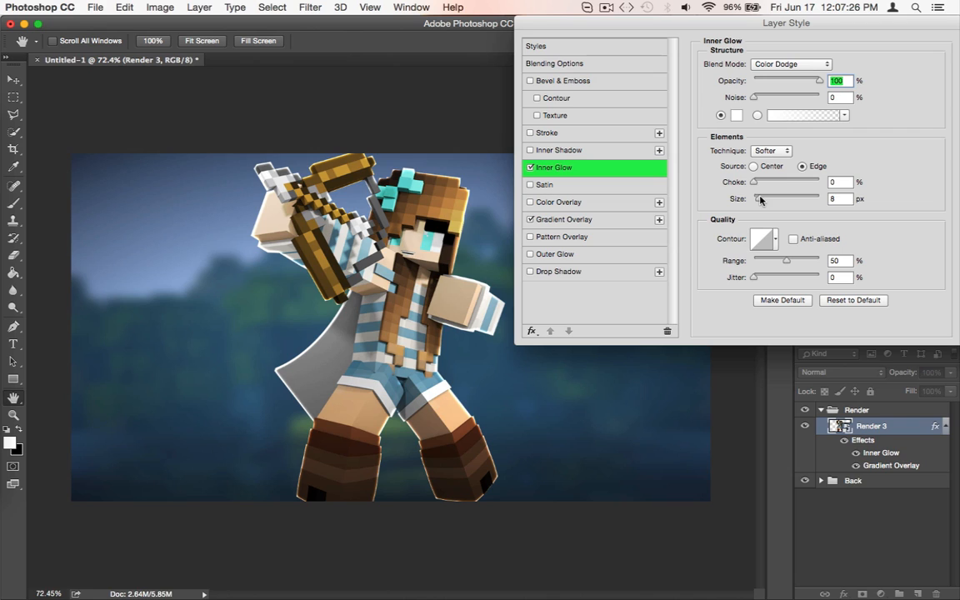
left_click_drag(756, 186, 763, 197)
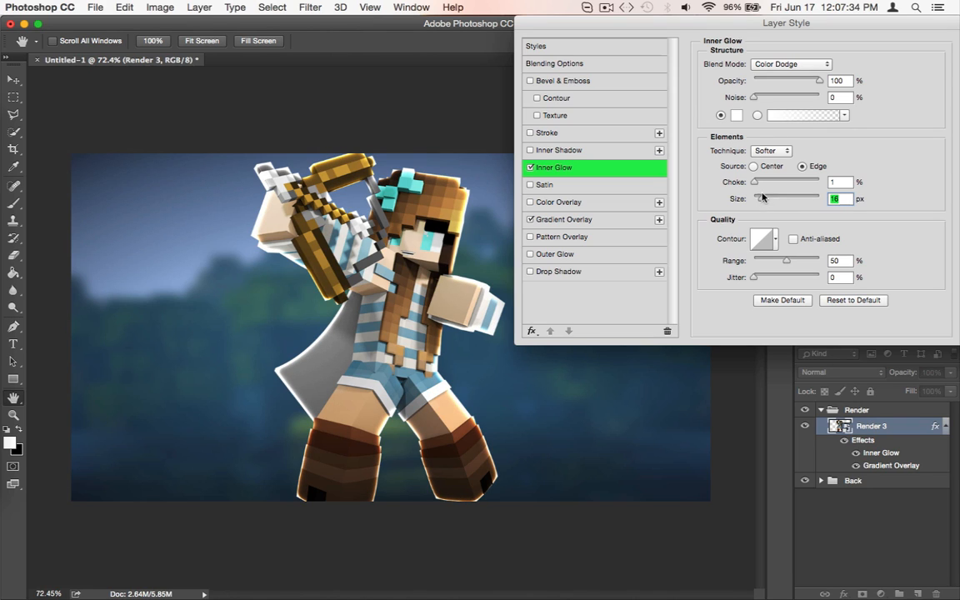
left_click_drag(820, 80, 798, 81)
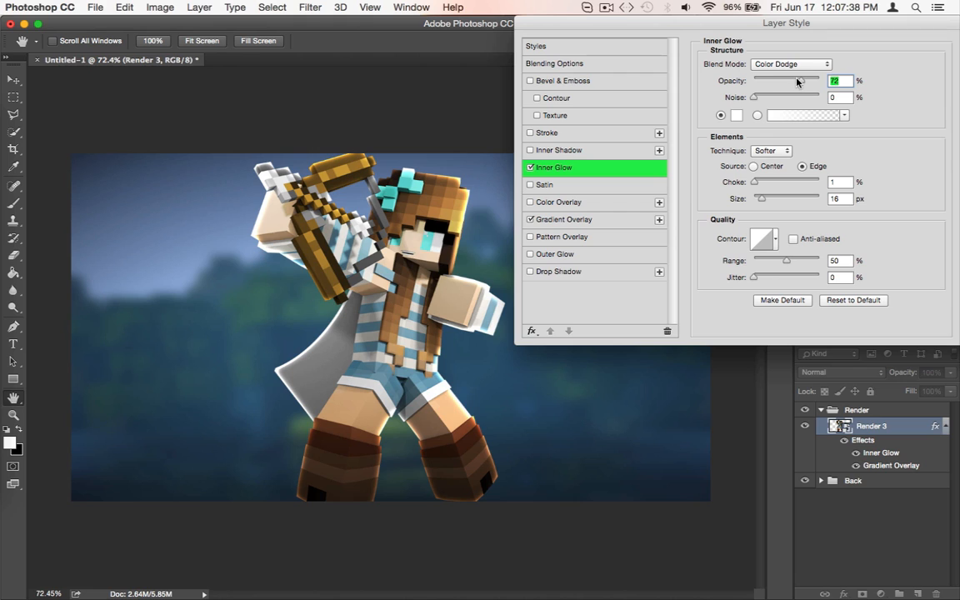
Add a Color Overlay effect to the Render 3 layer and inspect the hex value of its overlay color
left_click(529, 203)
left_click(550, 204)
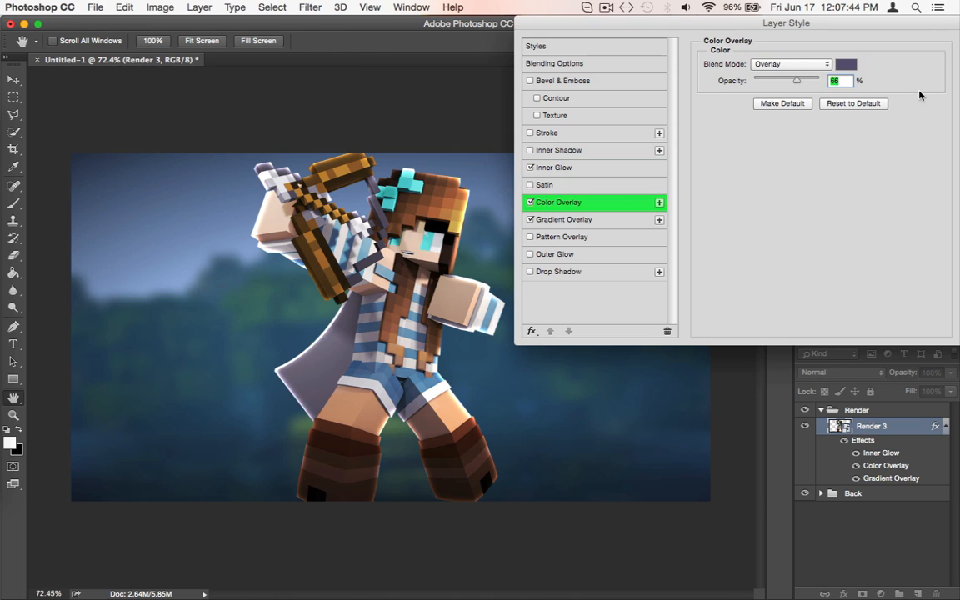
left_click(844, 66)
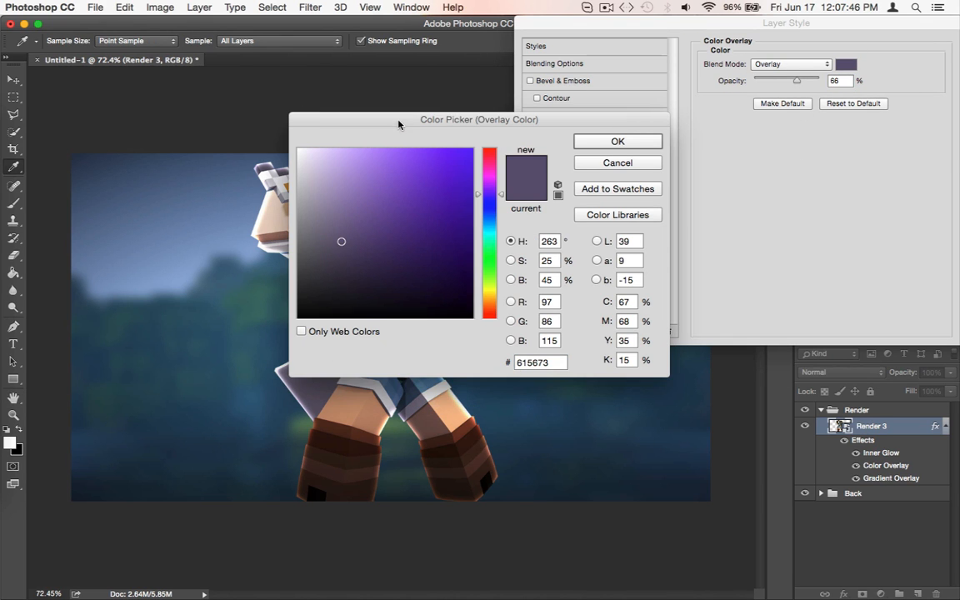
left_click_drag(398, 124, 621, 113)
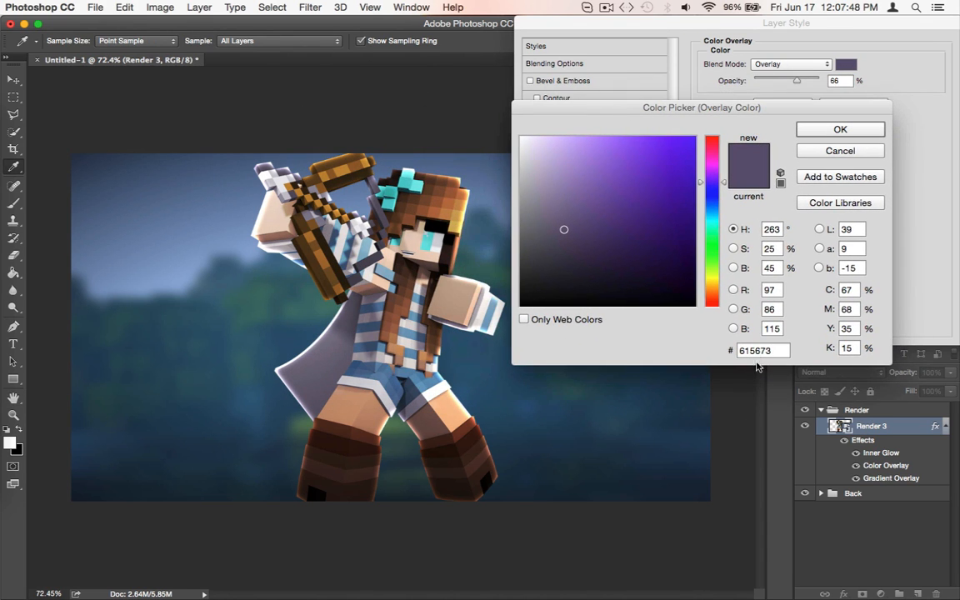
left_click_drag(783, 350, 725, 354)
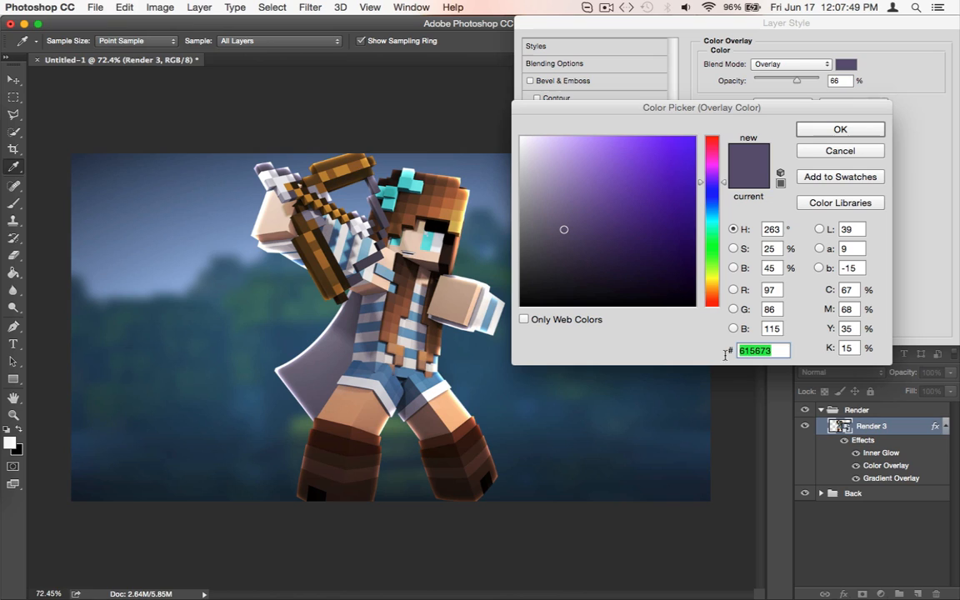
left_click(782, 351)
left_click(813, 152)
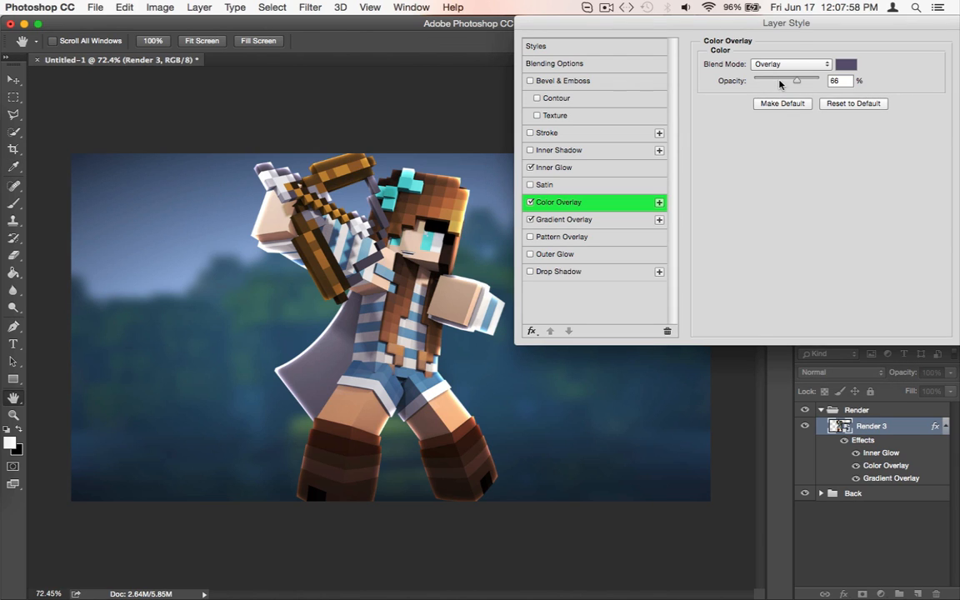
Set the Color Overlay's opacity to 100%
left_click_drag(797, 80, 810, 80)
key("super+z")
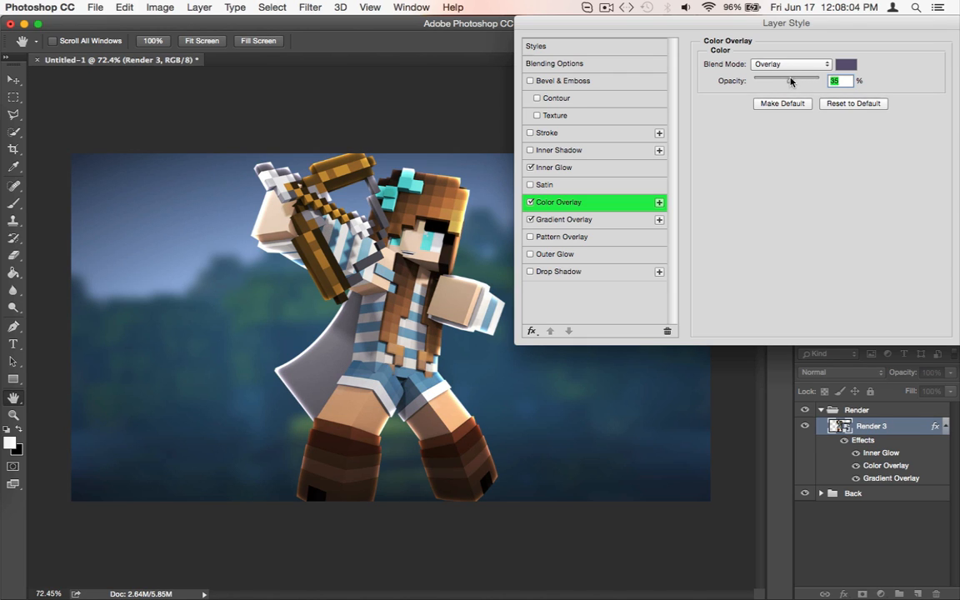
left_click_drag(792, 81, 824, 80)
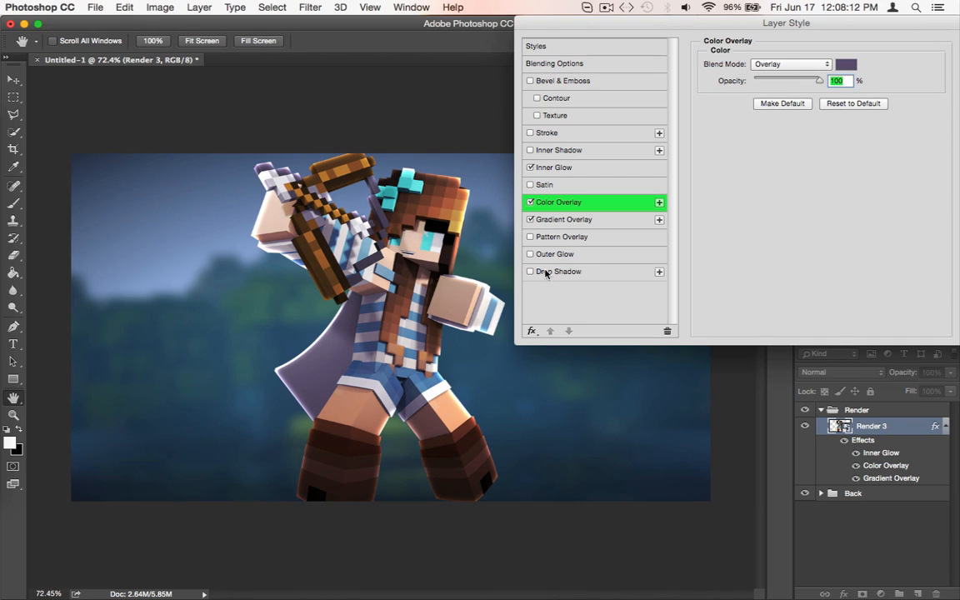
Add a Satin effect to the Render 3 layer with an angle of -103° and a distance of 250 px
left_click(530, 185)
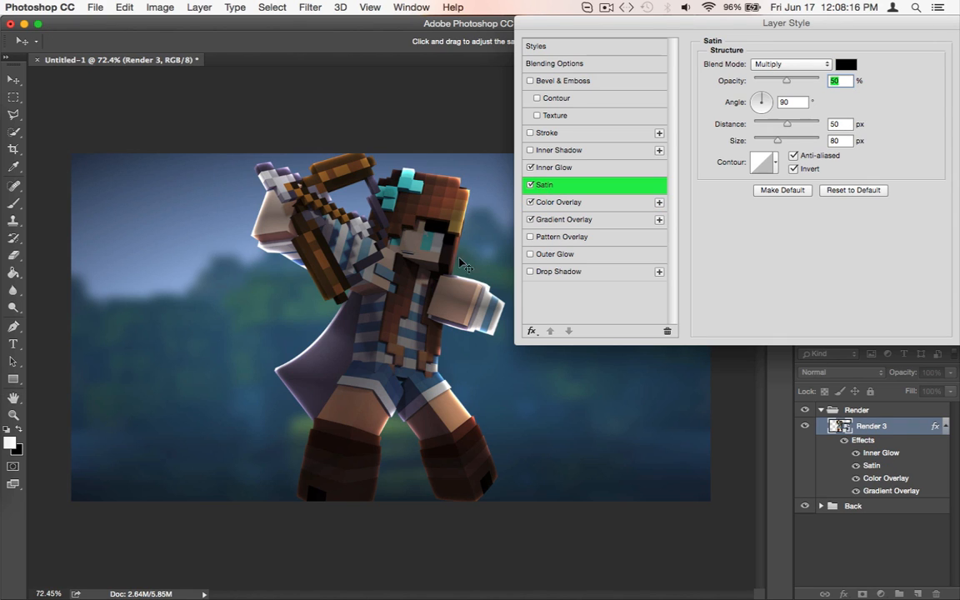
left_click(753, 102)
left_click(760, 108)
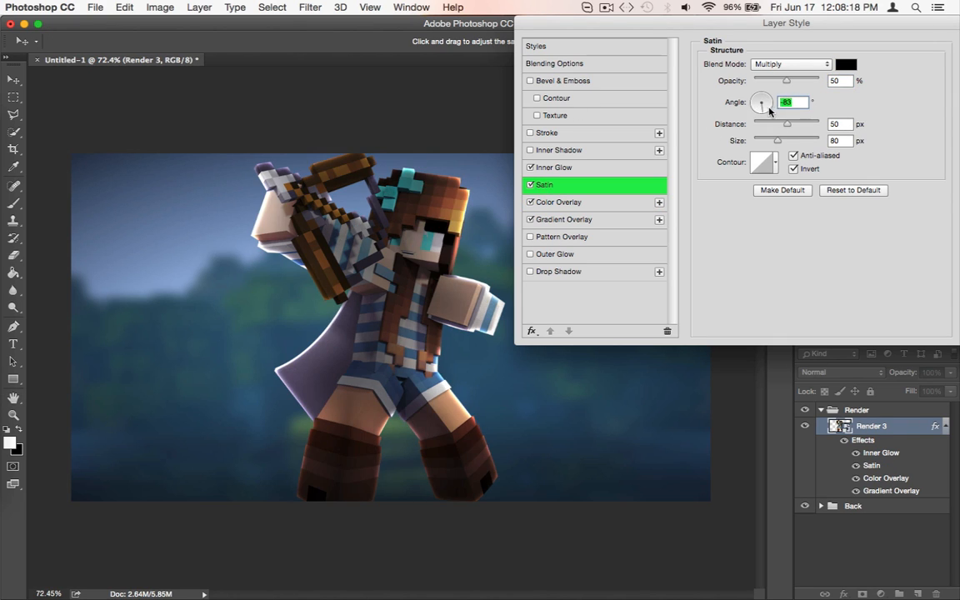
left_click(769, 108)
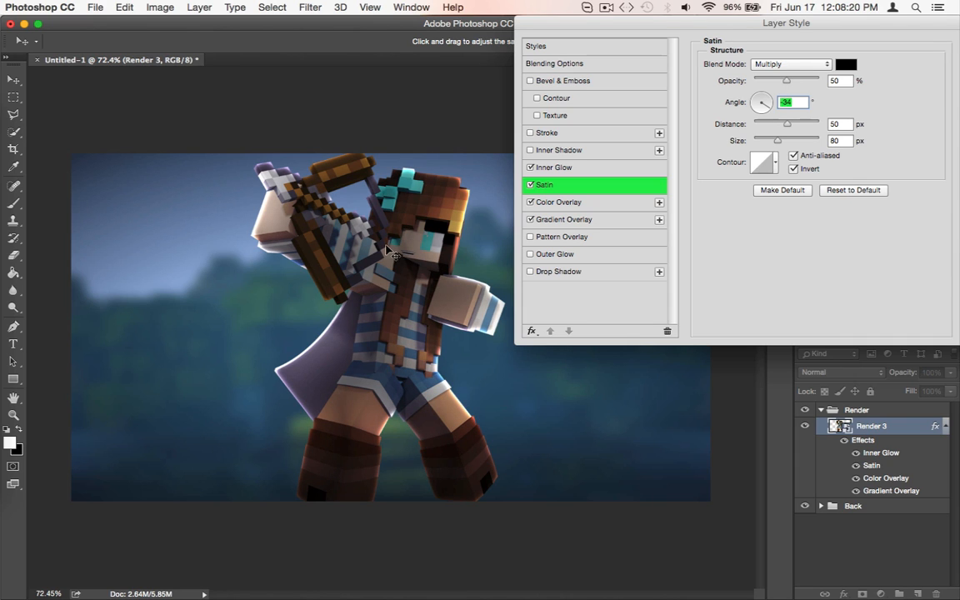
mouse_move(340, 234)
left_mouse_down()
mouse_move(430, 301)
mouse_move(467, 284)
mouse_move(454, 250)
mouse_move(488, 263)
mouse_move(485, 244)
mouse_move(486, 261)
mouse_move(461, 269)
mouse_move(434, 248)
mouse_move(391, 272)
mouse_move(320, 291)
mouse_move(305, 255)
mouse_move(279, 244)
mouse_move(324, 290)
mouse_move(342, 225)
left_mouse_up()
mouse_move(306, 236)
left_mouse_down()
mouse_move(296, 274)
mouse_move(313, 300)
mouse_move(437, 398)
mouse_move(357, 350)
mouse_move(382, 386)
mouse_move(347, 284)
mouse_move(380, 267)
mouse_move(439, 150)
mouse_move(444, 131)
mouse_move(390, 123)
mouse_move(419, 126)
left_mouse_up()
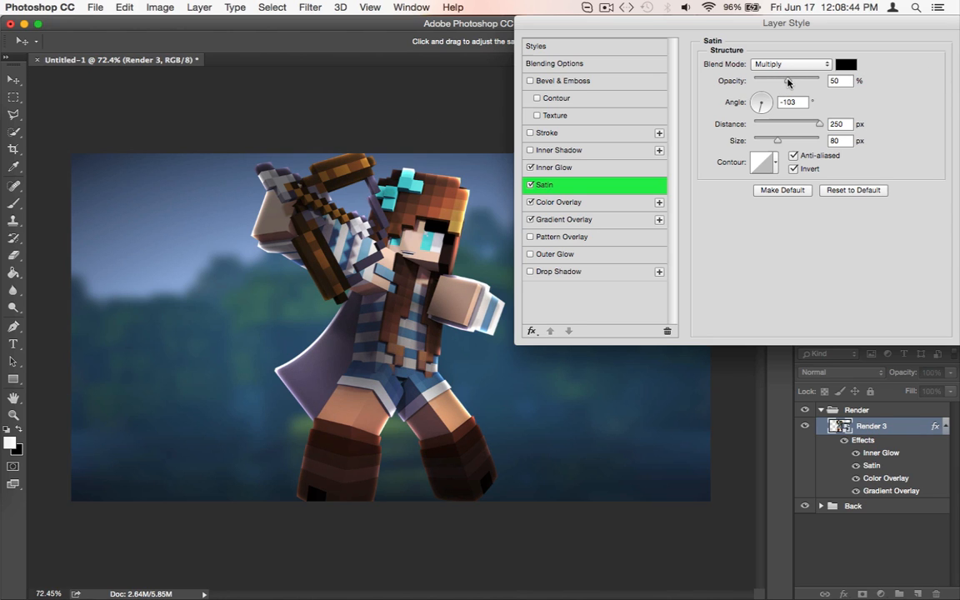
Lower the Satin opacity to about 33%, compare the render with and without Satin, and apply the layer style
mouse_move(787, 81)
left_mouse_down()
mouse_move(691, 79)
mouse_move(775, 81)
left_mouse_up()
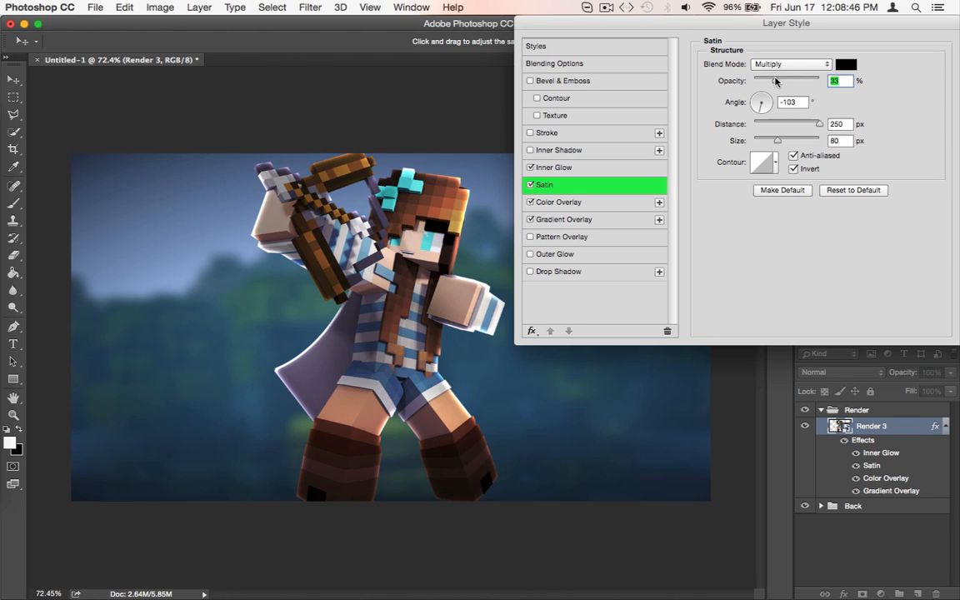
left_click(530, 185)
left_click(530, 185)
left_click(775, 80)
mouse_move(767, 80)
left_mouse_down()
mouse_move(696, 79)
mouse_move(775, 80)
left_mouse_up()
left_click_drag(928, 32, 634, 91)
left_click(725, 103)
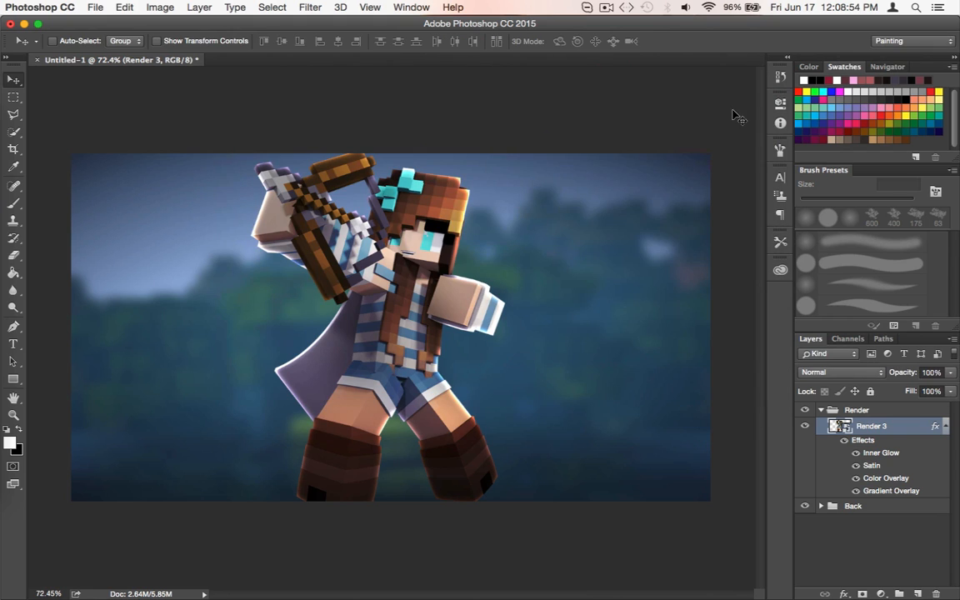
right_click(873, 431)
left_click(871, 428)
right_click(871, 428)
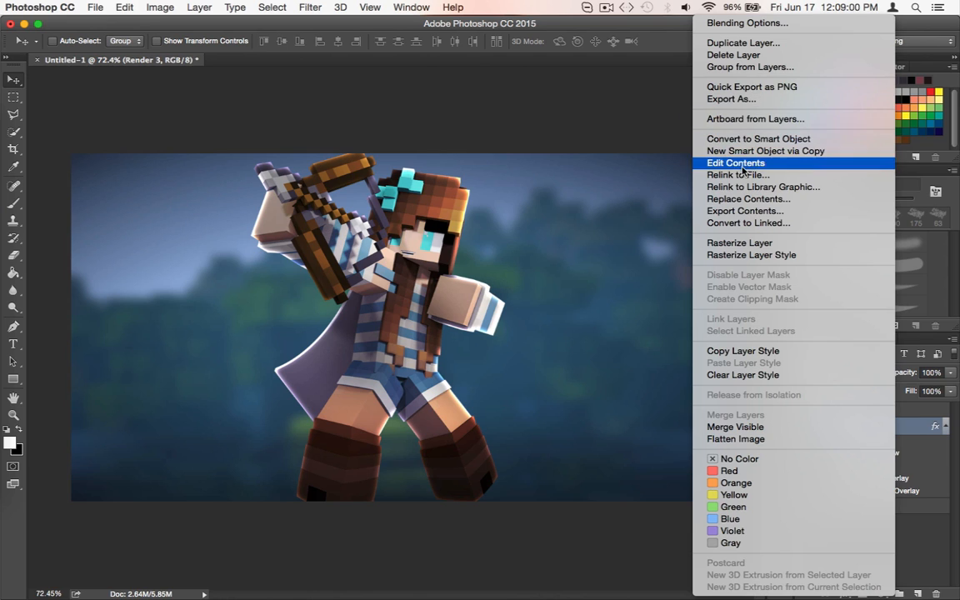
left_click(765, 375)
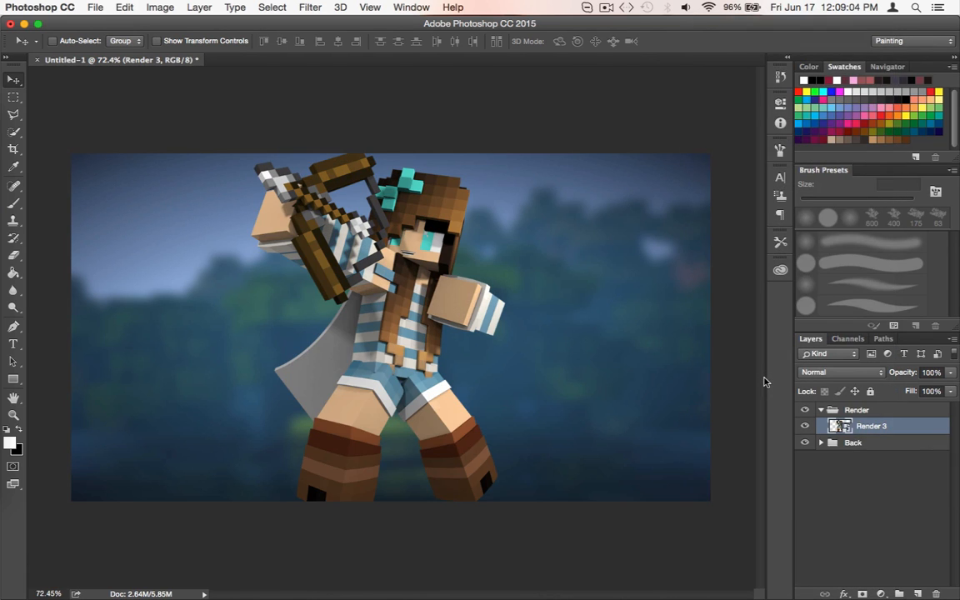
key("cmd+z")
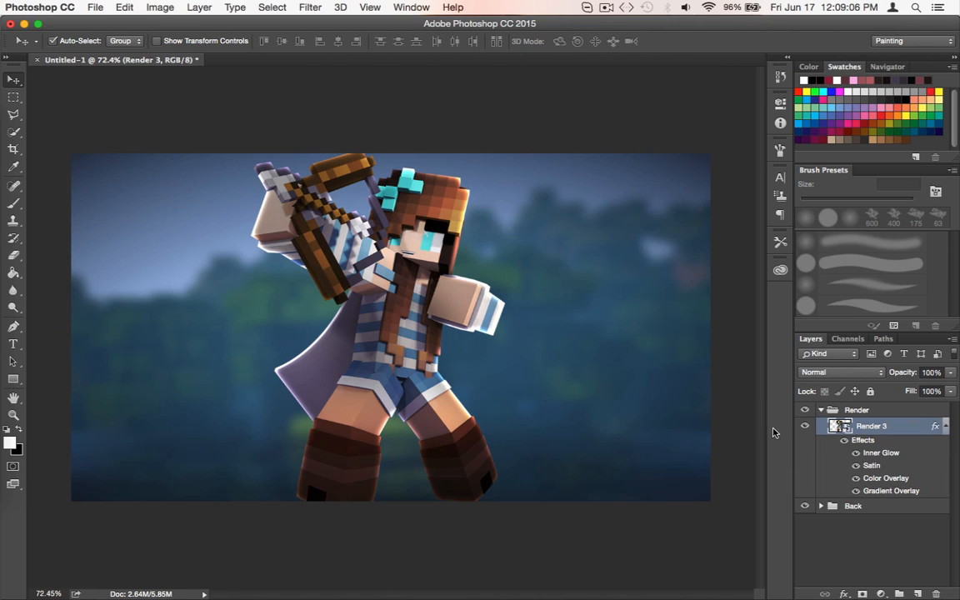
Rasterize the layer style of Render 3 and check the layer by hiding and showing it
right_click(865, 428)
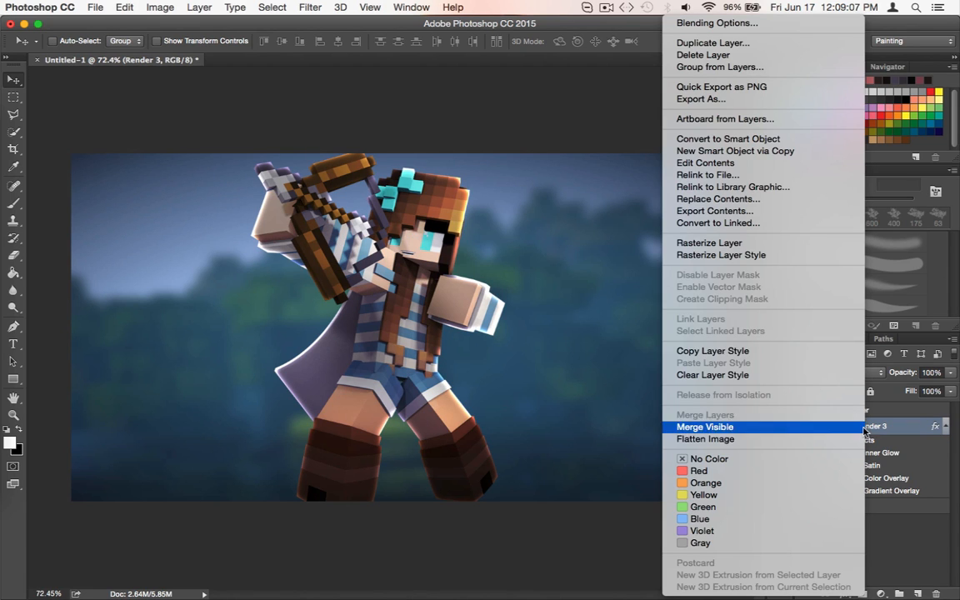
left_click(748, 257)
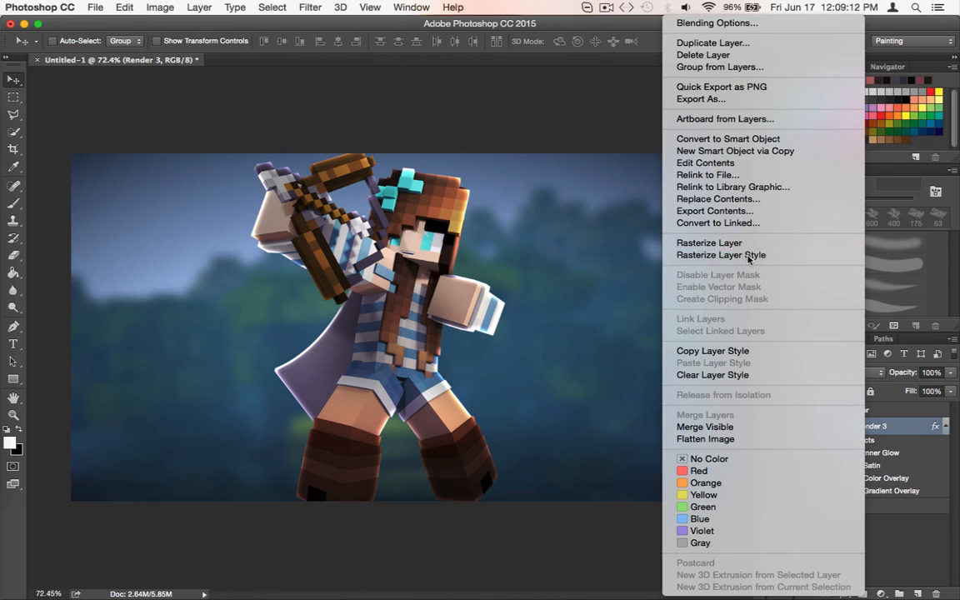
left_click(805, 427)
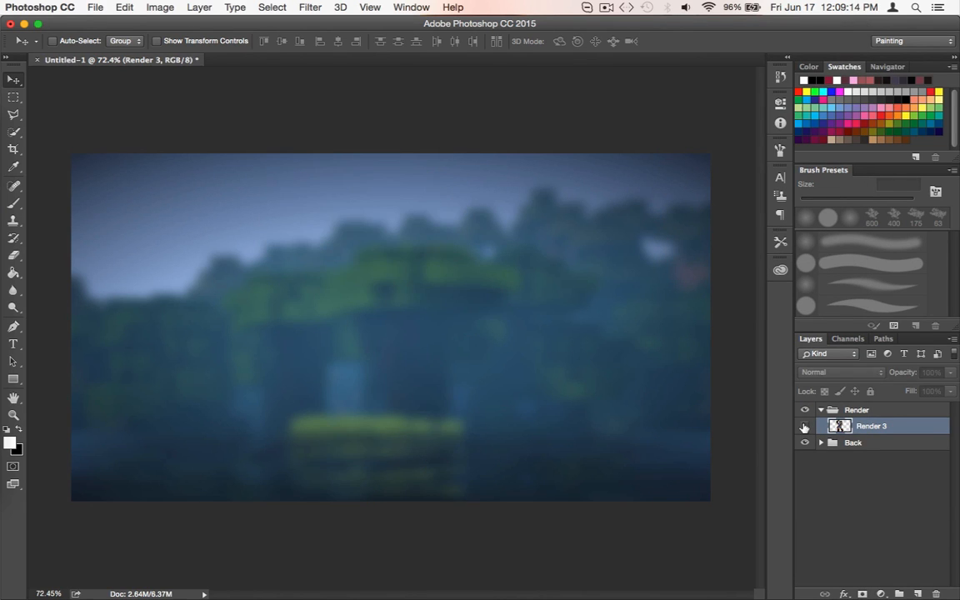
left_click(805, 426)
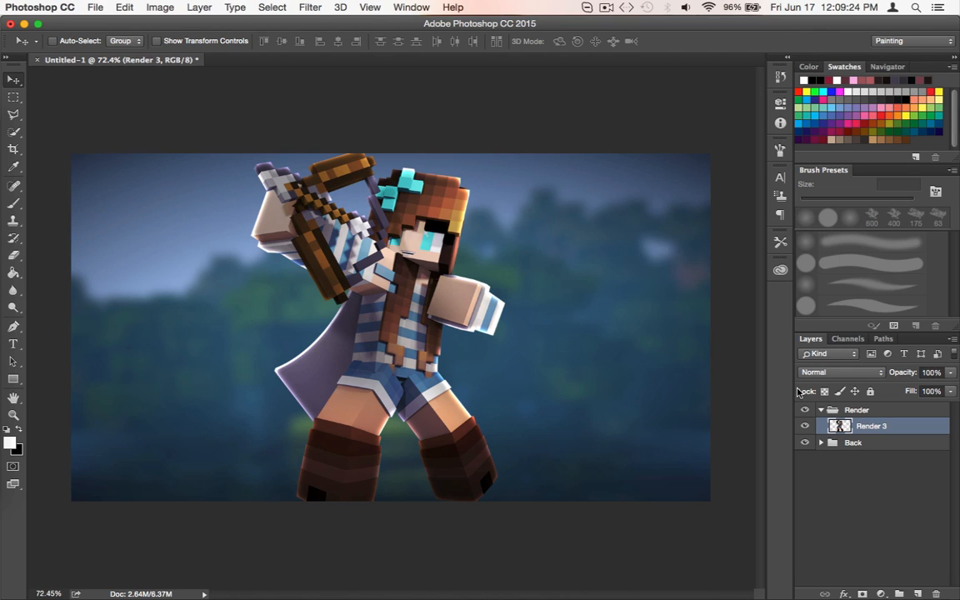
Duplicate the rasterized Render 3 layer within the Render group
key("super+j")
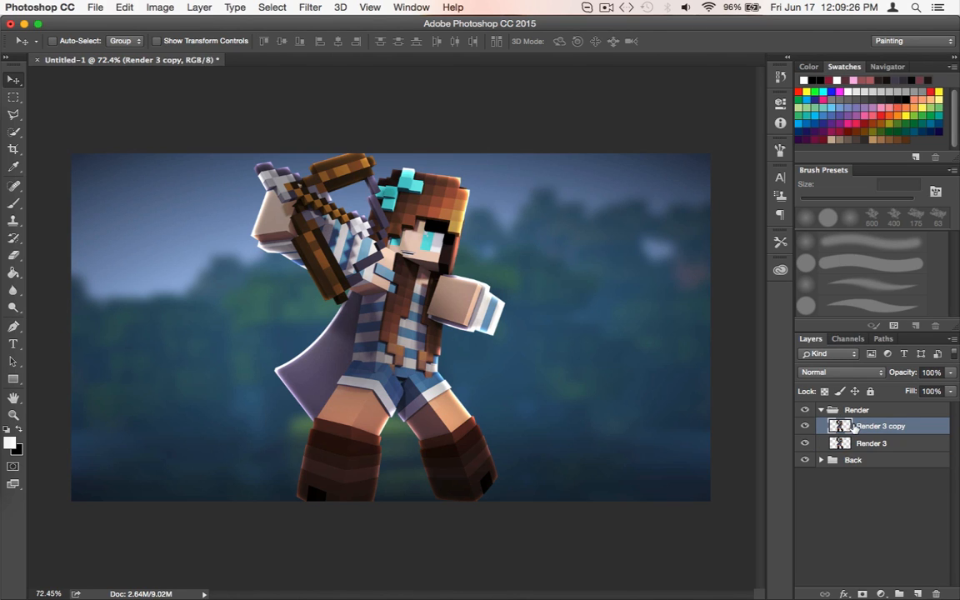
key("super+z")
right_click(905, 426)
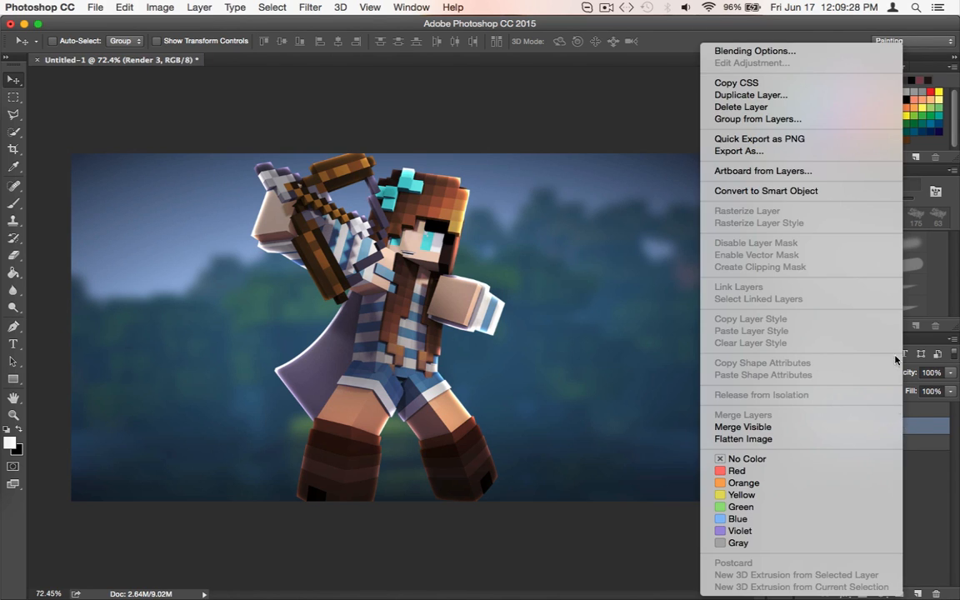
left_click(771, 99)
left_click(568, 251)
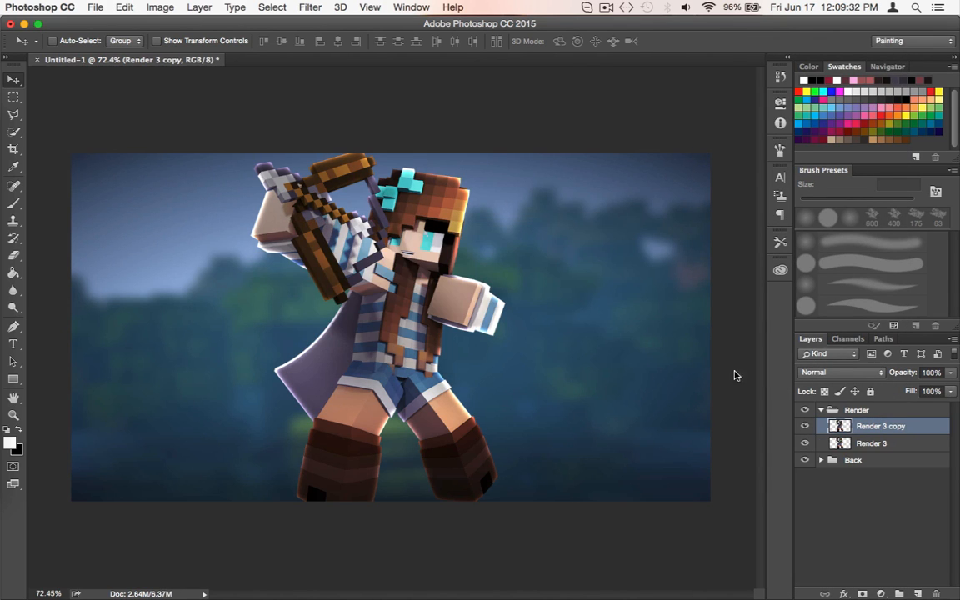
Apply the Glowing Edges filter to Render 3 copy with edge width 2, edge brightness 3 and smoothness 4
left_click(309, 7)
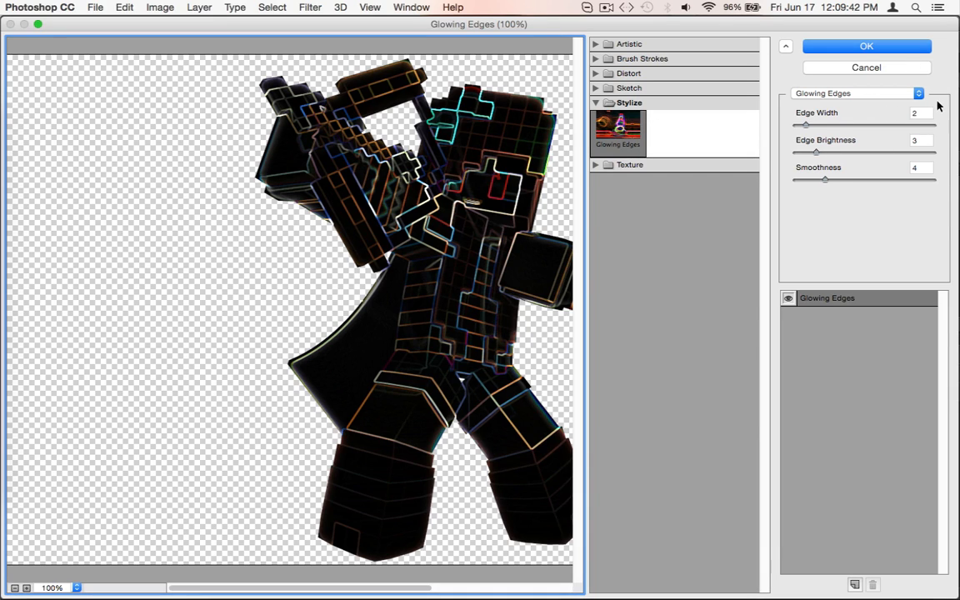
left_click(848, 48)
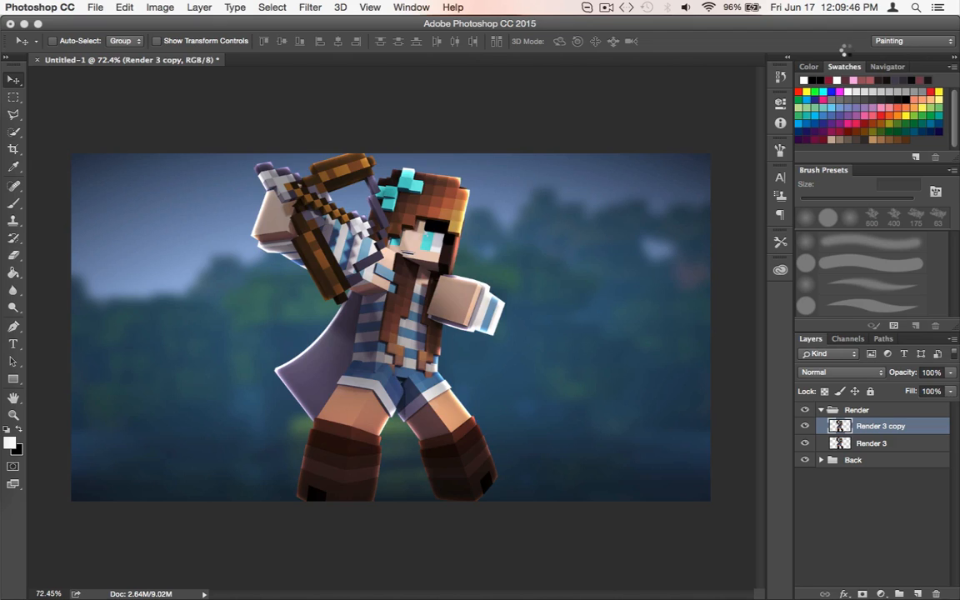
scroll(484, 269, "up", 5)
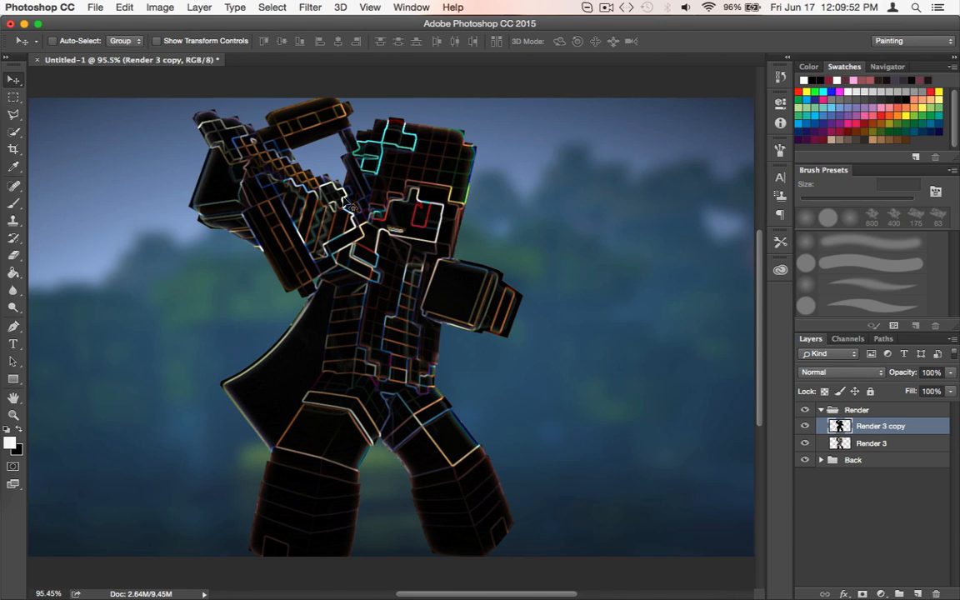
Set Render 3 copy's blend mode to Color Dodge and its opacity to 25%
left_click(821, 378)
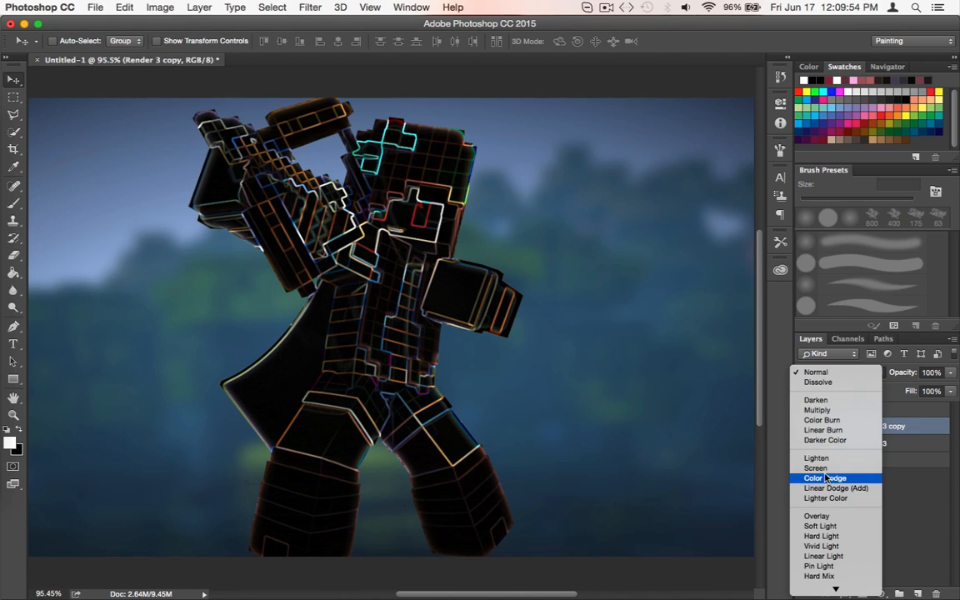
left_click(825, 477)
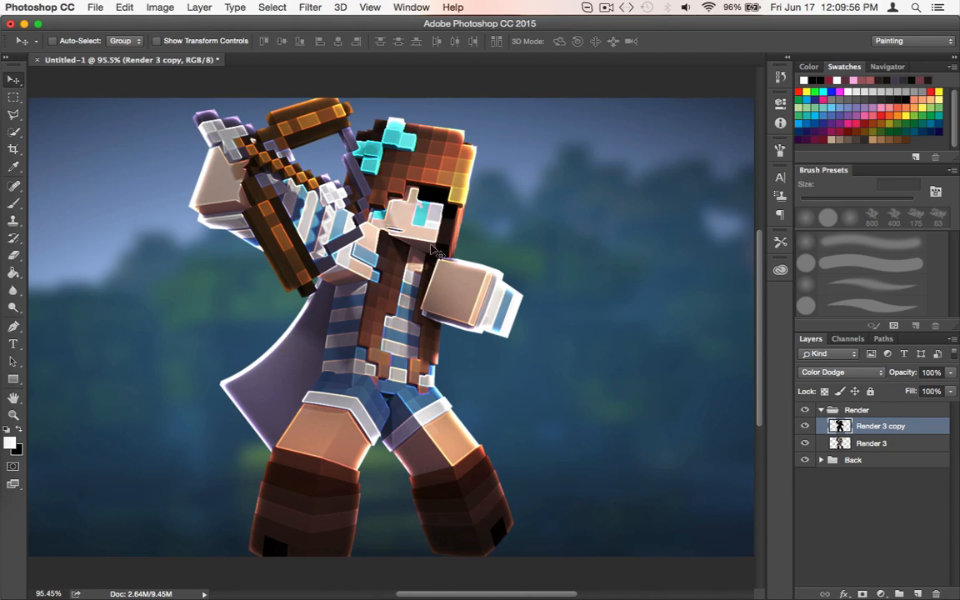
left_click(941, 372)
type("25")
key("Return")
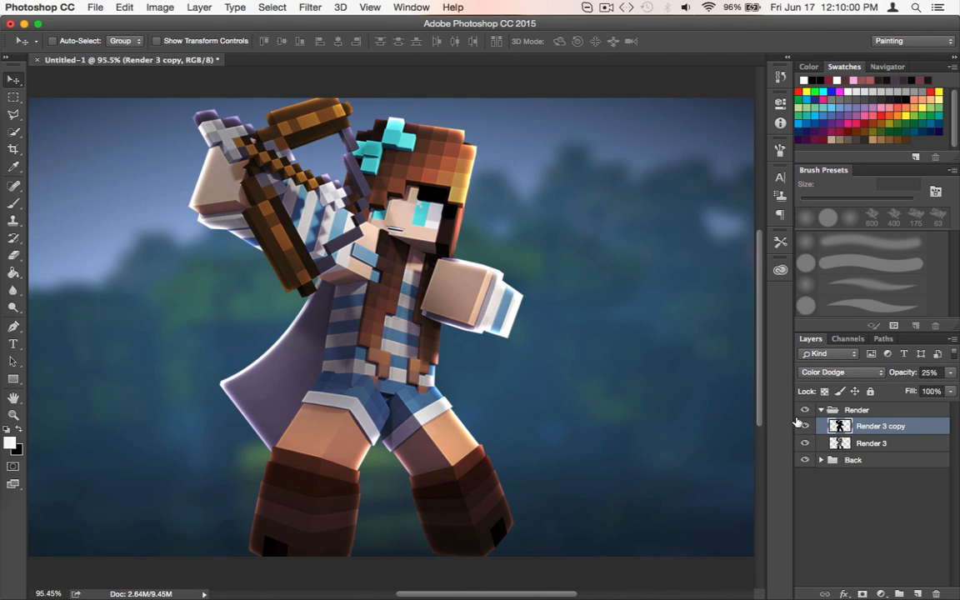
Compare the character with the glowing-edges copy hidden and shown
left_click(804, 426)
left_click(804, 425)
left_click(803, 425)
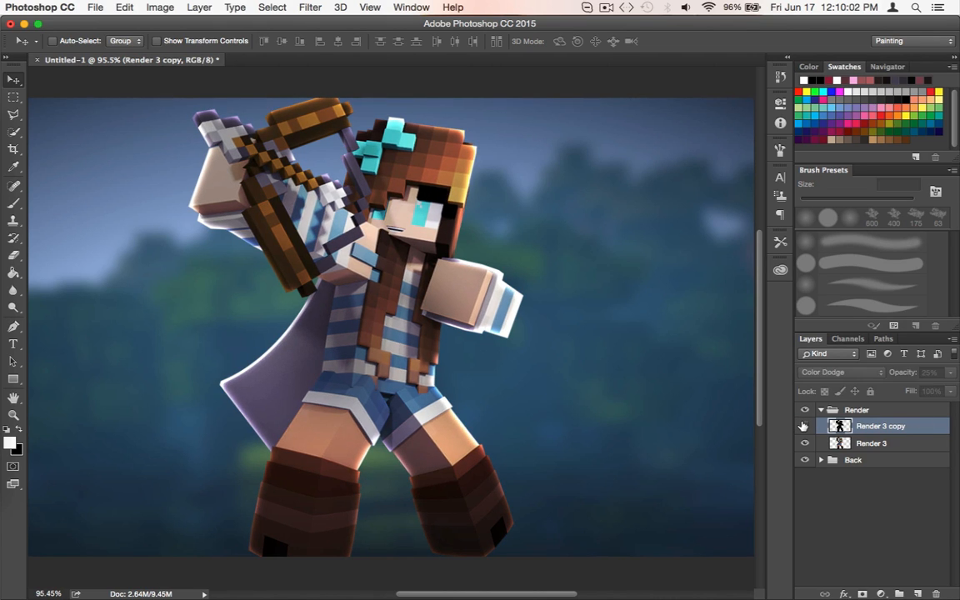
left_click(804, 426)
left_click(803, 426)
left_click(803, 426)
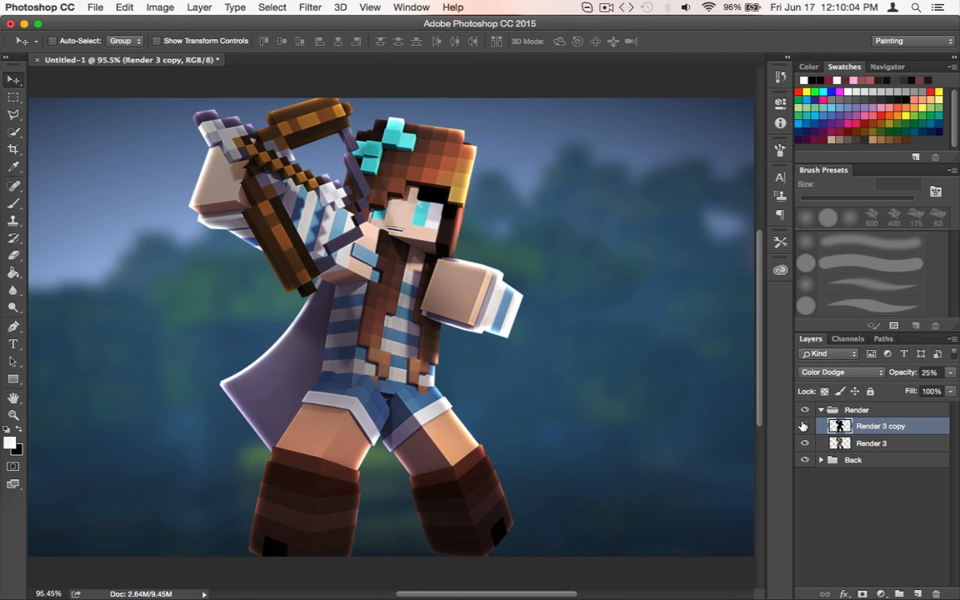
left_click(803, 426)
left_click(803, 426)
left_click(804, 426)
left_click(803, 425)
left_click(804, 426)
left_click(803, 426)
Switch to the standard Eraser tool and reduce its soft brush to 99 px
key("e")
left_click(15, 255)
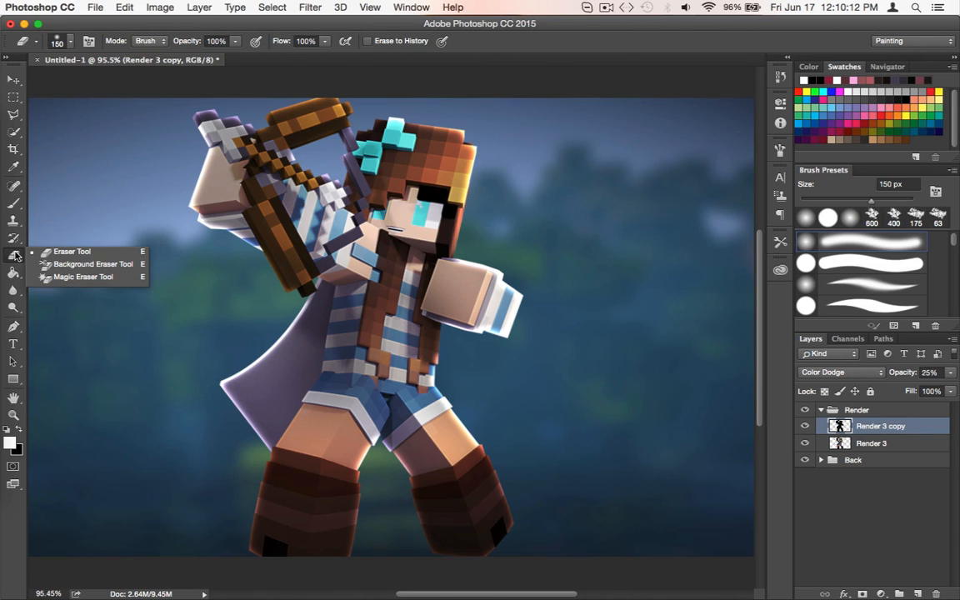
left_click(72, 251)
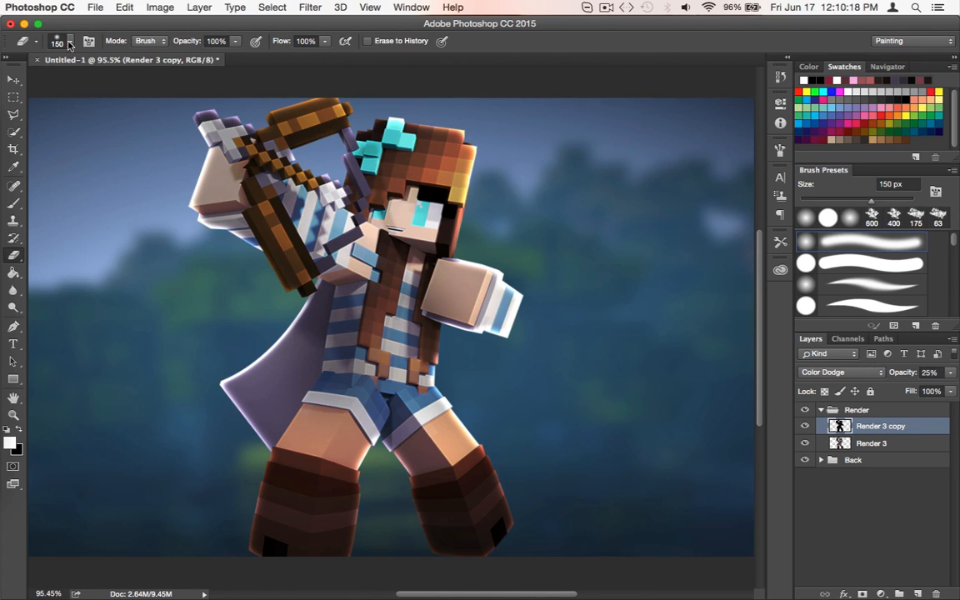
left_click(69, 43)
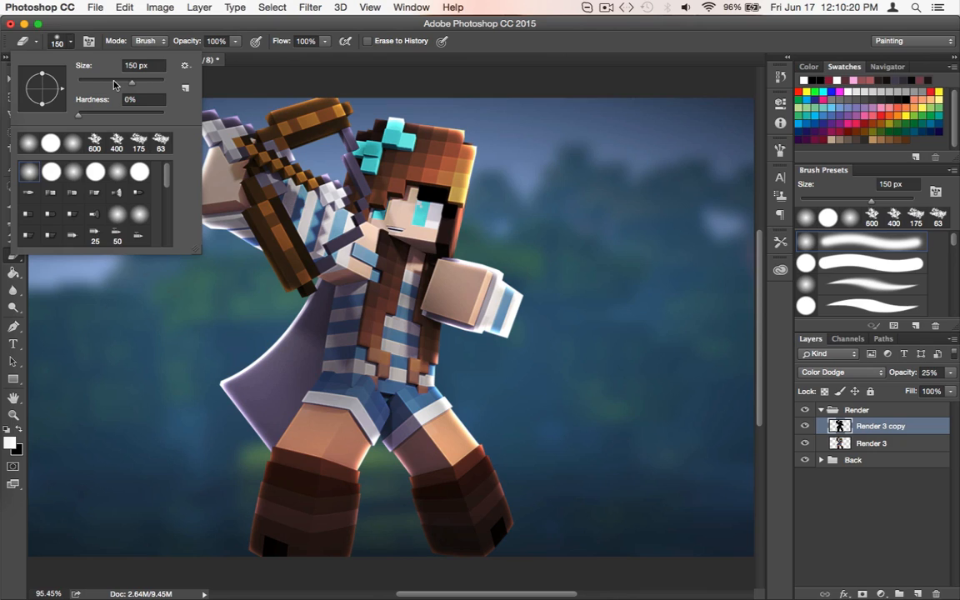
left_click(66, 40)
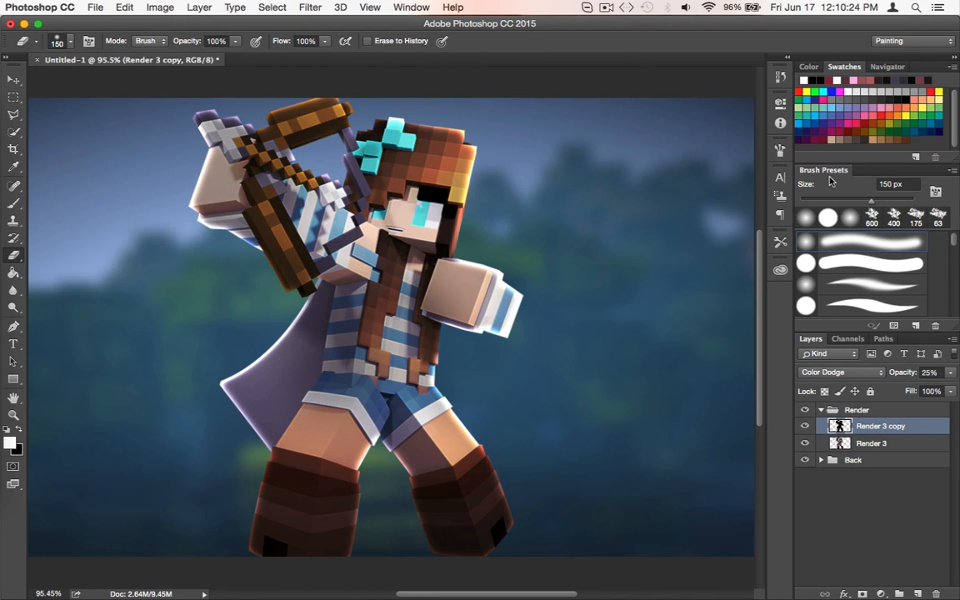
left_click_drag(860, 201, 856, 202)
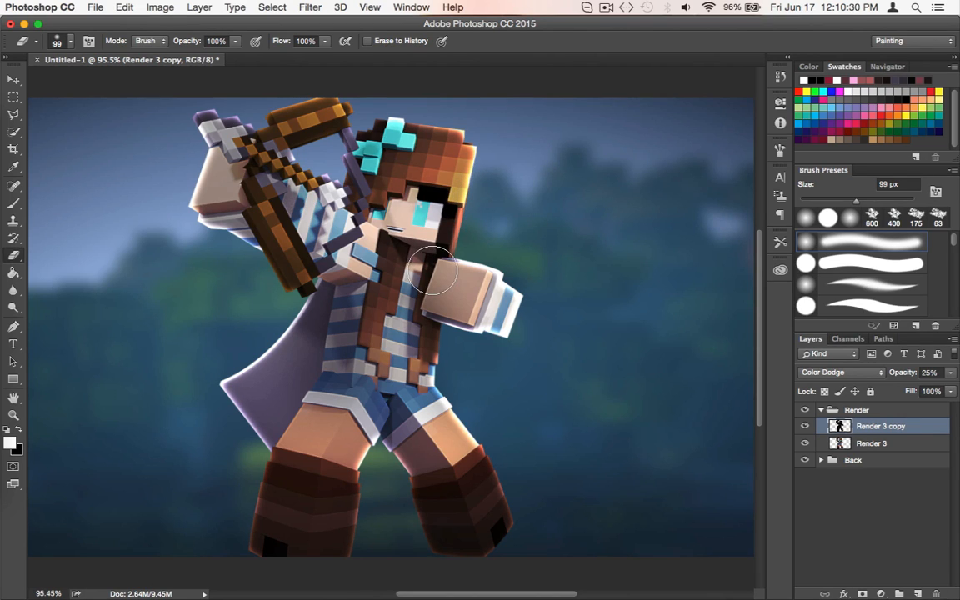
Reduce the eraser brush to 40 px and check the face with Render 3 copy hidden and shown
key("bracketright")
key("bracketright")
key("bracketright")
key("bracketright")
key("bracketleft")
key("bracketleft")
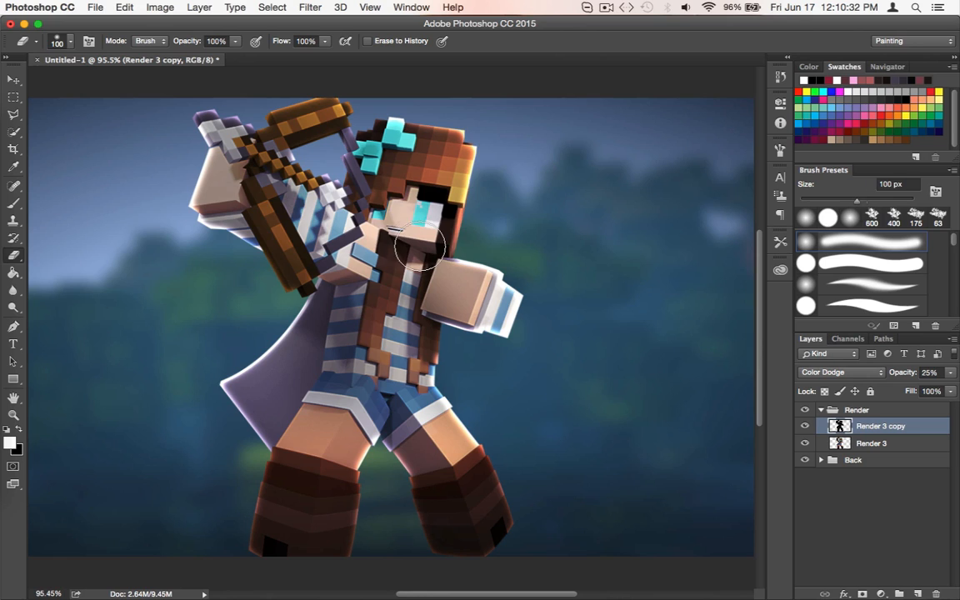
key("bracketleft")
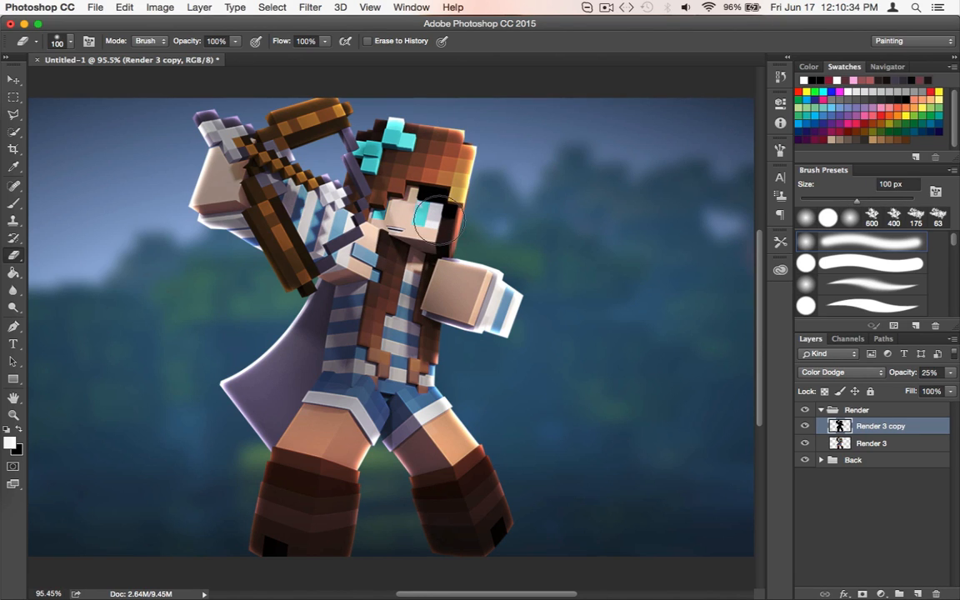
key("bracketleft")
key("bracketleft")
key("bracketleft")
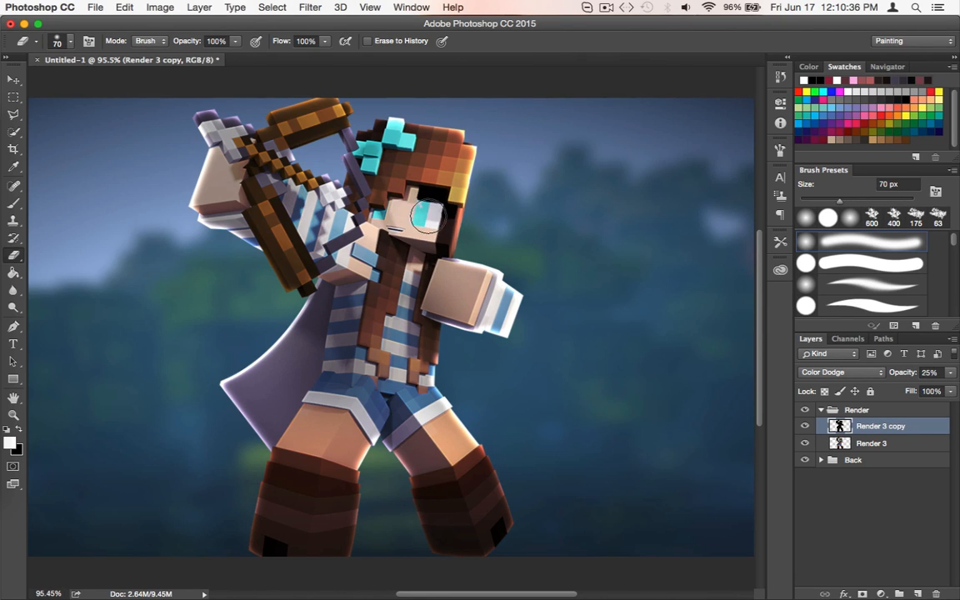
key("bracketleft")
key("bracketleft")
key("bracketleft")
key("bracketleft")
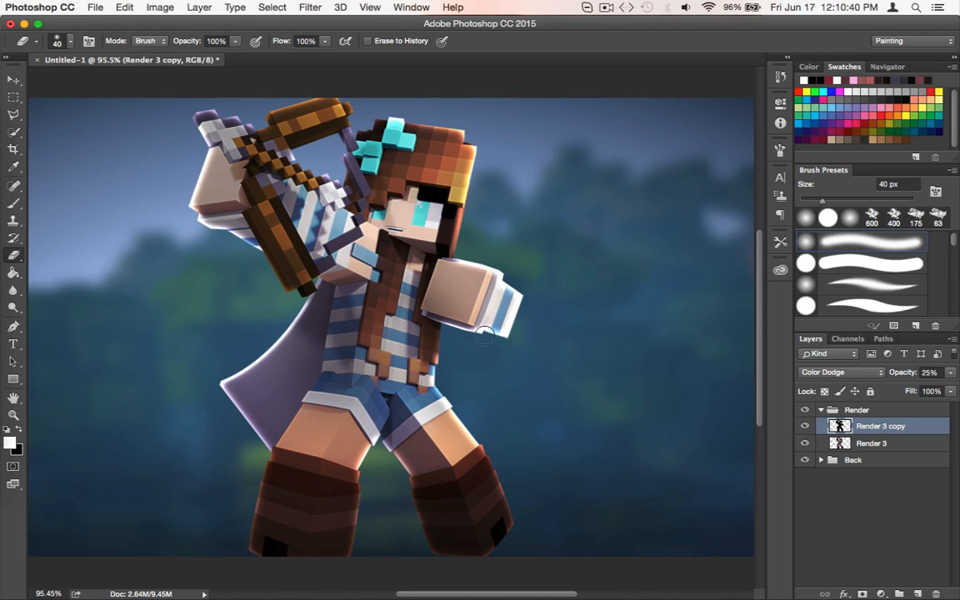
left_click(804, 426)
left_click(804, 426)
left_click(804, 426)
left_click(804, 426)
Duplicate the Render 3 layer again and move the new copy above Render 3 copy
left_click(855, 446)
key("super+j")
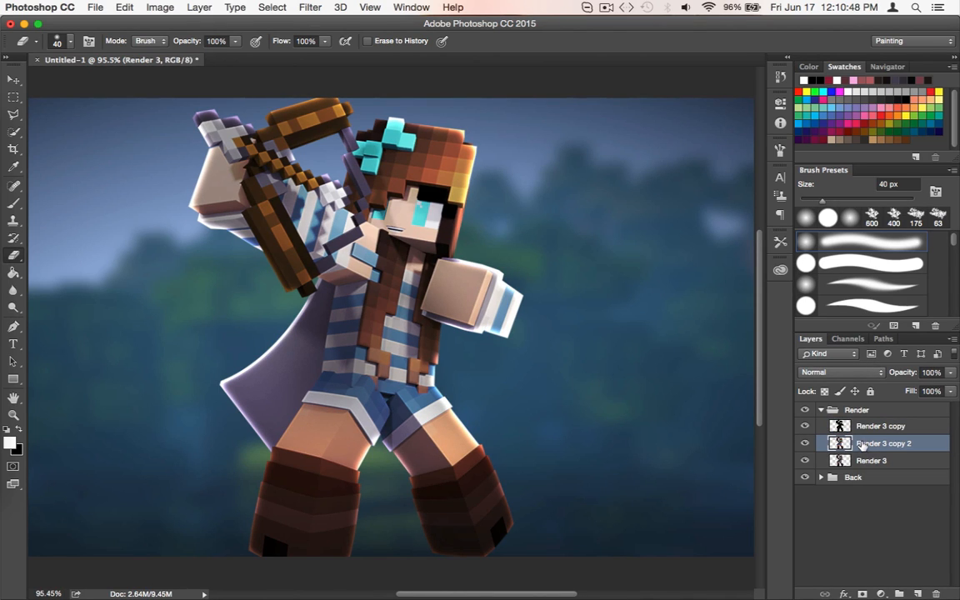
key("v")
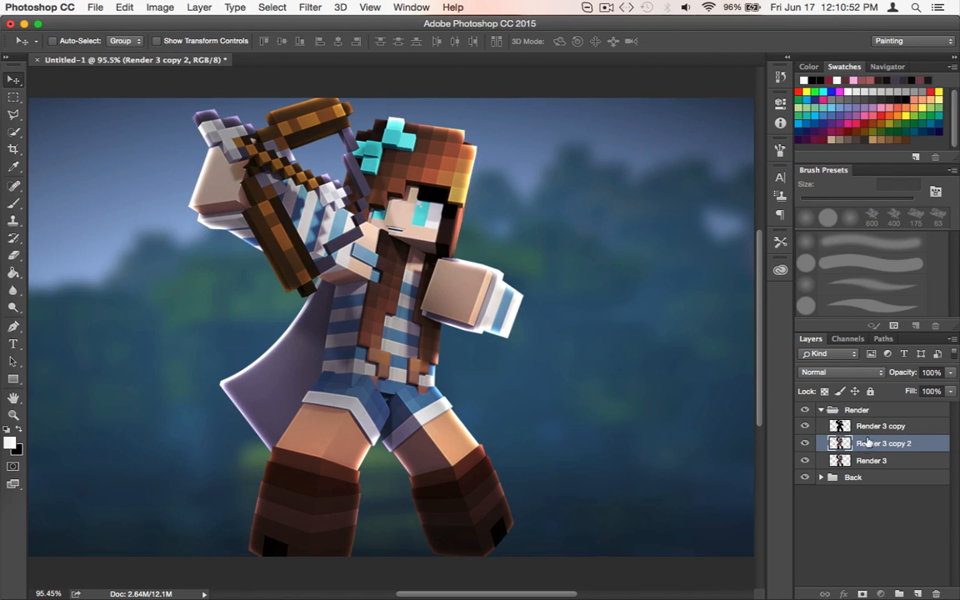
mouse_move(867, 446)
left_mouse_down()
mouse_move(871, 419)
mouse_move(873, 441)
mouse_move(859, 417)
mouse_move(863, 433)
left_mouse_up()
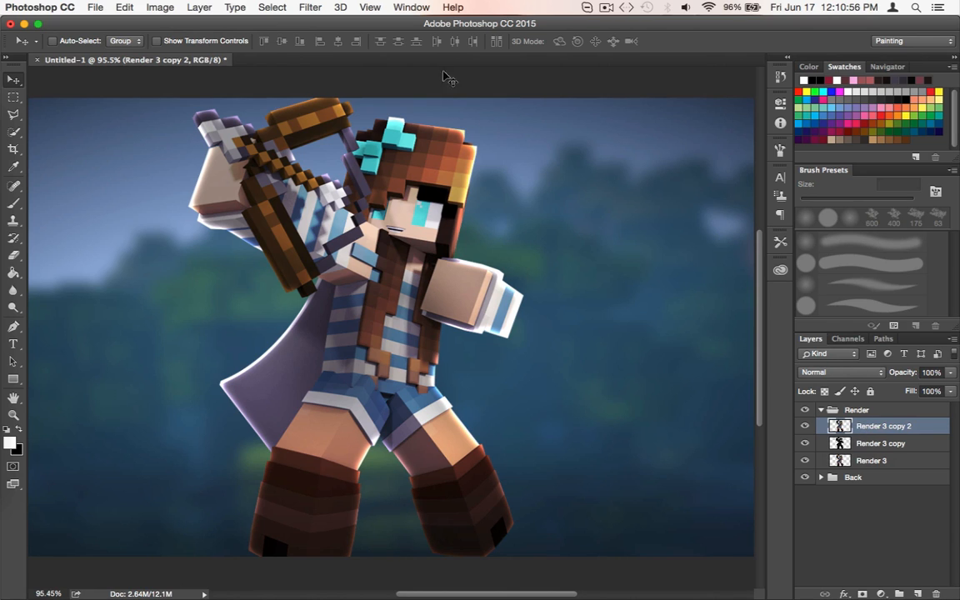
Apply the Plastic Wrap artistic filter to Render 3 copy 2 with highlight strength 6, detail 14 and smoothness 9
left_click(305, 6)
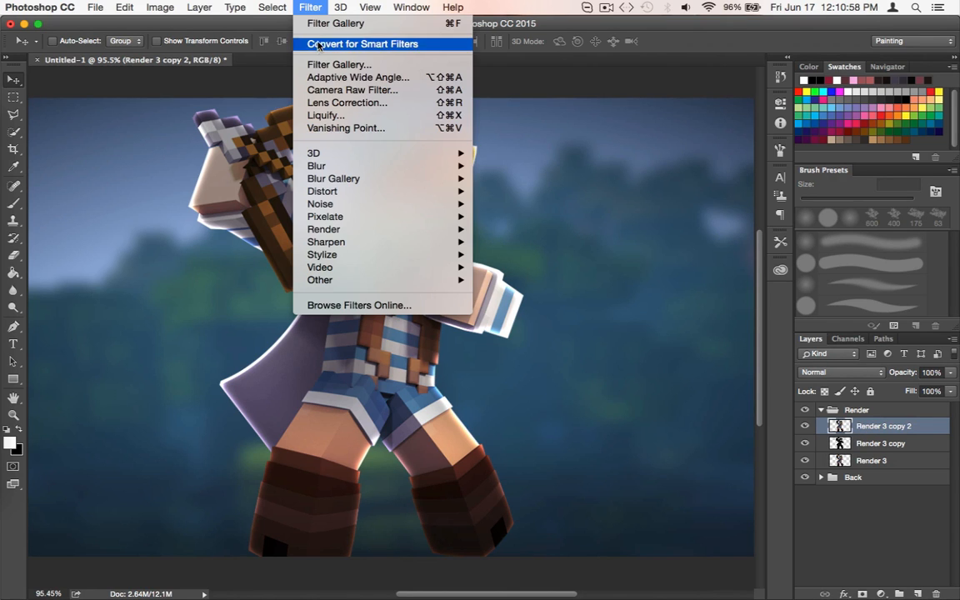
left_click(318, 65)
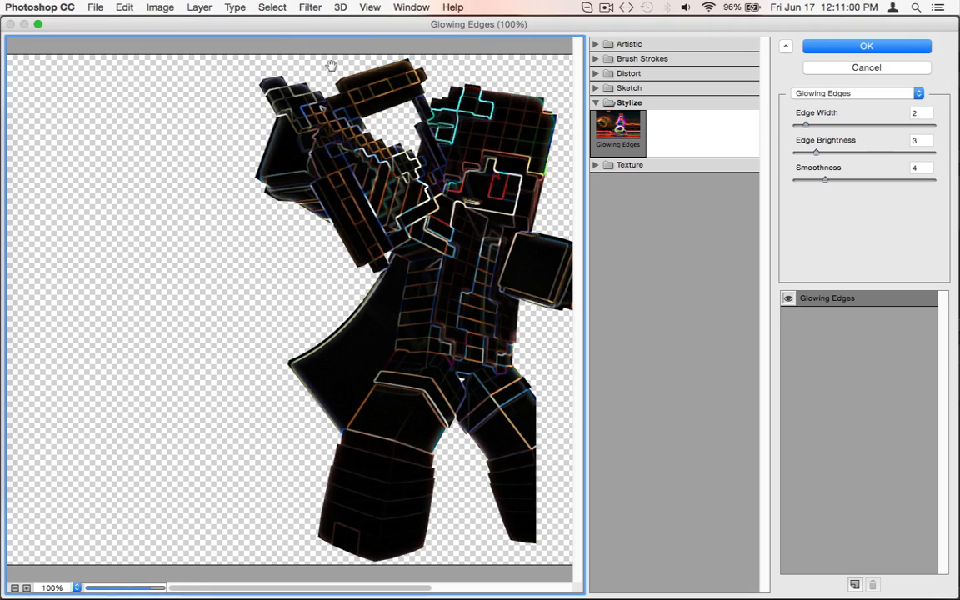
left_click(612, 46)
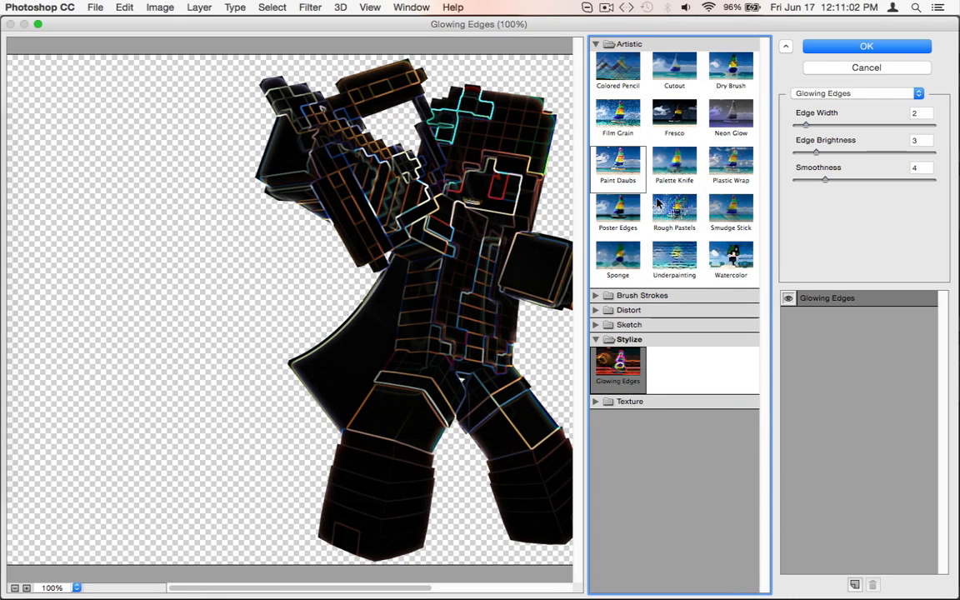
left_click(731, 163)
scroll(438, 236, "right", 5)
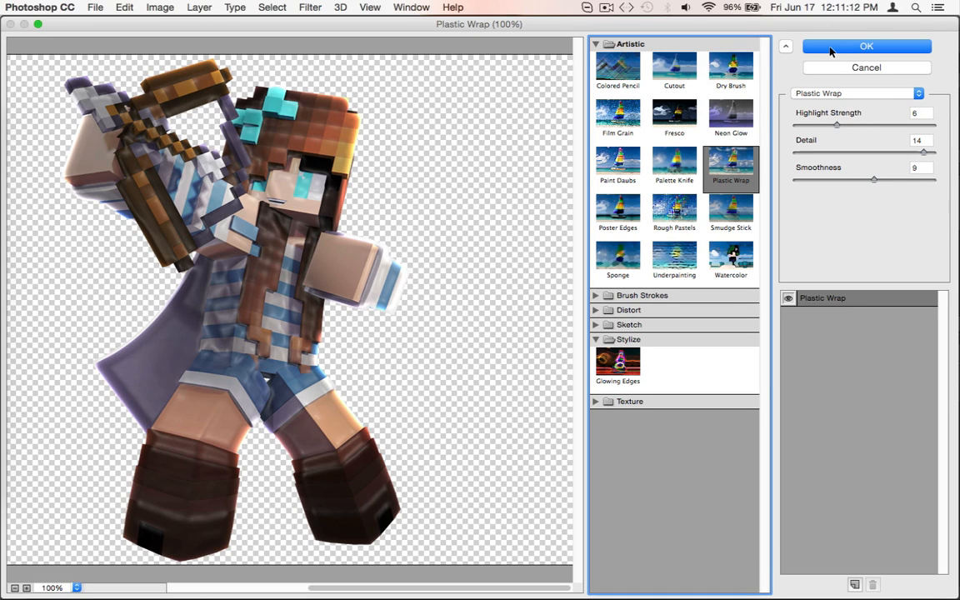
left_click(859, 48)
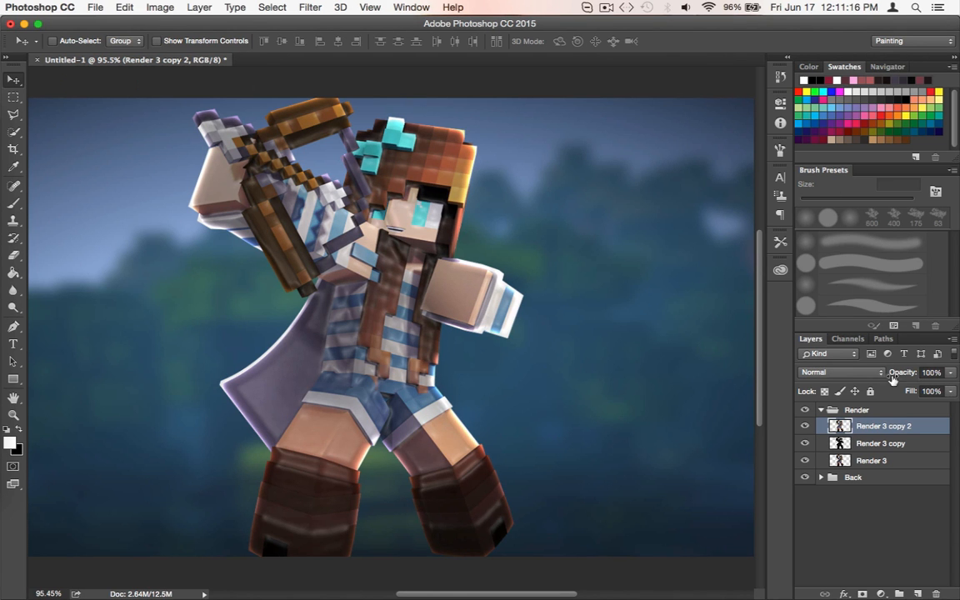
Set the opacity of the Render 3 copy 2 layer to 25% and keep that layer selected
left_click(927, 373)
type("25")
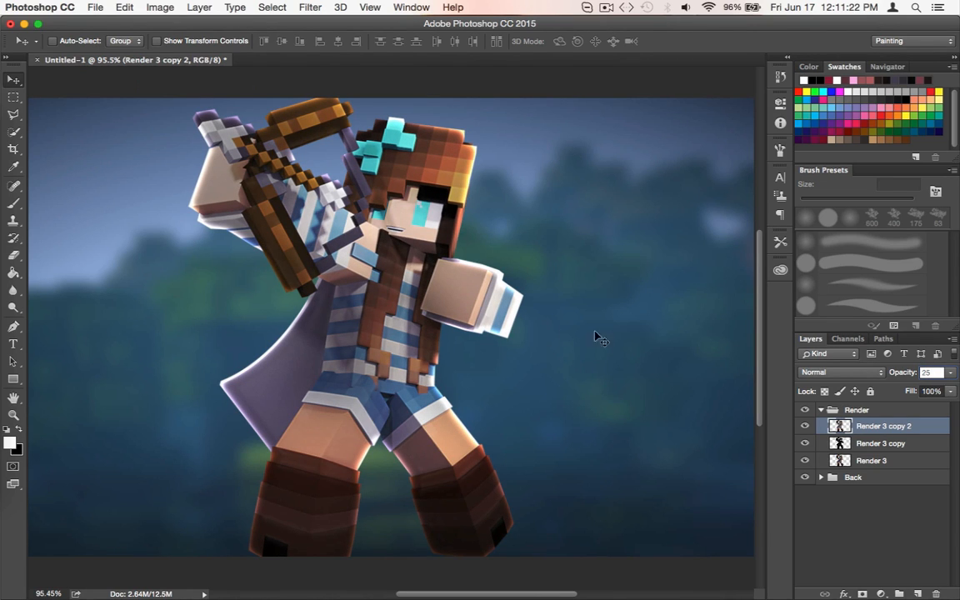
left_click(910, 510)
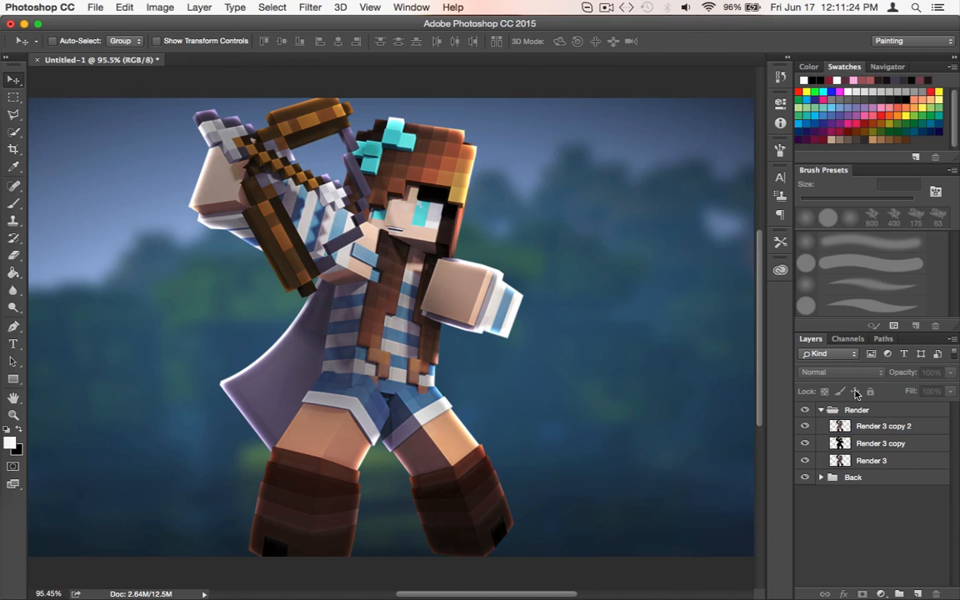
left_click(877, 428)
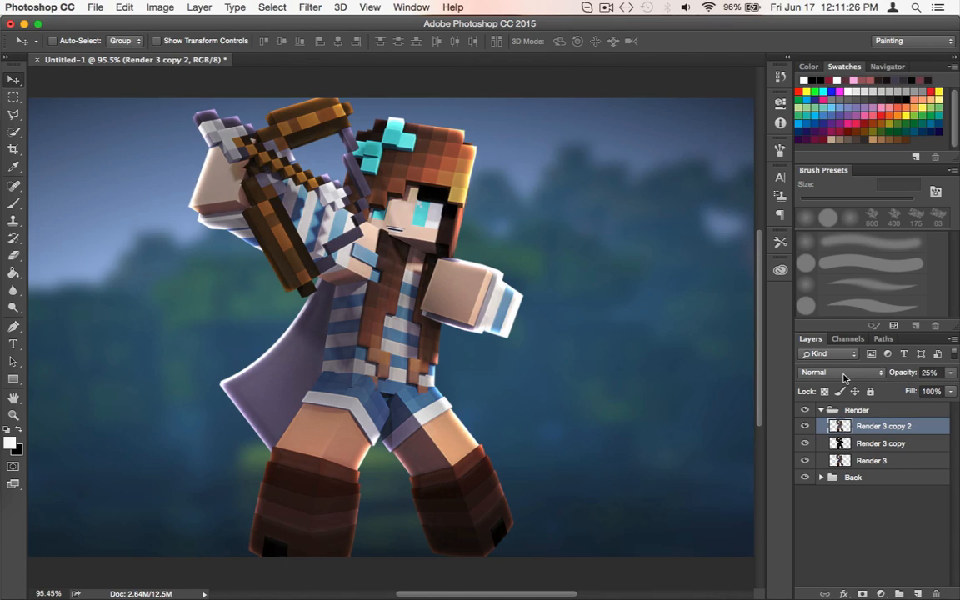
Try the Color Dodge and Overlay blend modes on Render 3 copy 2, returning it to Normal
left_click(844, 375)
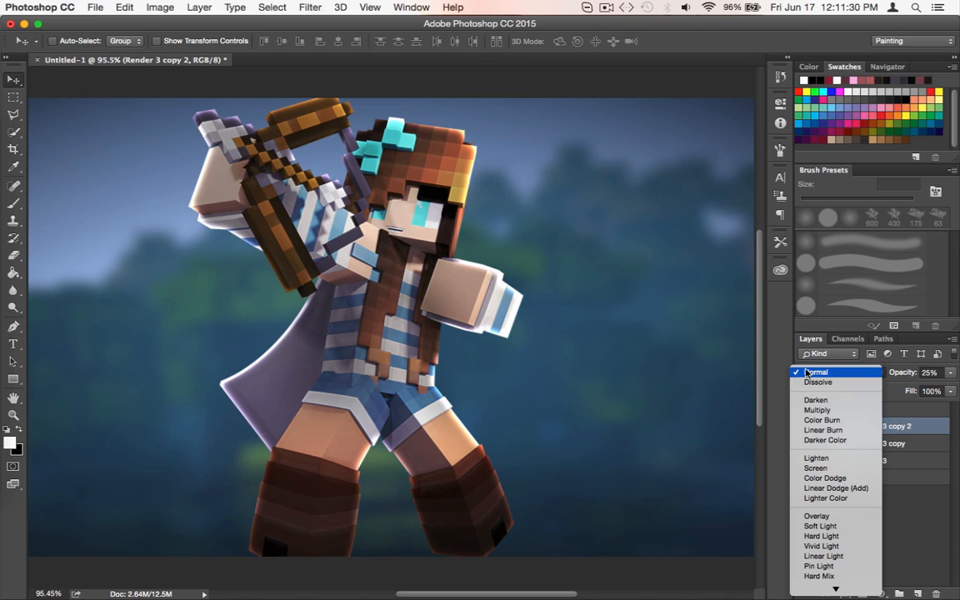
left_click(814, 480)
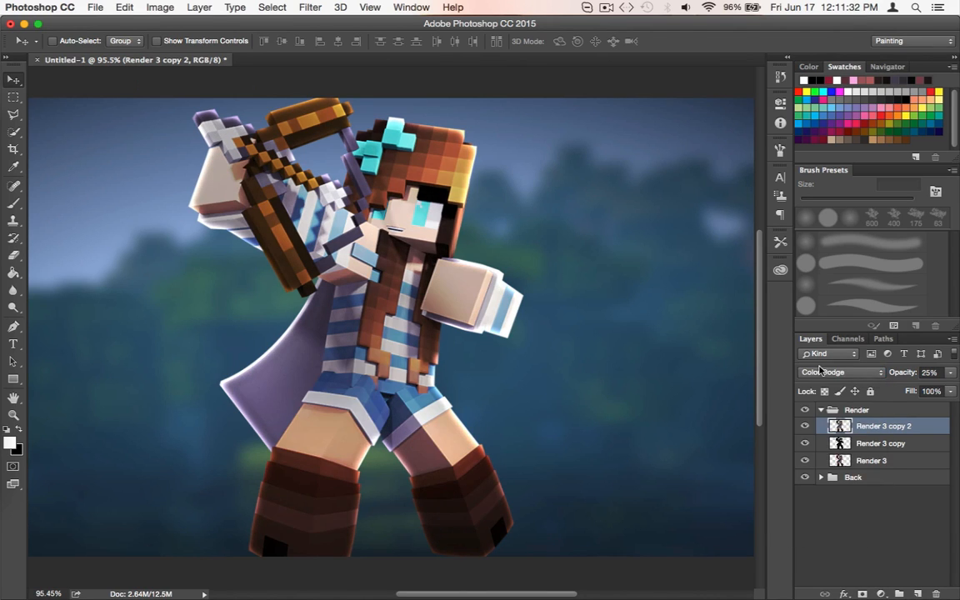
left_click(821, 372)
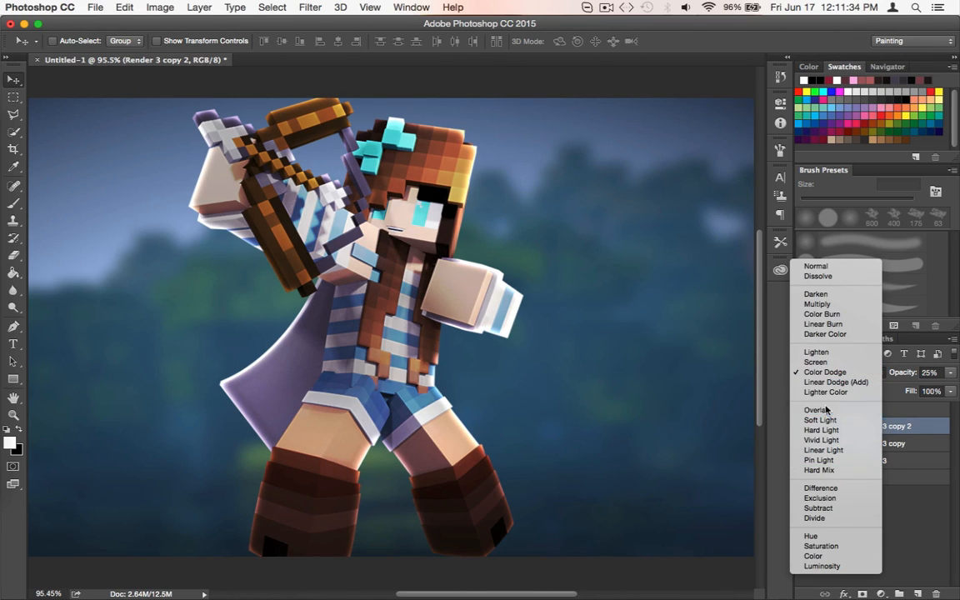
left_click(825, 410)
scroll(724, 403, "down", 3)
scroll(724, 402, "up", 3)
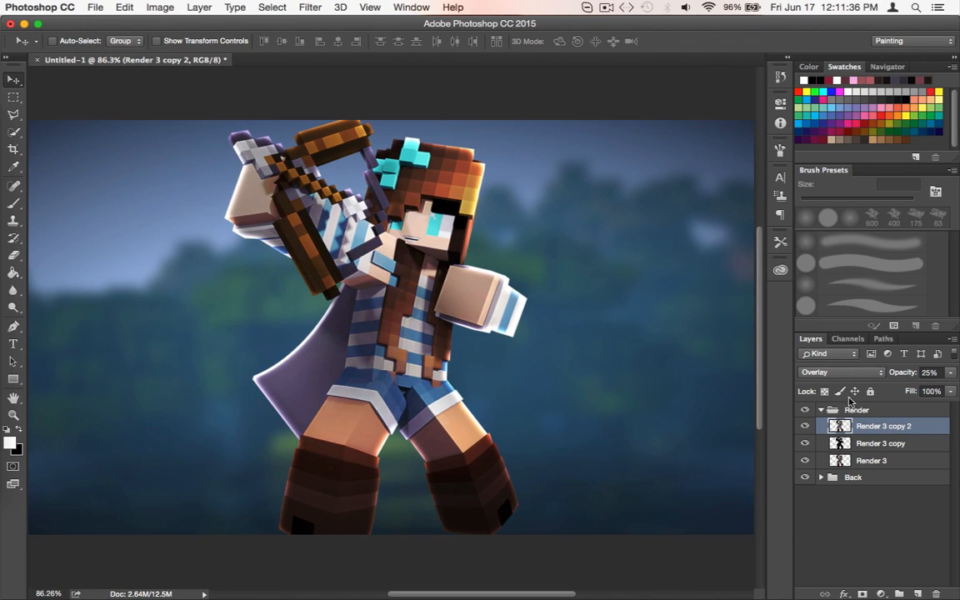
left_click(837, 371)
left_click(814, 231)
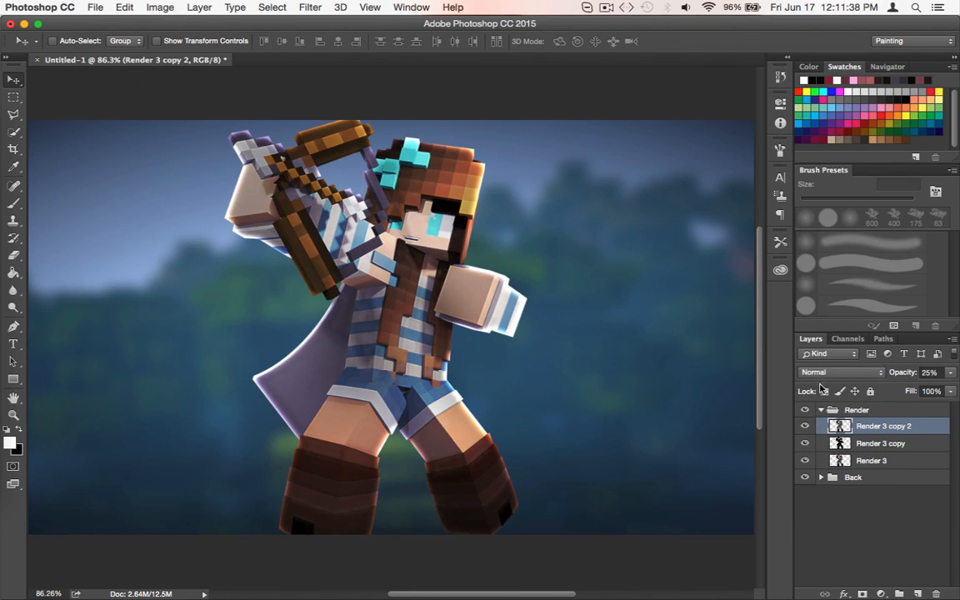
Compare Color Dodge, Overlay and Normal once more as the blend mode of Render 3 copy 2
left_click(826, 375)
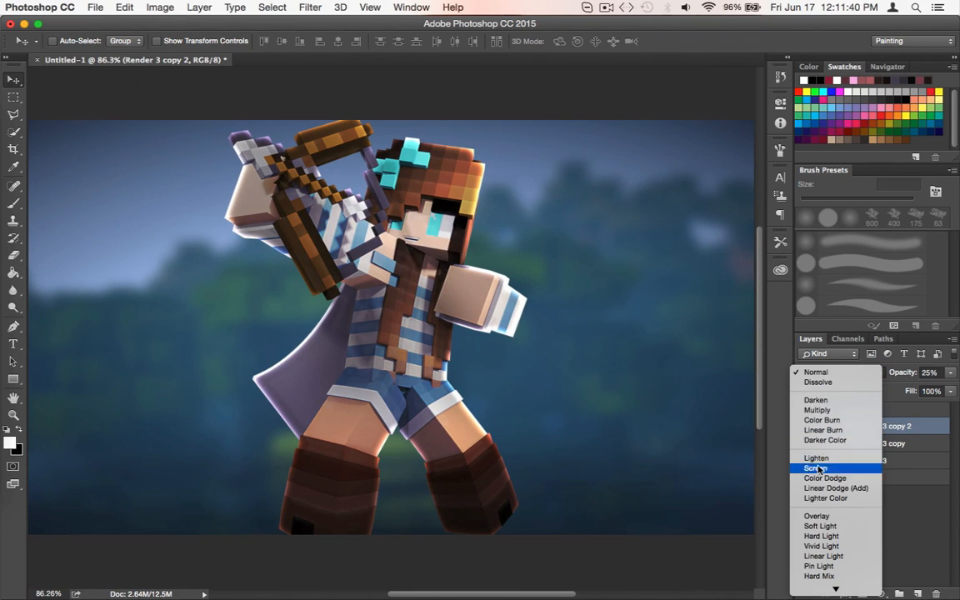
left_click(809, 420)
left_click(821, 354)
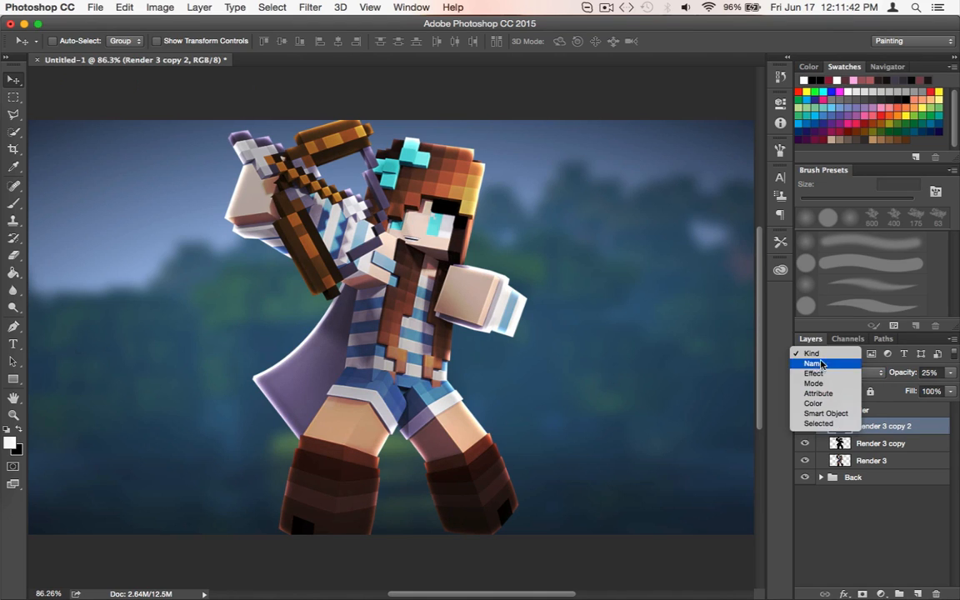
left_click(816, 356)
left_click(821, 372)
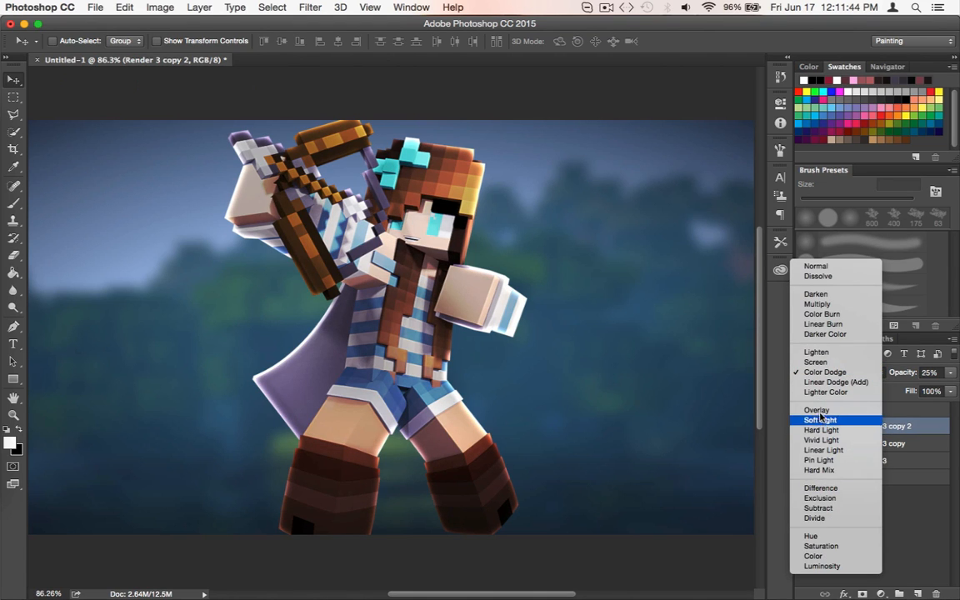
left_click(817, 410)
scroll(408, 360, "left", 3)
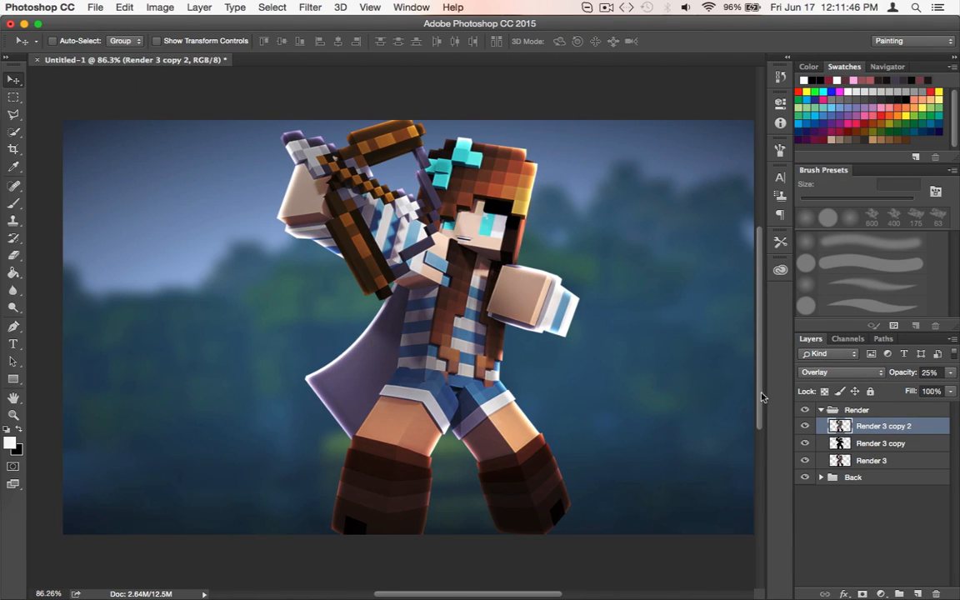
left_click(815, 373)
left_click(810, 223)
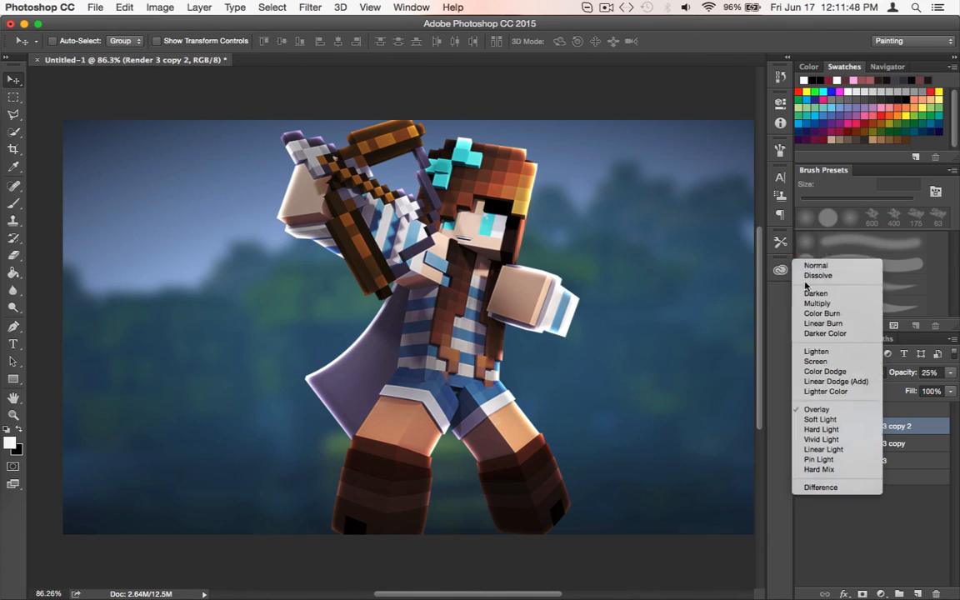
Set the blend mode of Render 3 copy 2 to Overlay and check the whole character
left_click(845, 375)
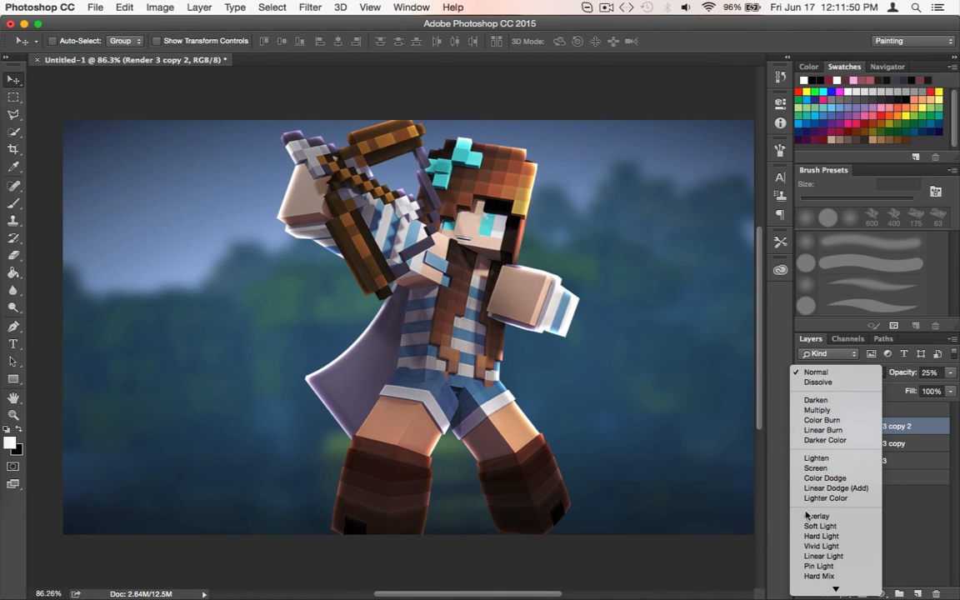
left_click(817, 514)
scroll(389, 399, "up", 5)
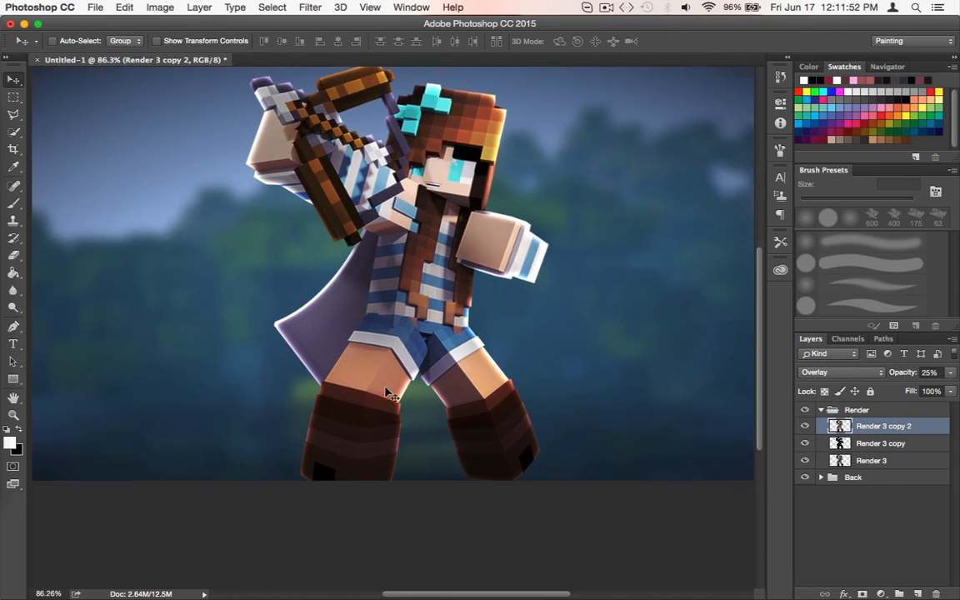
scroll(389, 400, "down", 5)
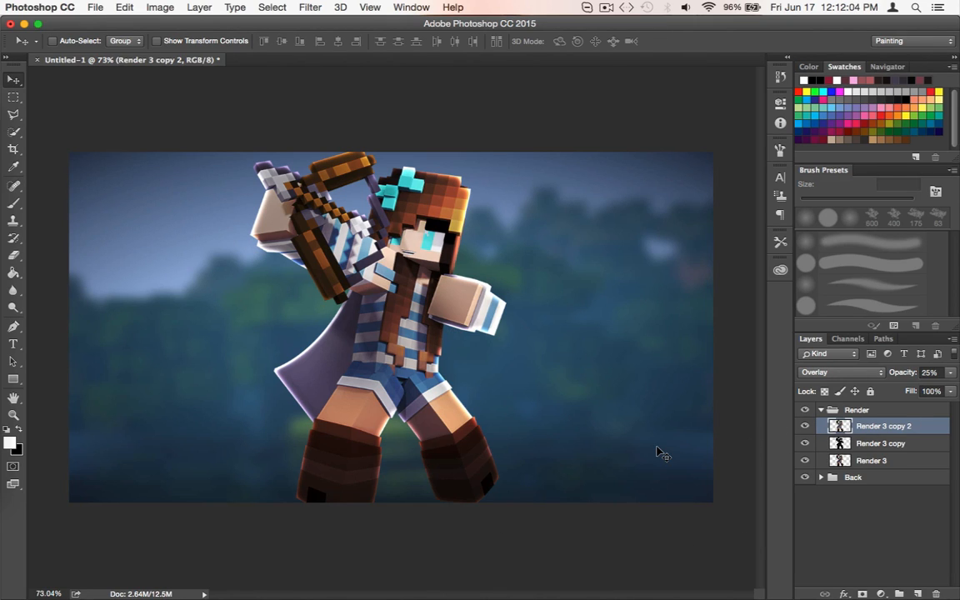
Add an empty layer above Render 3 copy 2 and delete it, in two different ways
key("super+shift+n")
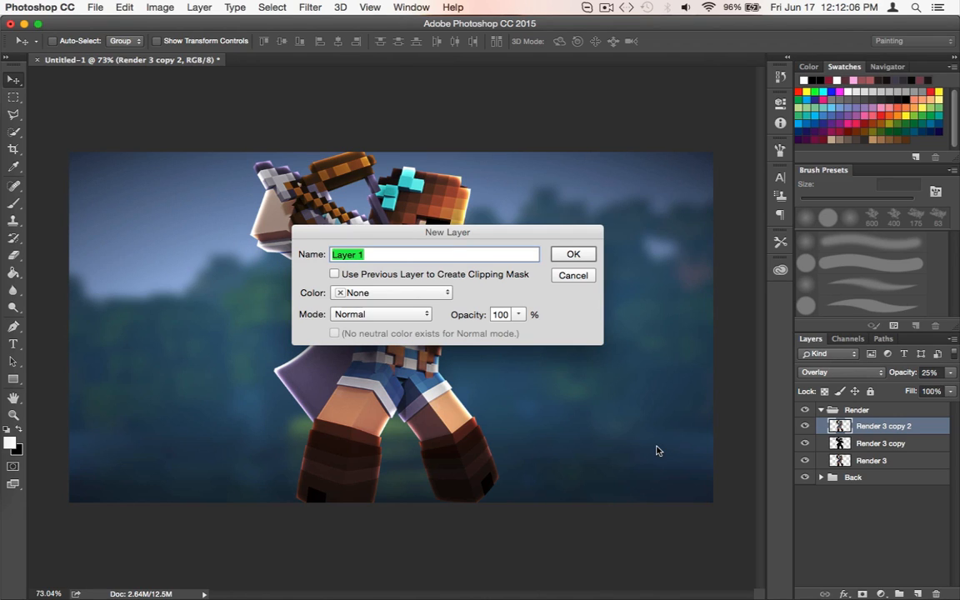
left_click(573, 254)
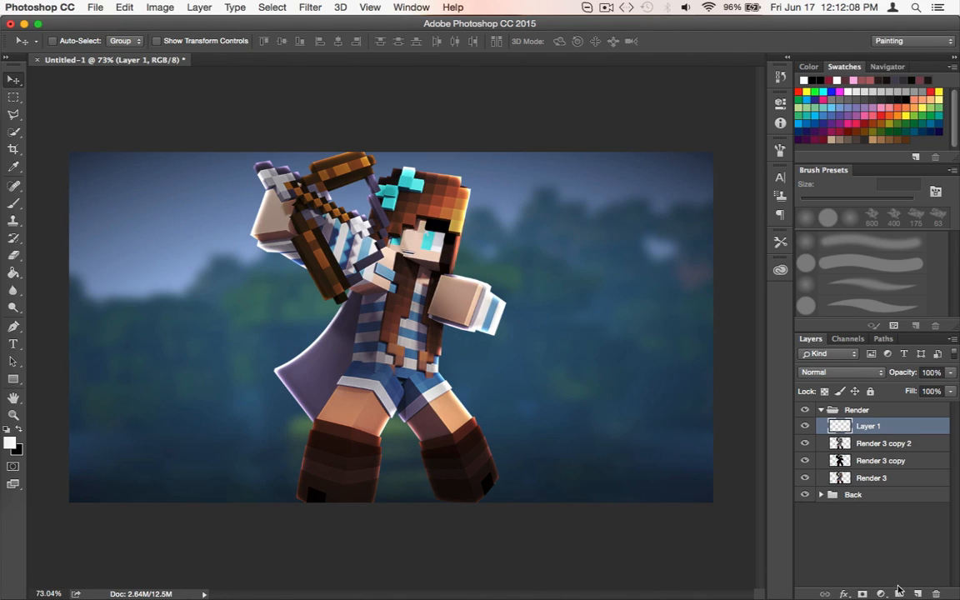
key("Delete")
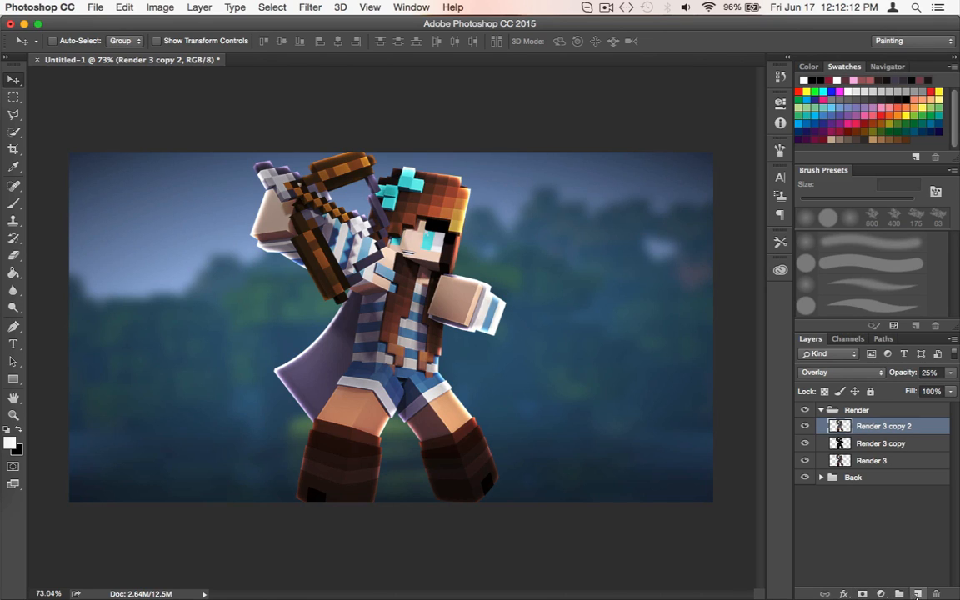
left_click(918, 594)
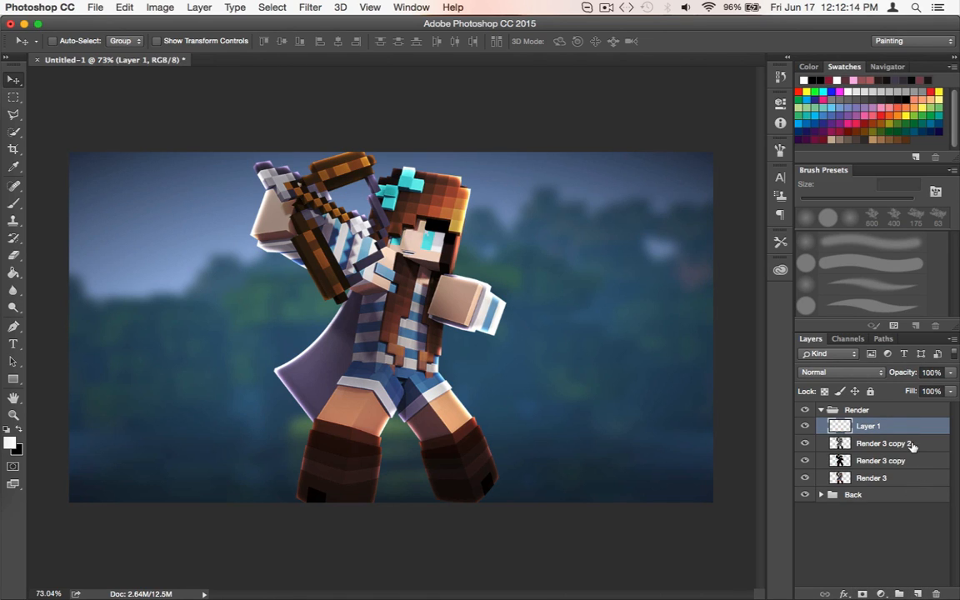
key("Delete")
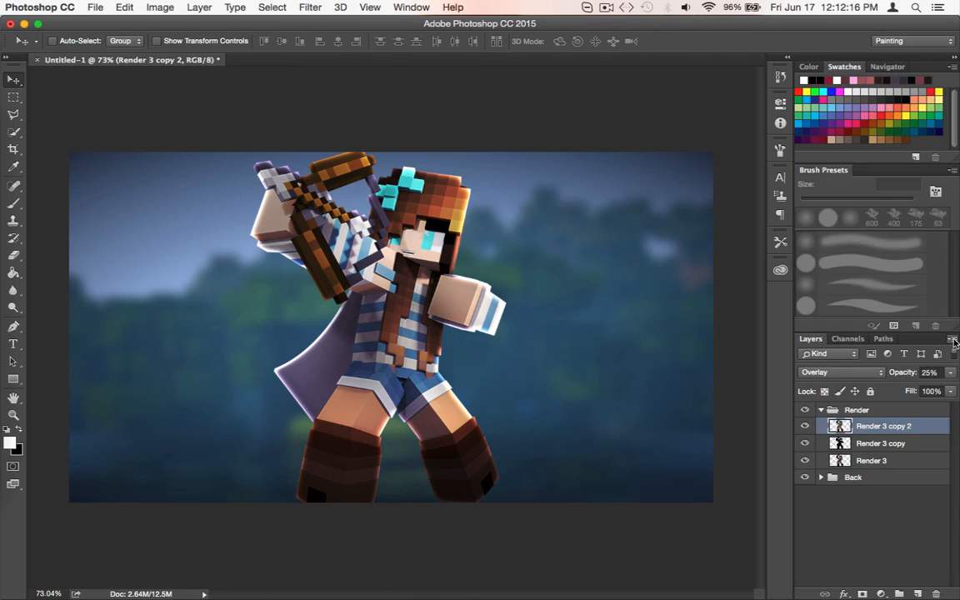
Create a new empty Layer 1 above Render 3 copy 2 with the default layer settings
left_click(954, 341)
left_click(823, 158)
left_click(569, 252)
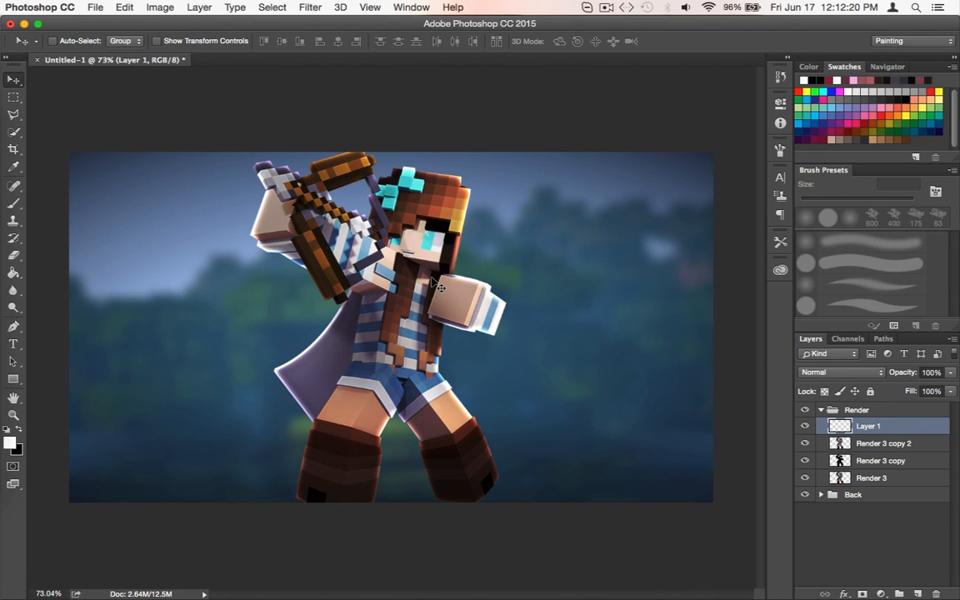
Switch to the Brush tool, sample a dark brown from the left boot and enlarge the soft brush to 300 px
scroll(433, 328, "up", 5)
scroll(433, 300, "down", 3)
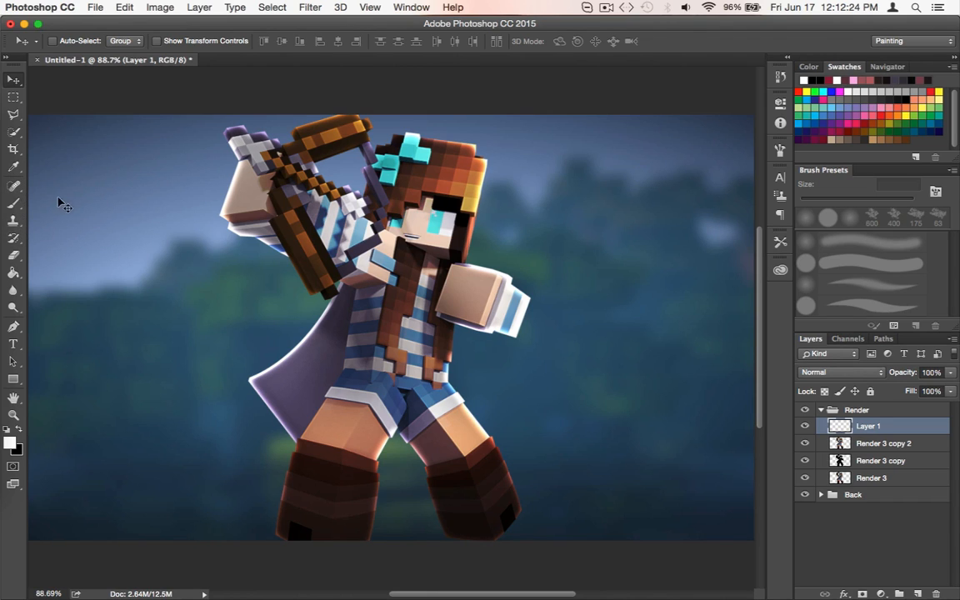
left_click(13, 206)
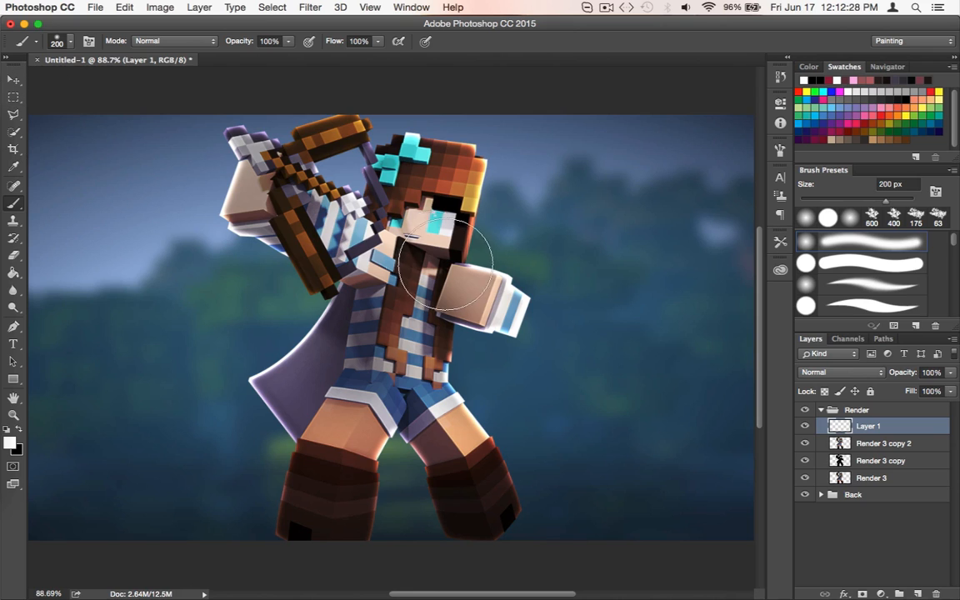
scroll(510, 268, "up", 2)
scroll(509, 269, "down", 4)
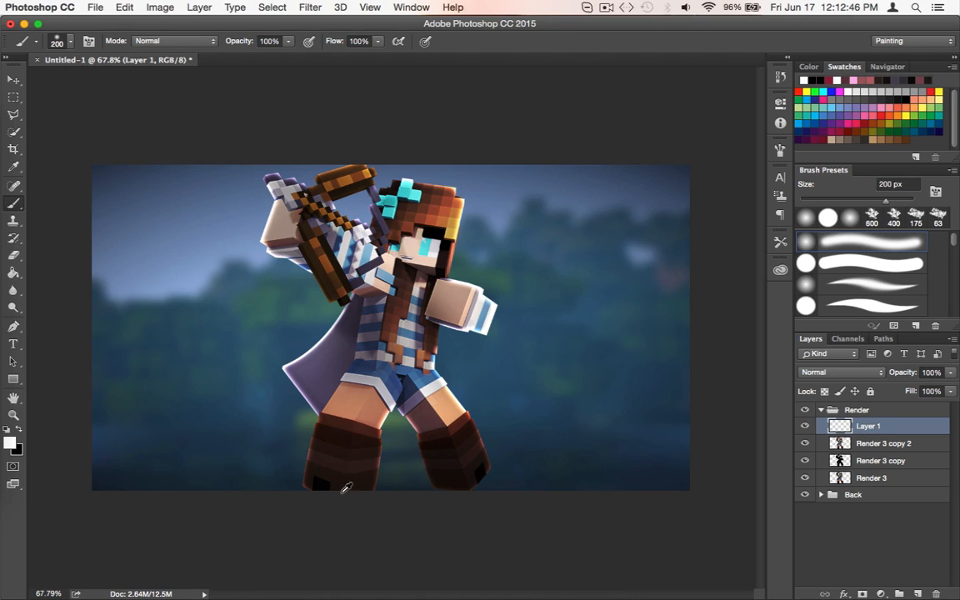
left_click(324, 447, "alt")
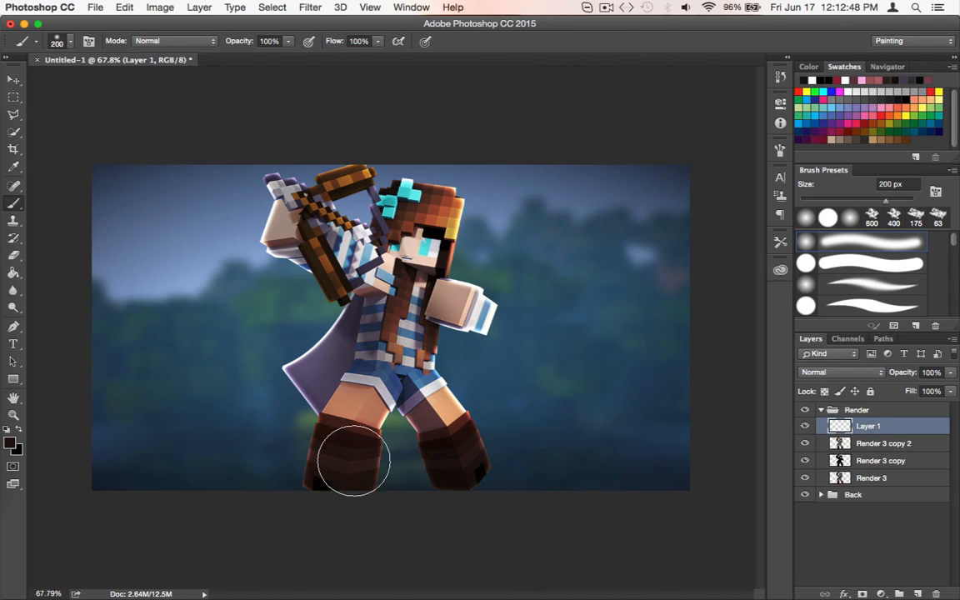
key("bracketright")
key("bracketright")
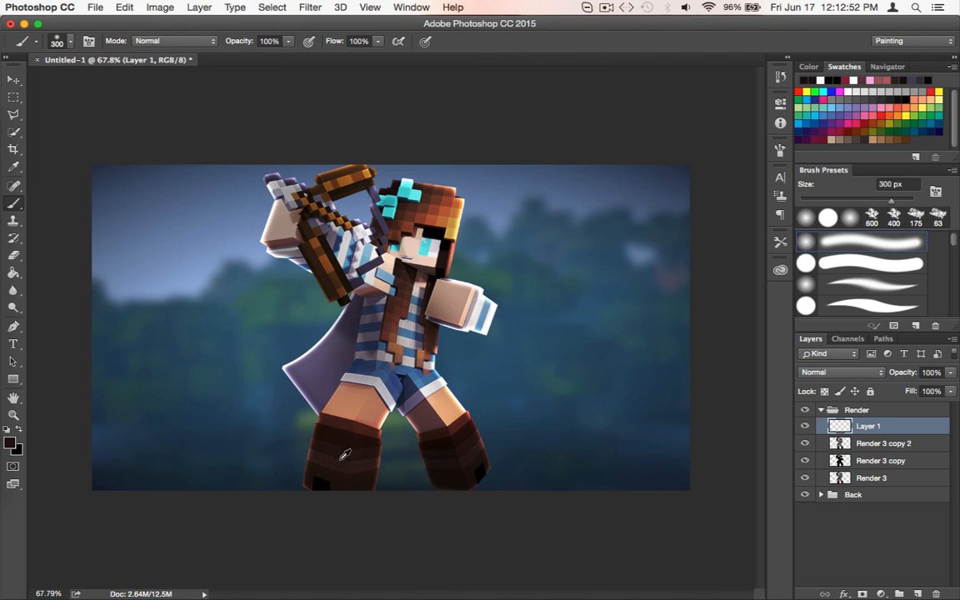
Sample a reddish brown from the left boot and paint it softly over both boots on Layer 1
left_click(340, 461, "alt")
left_click(348, 433, "alt")
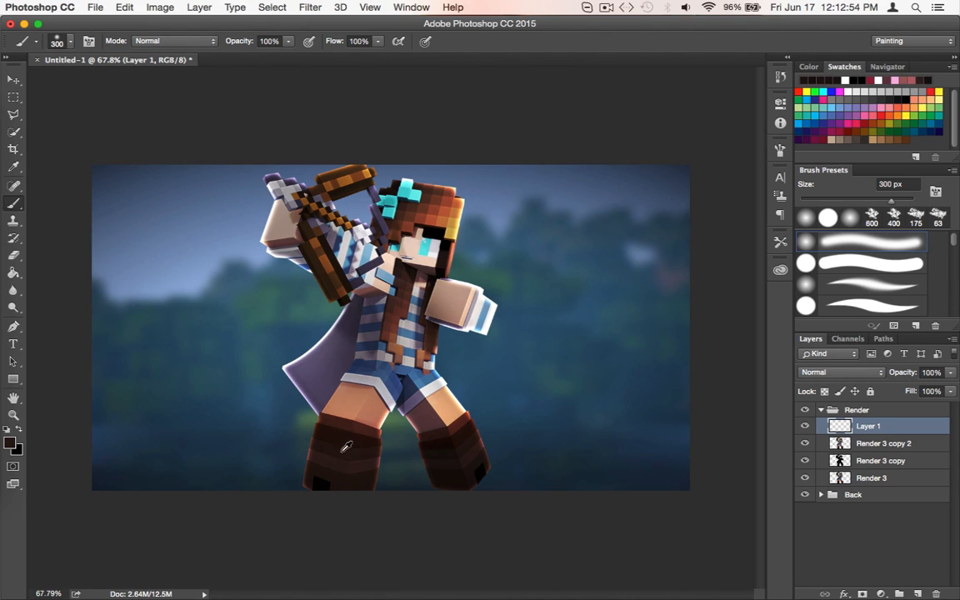
left_click(350, 420, "alt")
left_click(341, 449)
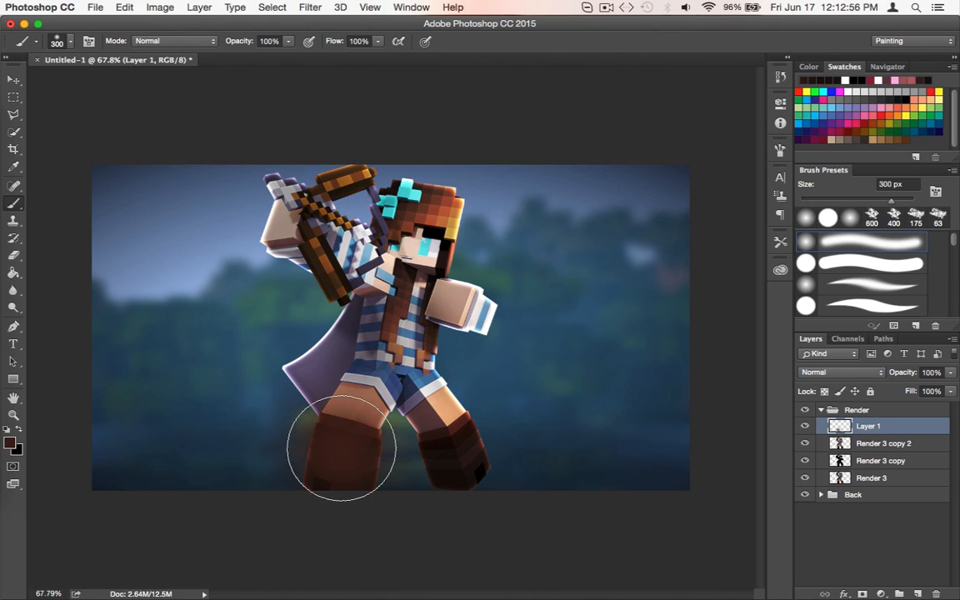
mouse_move(483, 467)
left_mouse_down()
mouse_move(467, 467)
mouse_move(465, 425)
left_mouse_up()
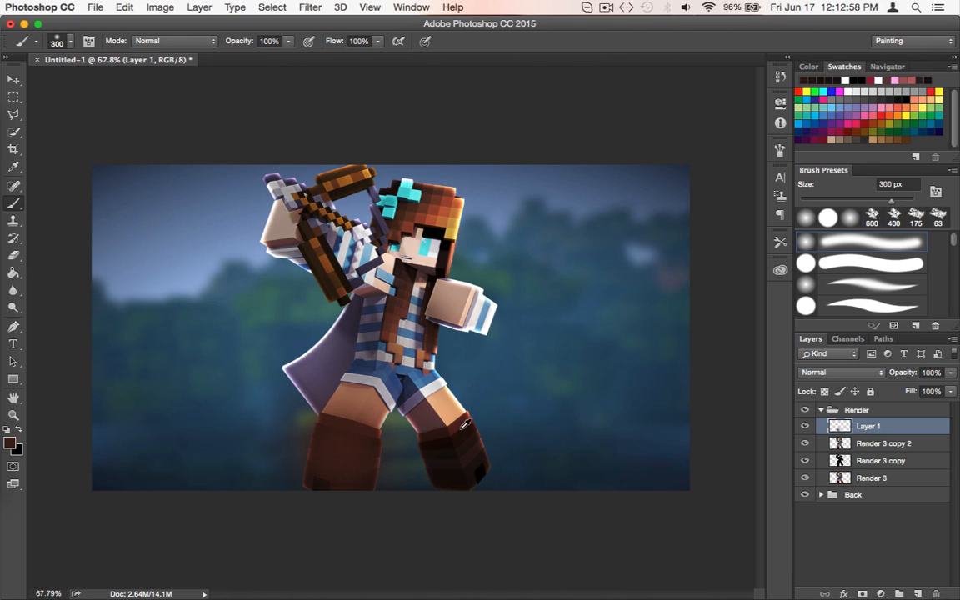
left_click(458, 450)
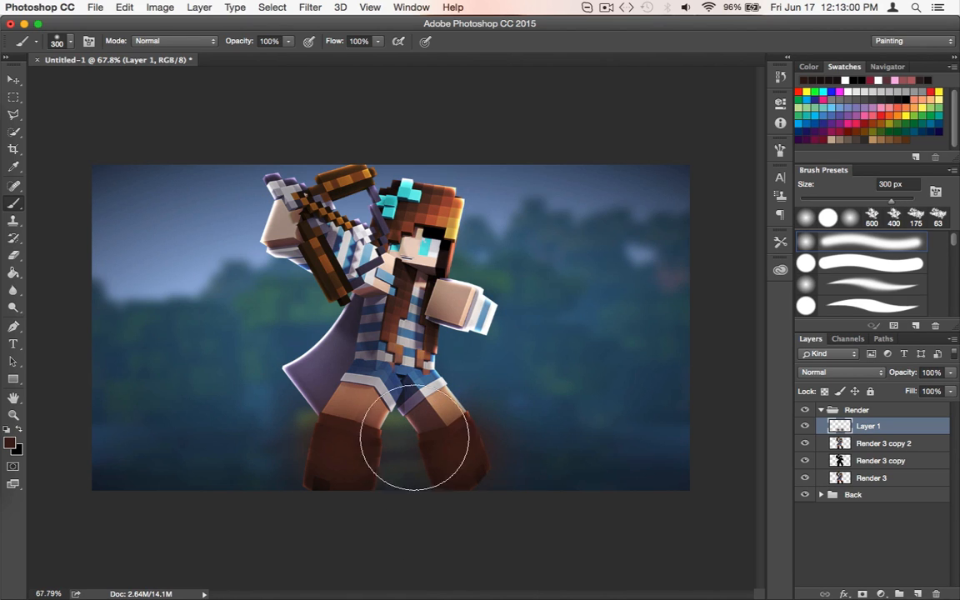
Sample a blue from the character's clothing, paint it softly over the shorts and reduce the brush to 150 px
left_click(410, 345)
left_click(412, 335, "alt")
left_click(413, 338)
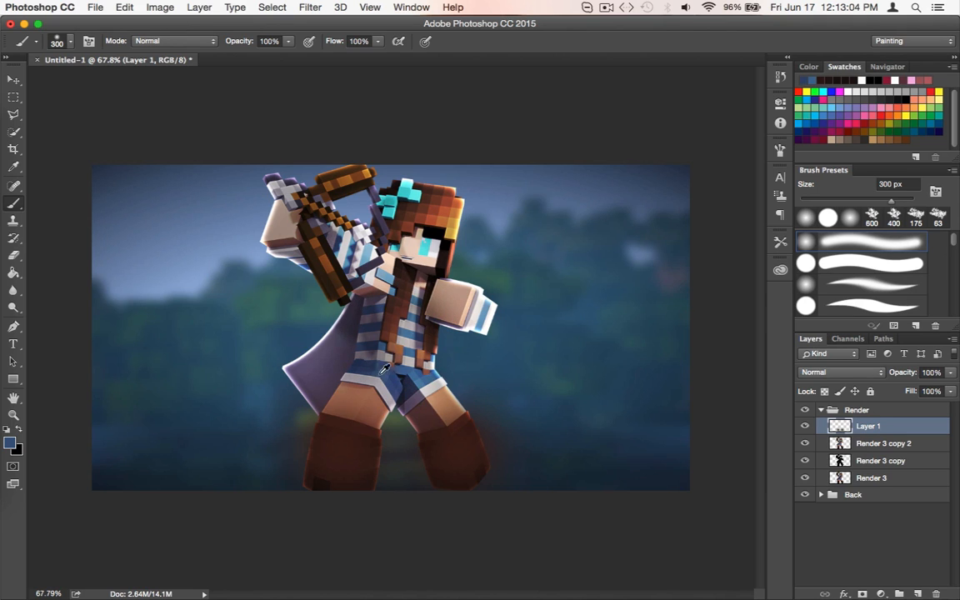
key("bracketleft")
key("bracketleft")
key("bracketleft")
key("bracketleft")
left_click(405, 330, "alt")
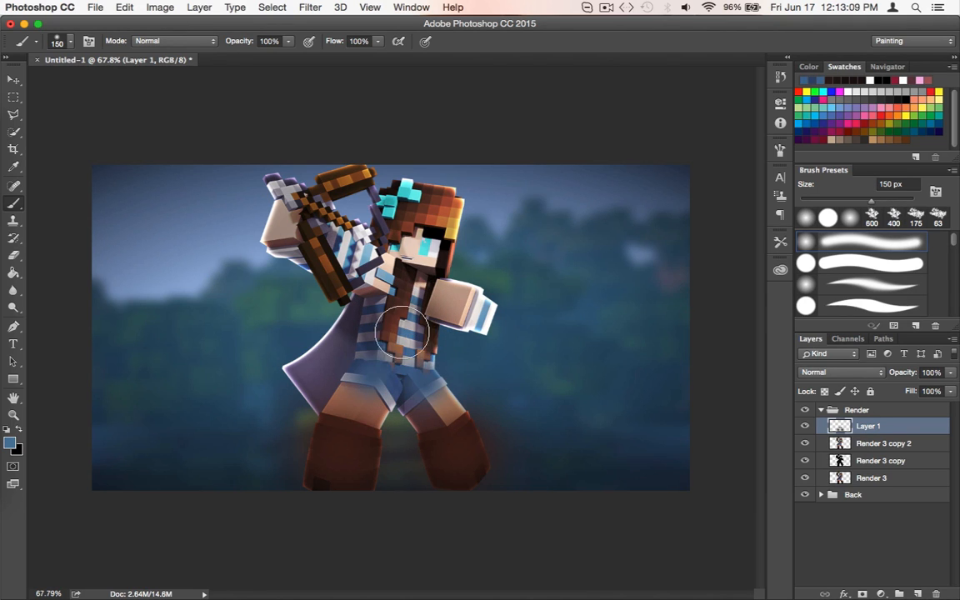
Enlarge the brush and paint sampled light blue over the striped shirt and the sleeve of the lowered arm
key("bracketright")
key("bracketright")
key("bracketright")
left_click(402, 326)
left_click(478, 312, "alt")
left_click(475, 312)
Paint sampled light blue over the striped sleeve of the raised arm and reduce the brush to 70 px
key("bracketleft")
key("bracketleft")
key("bracketleft")
left_click(350, 253, "alt")
key("bracketright")
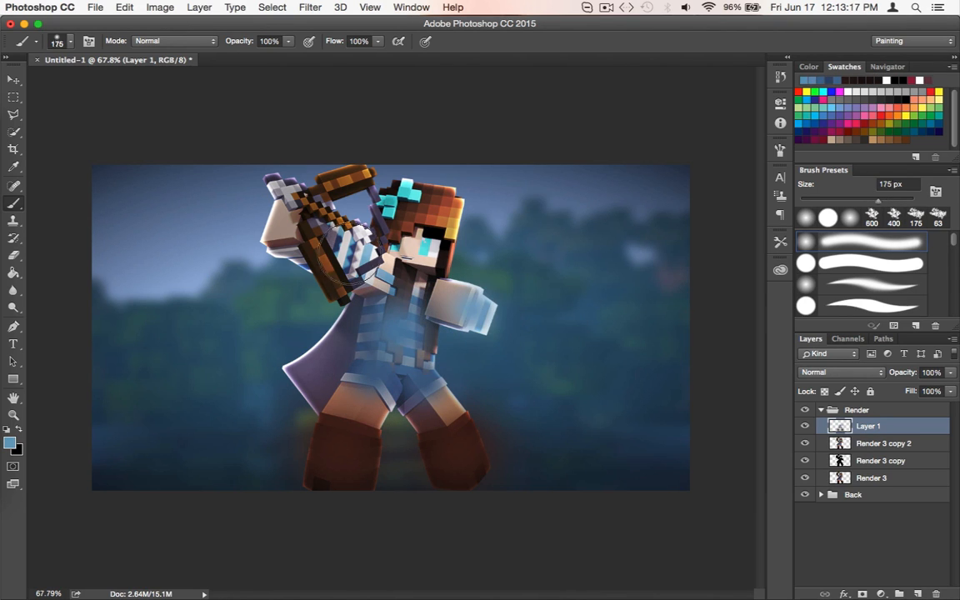
key("bracketright")
left_click(347, 254)
left_click(385, 275, "alt")
key("bracketleft")
key("bracketleft")
key("bracketleft")
key("bracketleft")
key("bracketleft")
key("bracketleft")
key("bracketleft")
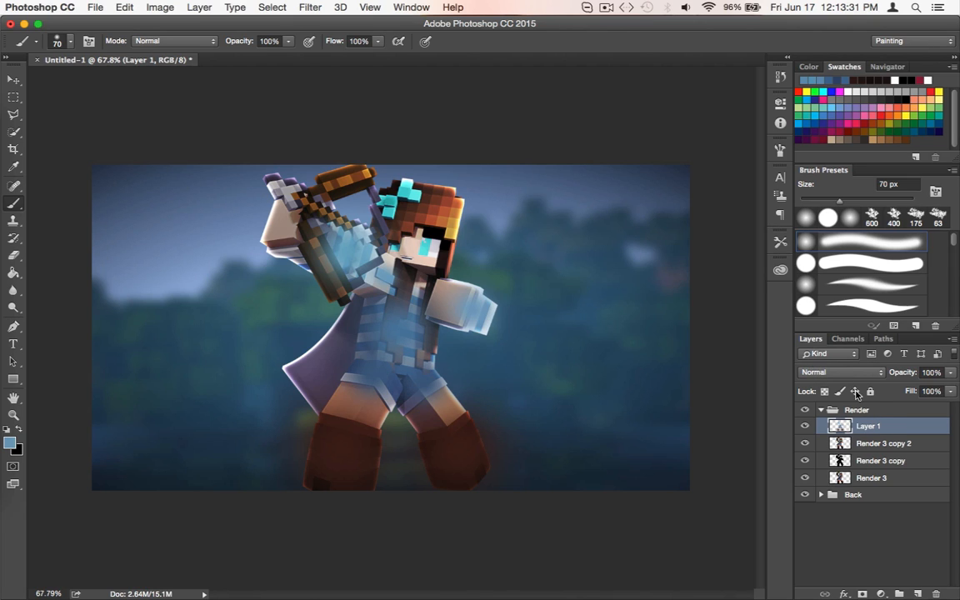
Set Layer 1's blend mode to Screen and lower its opacity to 78%
left_click(838, 375)
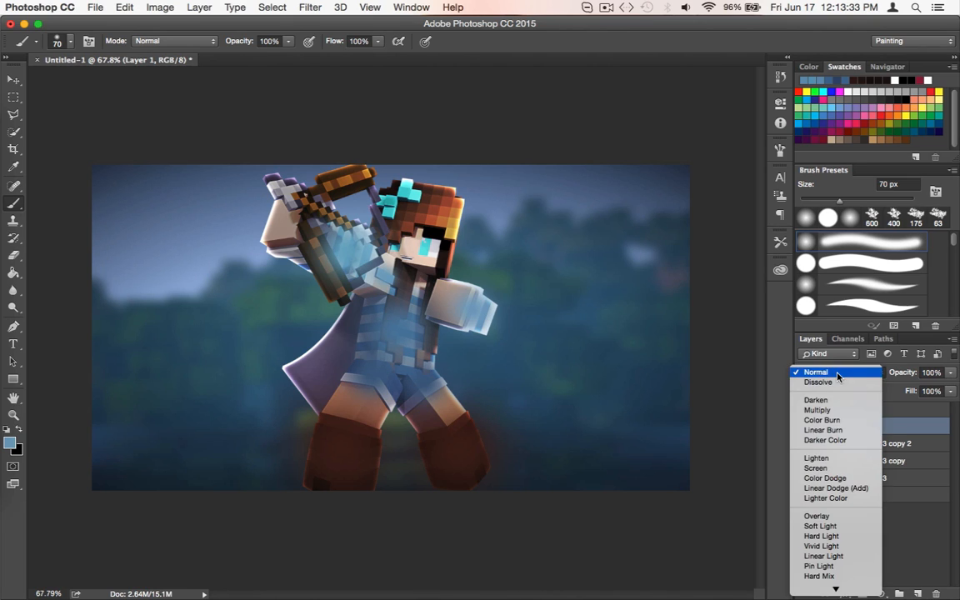
scroll(834, 480, "down", 2)
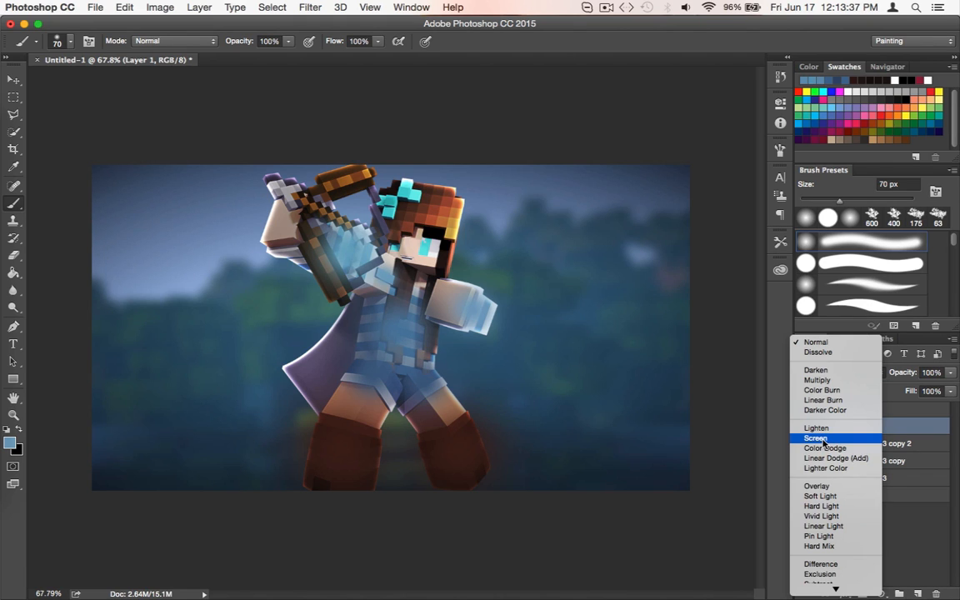
scroll(823, 441, "down", 1)
left_click(817, 421)
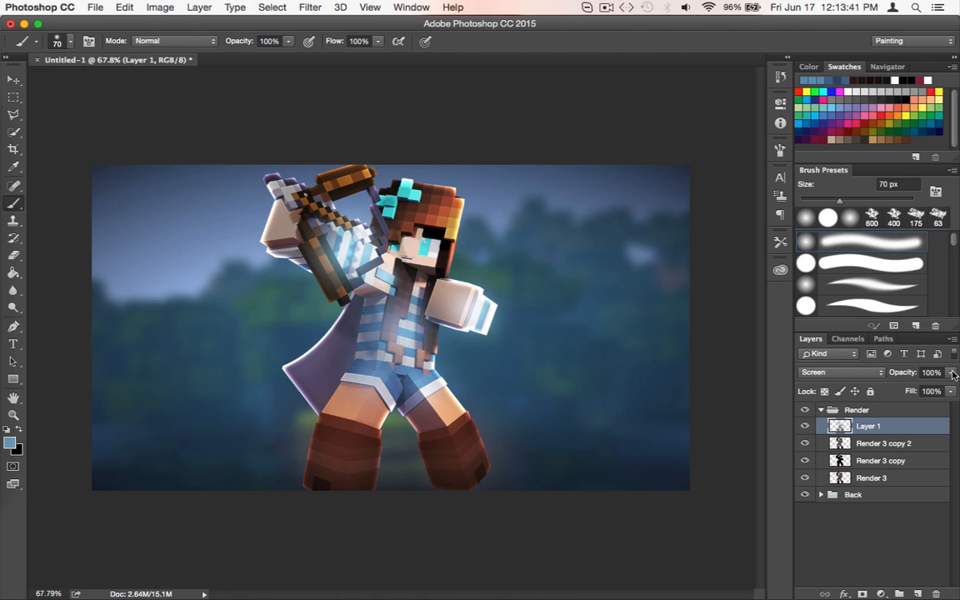
left_click(846, 373)
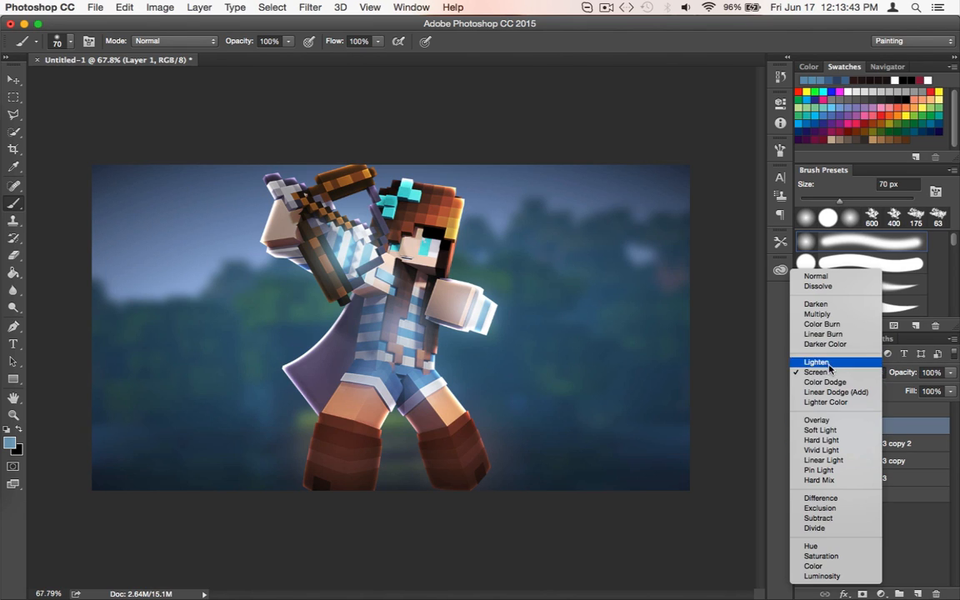
left_click(842, 375)
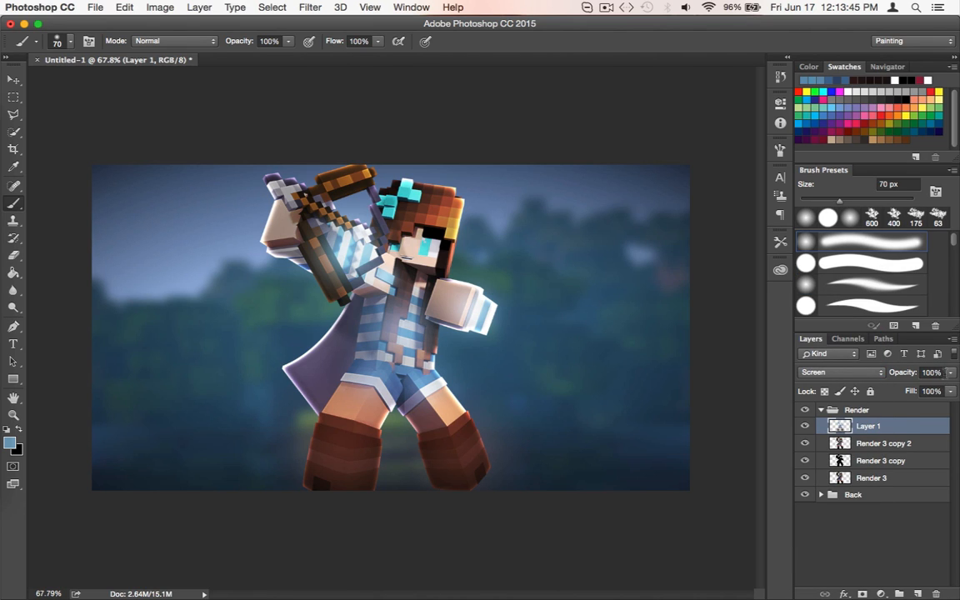
left_click(950, 374)
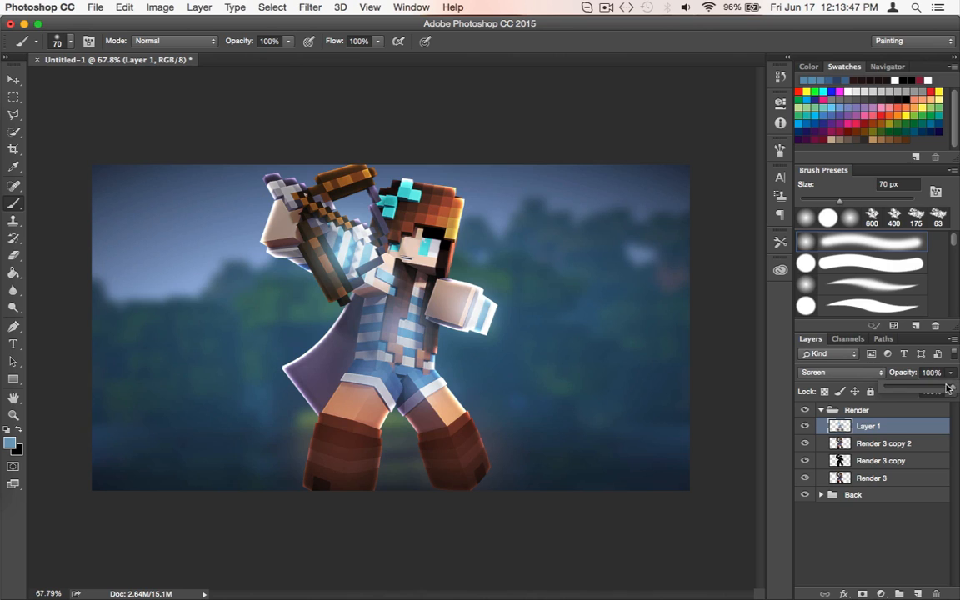
left_click_drag(947, 387, 937, 393)
left_click(862, 534)
Erase Layer 1's blue tint from the long brown hair strands over the shirt with a 40 px Eraser
key("e")
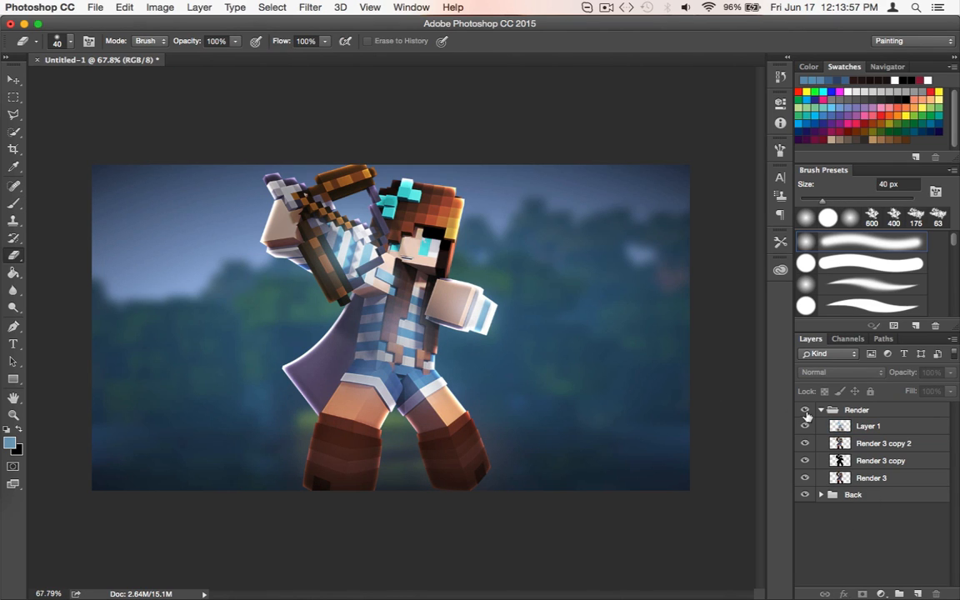
left_click(843, 428)
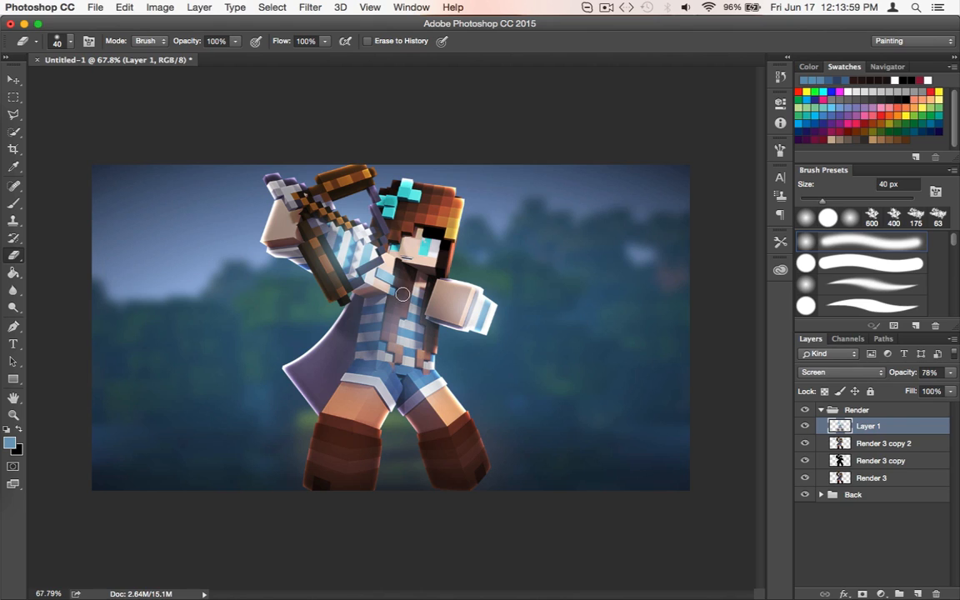
mouse_move(403, 295)
left_mouse_down()
mouse_move(395, 310)
mouse_move(401, 281)
mouse_move(396, 316)
mouse_move(351, 290)
mouse_move(353, 314)
mouse_move(408, 355)
left_mouse_up()
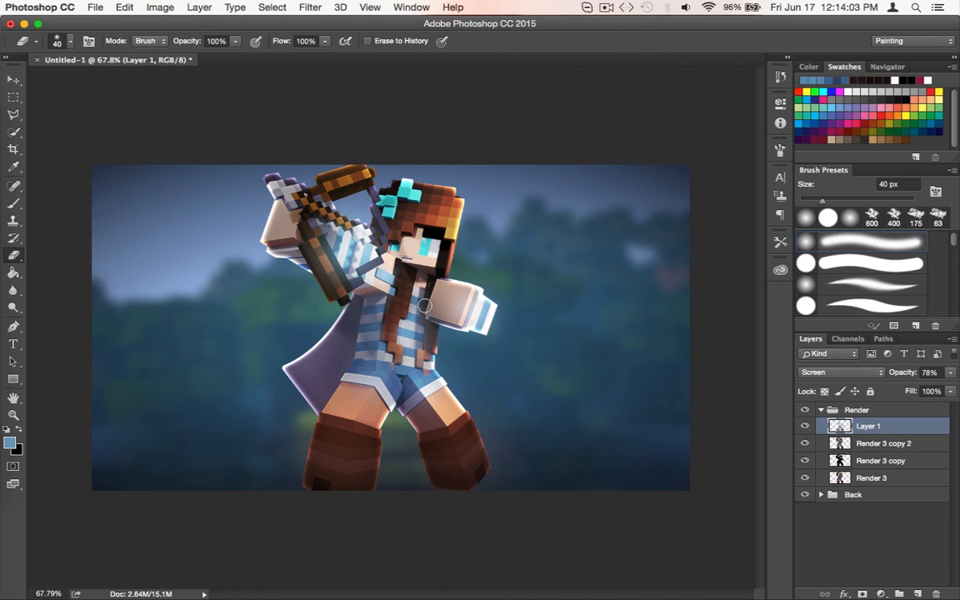
left_click_drag(424, 305, 419, 360)
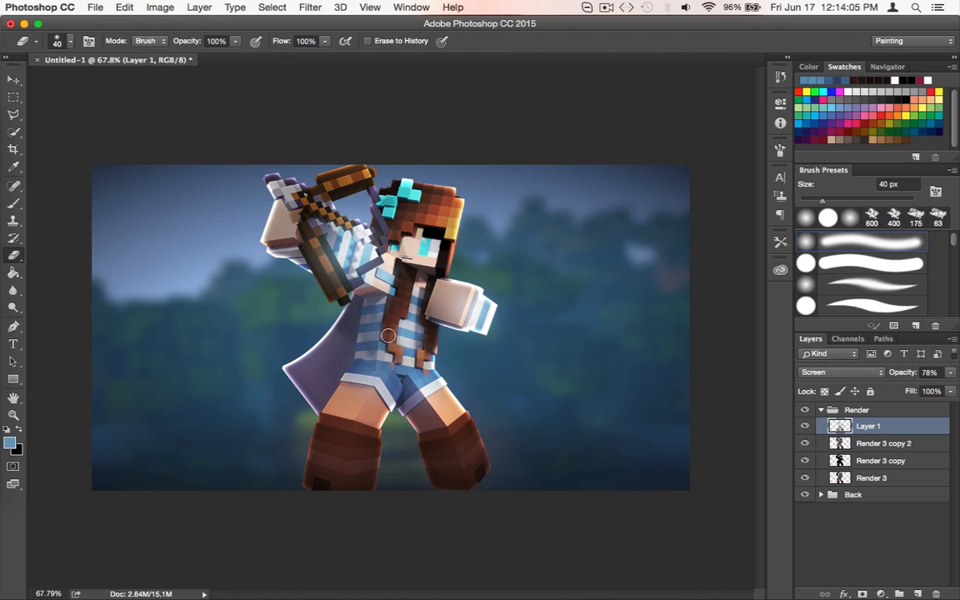
mouse_move(411, 284)
left_mouse_down()
mouse_move(390, 269)
mouse_move(411, 361)
left_mouse_up()
key("super+z")
Create Layer 2 with the default settings, sample an orange-brown from the bow and enlarge the brush to 100 px
key("super+shift+n")
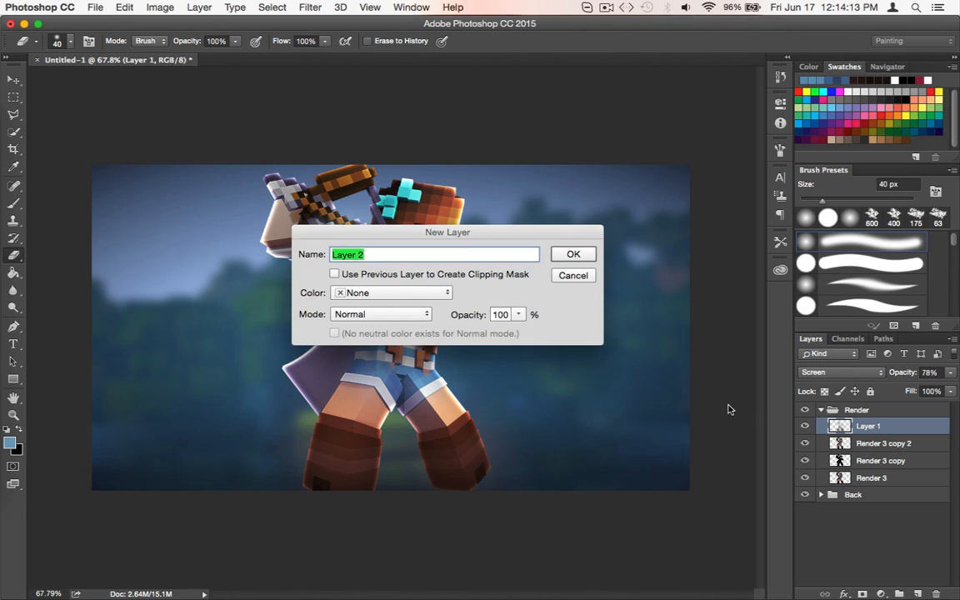
key("Return")
key("b")
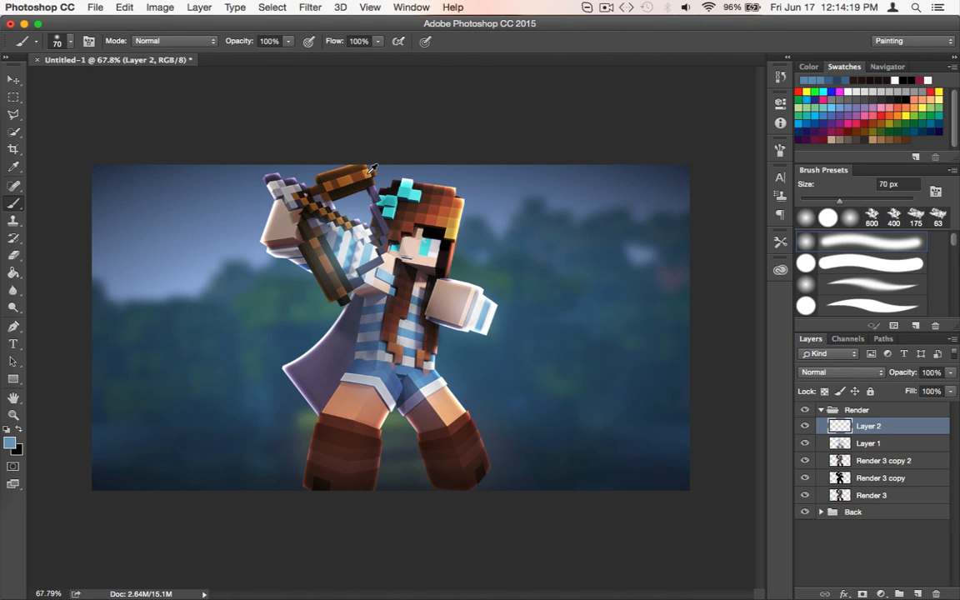
left_click(360, 162, "alt")
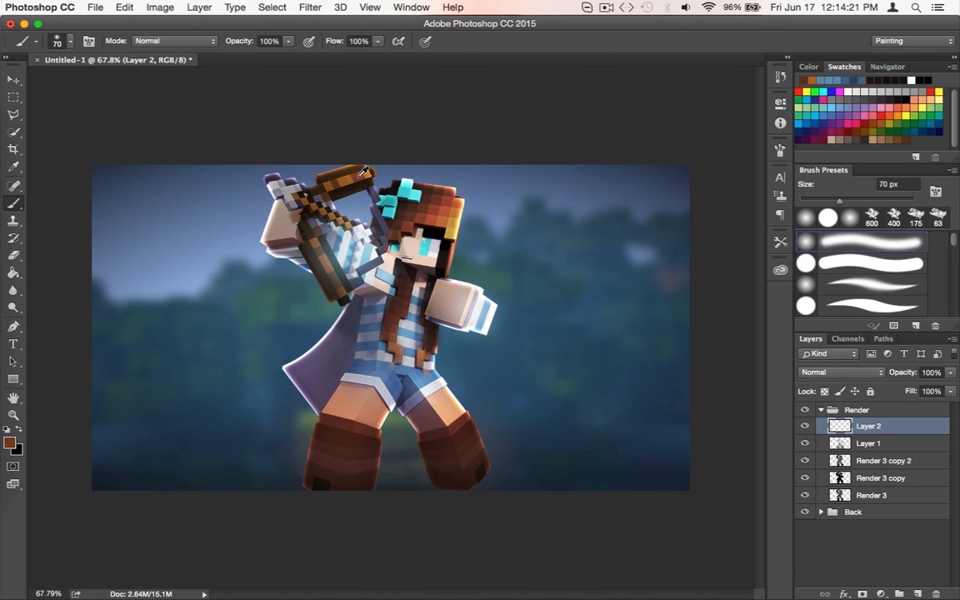
left_click(351, 184, "alt")
left_click(360, 177, "alt")
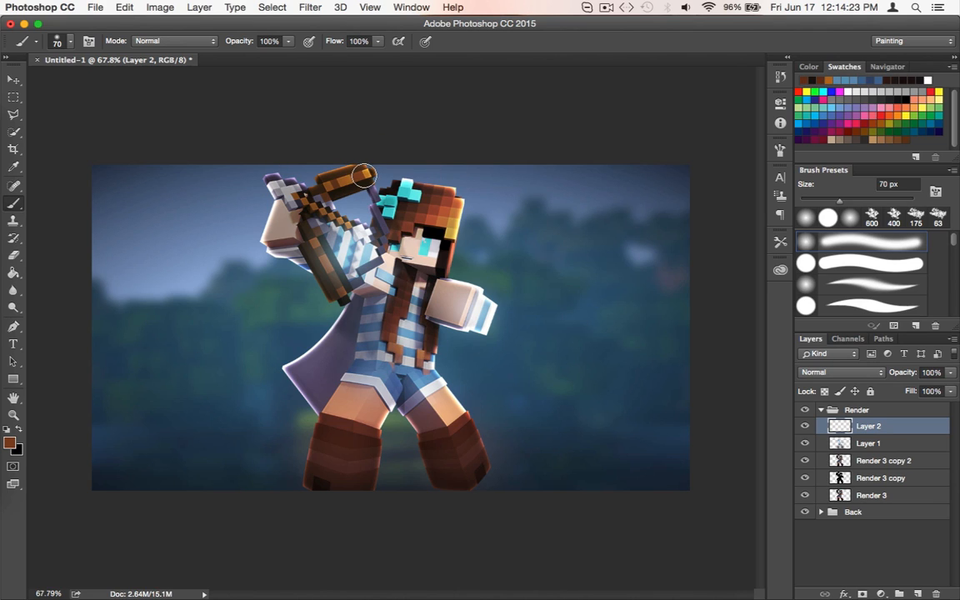
key("bracketright")
key("bracketright")
key("bracketright")
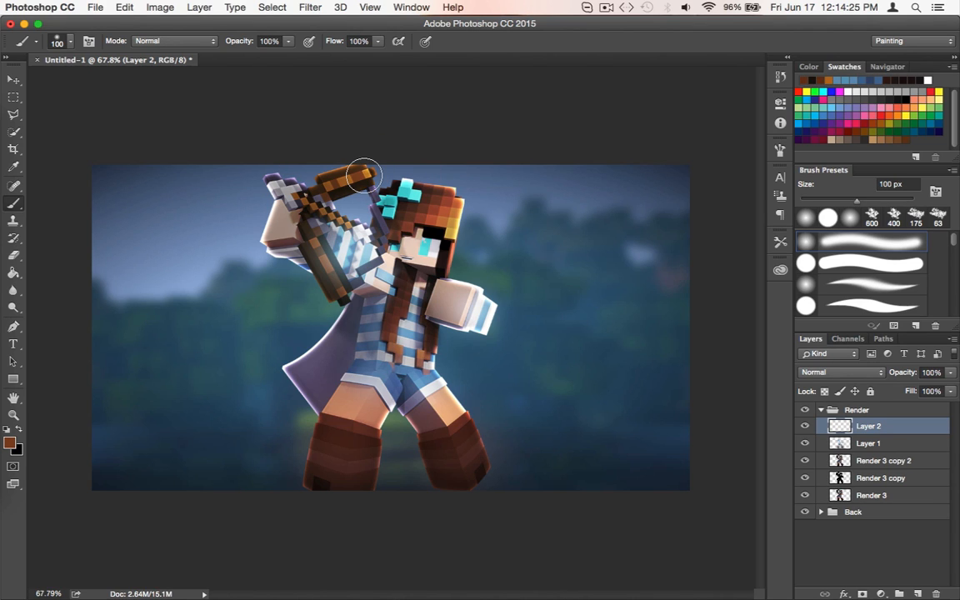
Paint the brown over the bow and arrow on Layer 2, and along the bowstring with a 45 px brush
mouse_move(365, 176)
left_mouse_down()
mouse_move(310, 171)
mouse_move(302, 188)
mouse_move(301, 212)
mouse_move(333, 280)
mouse_move(307, 260)
mouse_move(271, 170)
mouse_move(254, 177)
mouse_move(349, 233)
mouse_move(324, 215)
left_mouse_up()
key("super+z")
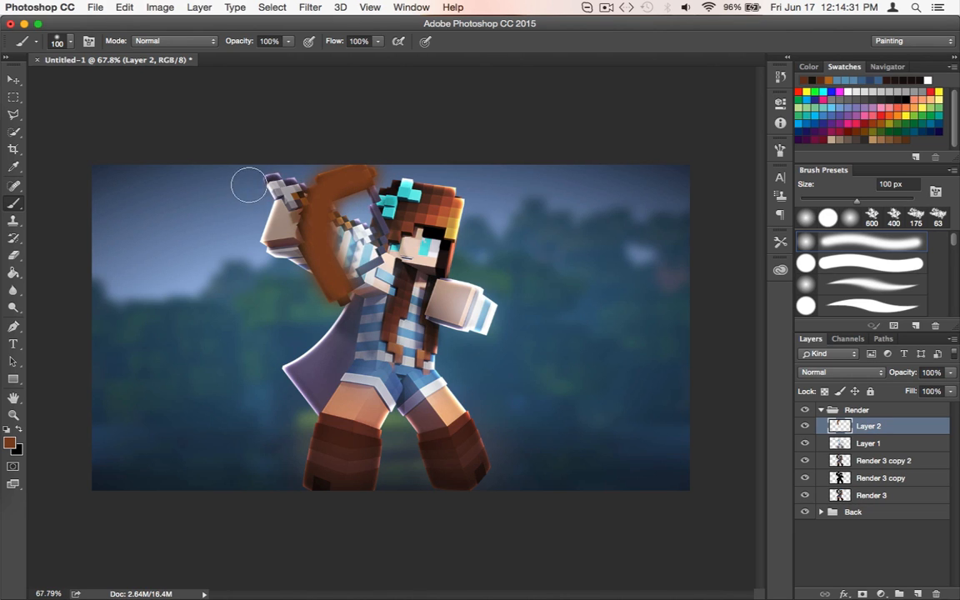
left_click_drag(277, 181, 368, 237)
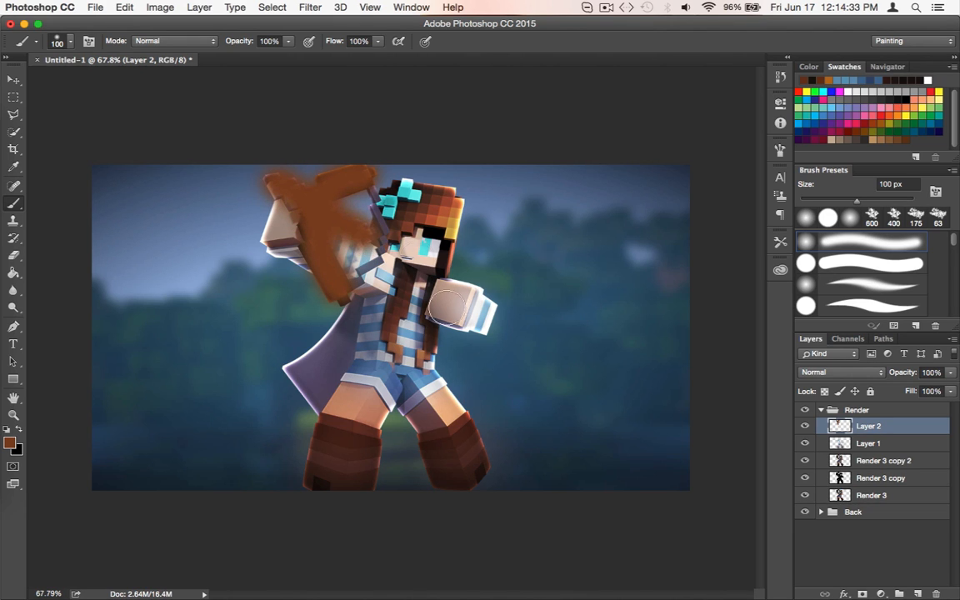
key("bracketleft")
key("bracketleft")
key("bracketleft")
key("bracketleft")
key("bracketleft")
key("bracketleft")
mouse_move(373, 178)
left_mouse_down()
mouse_move(385, 229)
mouse_move(343, 227)
mouse_move(306, 266)
left_mouse_up()
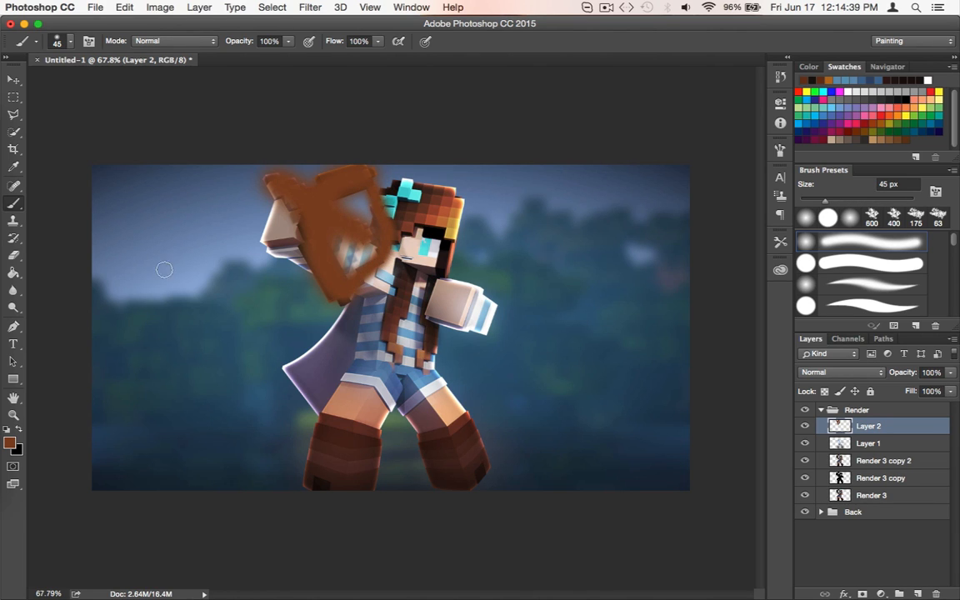
Set Layer 2's blend mode to Color Dodge and compare the image with the layer hidden and shown
left_click(853, 374)
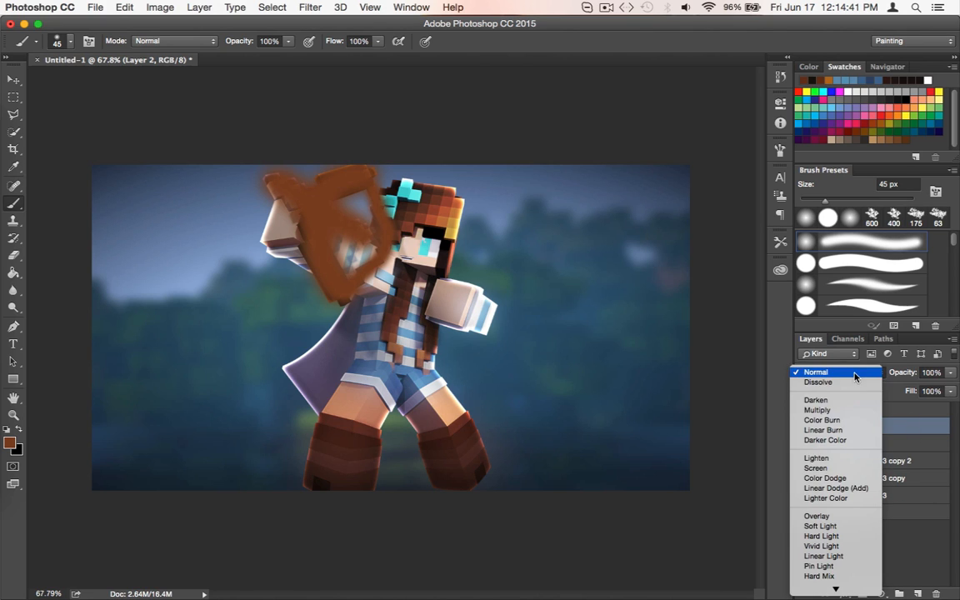
left_click(844, 482)
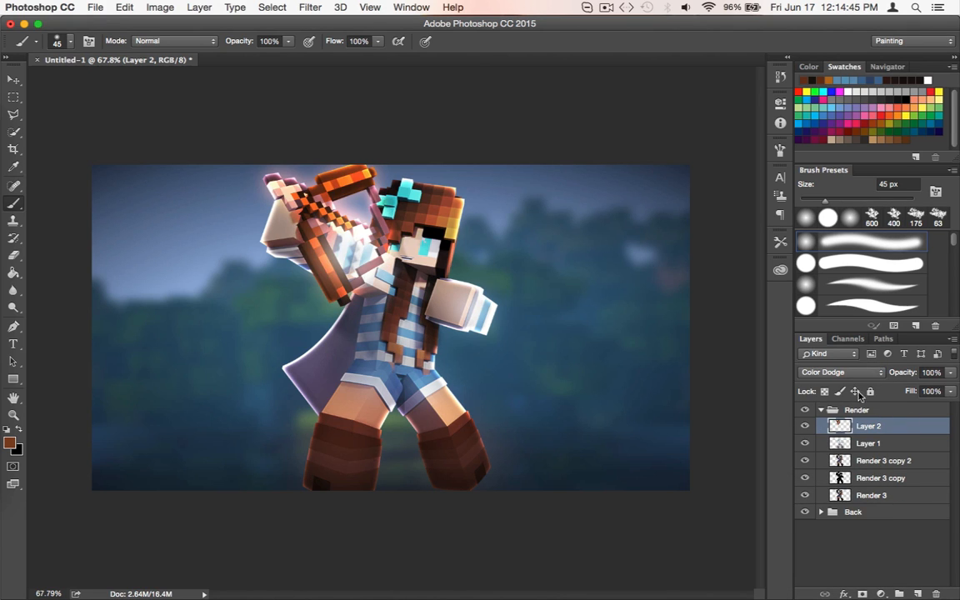
left_click(805, 426)
left_click(805, 426)
left_click(805, 426)
left_click(805, 426)
Erase Layer 2's glow along the bowstring with the 40 px Eraser and touch up the bow and arrow with the brush
key("e")
mouse_move(379, 191)
left_mouse_down()
mouse_move(378, 249)
mouse_move(332, 248)
mouse_move(327, 259)
mouse_move(325, 249)
mouse_move(365, 248)
left_mouse_up()
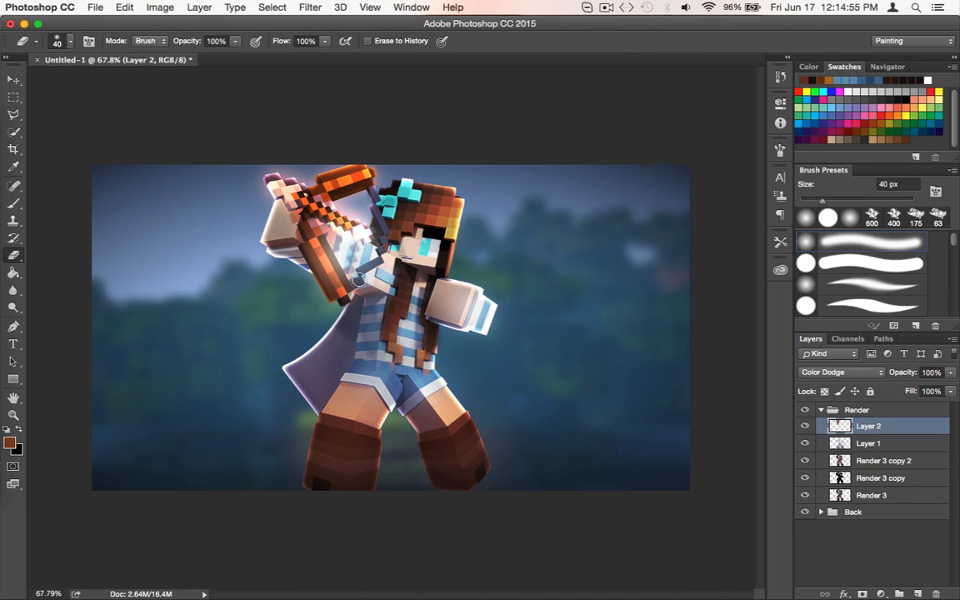
key("b")
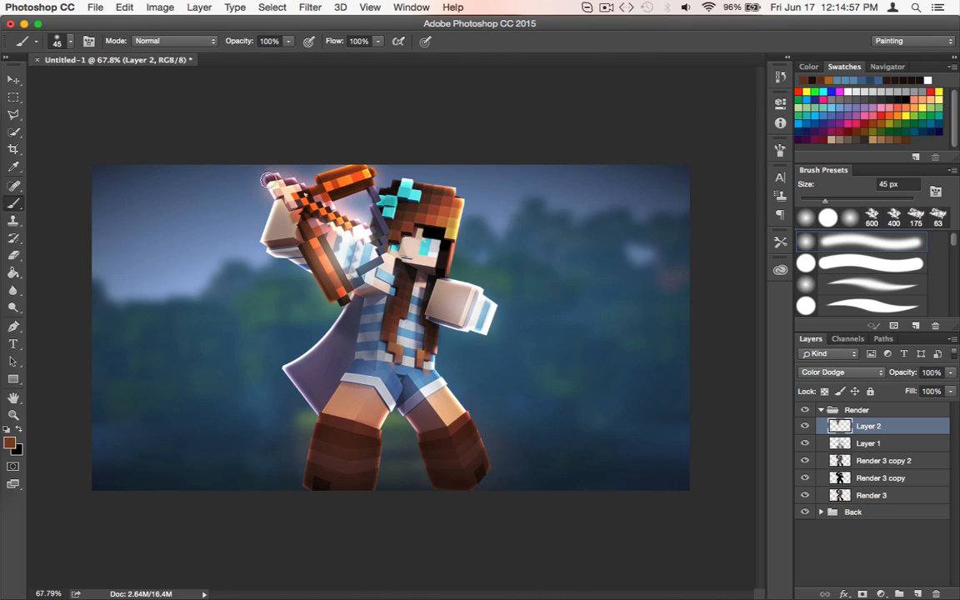
mouse_move(357, 225)
left_mouse_down()
mouse_move(326, 202)
mouse_move(364, 172)
left_mouse_up()
key("e")
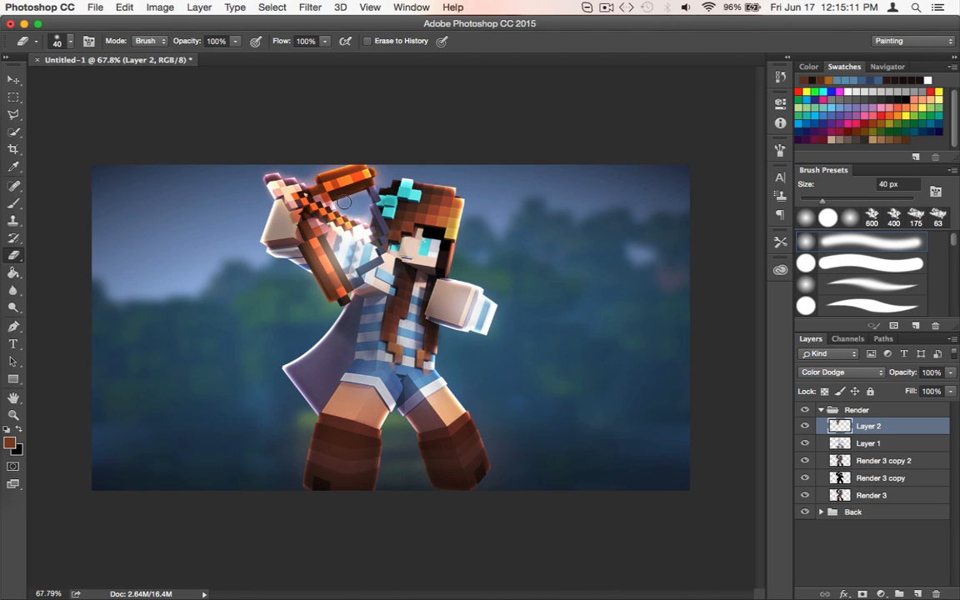
left_click_drag(950, 372, 934, 389)
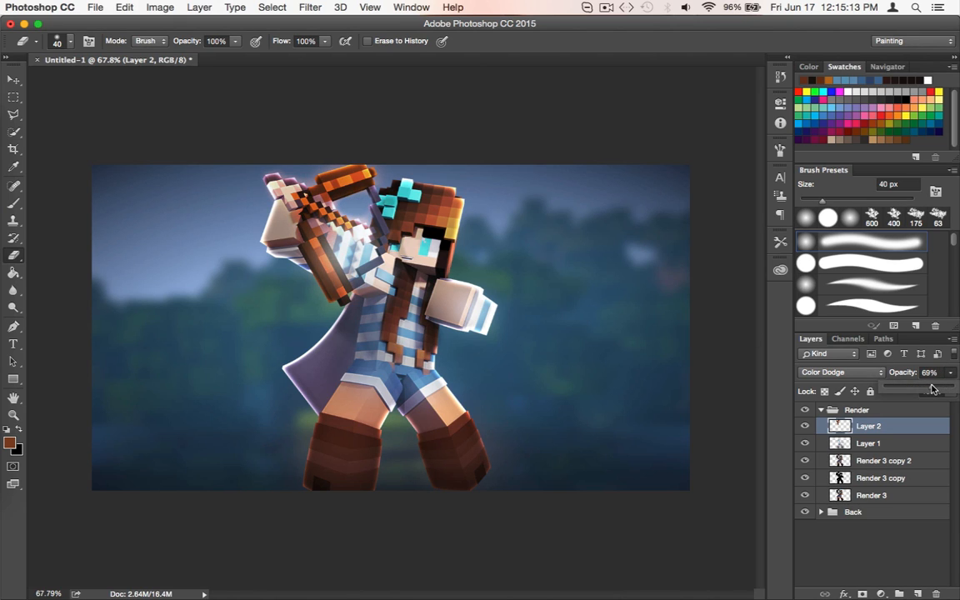
left_click(838, 581)
left_click(866, 432)
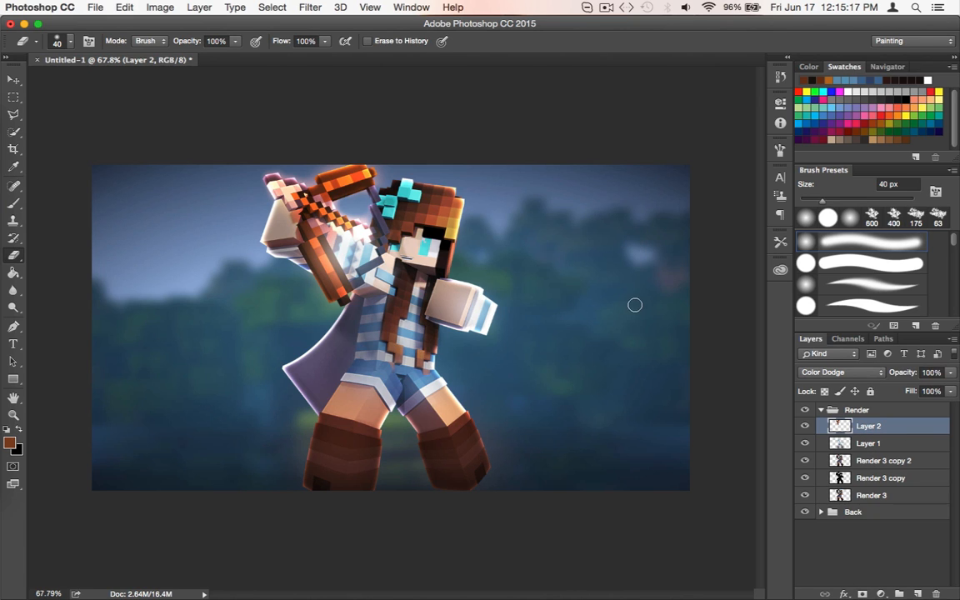
Create Layer 3 above Layer 2 with the default settings and sample a reddish brown from the hair for the brush
key("super+shift+n")
key("Return")
key("b")
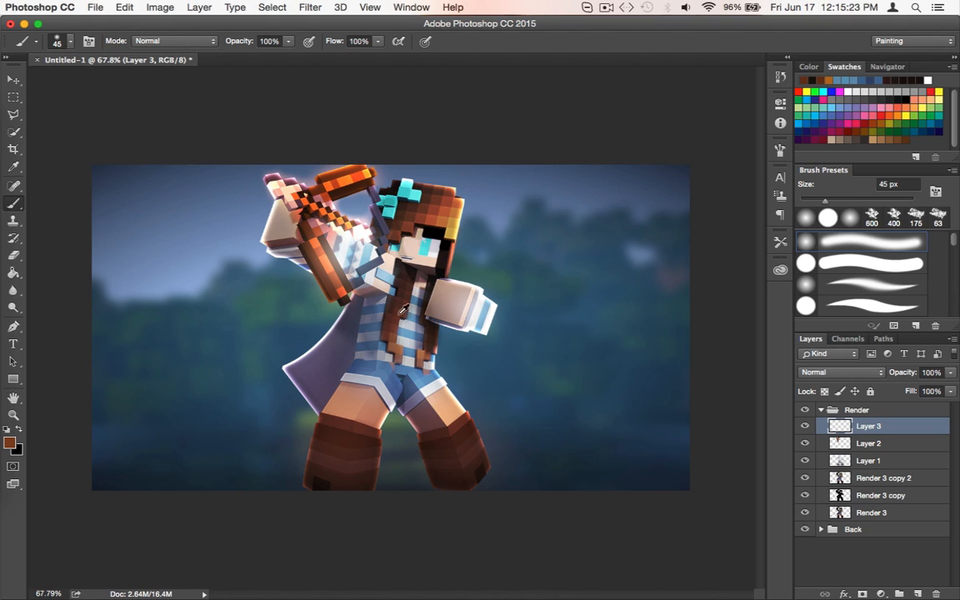
left_click(434, 209, "alt")
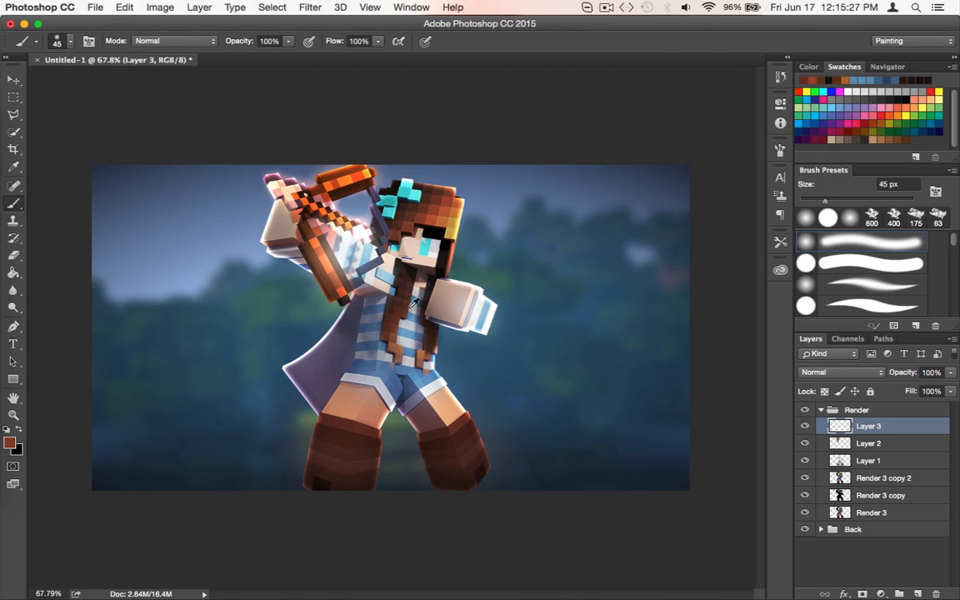
Paint the reddish brown over the character's long strands and head hair on Layer 3 with a 90 px brush
key("bracketright")
key("bracketright")
key("bracketright")
key("bracketright")
key("bracketright")
mouse_move(405, 275)
left_mouse_down()
mouse_move(408, 329)
mouse_move(426, 353)
mouse_move(421, 347)
left_mouse_up()
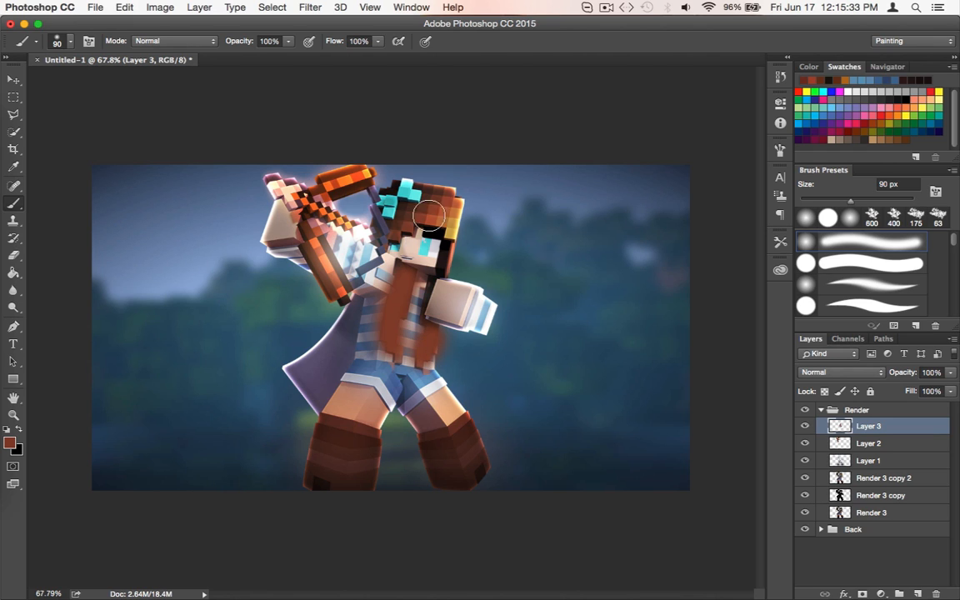
mouse_move(383, 230)
left_mouse_down()
mouse_move(367, 193)
mouse_move(389, 181)
mouse_move(449, 248)
left_mouse_up()
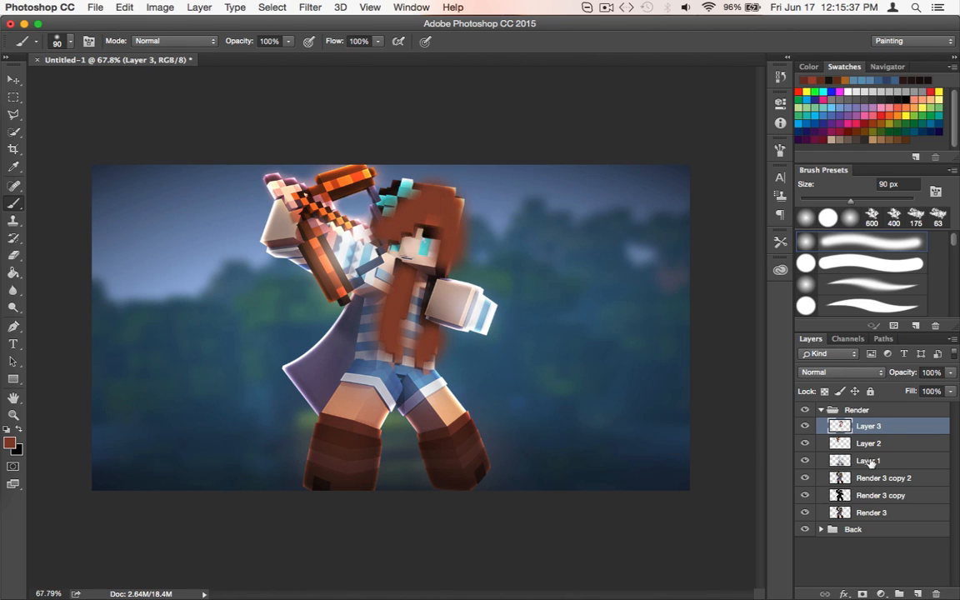
Set Layer 3's blend mode to Color Dodge and touch up the hair with darker tones sampled from it
left_click(861, 375)
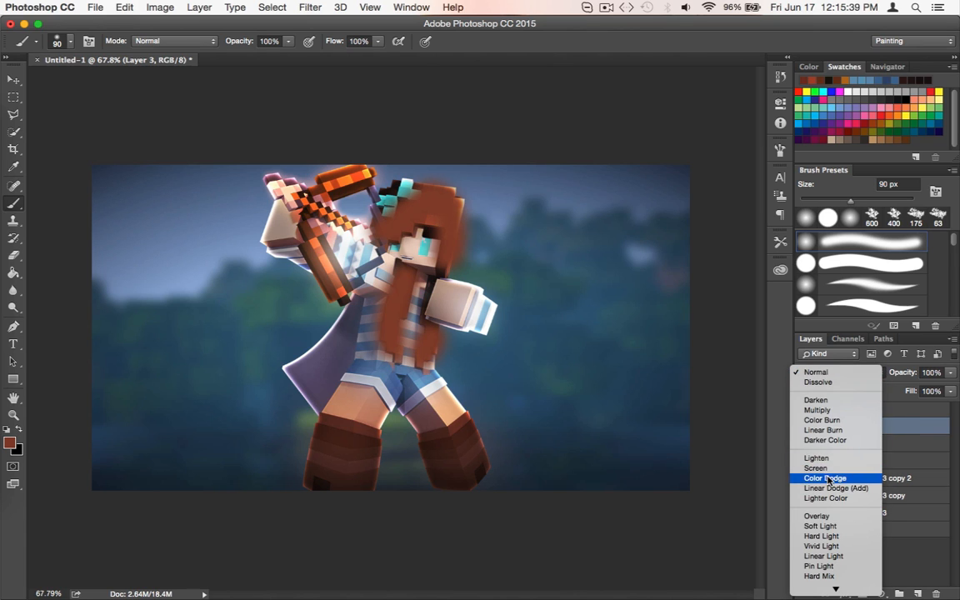
scroll(829, 479, "down", 1)
left_click(829, 476)
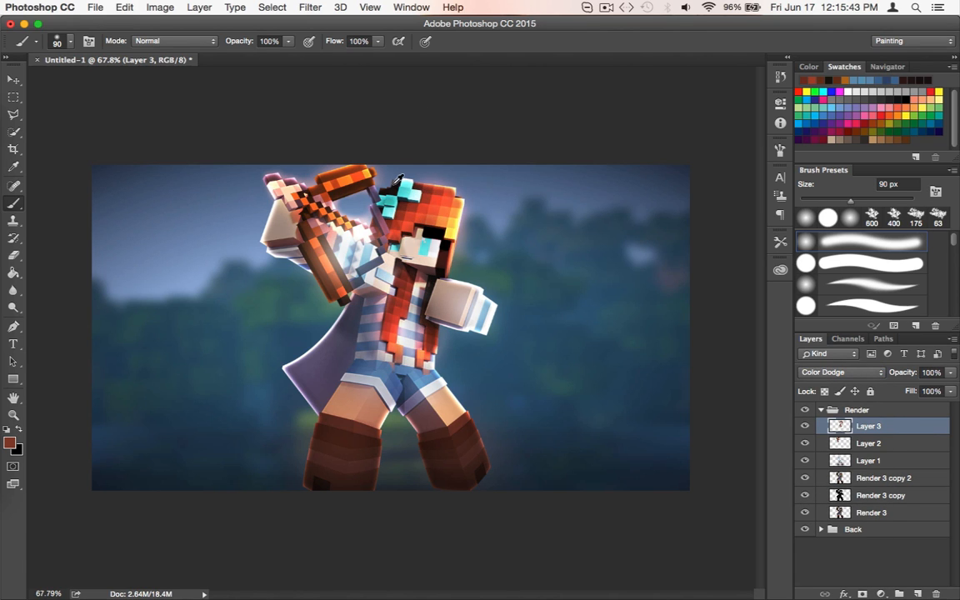
left_click(415, 208, "alt")
mouse_move(450, 203)
left_mouse_down()
mouse_move(397, 184)
mouse_move(434, 195)
mouse_move(442, 215)
mouse_move(449, 204)
mouse_move(444, 240)
mouse_move(409, 227)
mouse_move(384, 244)
mouse_move(418, 223)
mouse_move(444, 243)
mouse_move(391, 299)
mouse_move(393, 326)
left_mouse_up()
left_click(395, 185, "alt")
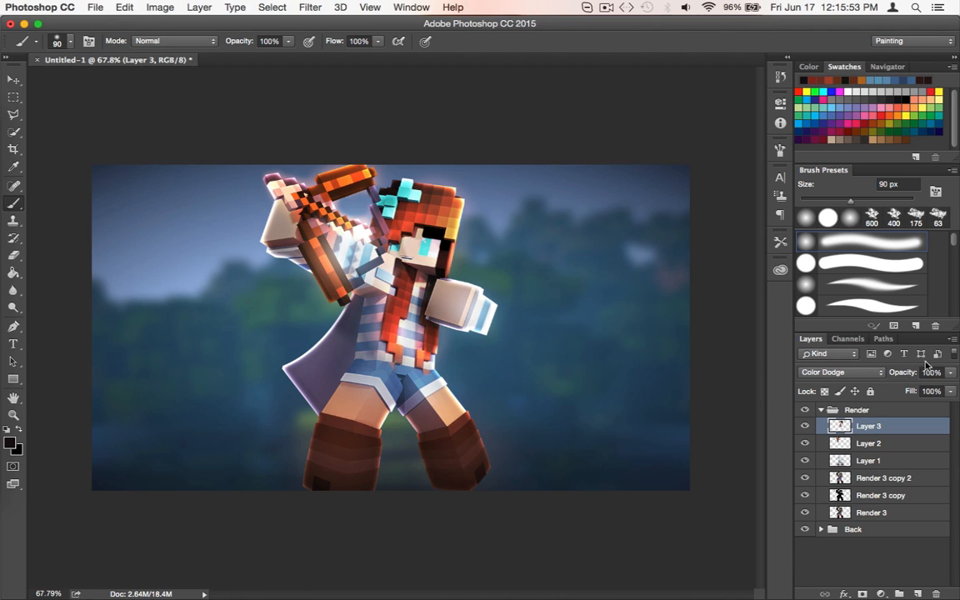
Reduce Layer 3's opacity to 70%
left_click(951, 372)
left_click_drag(954, 387, 938, 389)
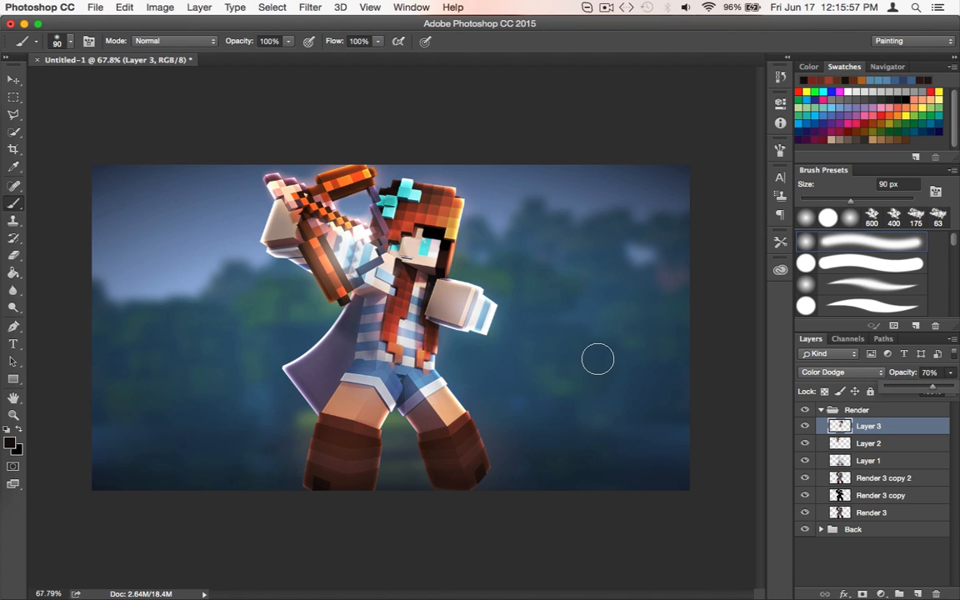
scroll(417, 319, "up", 5)
left_click_drag(436, 316, 513, 338)
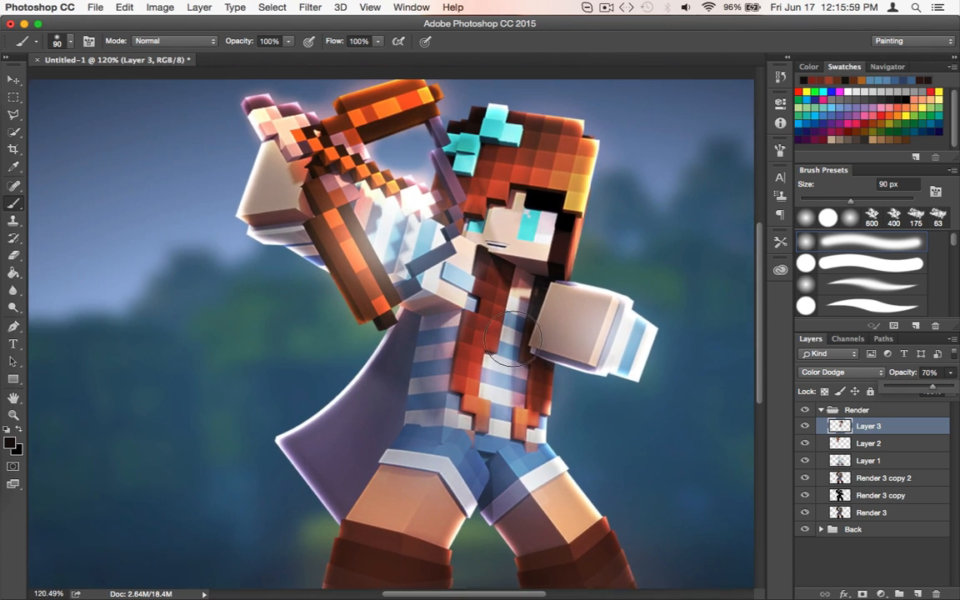
scroll(513, 338, "up", 2)
left_click(896, 430)
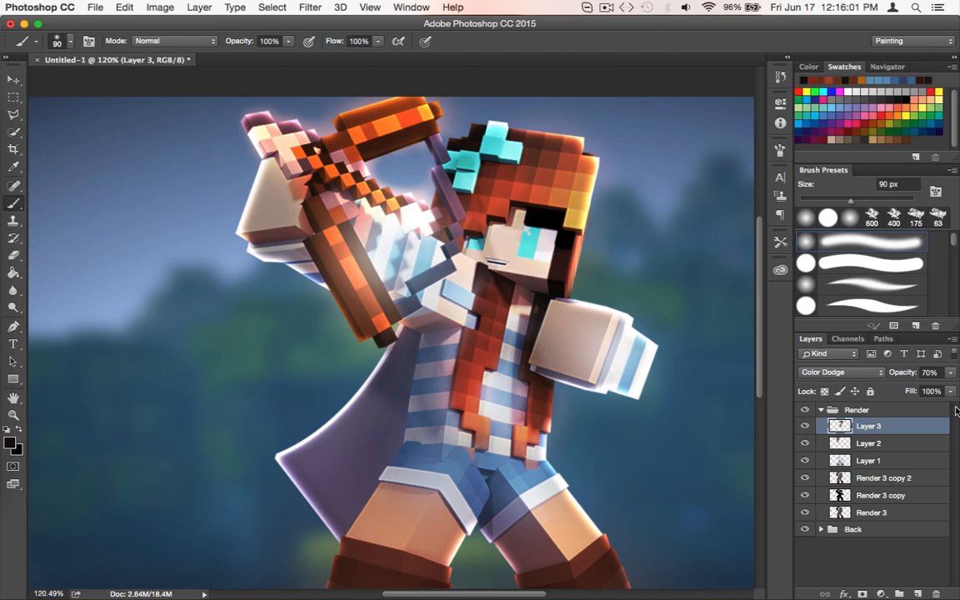
Create Layer 4 with the default settings and paint the cape with a dark blue sampled from the shorts, using the 90 px brush
key("super+shift+n")
key("Return")
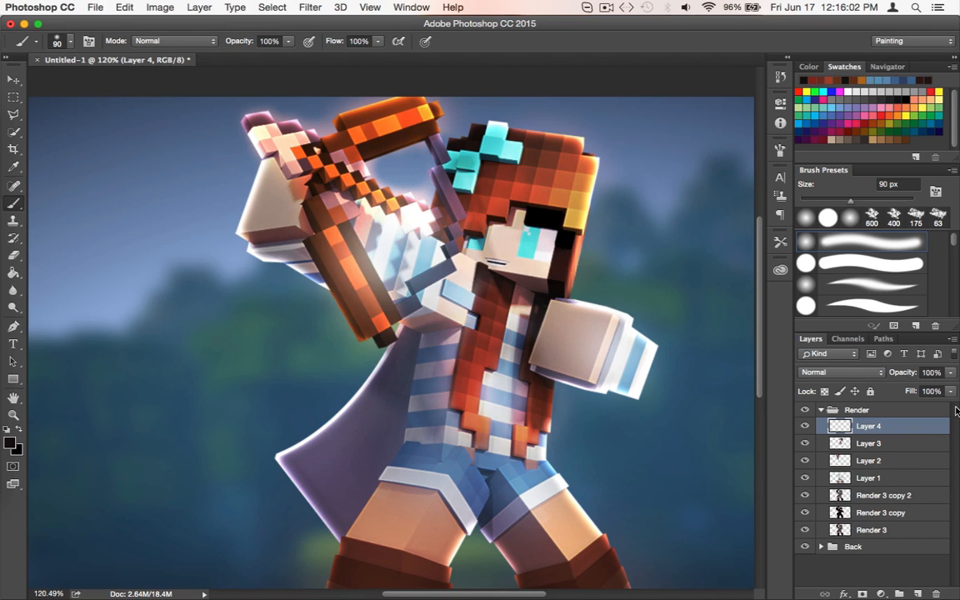
left_click(420, 452, "alt")
left_click(410, 452, "alt")
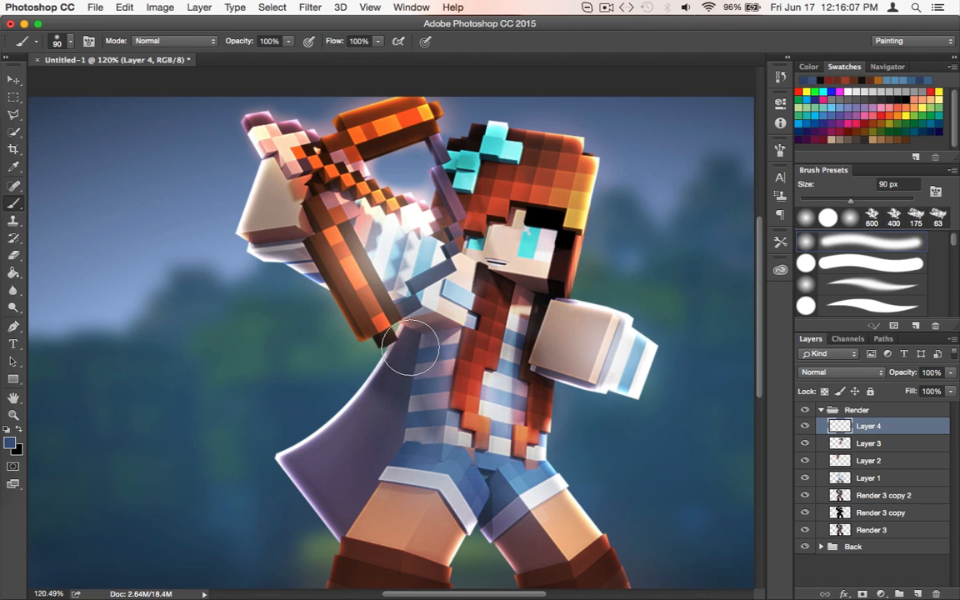
mouse_move(410, 347)
left_mouse_down()
mouse_move(376, 338)
mouse_move(333, 429)
mouse_move(292, 473)
mouse_move(317, 498)
mouse_move(349, 476)
mouse_move(377, 407)
left_mouse_up()
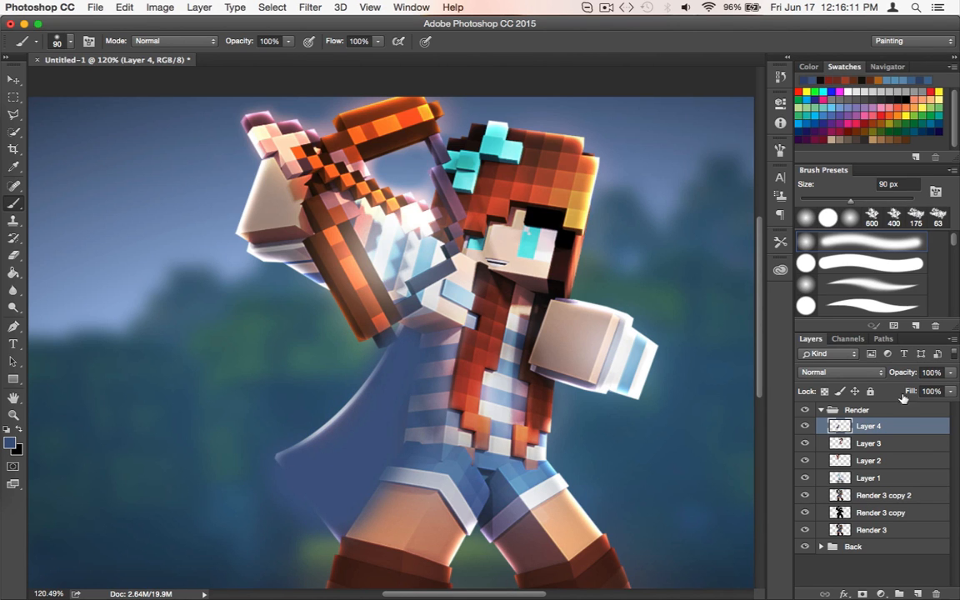
Set Layer 4's blend mode to Color Dodge and erase the blue glow outside the cape with the 40 px Eraser
left_click(877, 374)
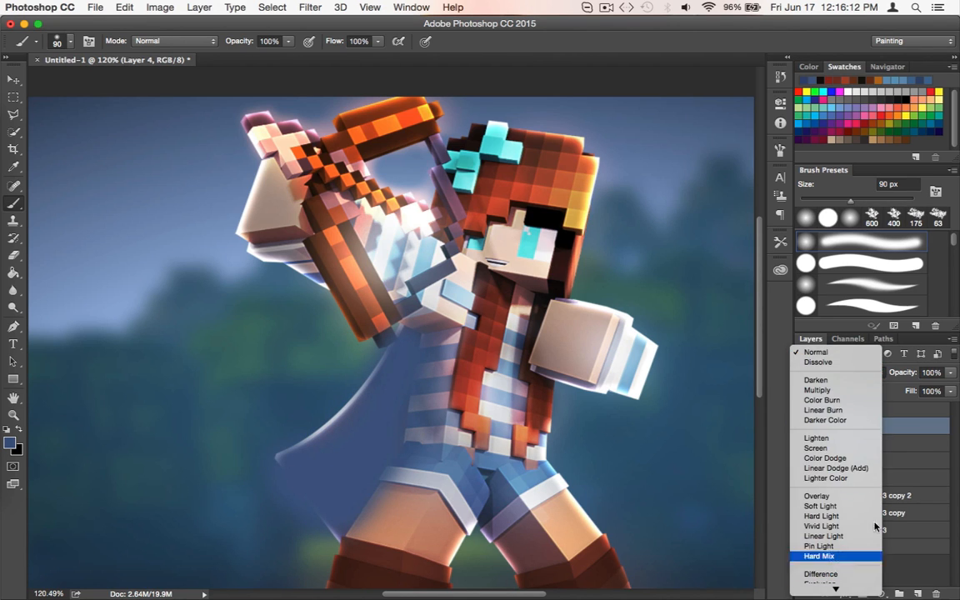
left_click(846, 457)
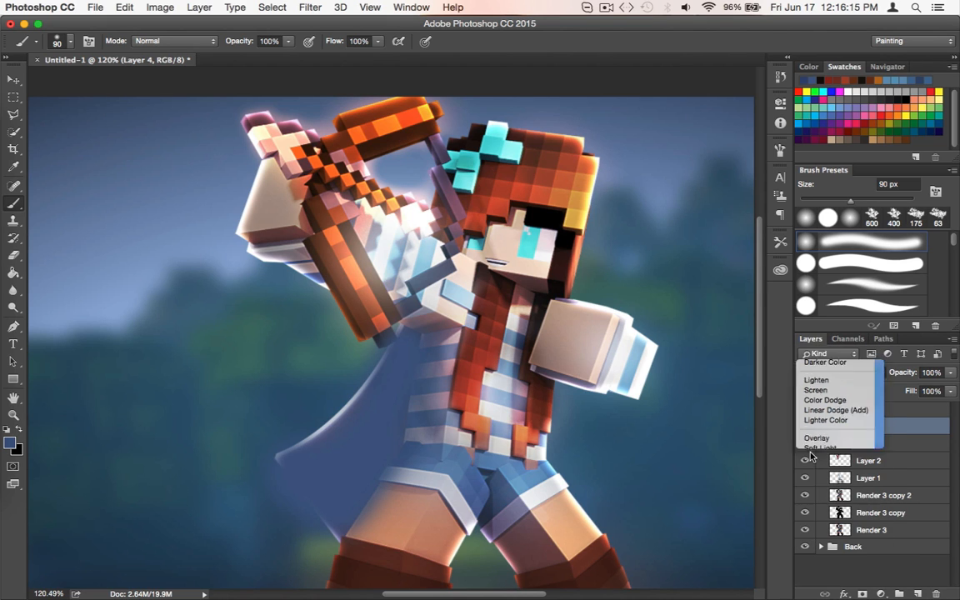
scroll(673, 430, "down", 5)
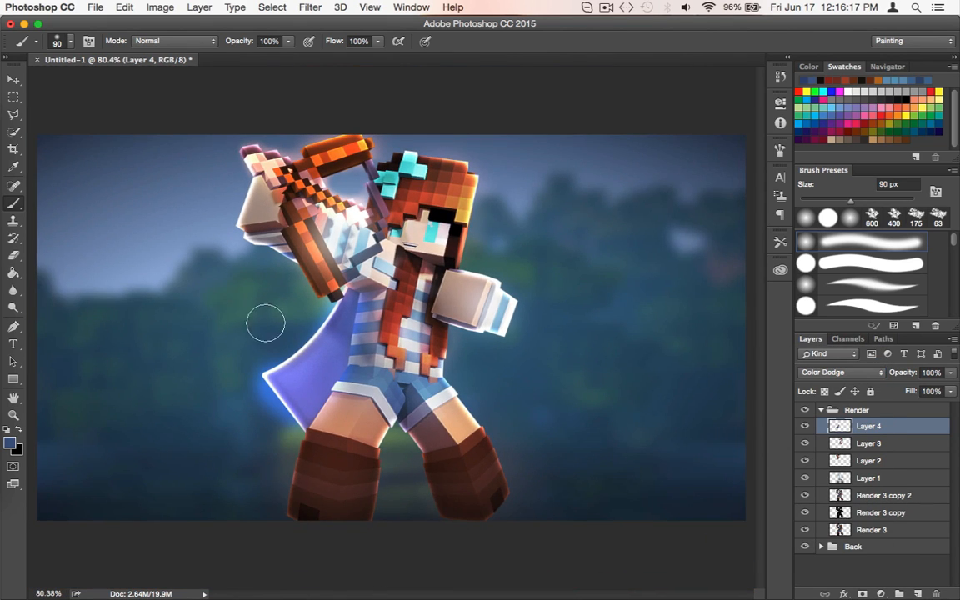
key("e")
mouse_move(272, 345)
left_mouse_down()
mouse_move(251, 373)
mouse_move(286, 427)
left_mouse_up()
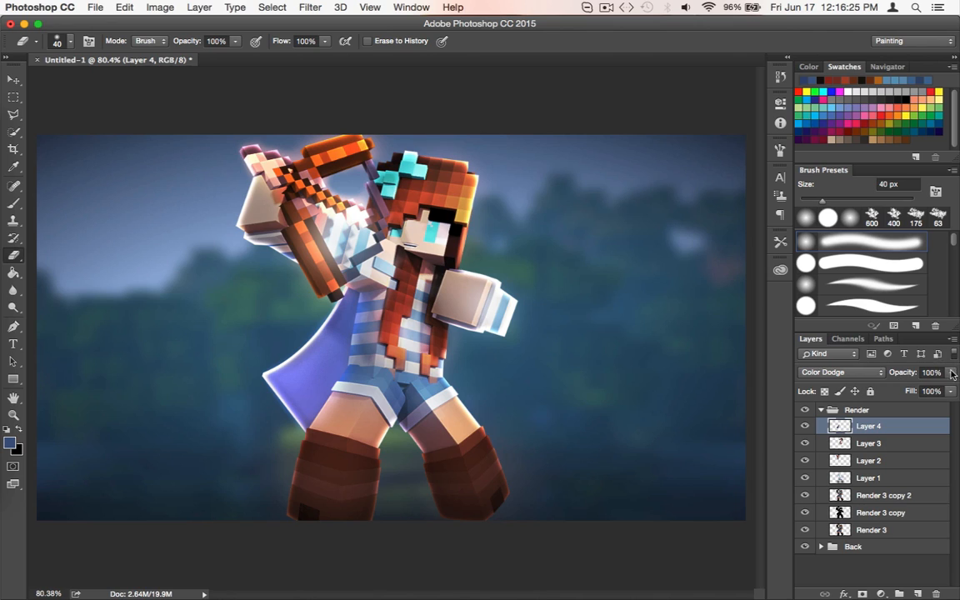
Try a bright cyan dab on the cape on Layer 4 with the 90 px brush, and undo it
left_click_drag(953, 374, 958, 424)
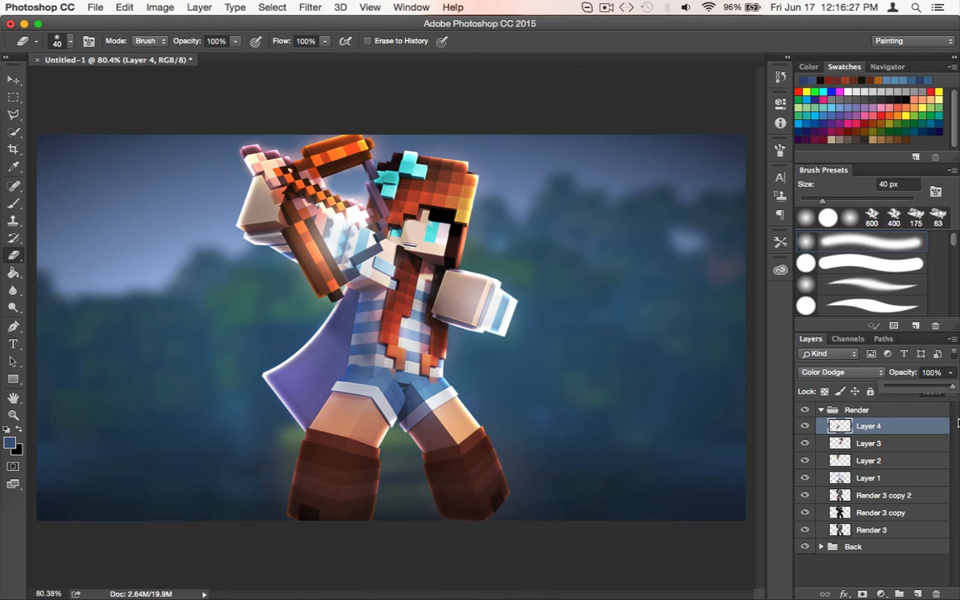
left_click(911, 564)
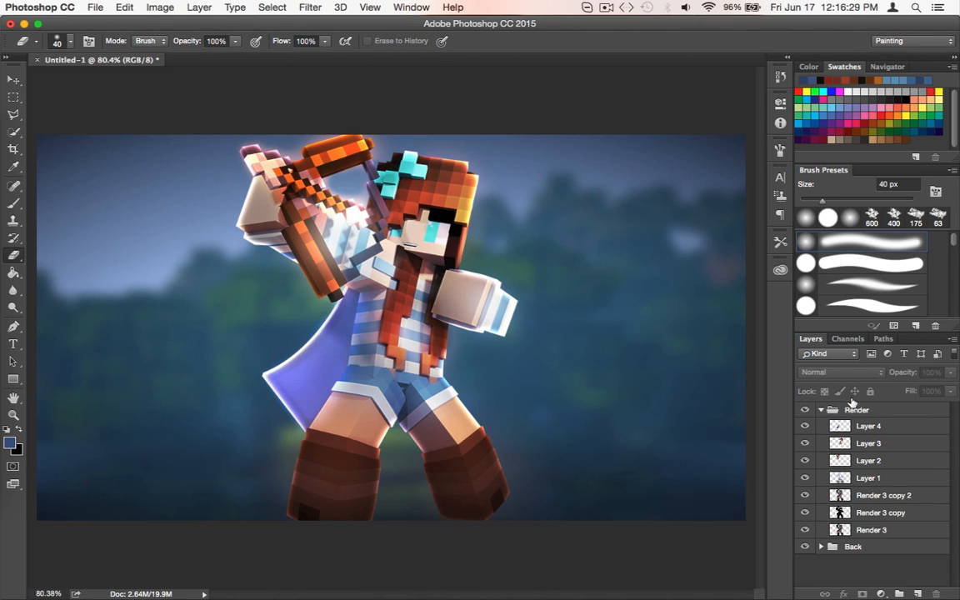
left_click(823, 92)
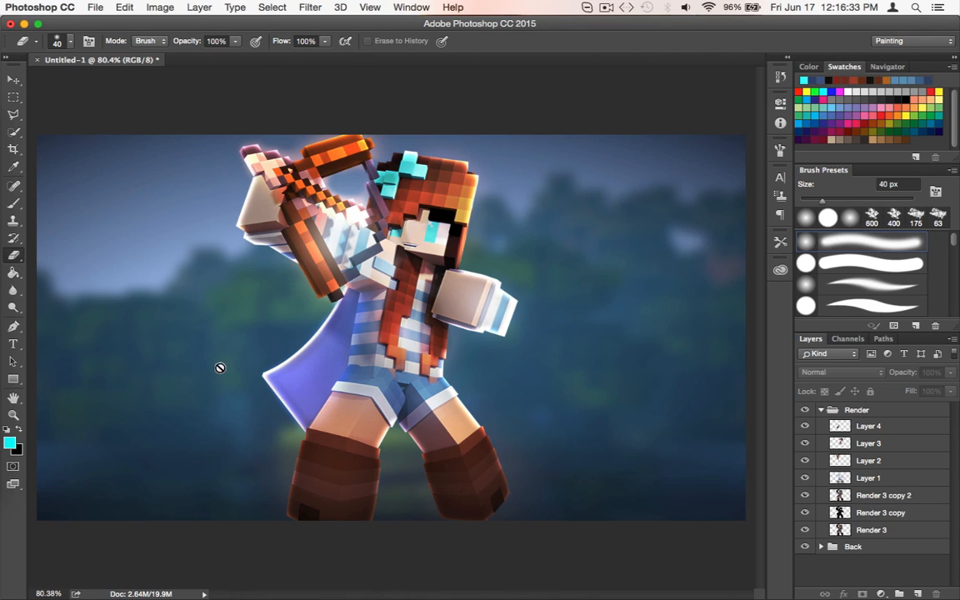
key("b")
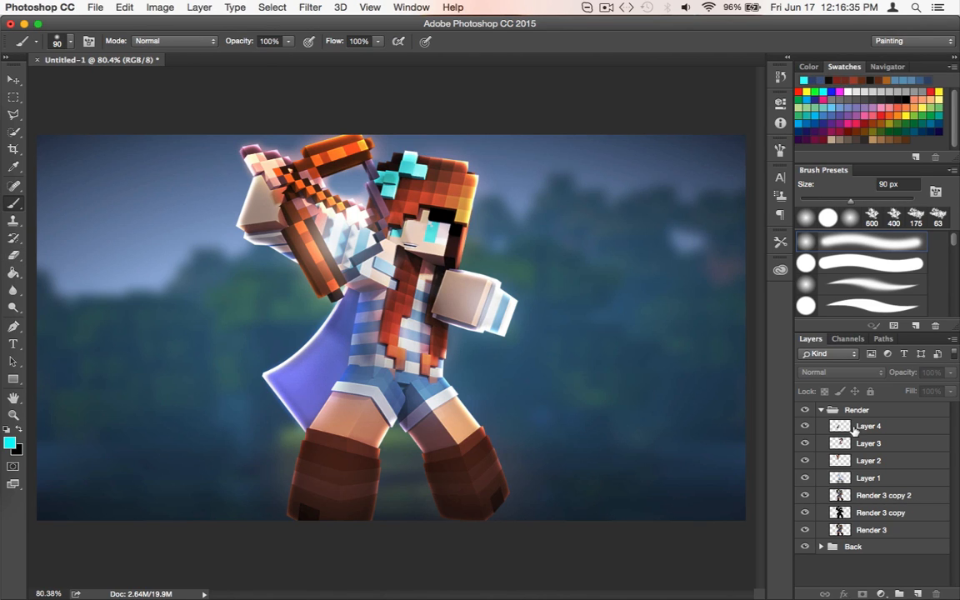
left_click(854, 427)
left_click(287, 379)
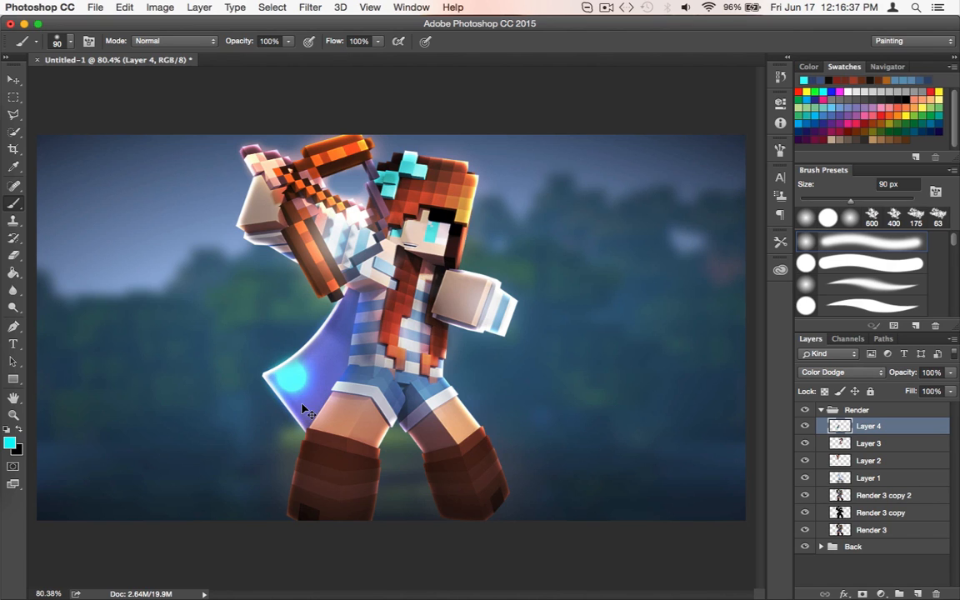
key("ctrl+z")
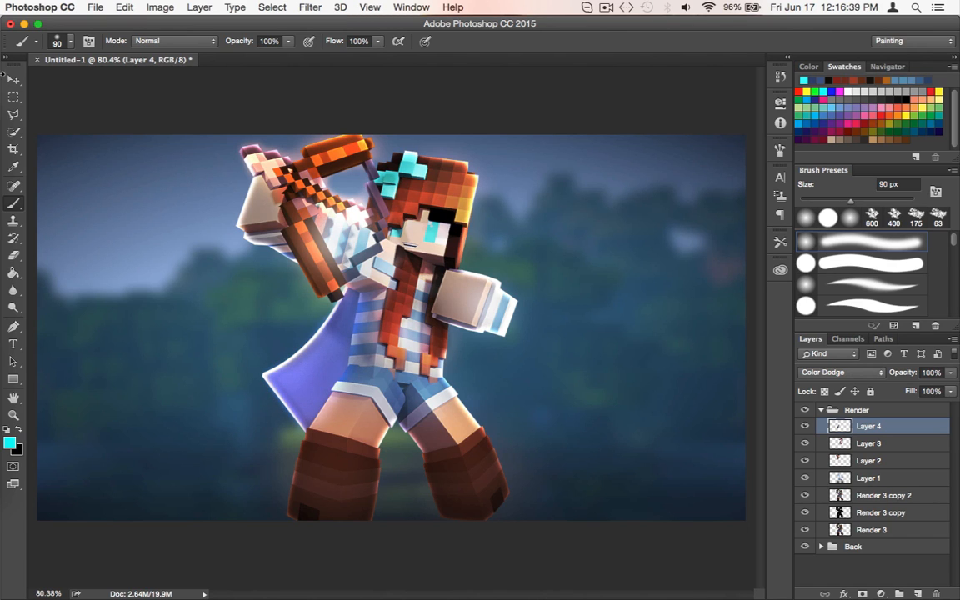
Create Layer 5 above Layer 4 with the default settings
left_click(13, 79)
scroll(504, 377, "down", 1)
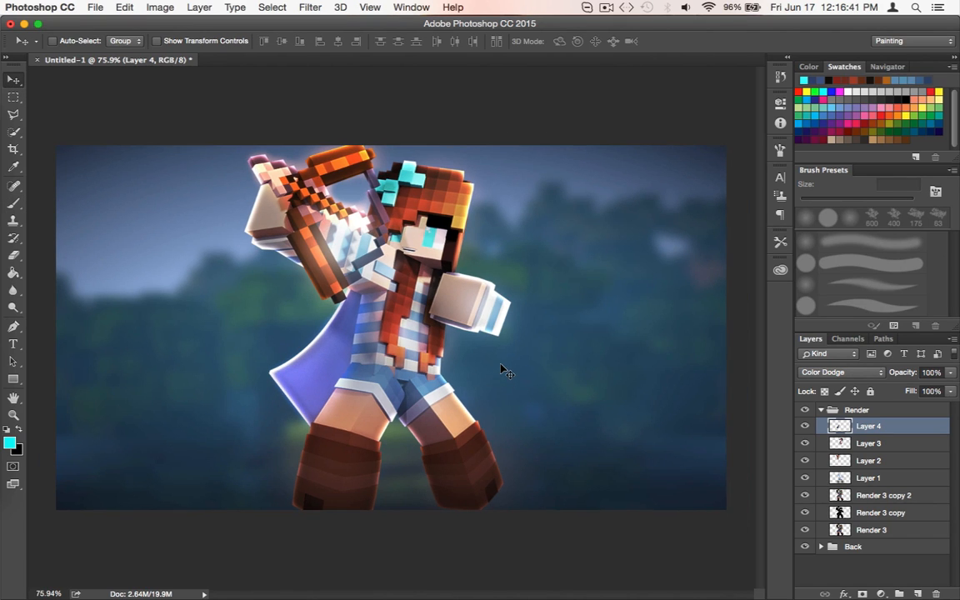
scroll(503, 372, "up", 2)
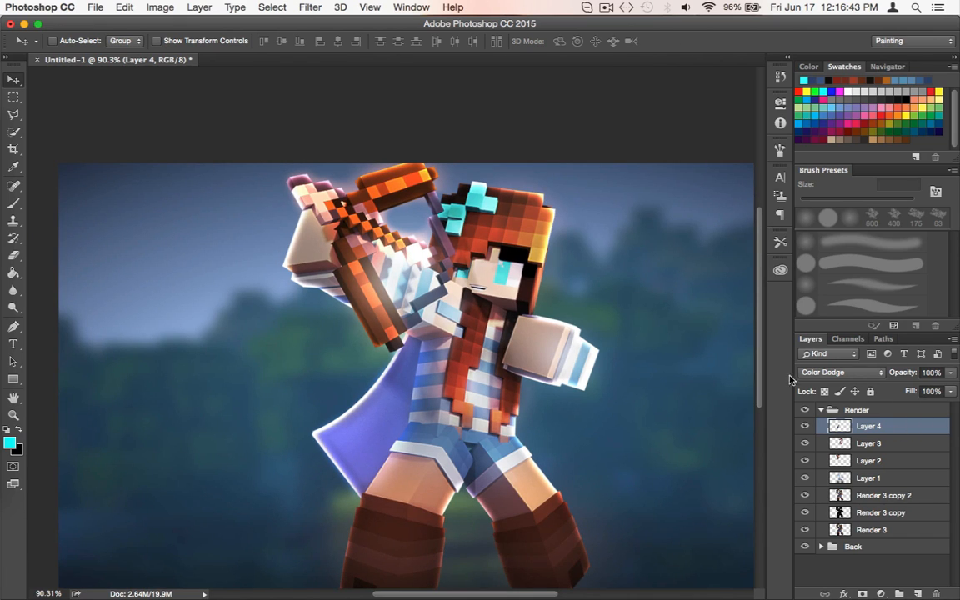
key("super+shift+n")
key("Return")
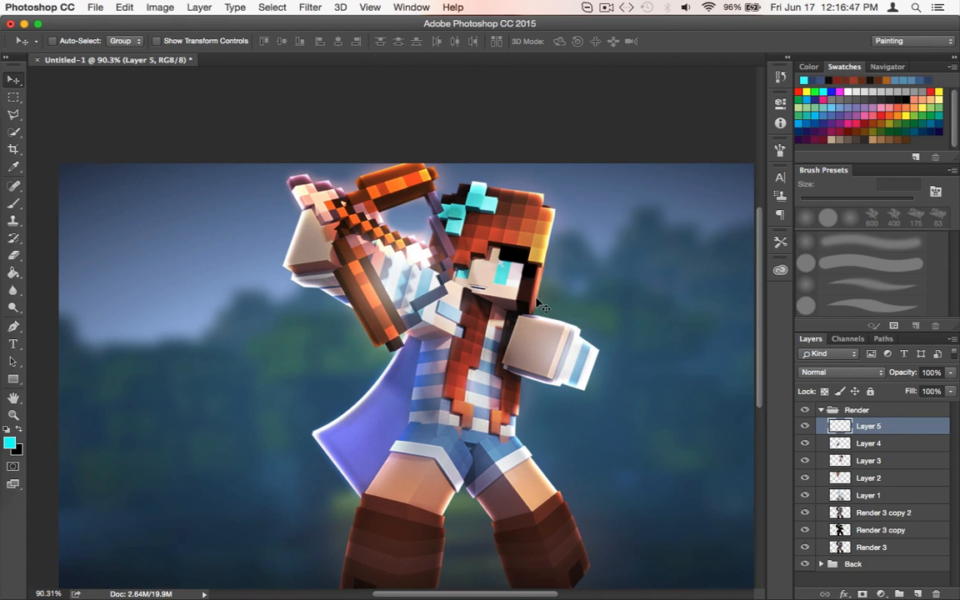
Paint a soft glow over both eyes on Layer 5 with cyan sampled from the eye, using 60 px and 45 px brushes
key("e")
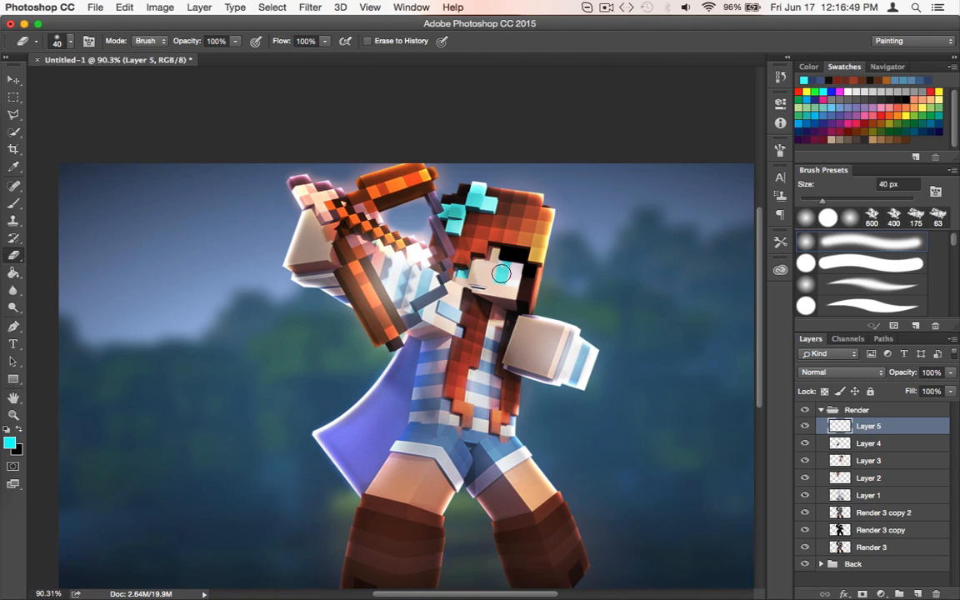
key("b")
key("bracketright")
key("bracketright")
key("bracketright")
key("bracketright")
key("bracketright")
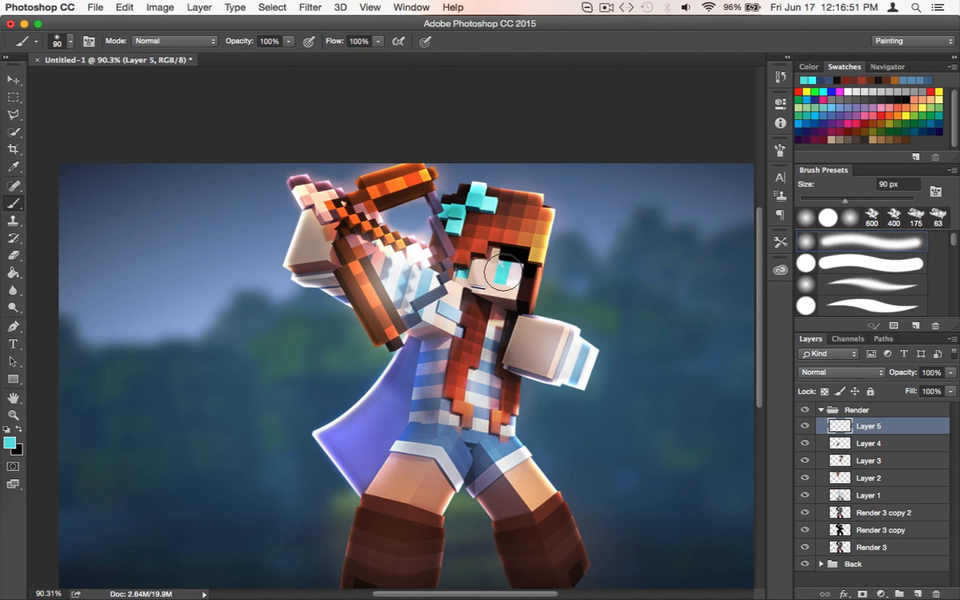
key("bracketleft")
key("bracketleft")
key("bracketleft")
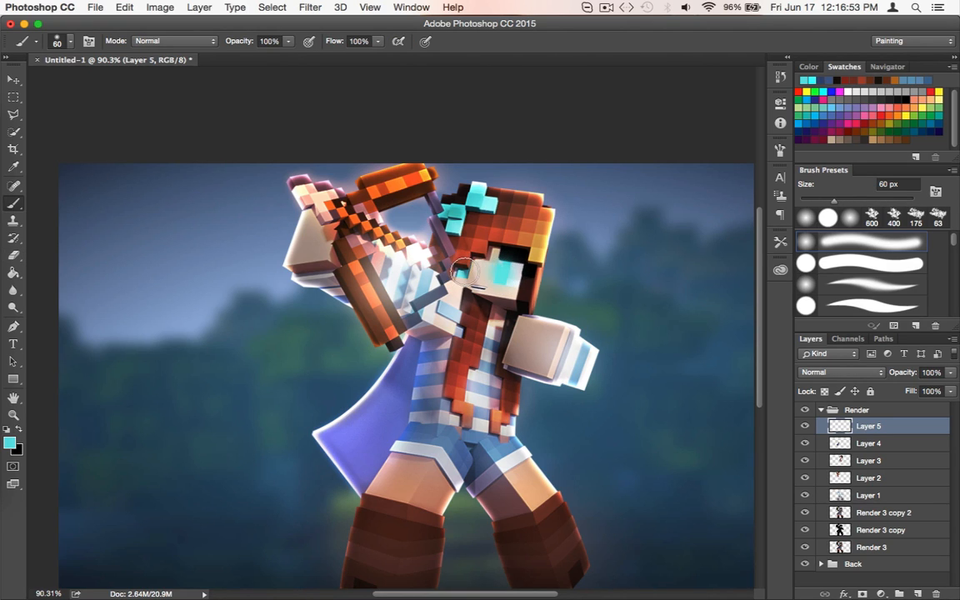
key("bracketleft")
Compare the Screen and Linear Dodge (Add) blend modes on Layer 5 and keep Screen
left_click(829, 372)
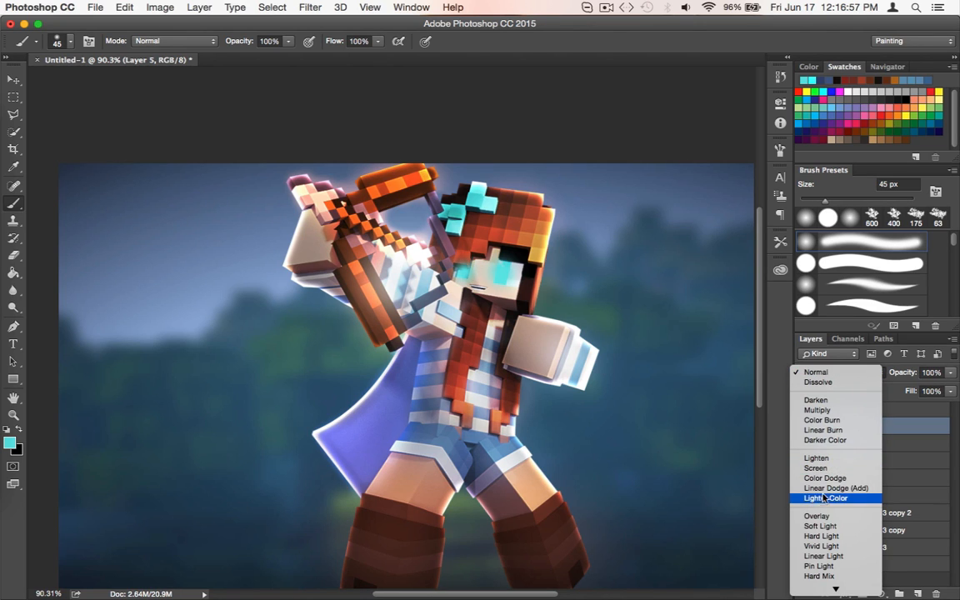
left_click(816, 468)
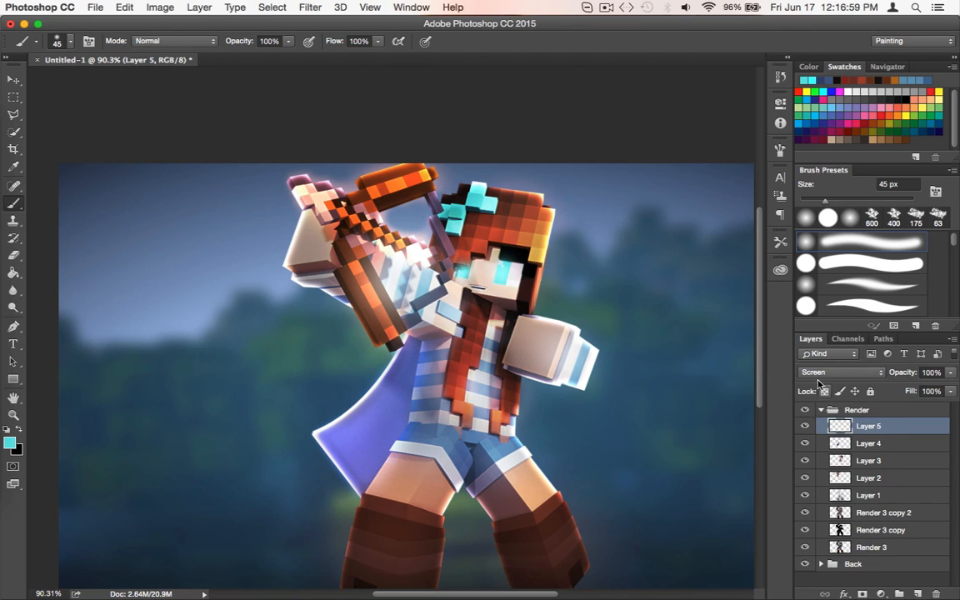
left_click(826, 373)
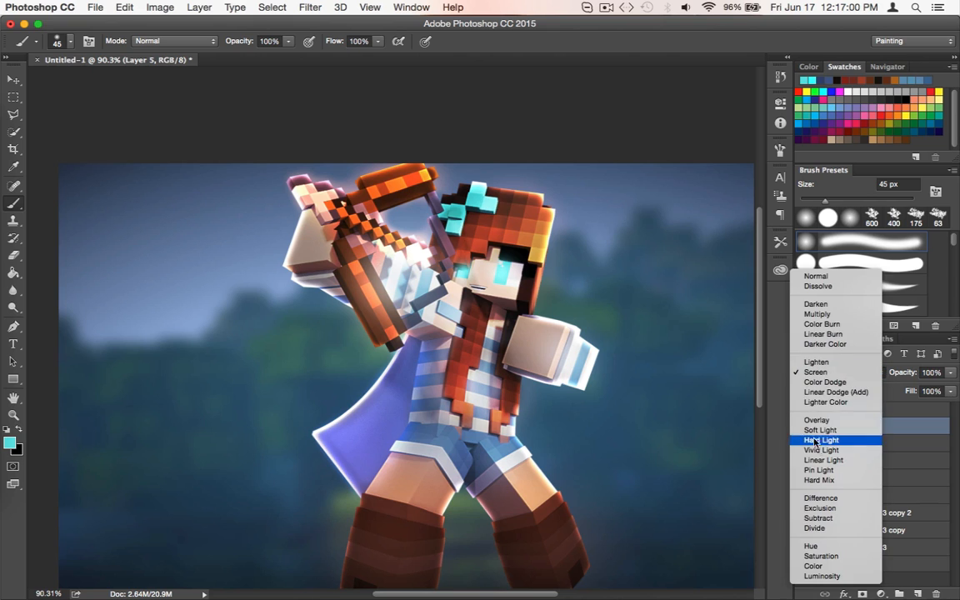
left_click(820, 392)
scroll(701, 370, "down", 3)
scroll(701, 368, "down", 1)
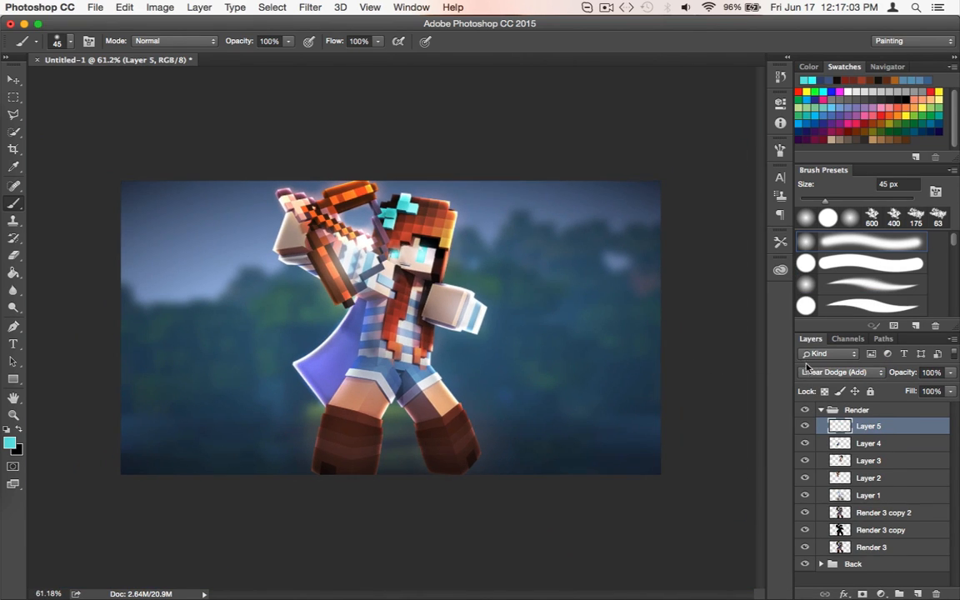
left_click(813, 375)
left_click(806, 362)
scroll(706, 358, "up", 2)
left_click(837, 373)
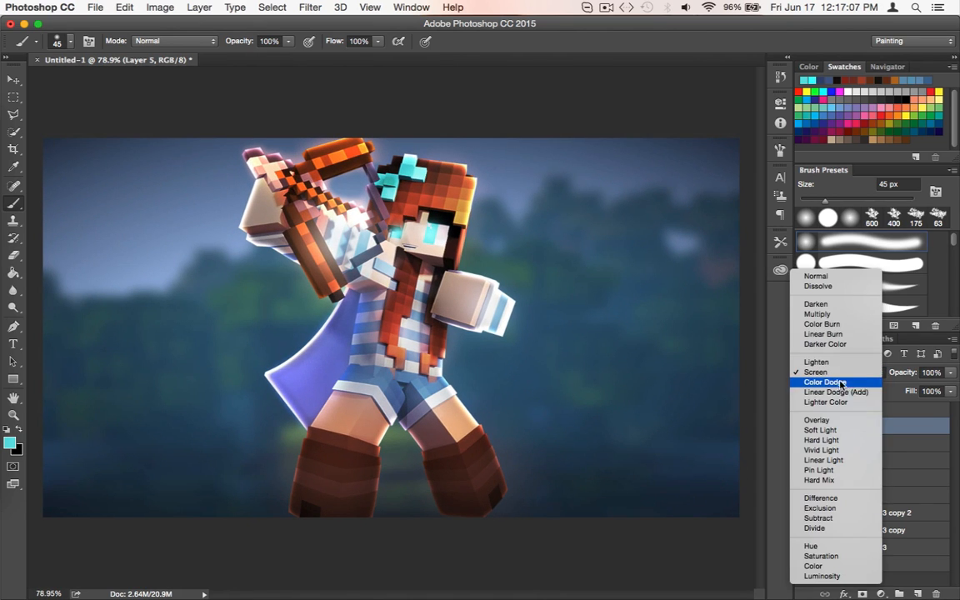
left_click(842, 393)
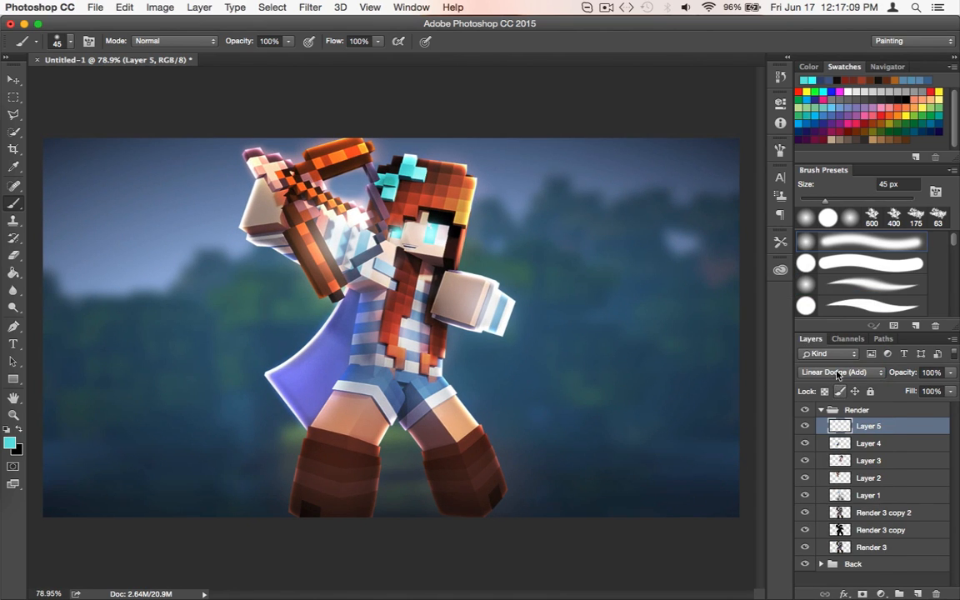
left_click(841, 375)
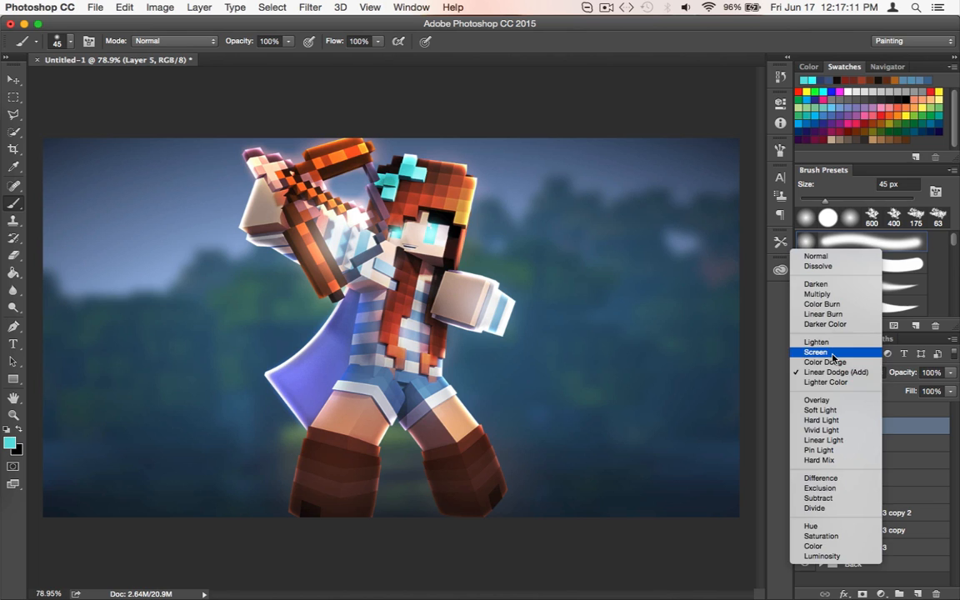
left_click(833, 354)
scroll(525, 231, "up", 5)
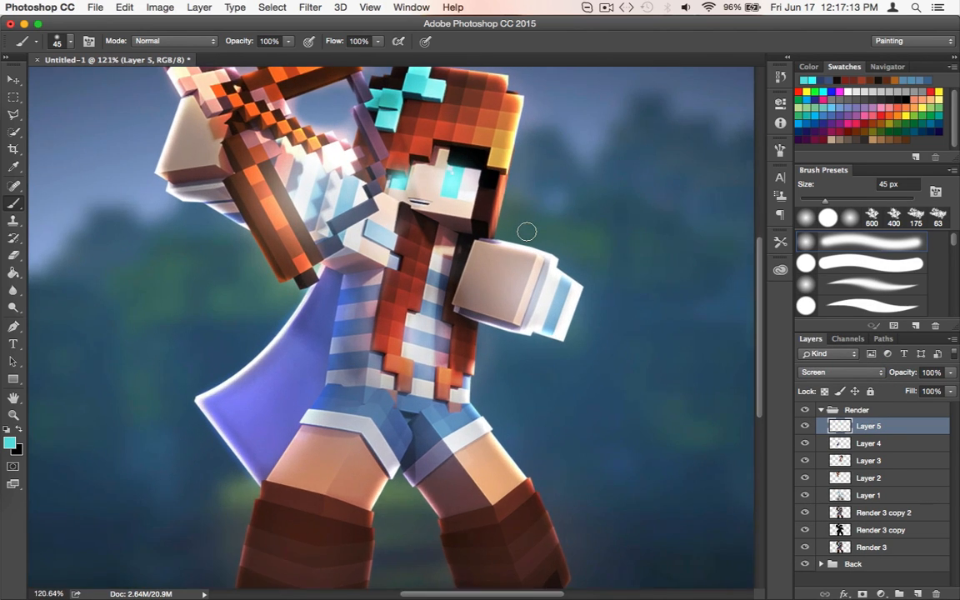
Create Layer 6 above Layer 5 and paint over the hair bow with its sampled cyan using the soft 45 px brush
scroll(525, 231, "left", 3)
scroll(527, 232, "up", 3)
scroll(525, 232, "down", 3)
scroll(533, 240, "right", 2)
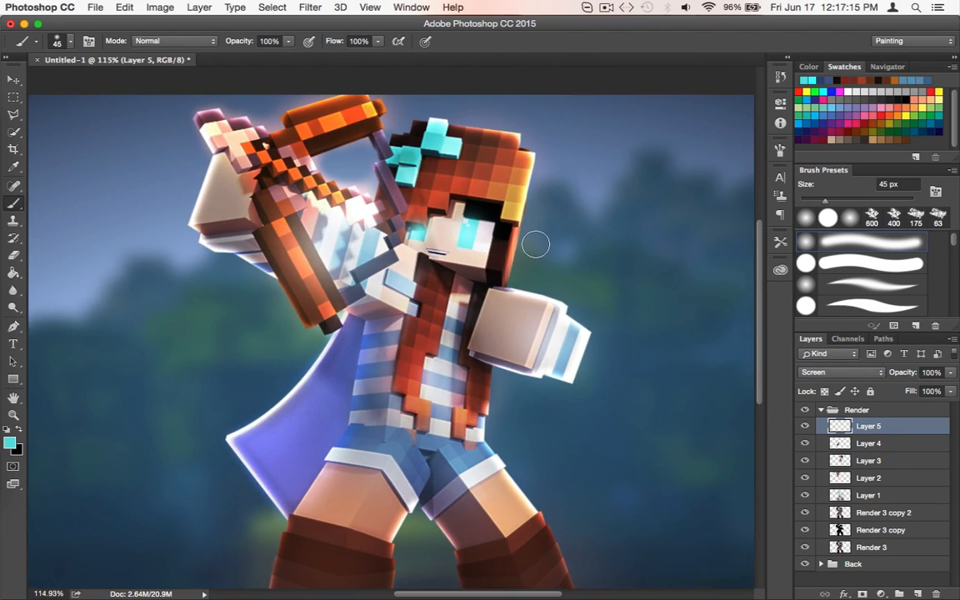
key("super+shift+n")
key("Return")
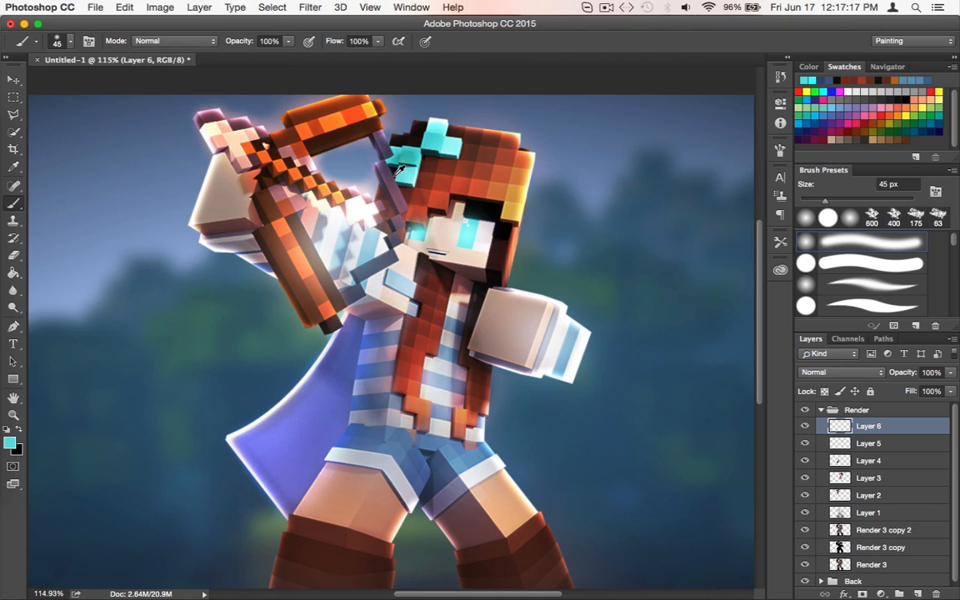
mouse_move(399, 157)
left_mouse_down()
mouse_move(390, 167)
mouse_move(406, 175)
mouse_move(438, 127)
mouse_move(454, 143)
left_mouse_up()
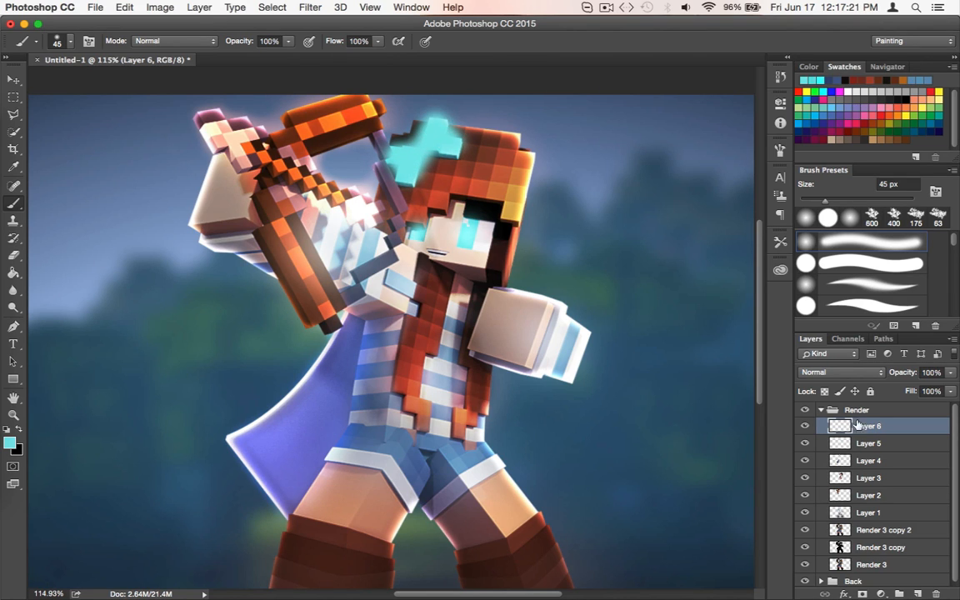
Try the Screen, Color Dodge, Linear Dodge (Add), Overlay and Hard Light blend modes on Layer 6
left_click(833, 372)
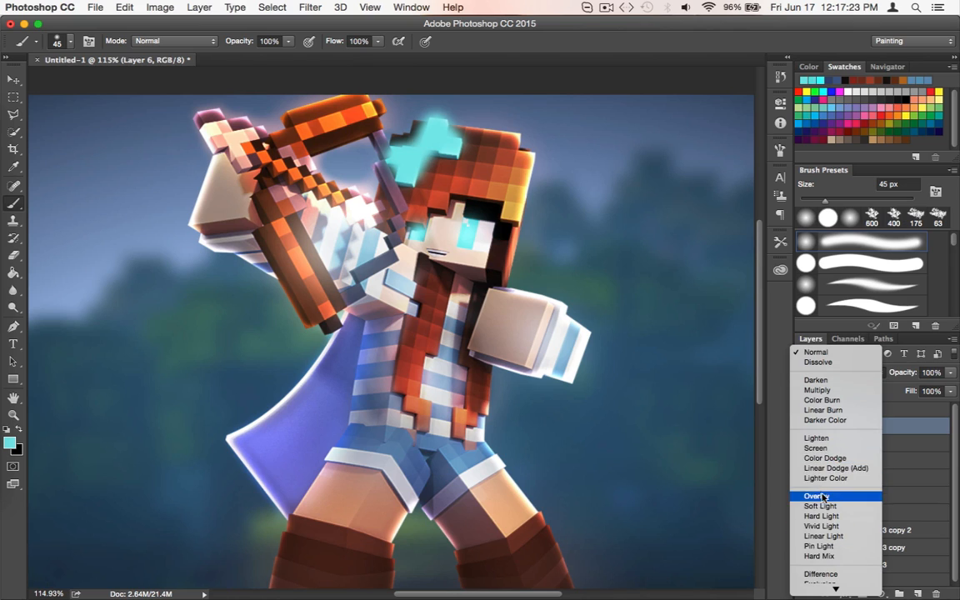
left_click(816, 448)
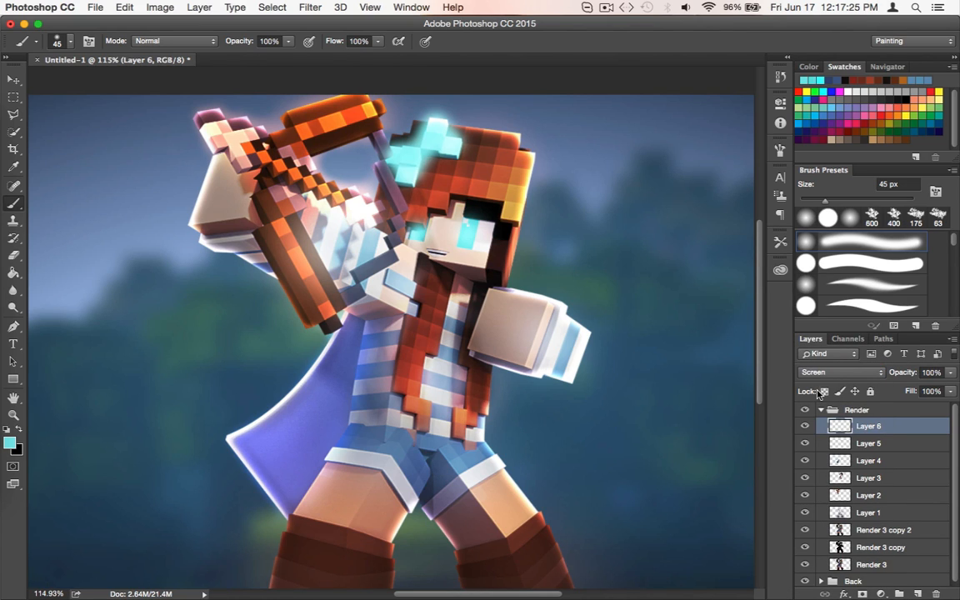
left_click(821, 373)
left_click(817, 382)
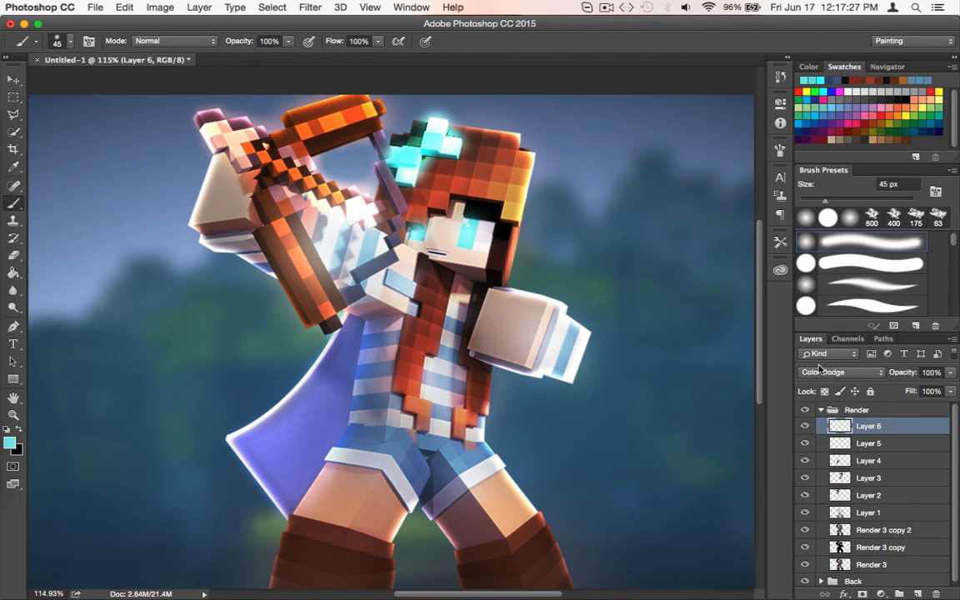
left_click(816, 369)
left_click(817, 382)
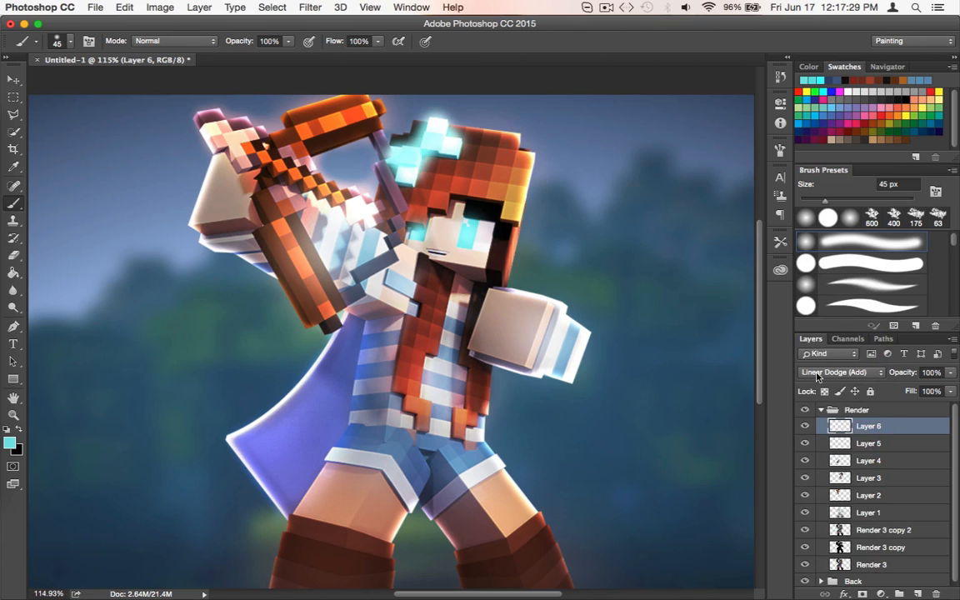
left_click(817, 375)
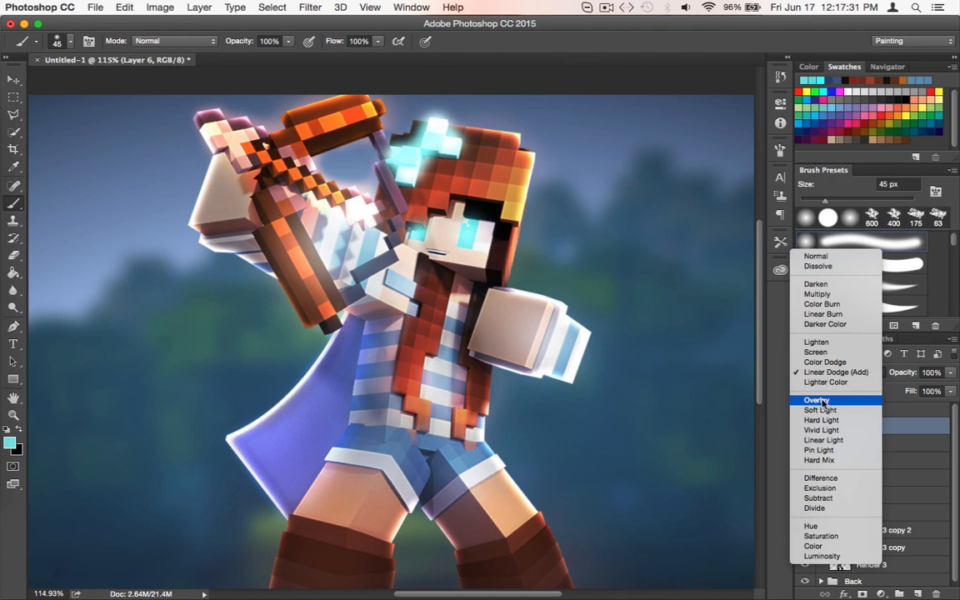
left_click(817, 400)
left_click(820, 375)
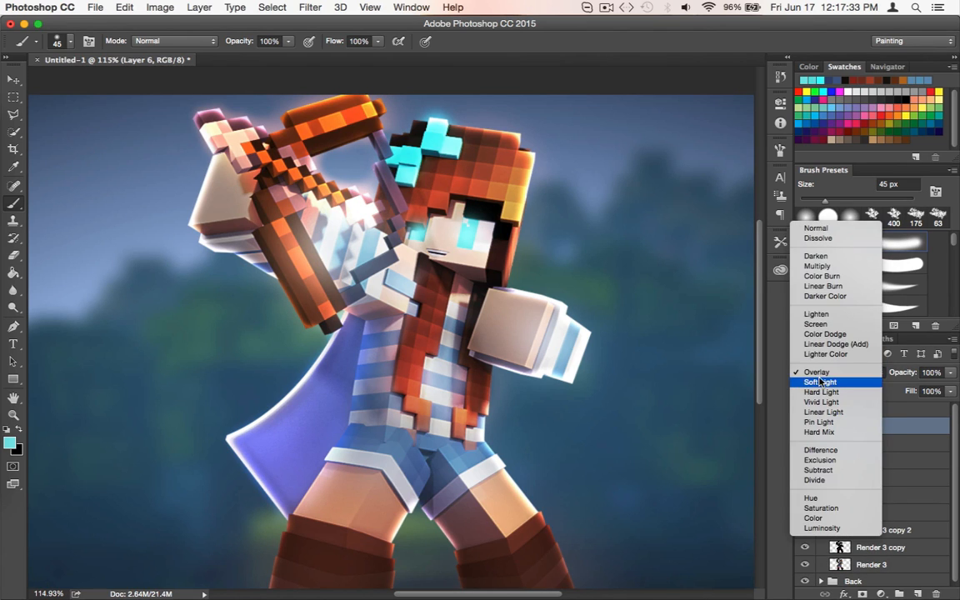
left_click(820, 375)
left_click(820, 376)
left_click(820, 384)
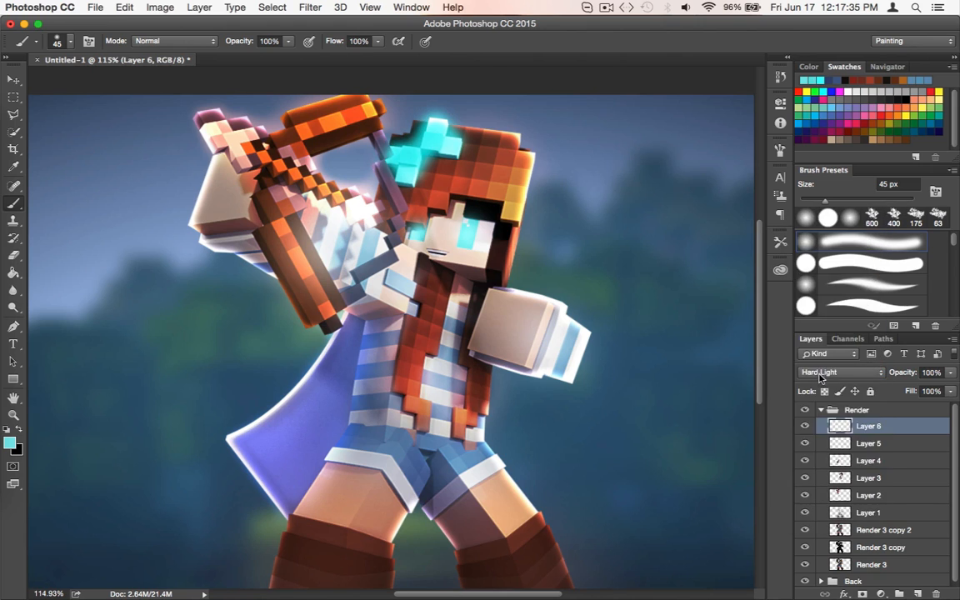
Set Layer 6 to the Soft Light blend mode at 81% opacity
left_click(820, 373)
left_click(821, 363)
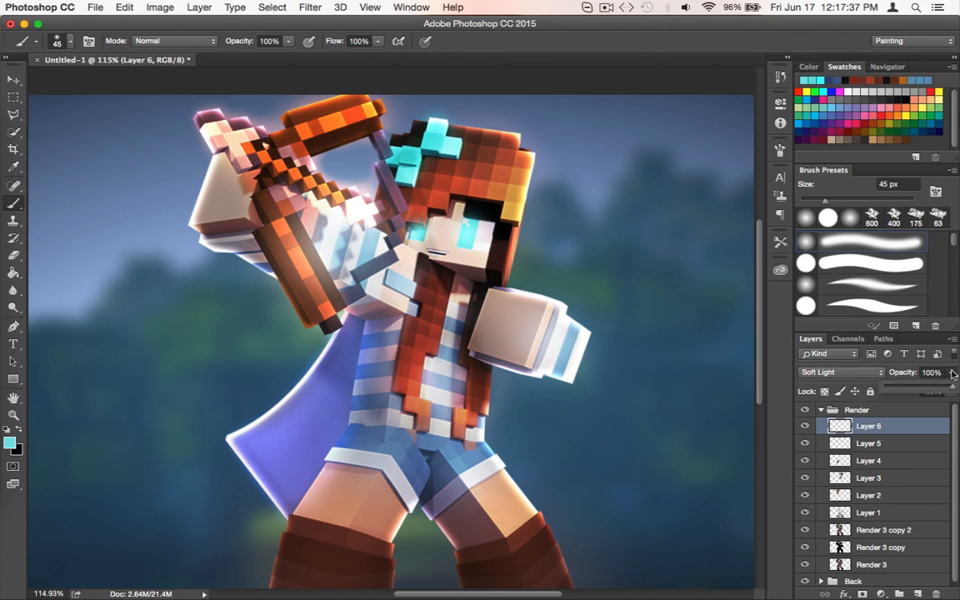
scroll(474, 376, "down", 5)
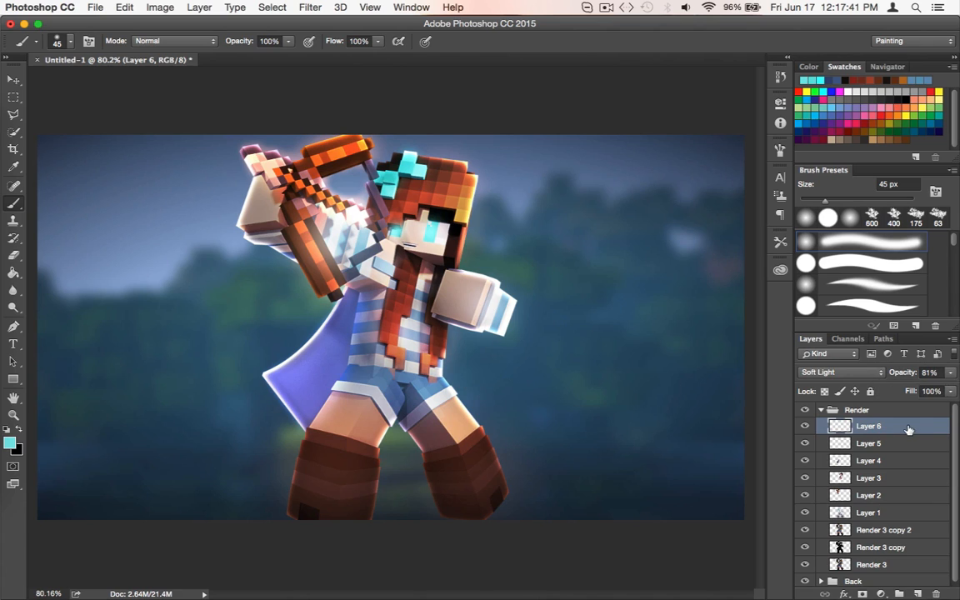
Create Layer 7 above Layer 6 with the default settings
key("ctrl+shift+n")
key("Return")
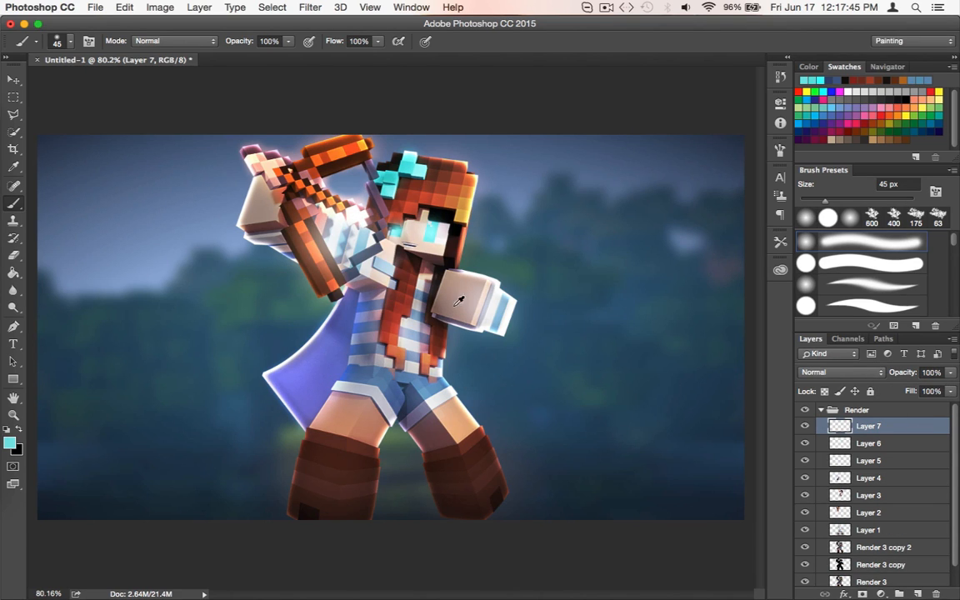
Paint soft dabs over both thighs and both hands on Layer 7 with skin tone sampled from the thigh, using a 175 px brush
left_click(401, 384, "alt")
key("bracketright")
key("bracketright")
key("bracketright")
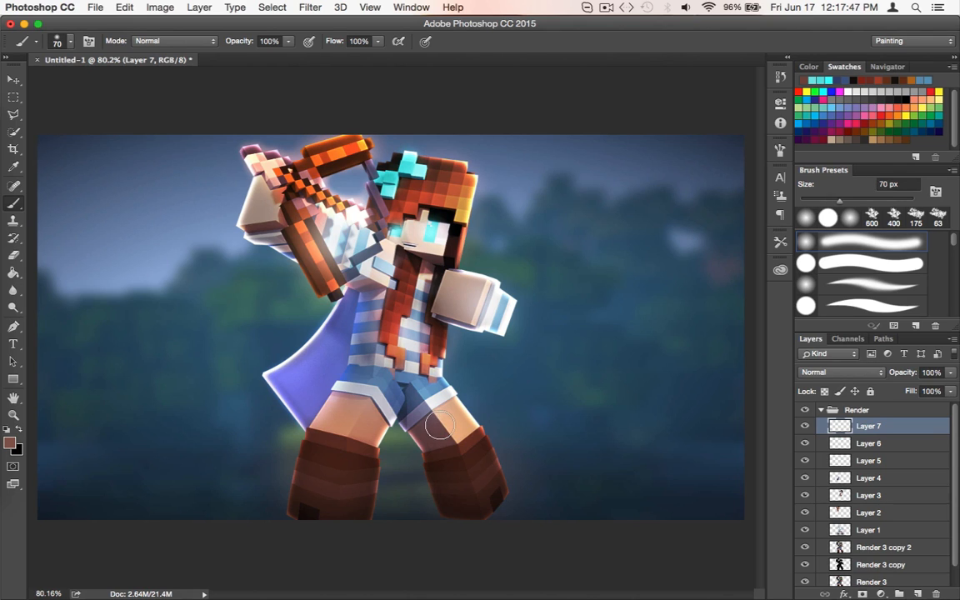
key("bracketright")
key("bracketright")
key("bracketright")
key("bracketright")
key("bracketright")
key("bracketright")
left_click(458, 412, "alt")
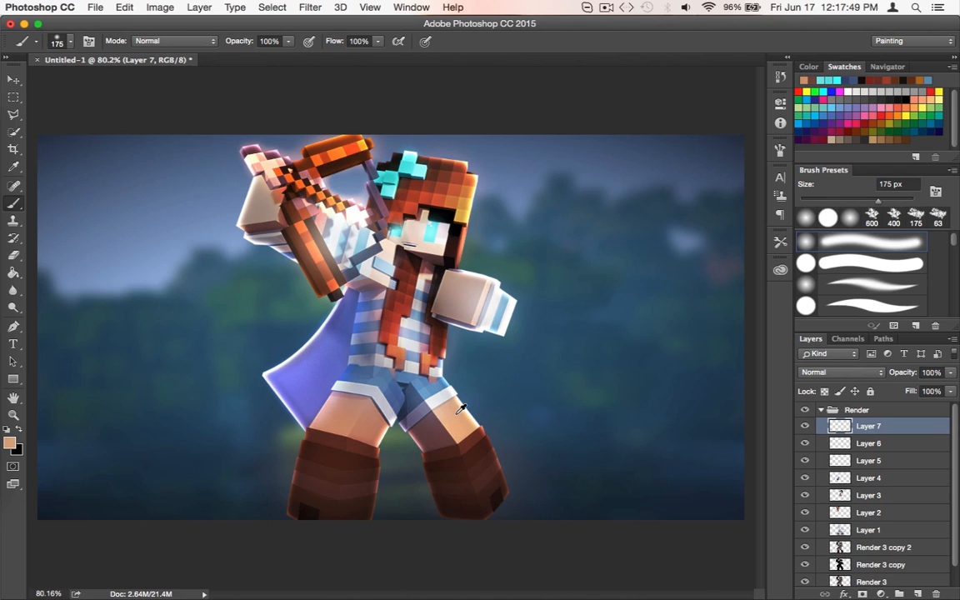
left_click(445, 425)
left_click(347, 417)
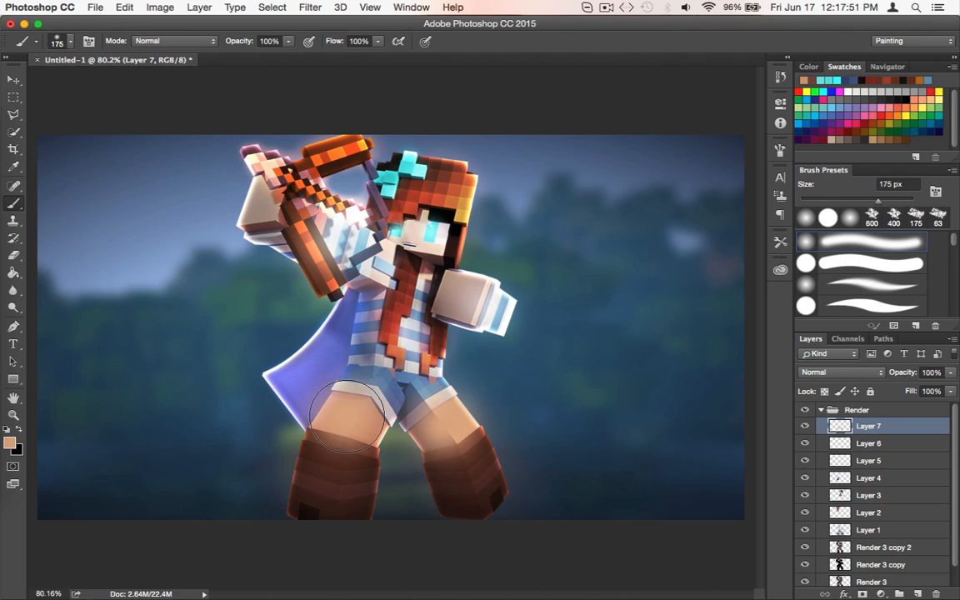
left_click(461, 297)
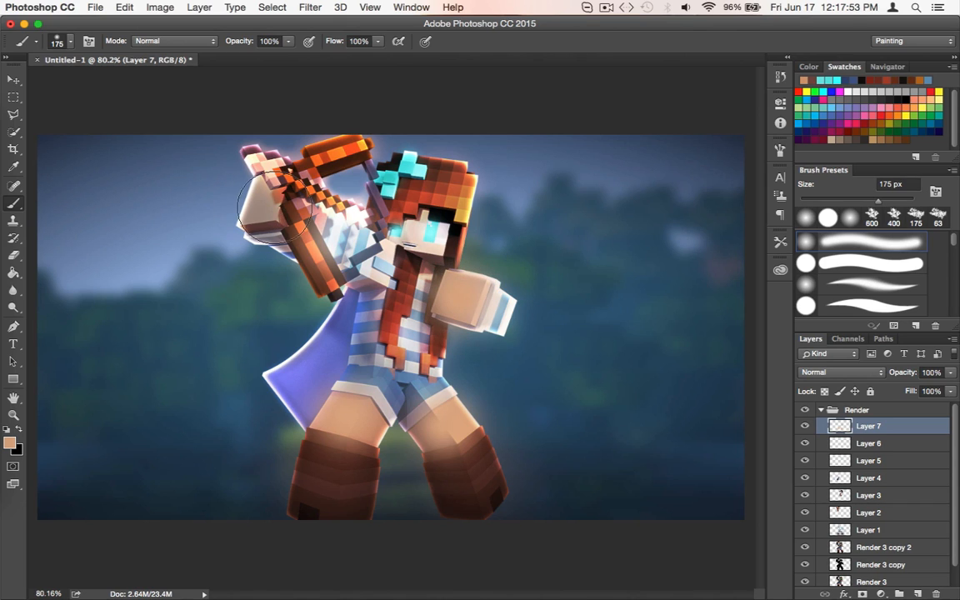
left_click(273, 208)
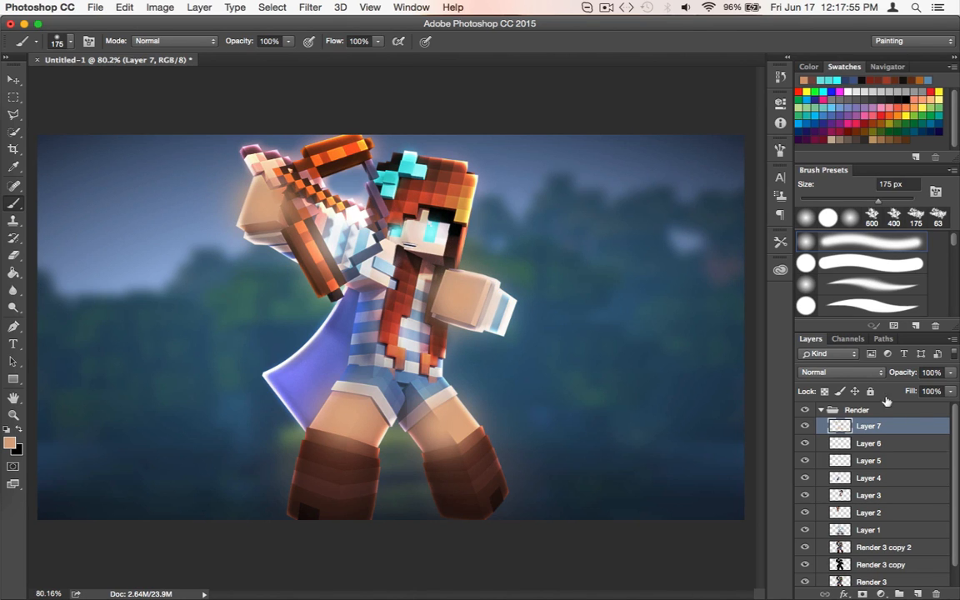
Compare the Screen and Color Dodge blend modes on Layer 7 and settle on Overlay
left_click(810, 372)
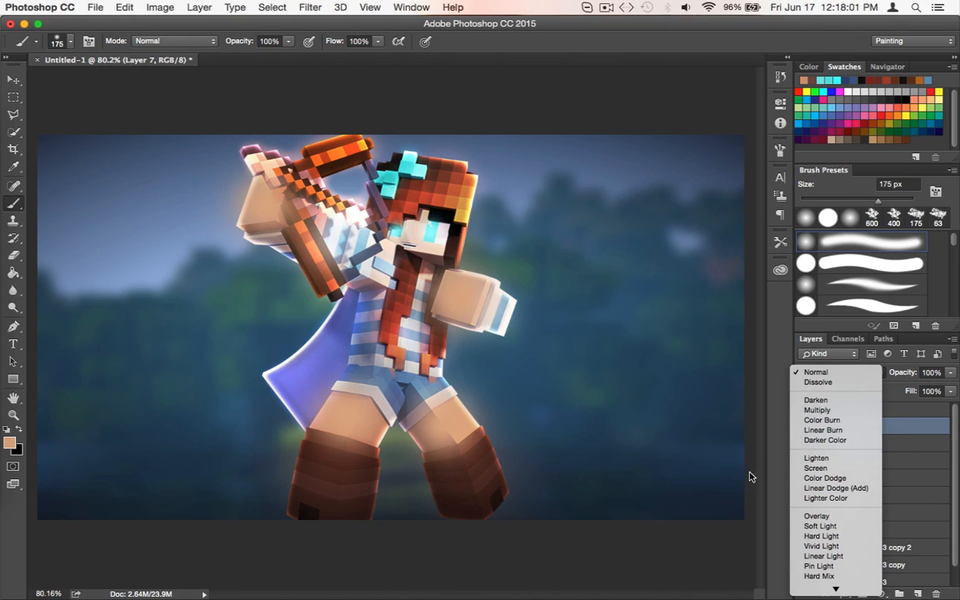
left_click(815, 467)
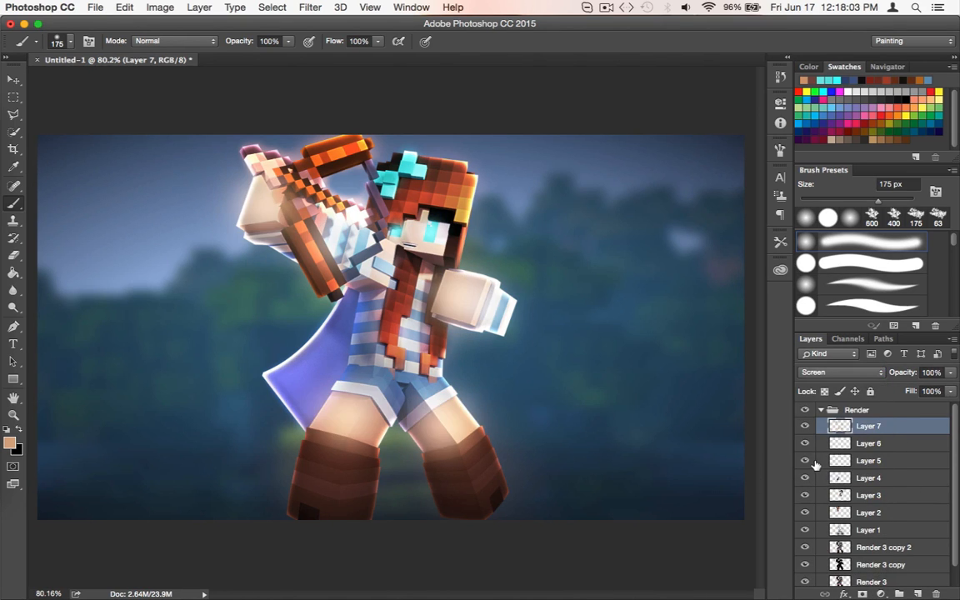
left_click(866, 372)
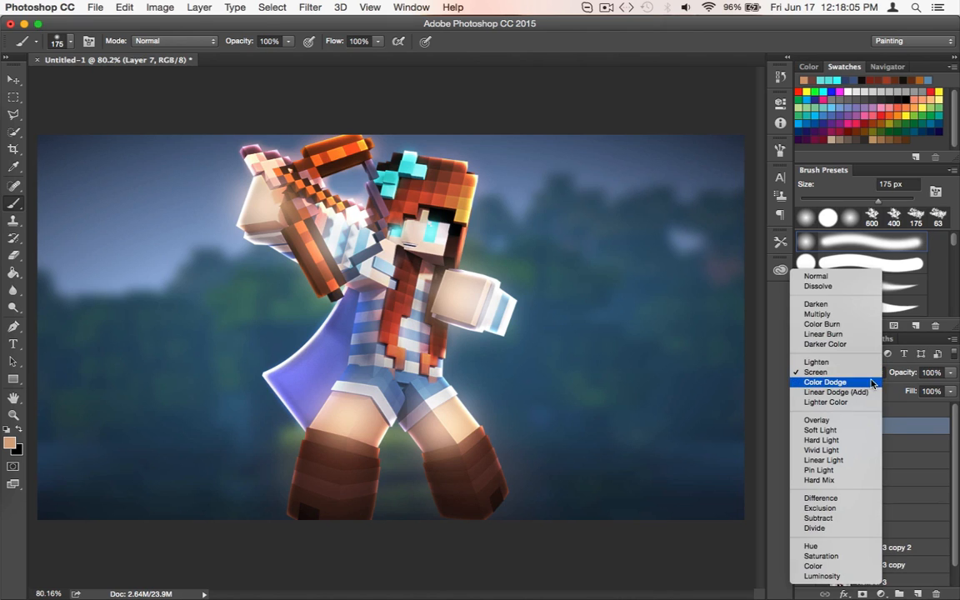
left_click(867, 374)
left_click(867, 372)
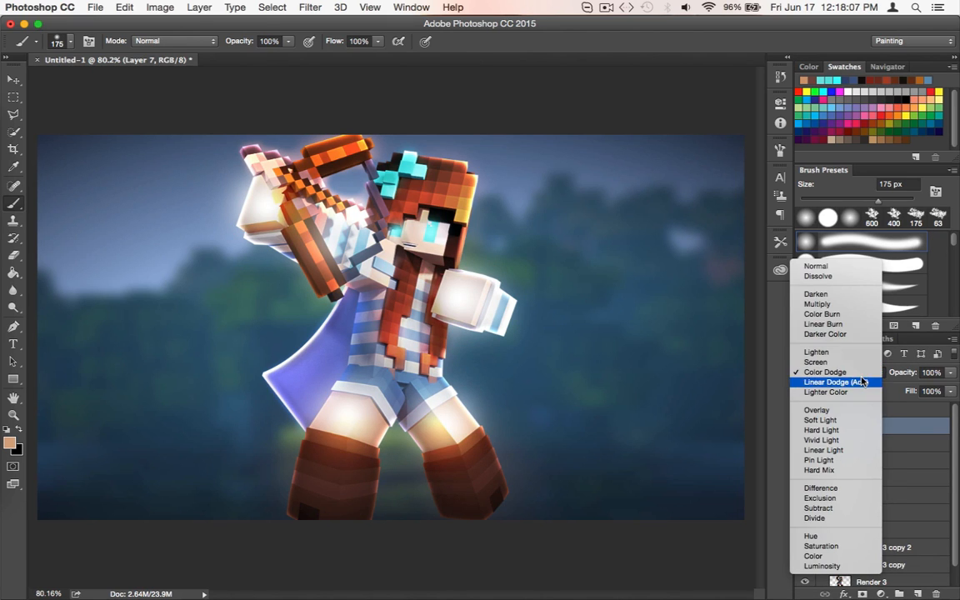
left_click(860, 372)
left_click(860, 375)
left_click(837, 400)
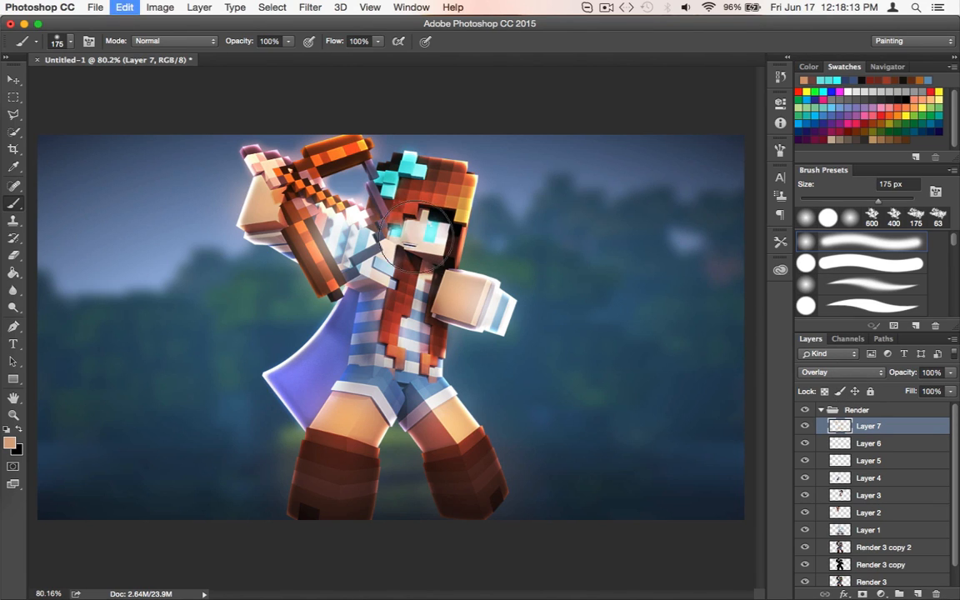
Reduce the brush size to 50 px and lower Layer 7's opacity to 61%
key("bracketleft")
key("bracketleft")
key("bracketleft")
key("bracketleft")
key("bracketleft")
key("bracketleft")
key("bracketleft")
key("bracketleft")
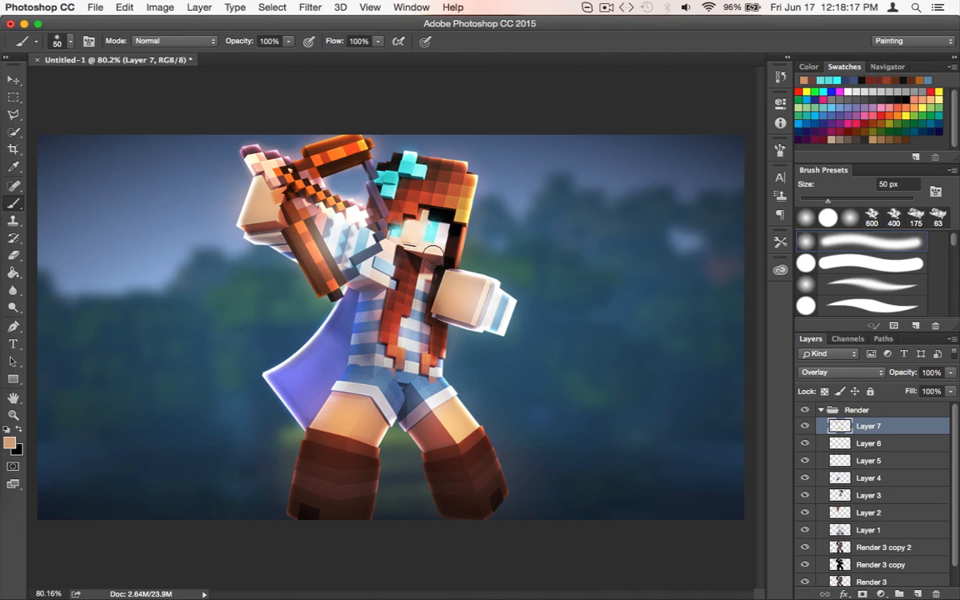
scroll(481, 337, "up", 1)
left_click(956, 376)
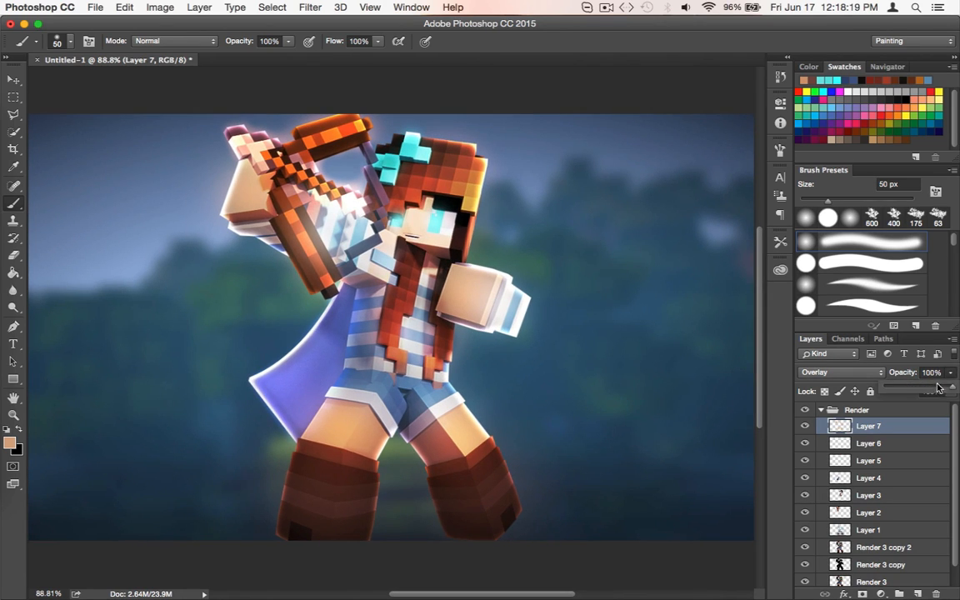
scroll(633, 417, "down", 2)
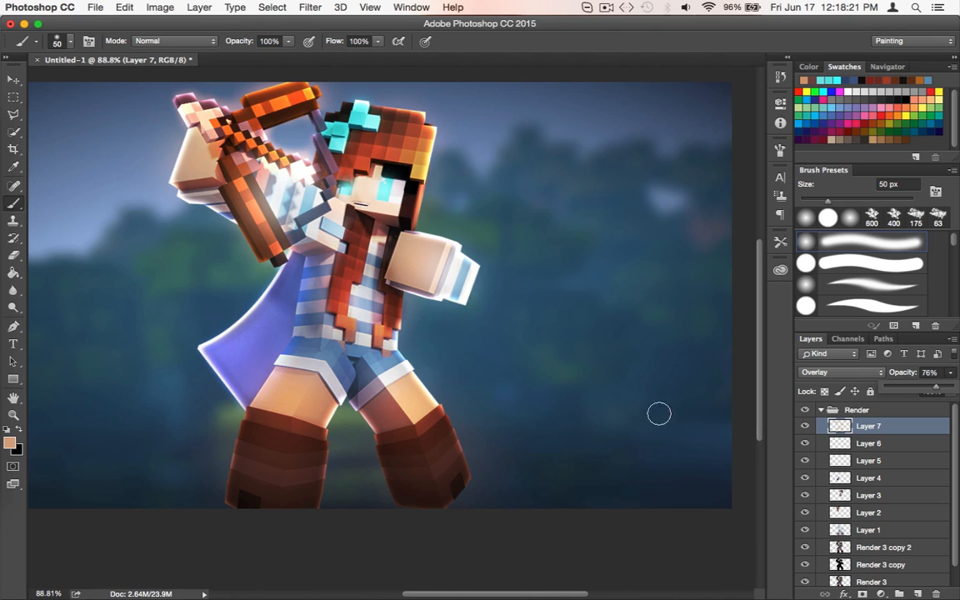
scroll(619, 333, "down", 3)
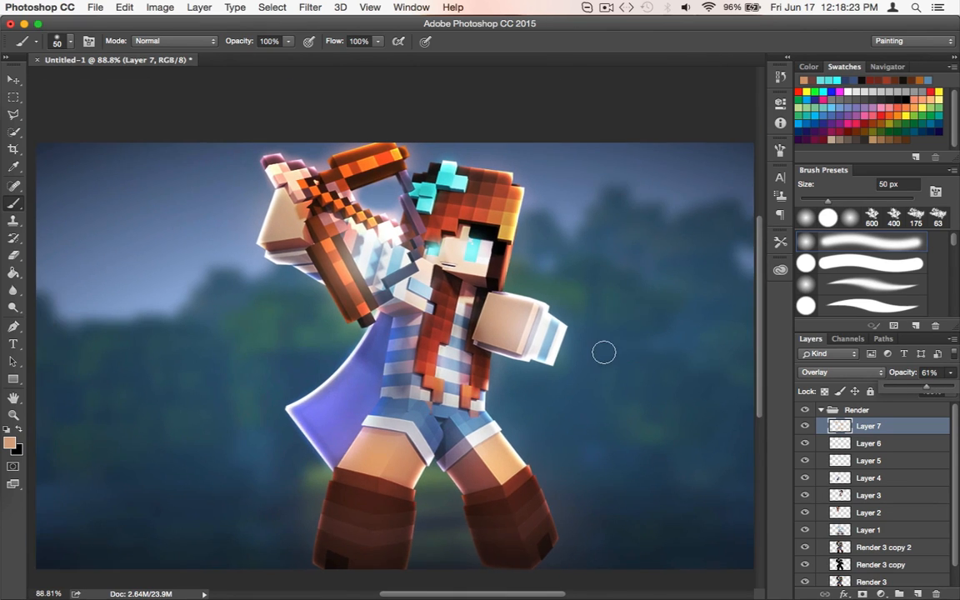
Lower the opacity of the eye glow on Layer 5 to 74%
key("v")
scroll(458, 272, "up", 5)
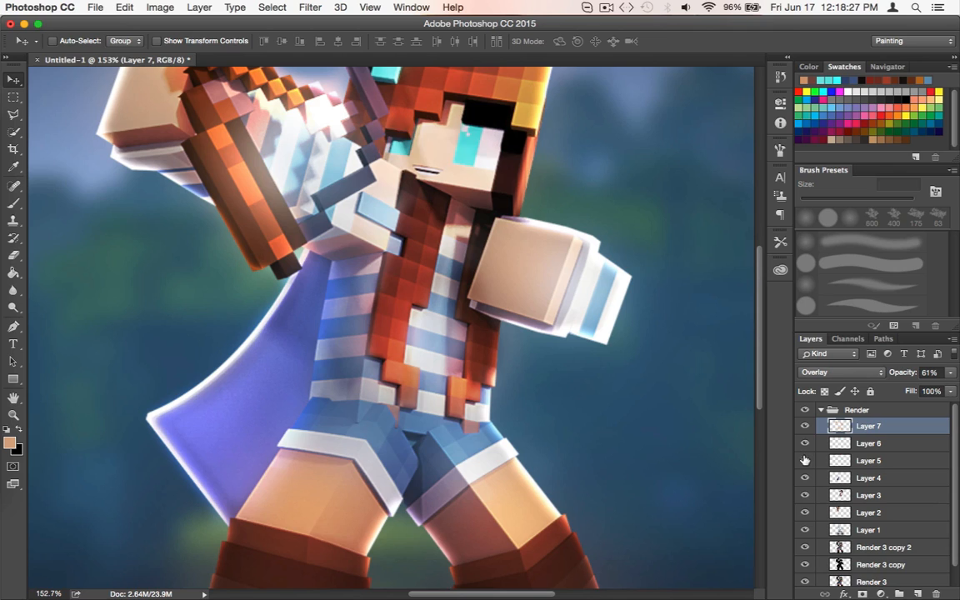
left_click(887, 459)
left_click(953, 372)
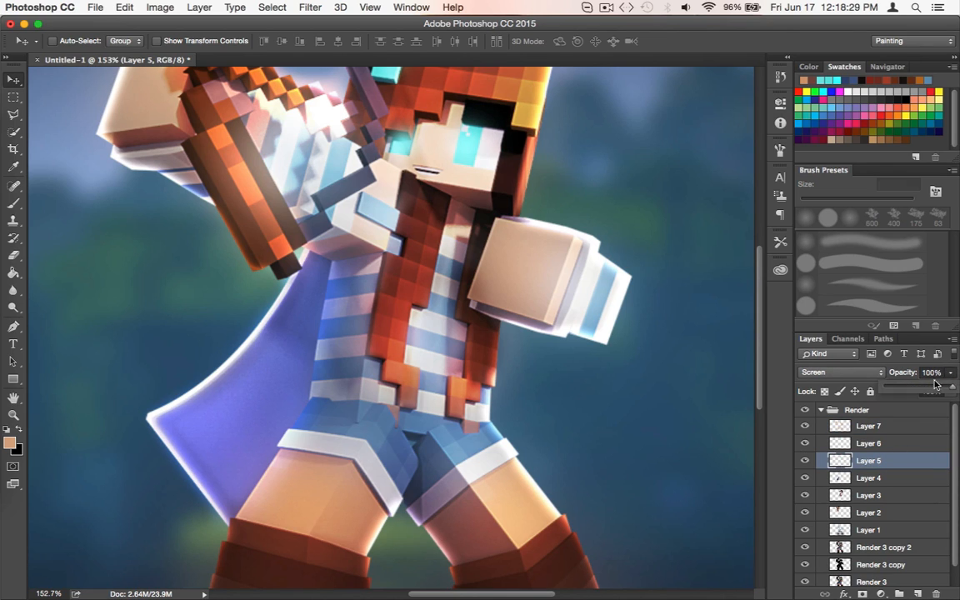
left_click(937, 388)
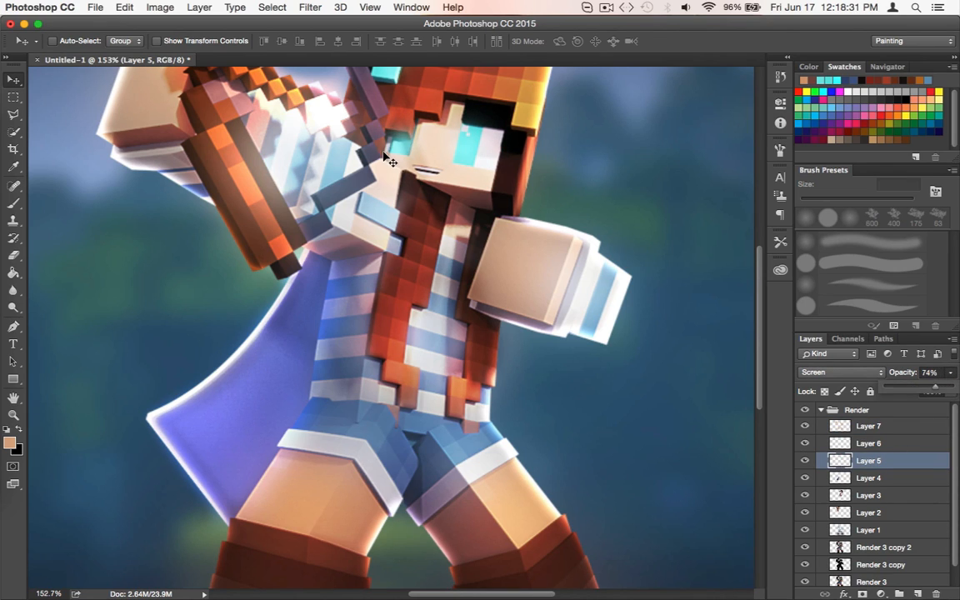
key("e")
scroll(417, 114, "up", 3)
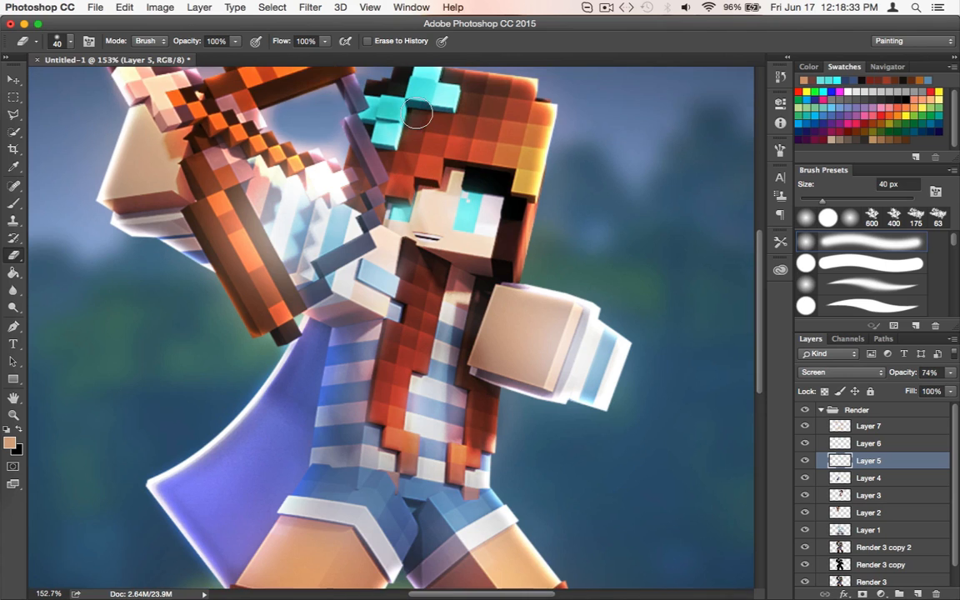
scroll(418, 114, "up", 5)
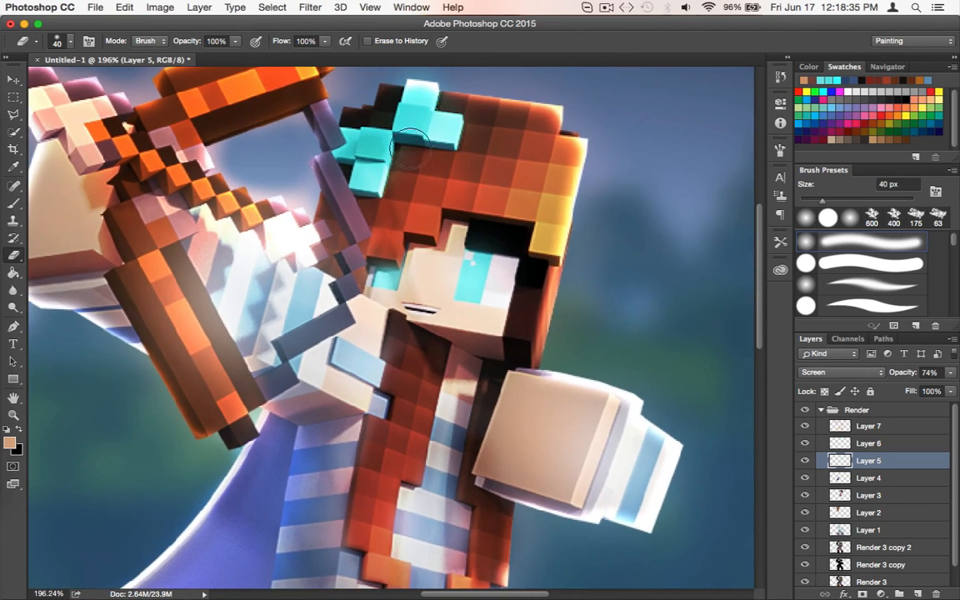
scroll(409, 143, "down", 5)
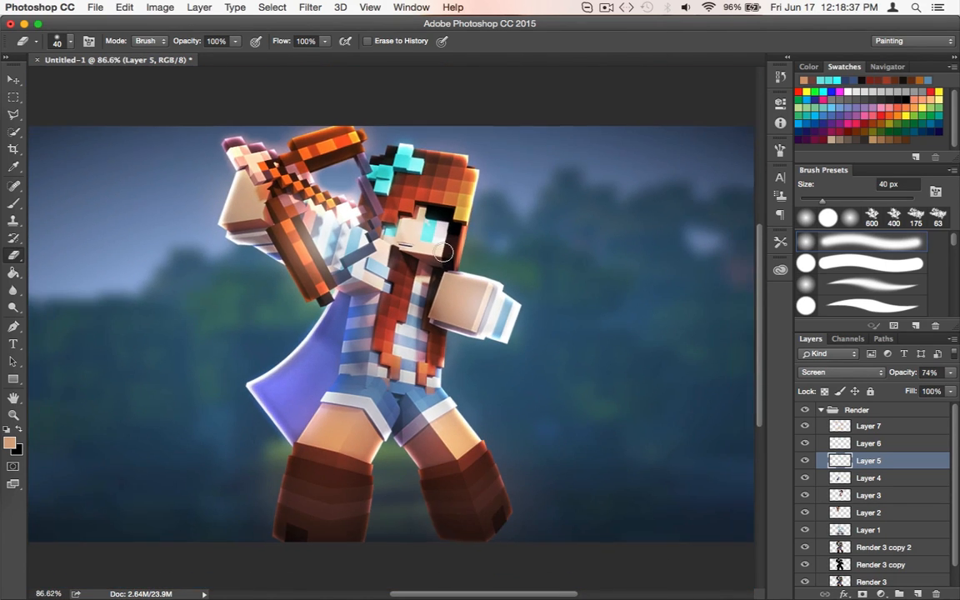
scroll(445, 252, "down", 3)
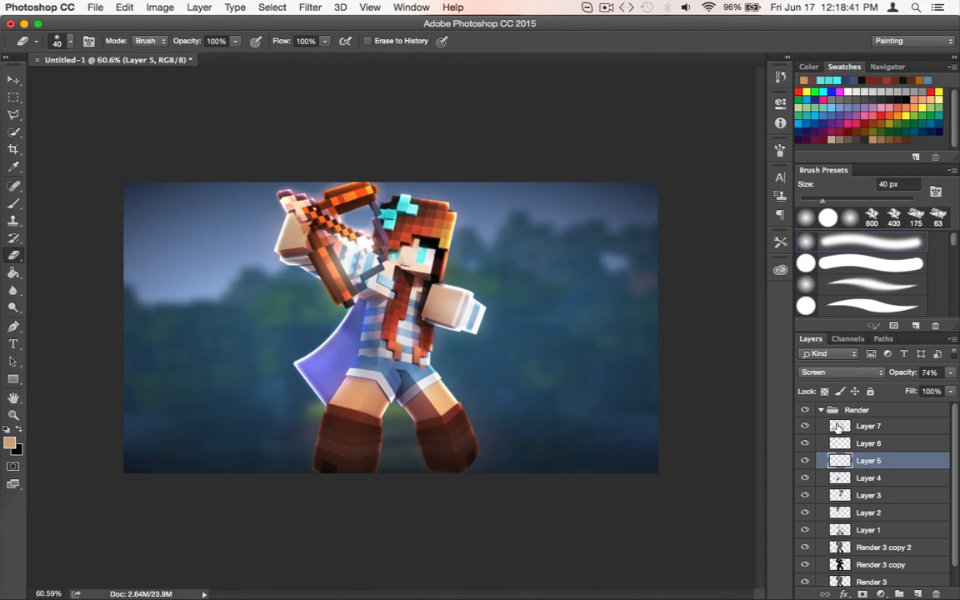
Select the Render group in the layer stack
left_click(821, 410)
left_click(821, 410)
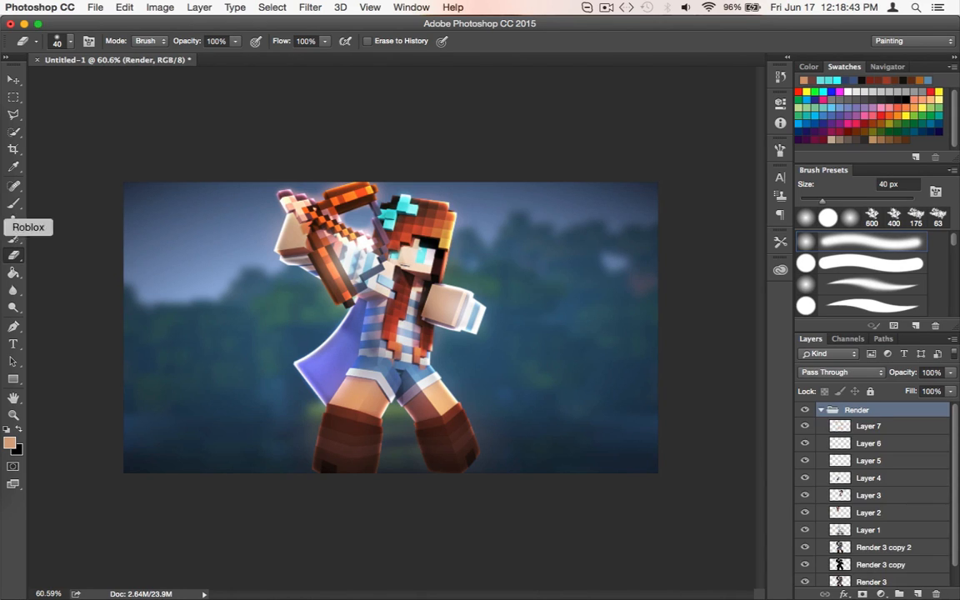
Add a new Normal-mode layer above Layer 7 in the Render group and switch to the Brush tool
left_click(836, 428)
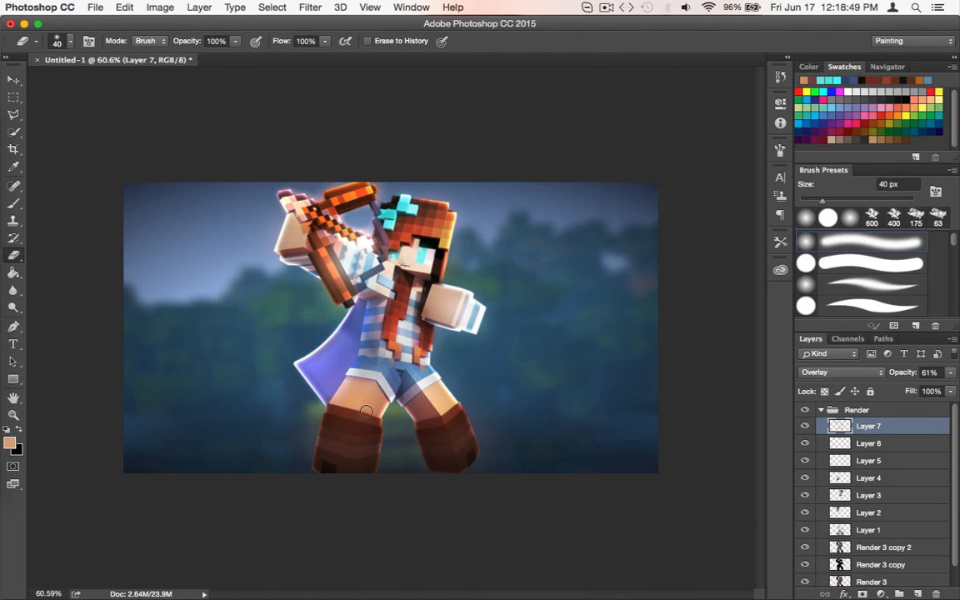
scroll(366, 411, "up", 5)
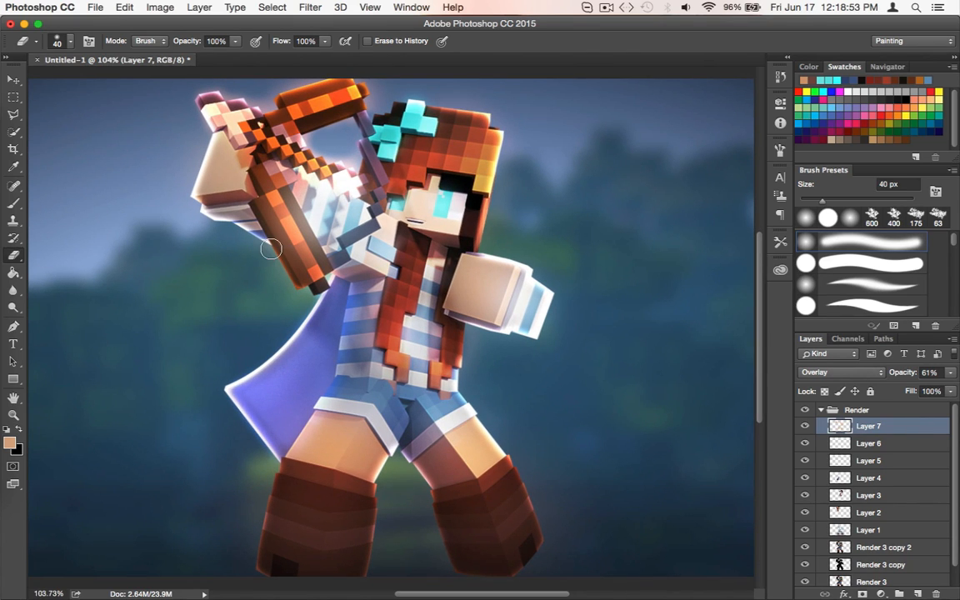
scroll(244, 223, "up", 2)
key("super+shift+n")
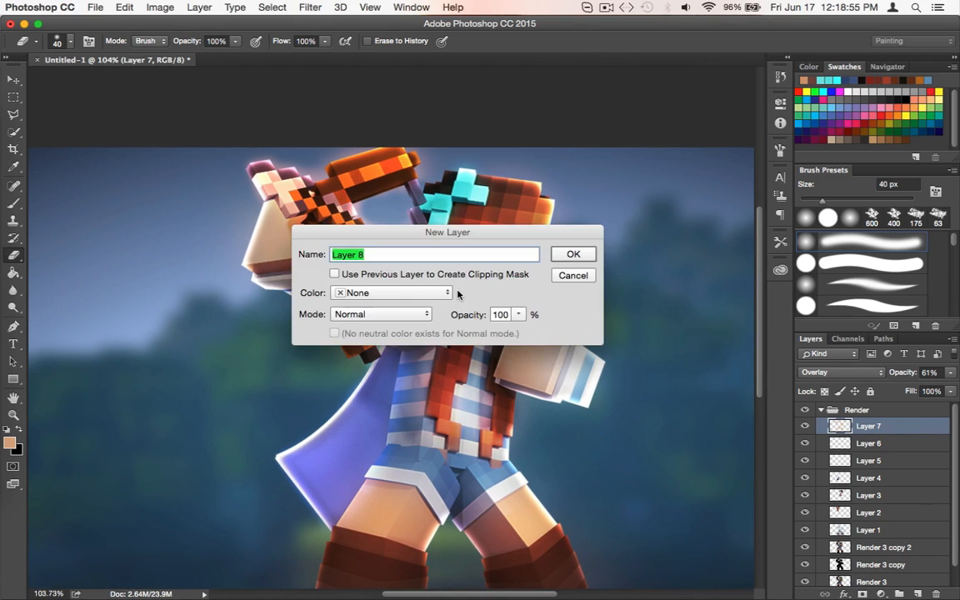
key("Return")
key("b")
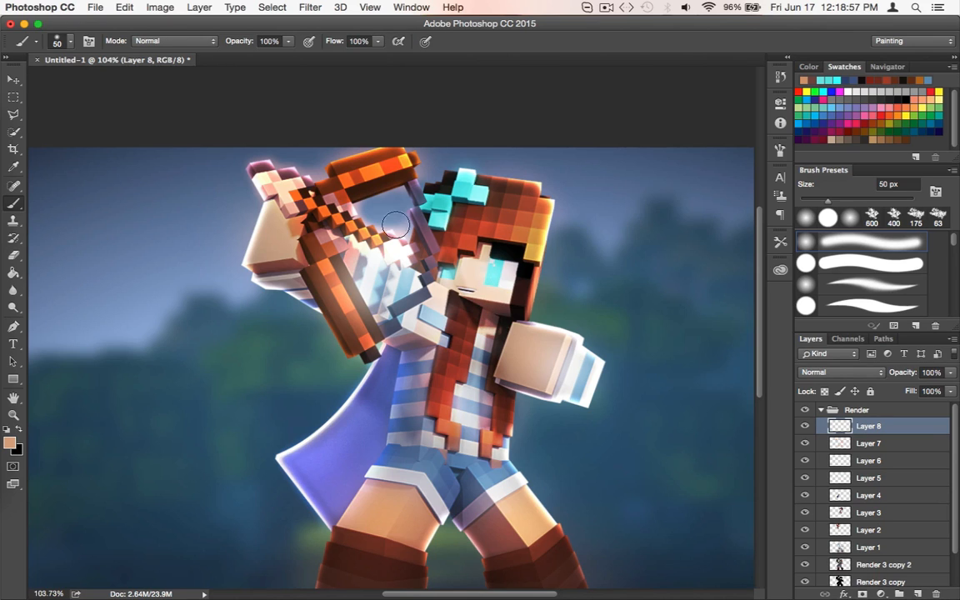
Set the soft brush to 25 px and sample the blue of the character's shorts as the painting color
key("bracketleft")
left_click(448, 196, "alt")
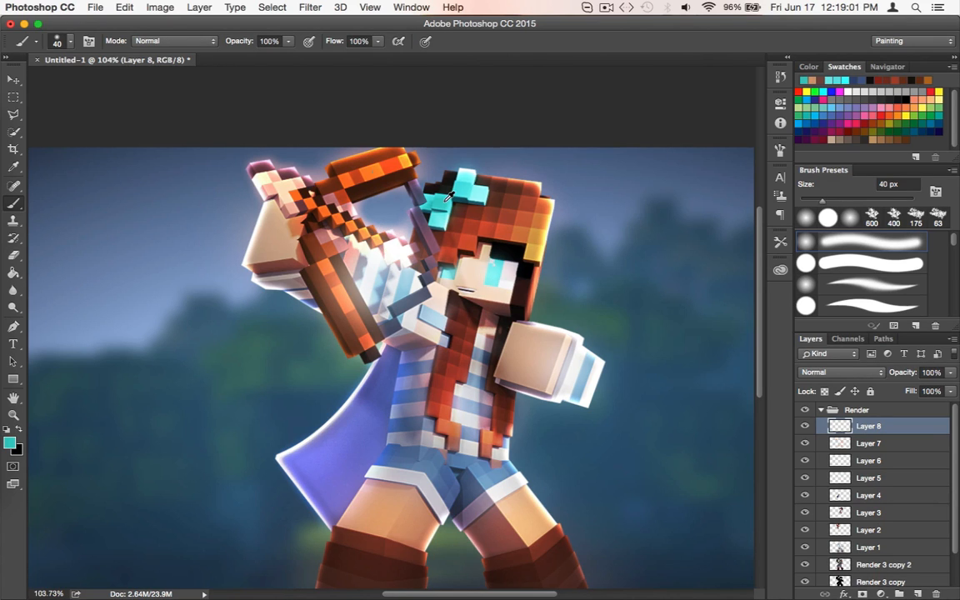
key("bracketleft")
scroll(250, 175, "down", 1)
key("bracketleft")
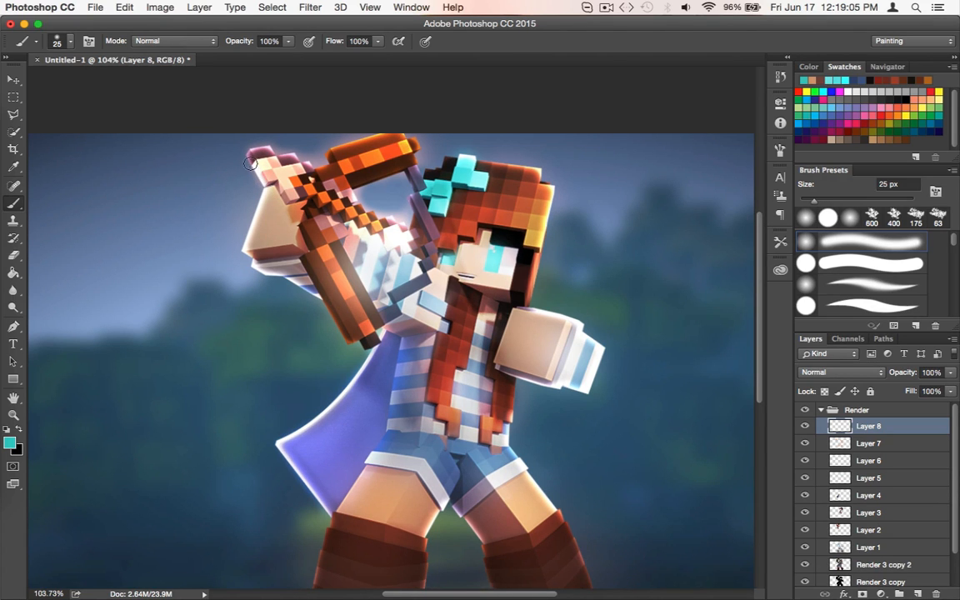
scroll(538, 446, "down", 5)
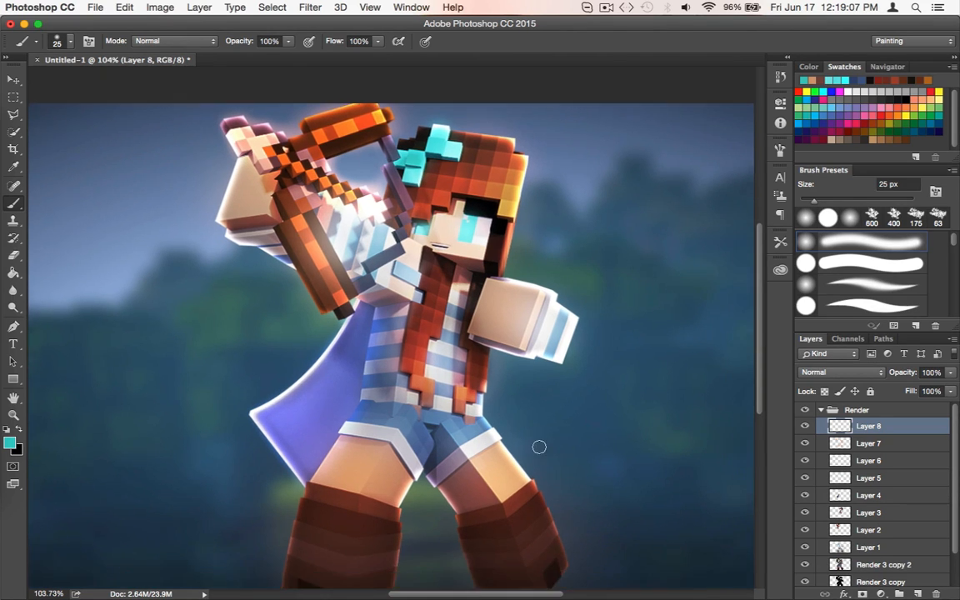
scroll(486, 359, "up", 5)
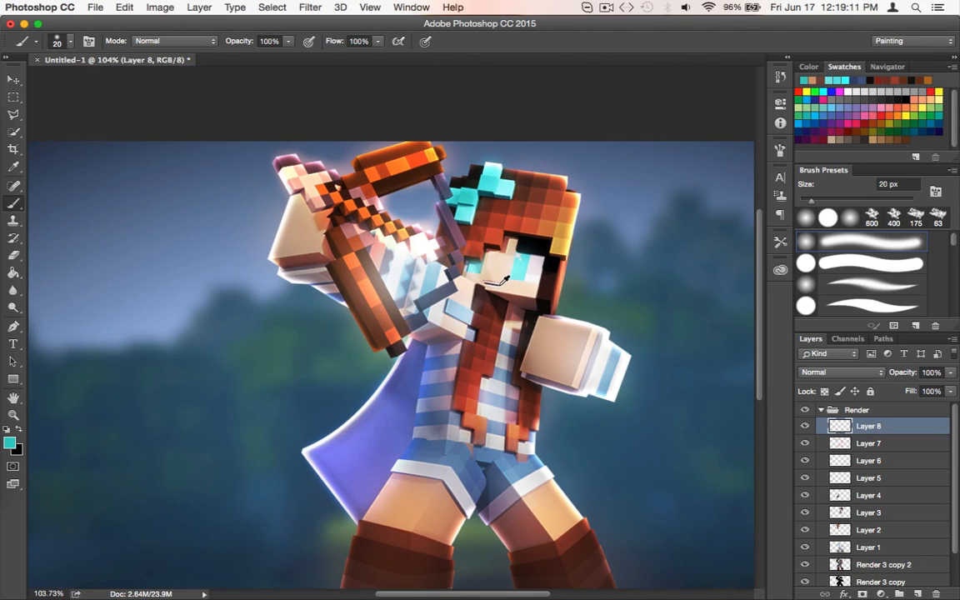
left_click(476, 481, "alt")
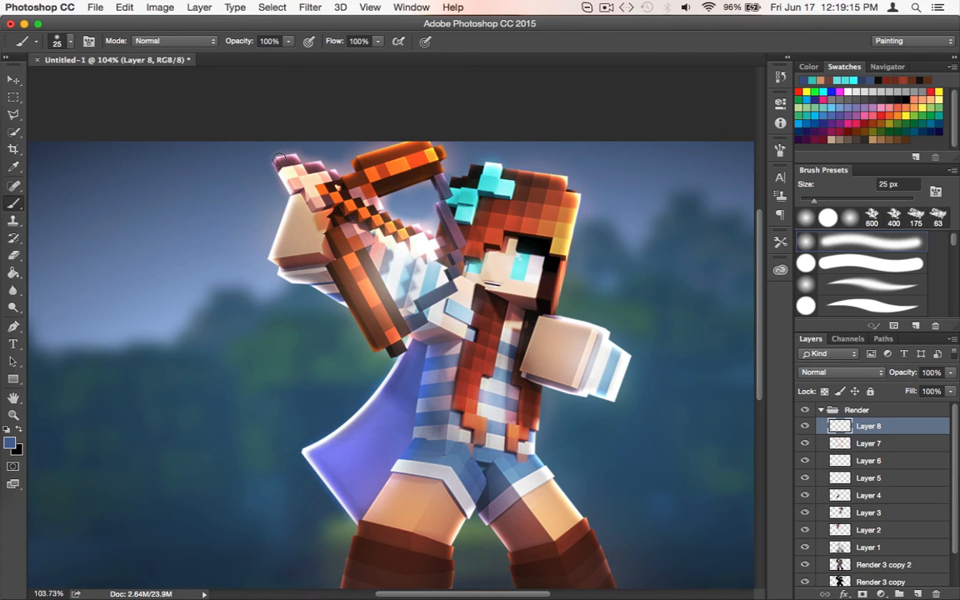
key("bracketright")
mouse_move(284, 157)
left_mouse_down()
mouse_move(313, 163)
mouse_move(325, 211)
mouse_move(349, 217)
mouse_move(391, 202)
mouse_move(449, 263)
left_mouse_up()
key("super+z")
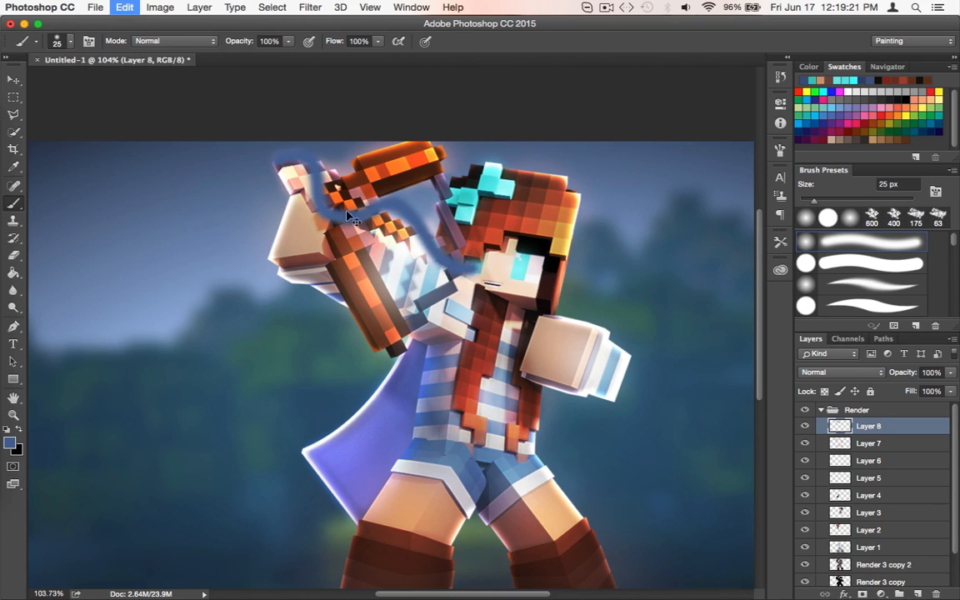
mouse_move(262, 156)
left_mouse_down()
mouse_move(302, 195)
mouse_move(339, 177)
mouse_move(361, 179)
mouse_move(353, 222)
mouse_move(378, 225)
mouse_move(399, 207)
left_mouse_up()
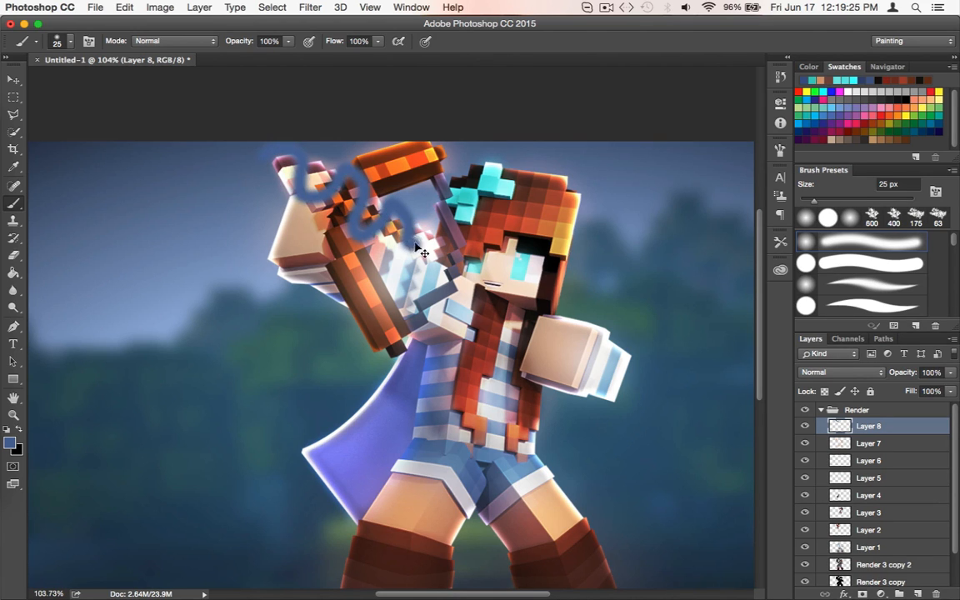
key("super+z")
Paint a blue zigzag stroke on Layer 8 from above the raised hand across the bow to the shoulder
mouse_move(264, 148)
left_mouse_down()
mouse_move(389, 246)
mouse_move(466, 260)
mouse_move(384, 203)
mouse_move(366, 247)
mouse_move(391, 221)
mouse_move(360, 158)
mouse_move(433, 268)
left_mouse_up()
key("super+z")
key("super+z")
key("super+z")
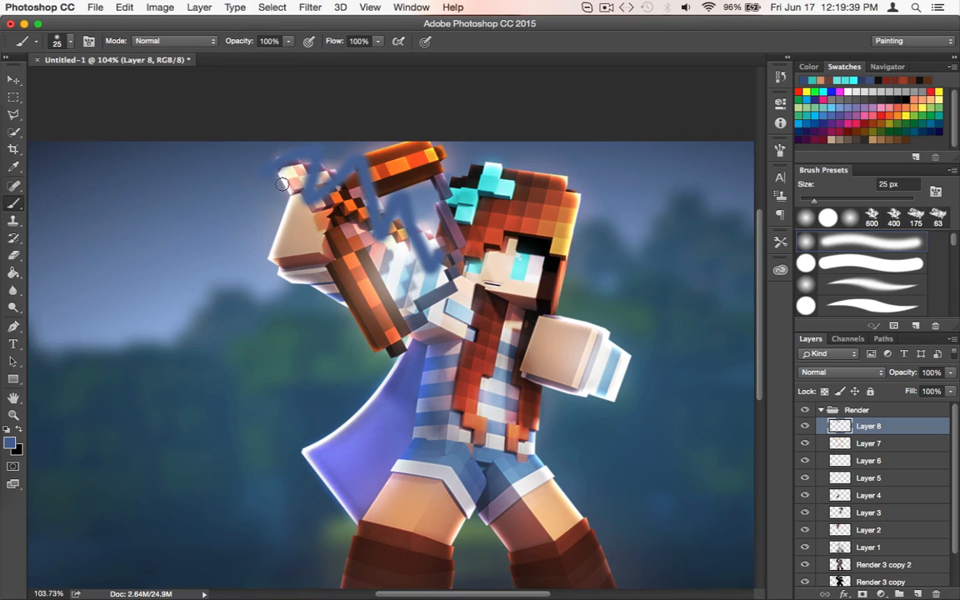
Load the painted pixels of Layer 8 as a selection around the zigzag stroke
scroll(350, 350, "up", 3)
scroll(350, 350, "right", 2)
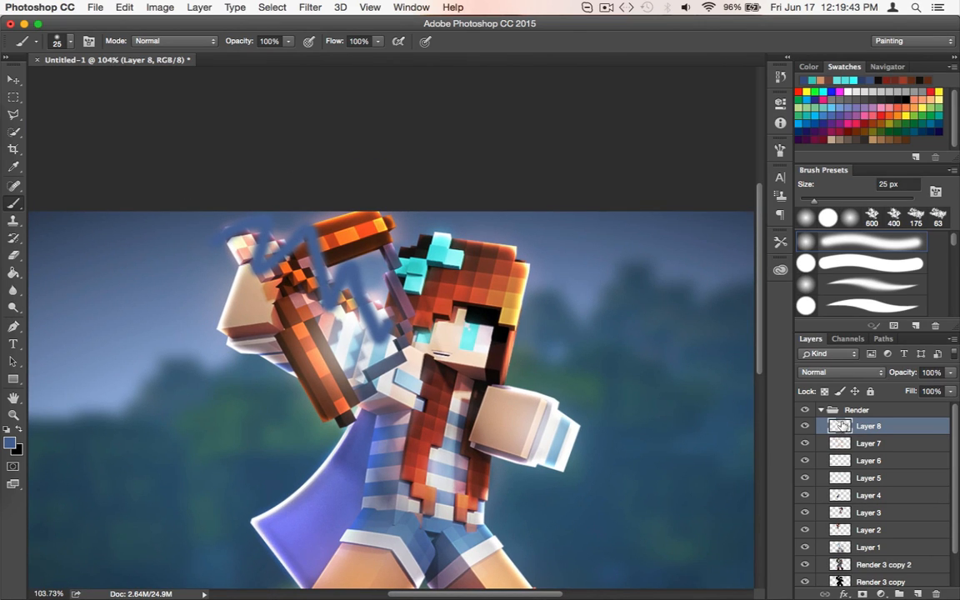
right_click(884, 426)
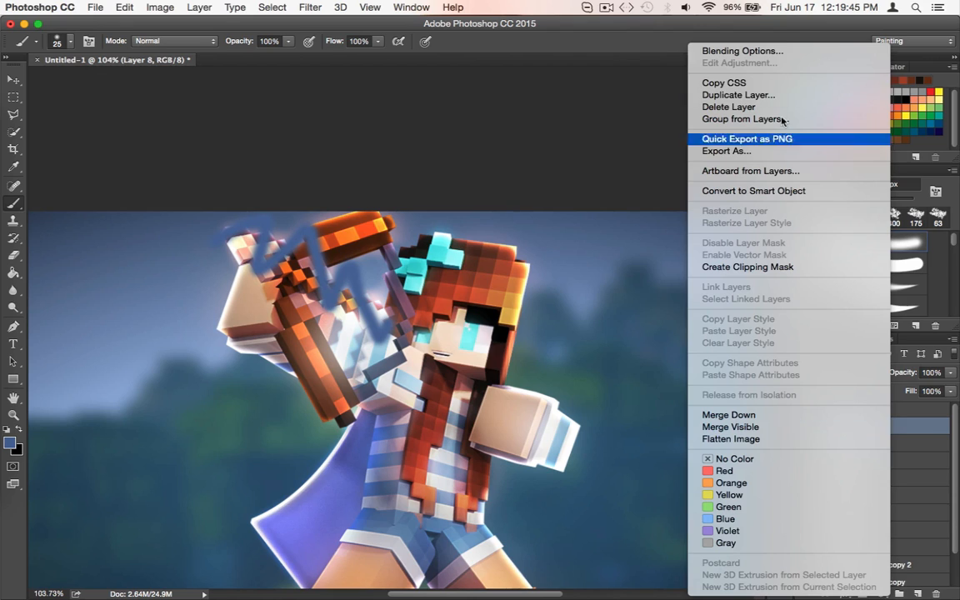
left_click(915, 438)
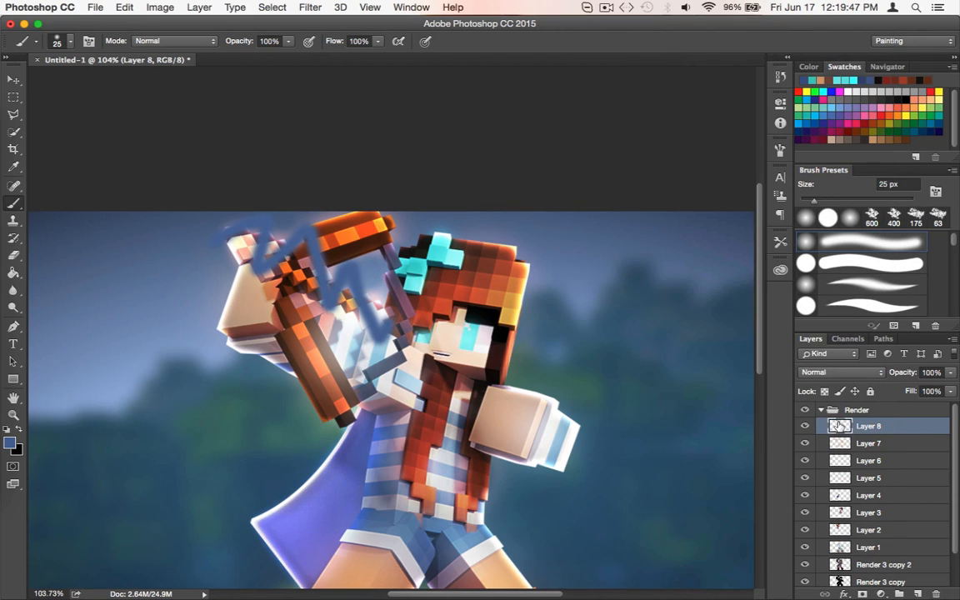
right_click(842, 427)
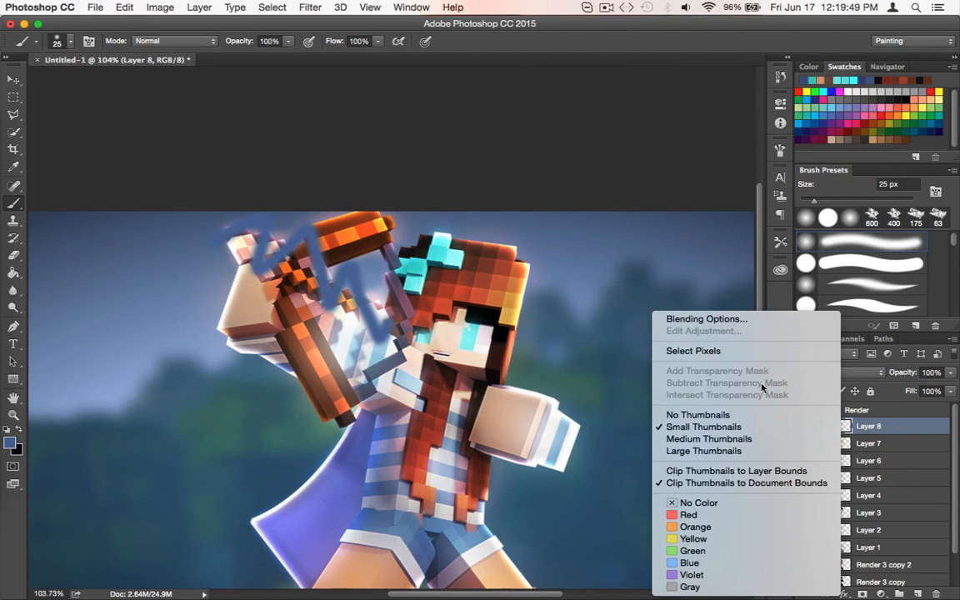
left_click(715, 352)
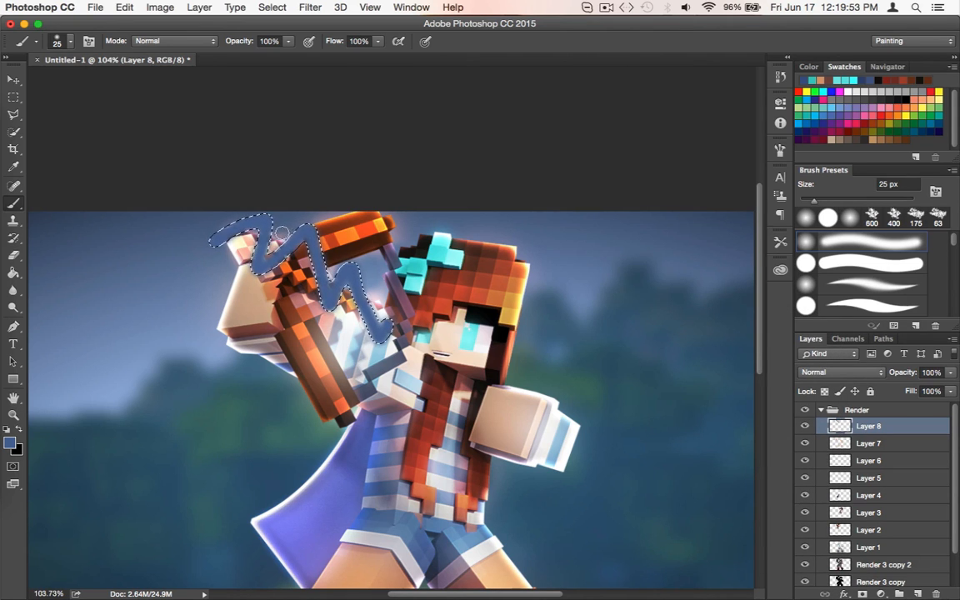
Contract the zigzag selection by 2 pixels
left_click(273, 6)
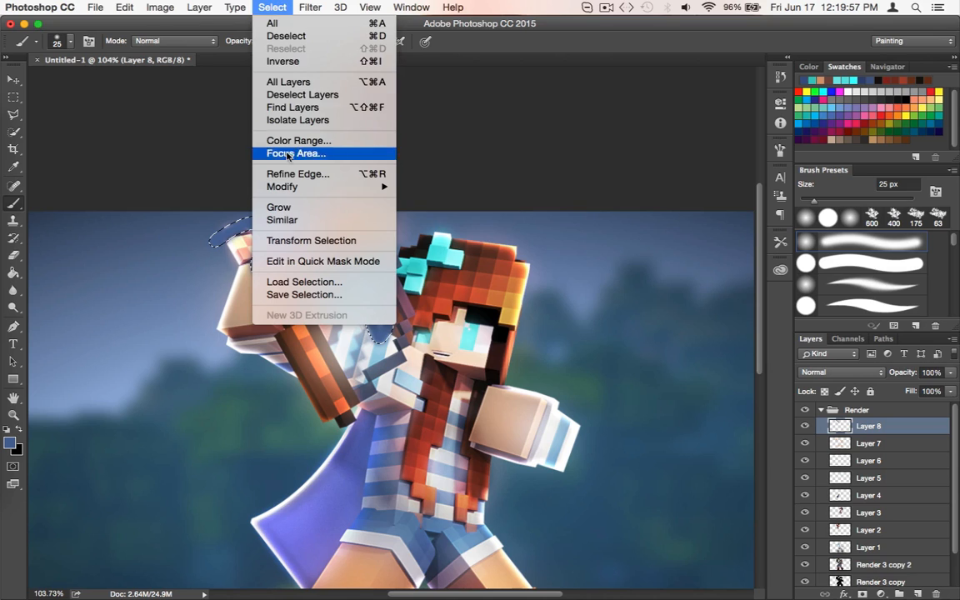
mouse_move(292, 188)
left_click(432, 224)
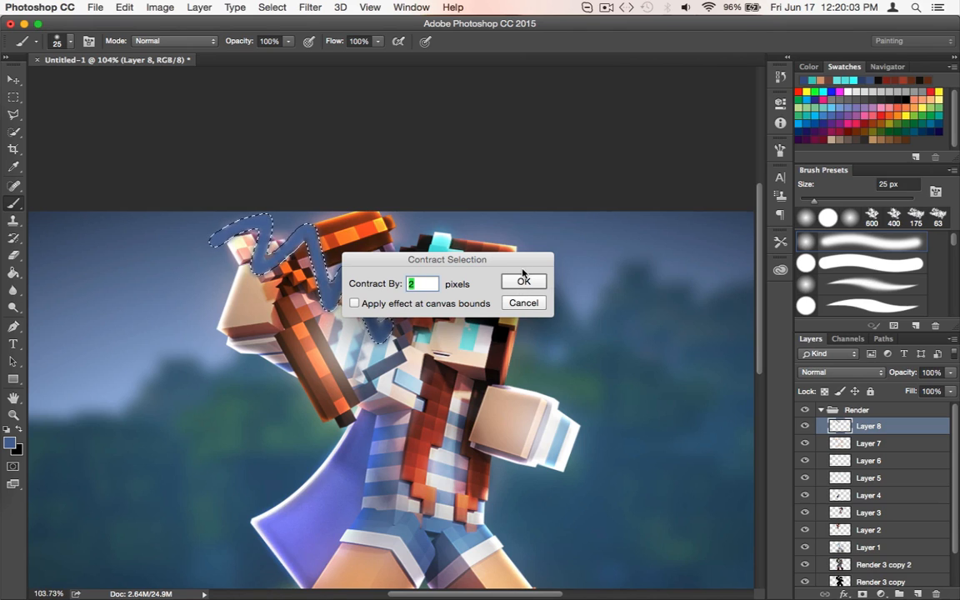
left_click_drag(419, 265, 562, 144)
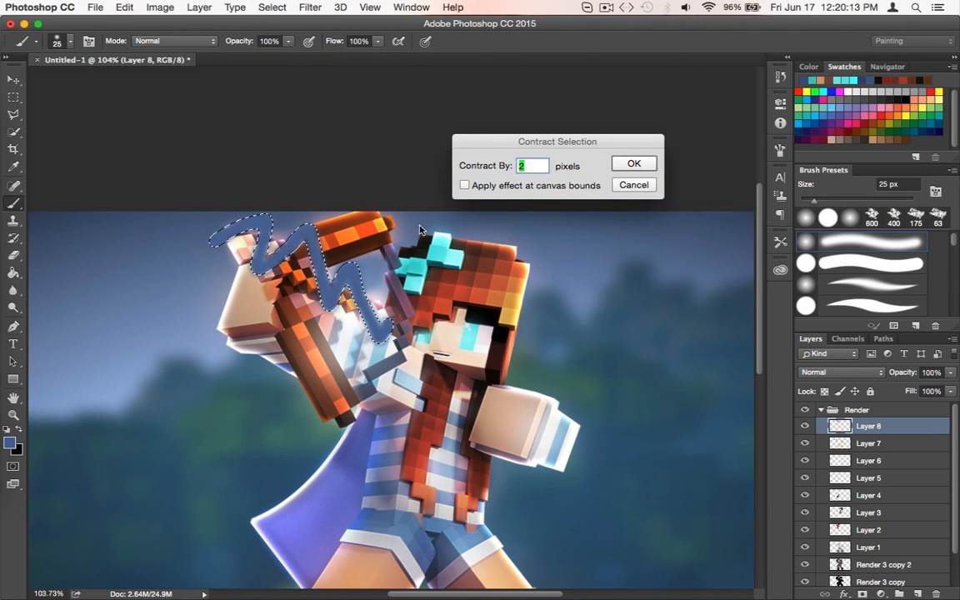
left_click_drag(533, 143, 513, 191)
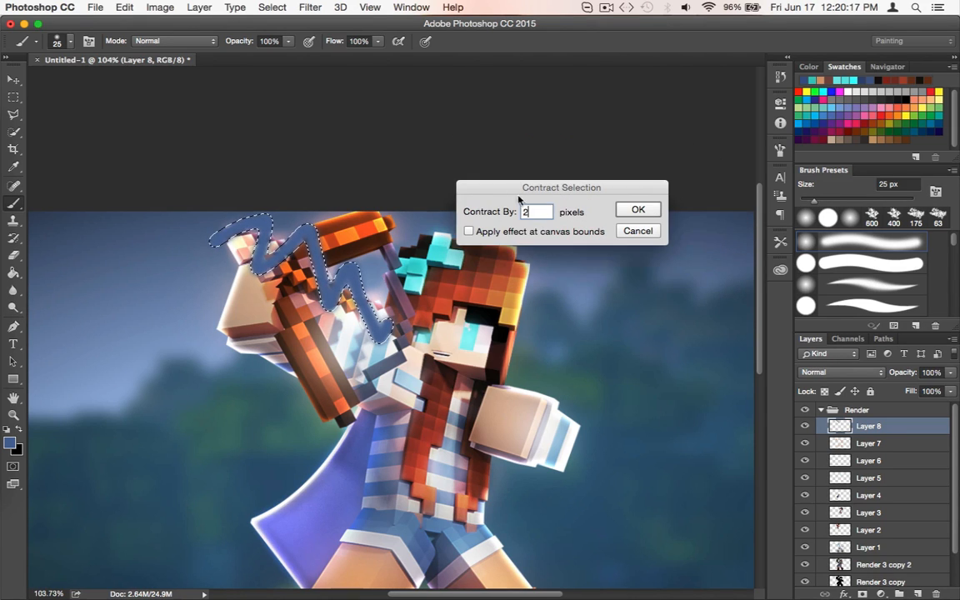
left_click(641, 213)
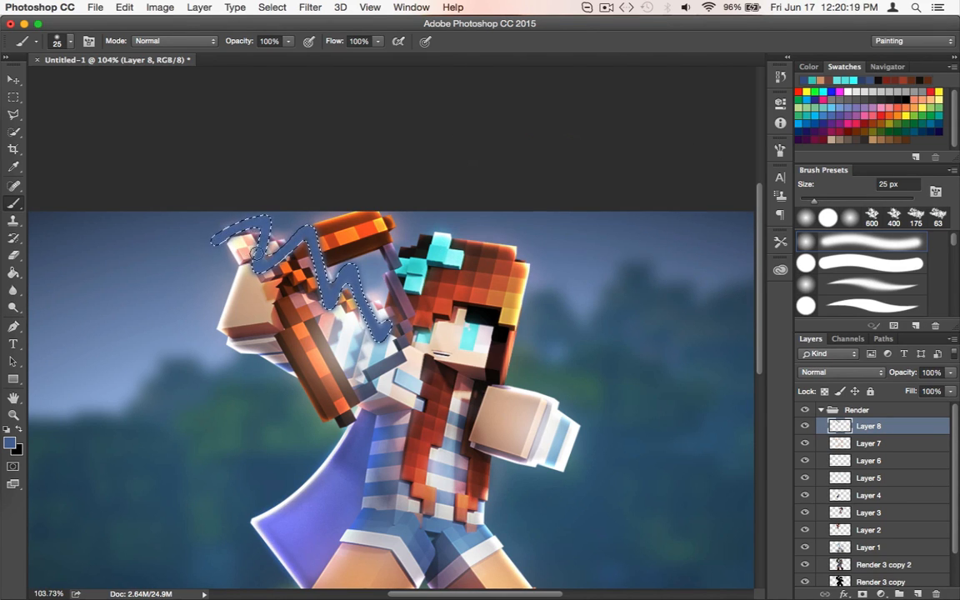
Contract the zigzag selection a second time by another 2 pixels
left_click(304, 7)
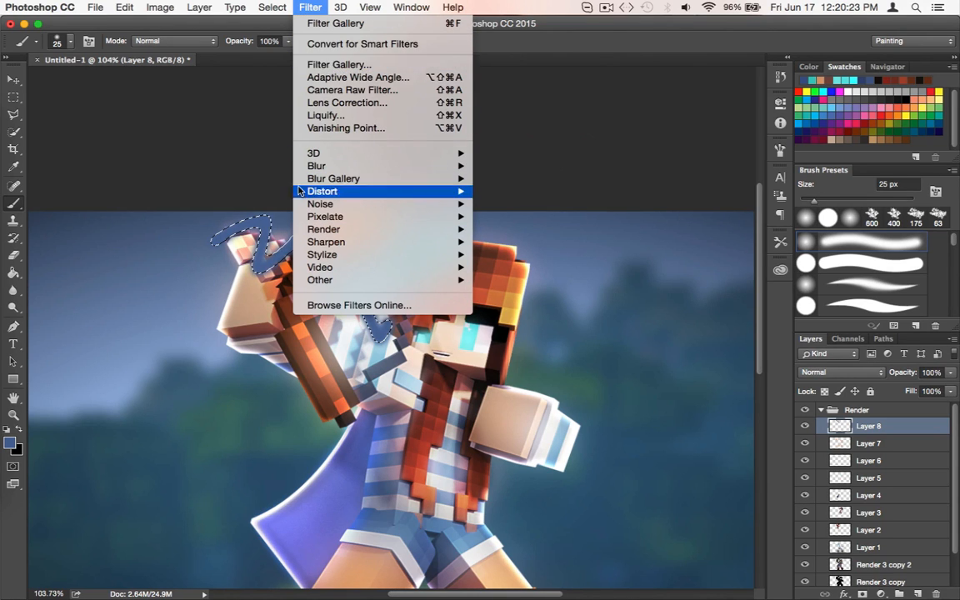
mouse_move(272, 7)
mouse_move(283, 187)
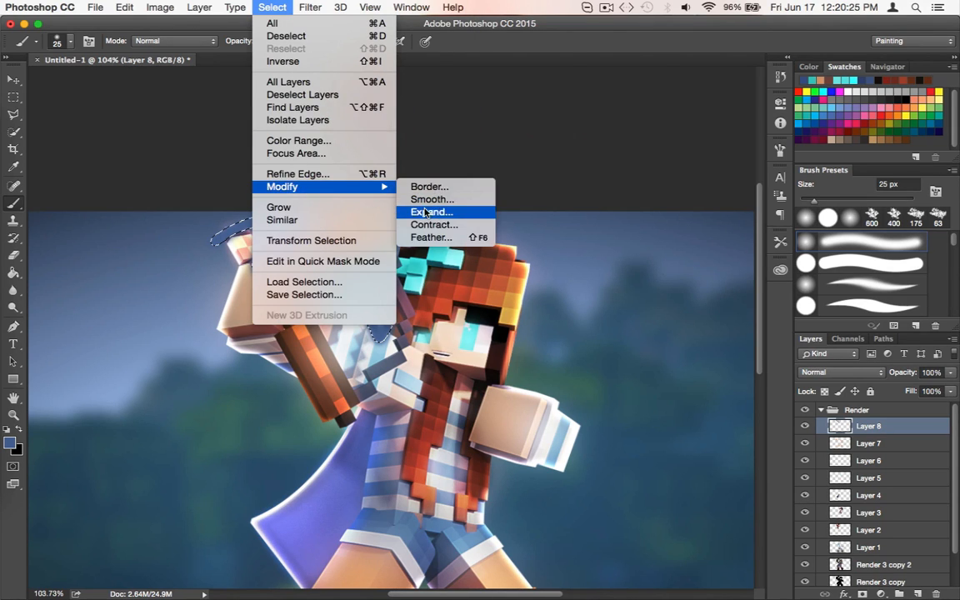
left_click(434, 224)
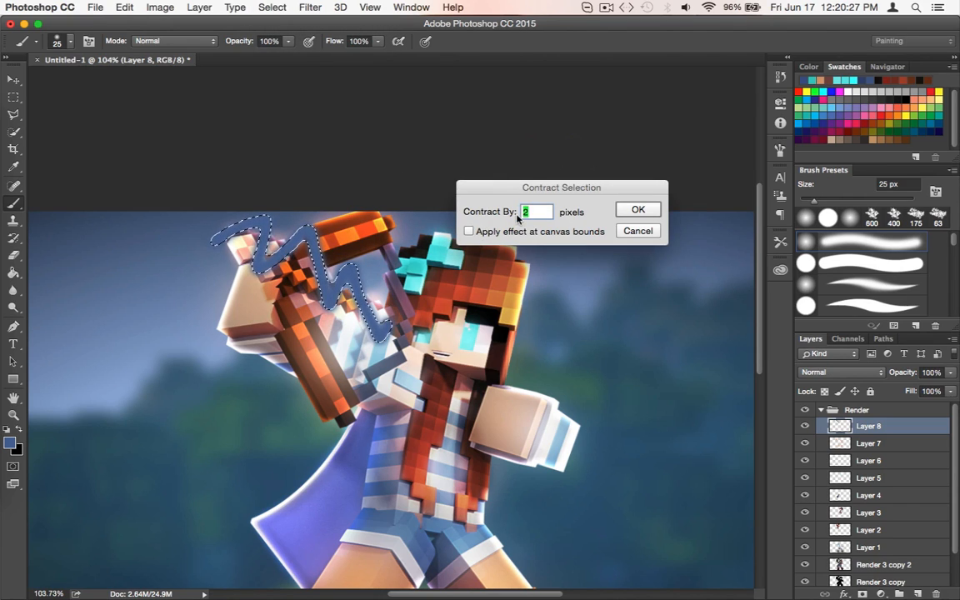
key("Return")
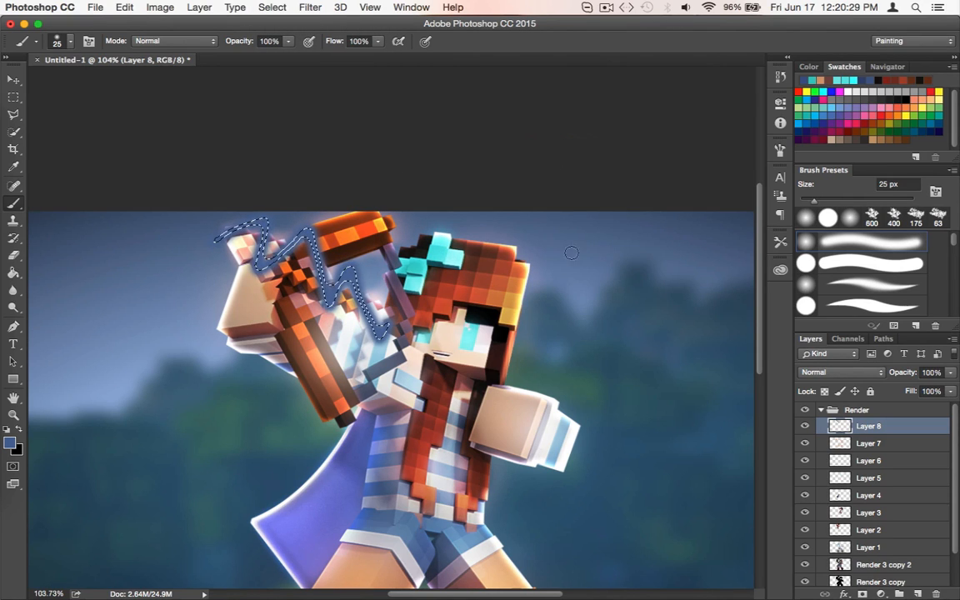
Set the foreground color to white for painting inside the narrowed zigzag selection
left_click(850, 91)
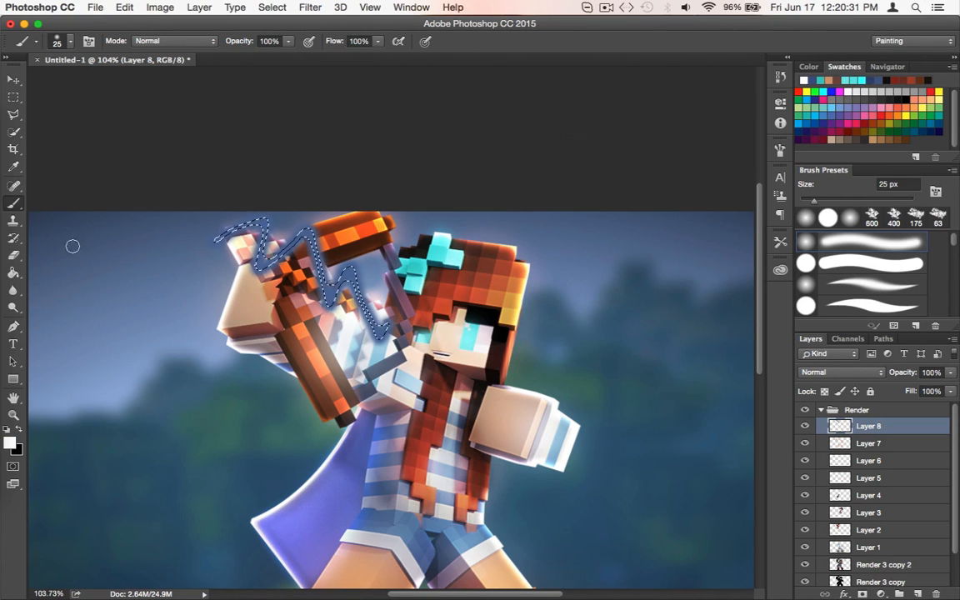
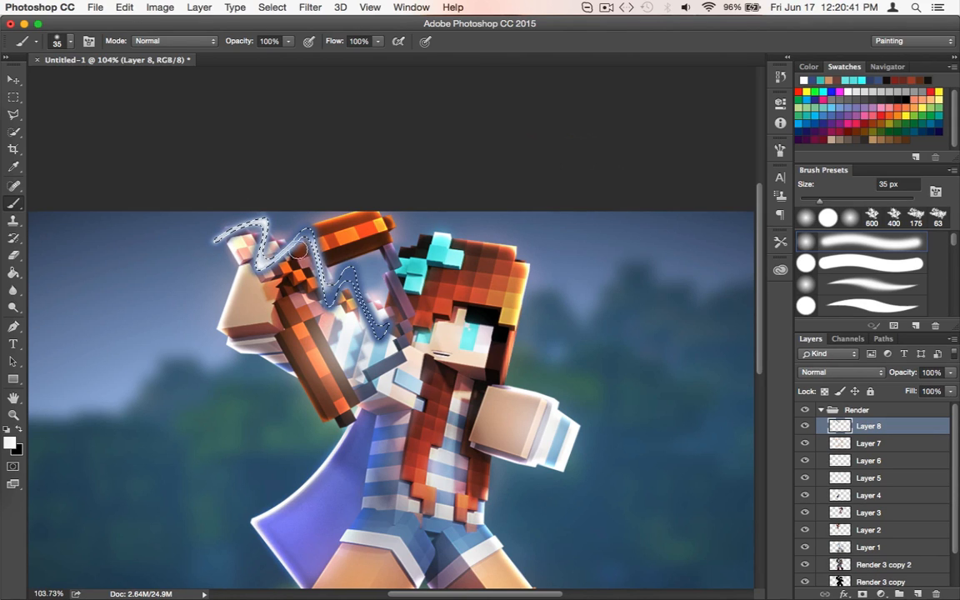
Paint the zigzag's core white inside the narrowed selection on Layer 8 and deselect it
mouse_move(273, 298)
left_mouse_down()
mouse_move(298, 274)
mouse_move(378, 262)
left_mouse_up()
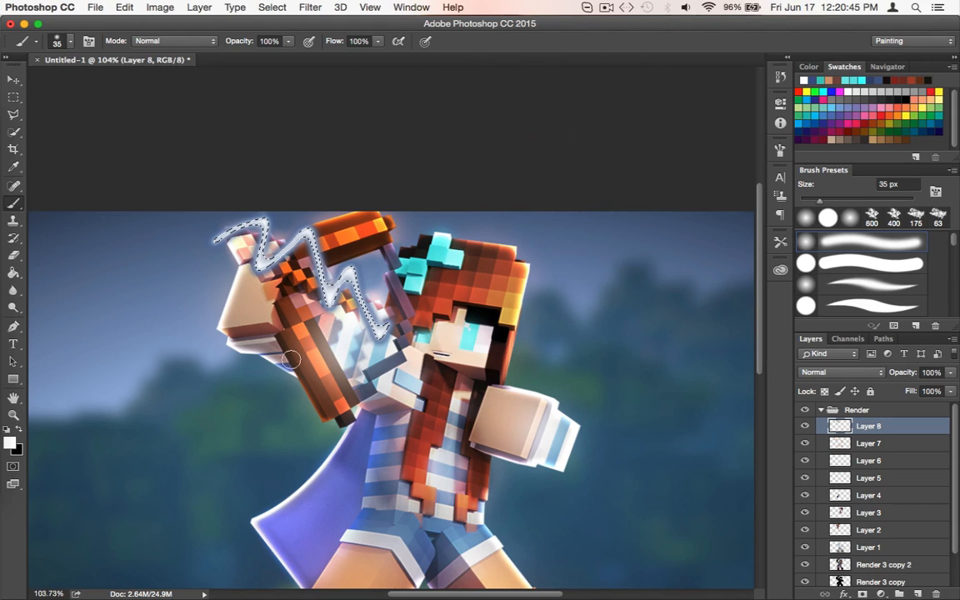
left_click(14, 101)
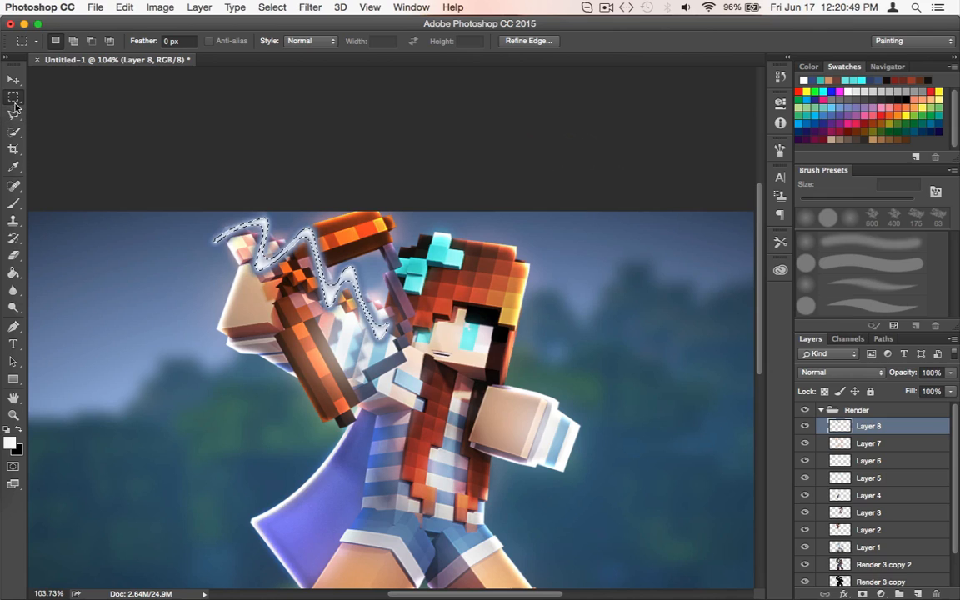
left_click(14, 98)
left_click(13, 114)
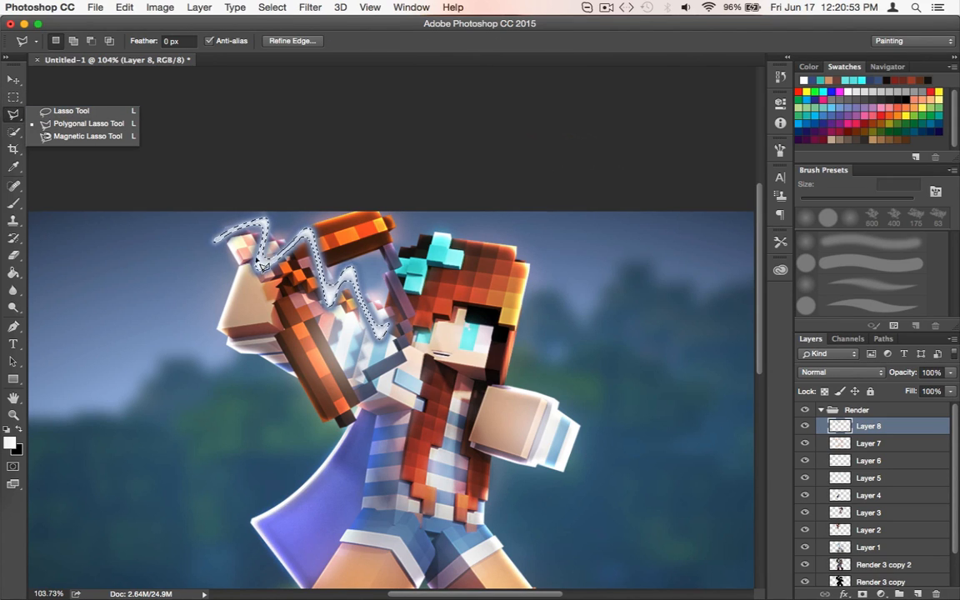
right_click(303, 250)
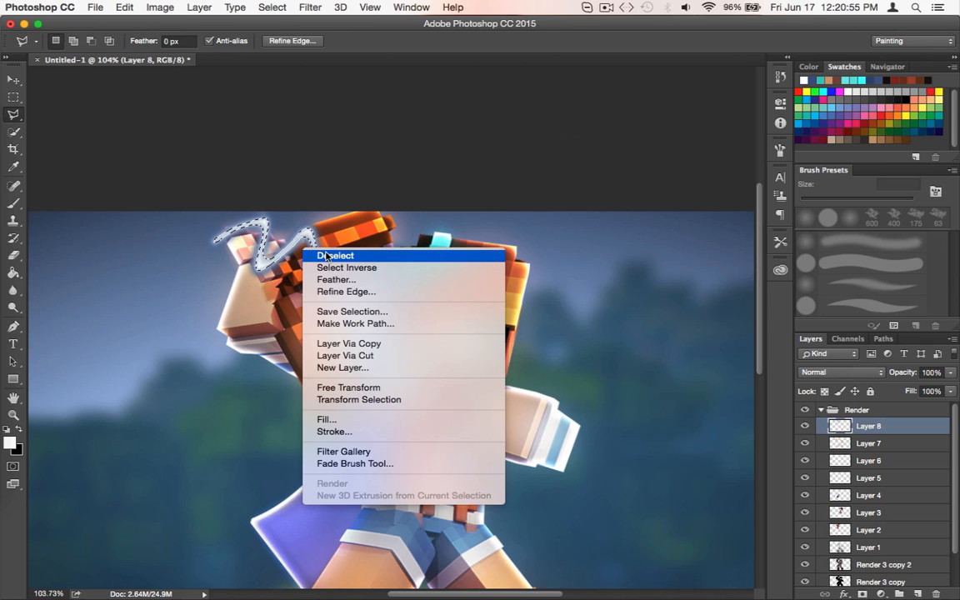
left_click(327, 256)
left_click(14, 80)
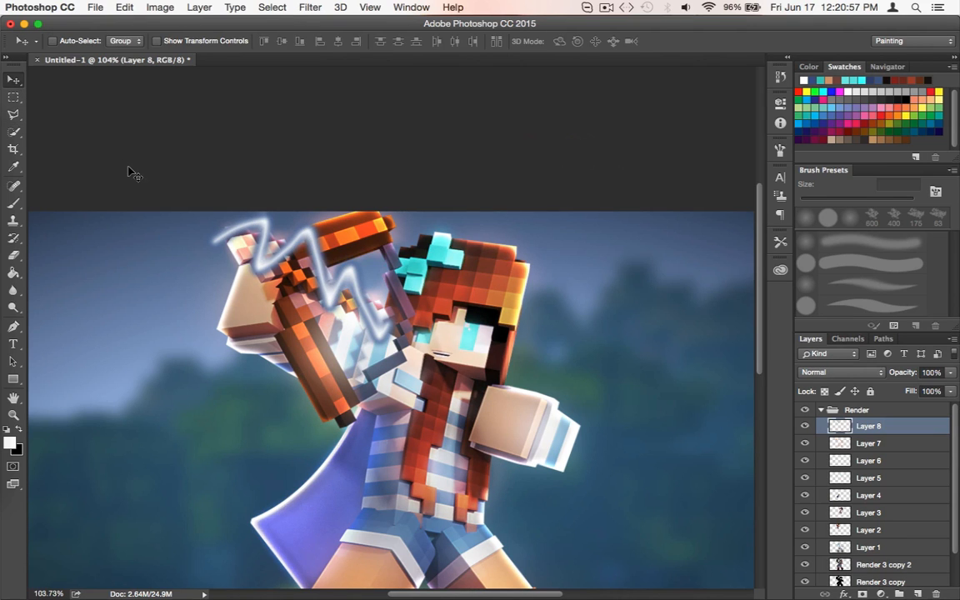
Try roughening the zigzag streak into a jagged shape with the Liquify filter at brush size 14
scroll(251, 274, "up", 2)
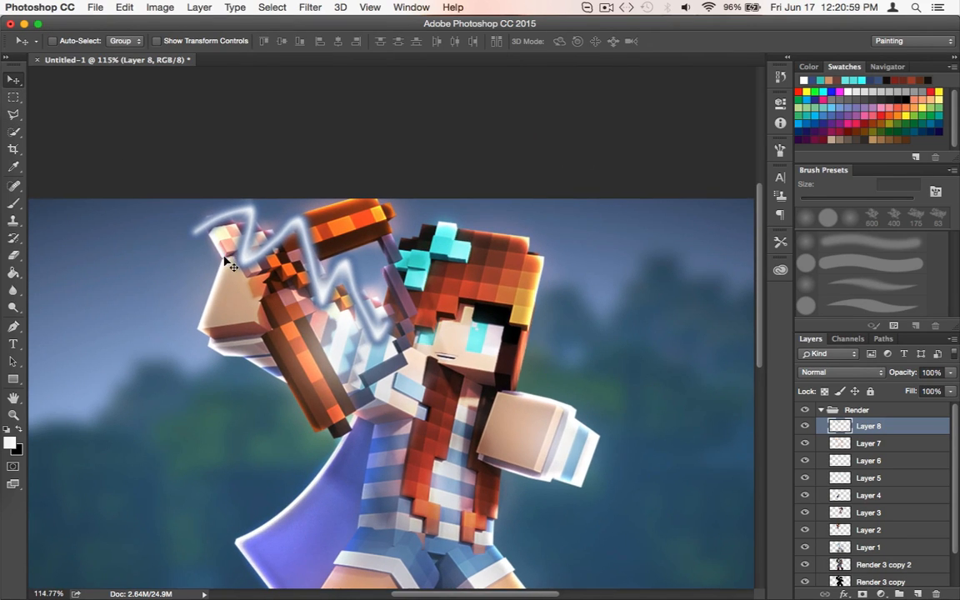
scroll(263, 265, "down", 3)
scroll(313, 258, "down", 2)
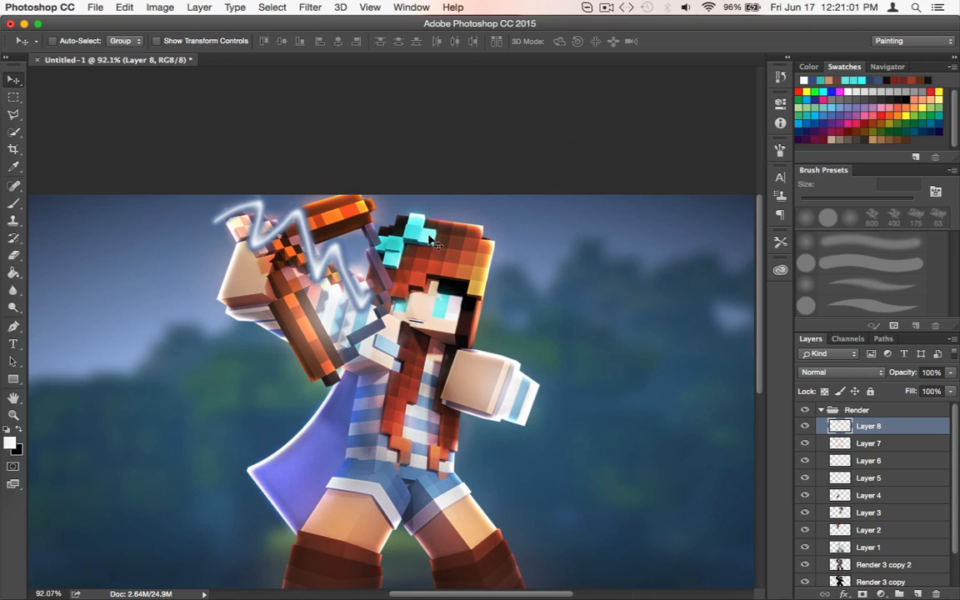
left_click(309, 7)
left_click(219, 200)
left_click(317, 6)
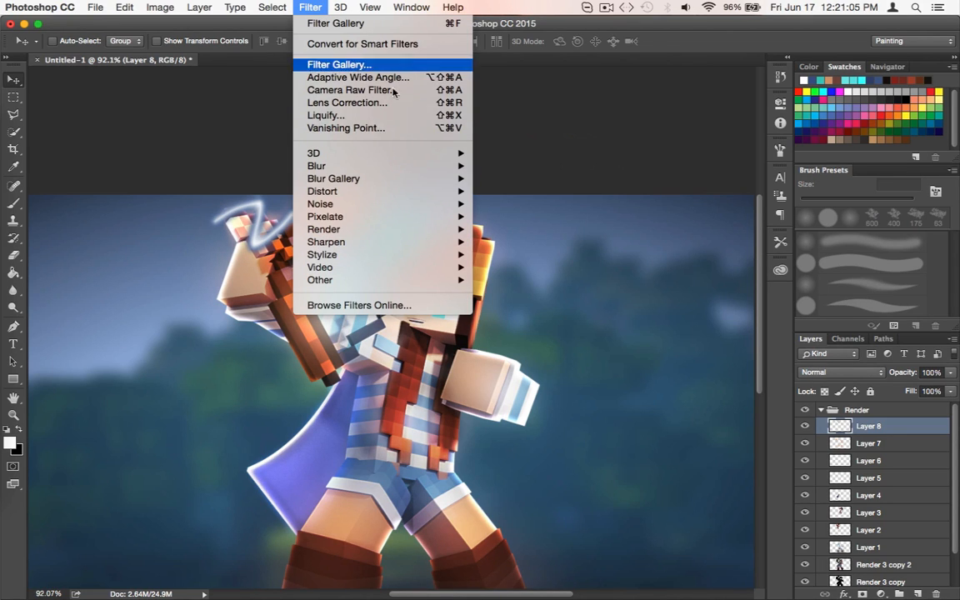
left_click(380, 116)
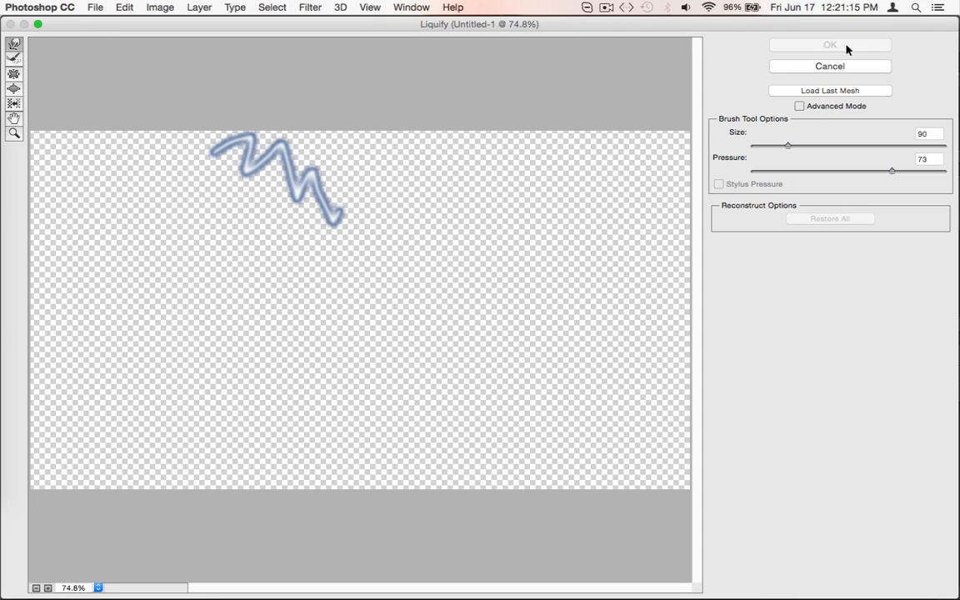
left_click_drag(784, 148, 772, 151)
mouse_move(250, 201)
left_mouse_down()
mouse_move(215, 127)
mouse_move(237, 146)
mouse_move(262, 120)
mouse_move(317, 167)
mouse_move(277, 157)
mouse_move(275, 176)
mouse_move(304, 196)
mouse_move(357, 178)
mouse_move(288, 181)
mouse_move(200, 134)
mouse_move(254, 148)
left_mouse_up()
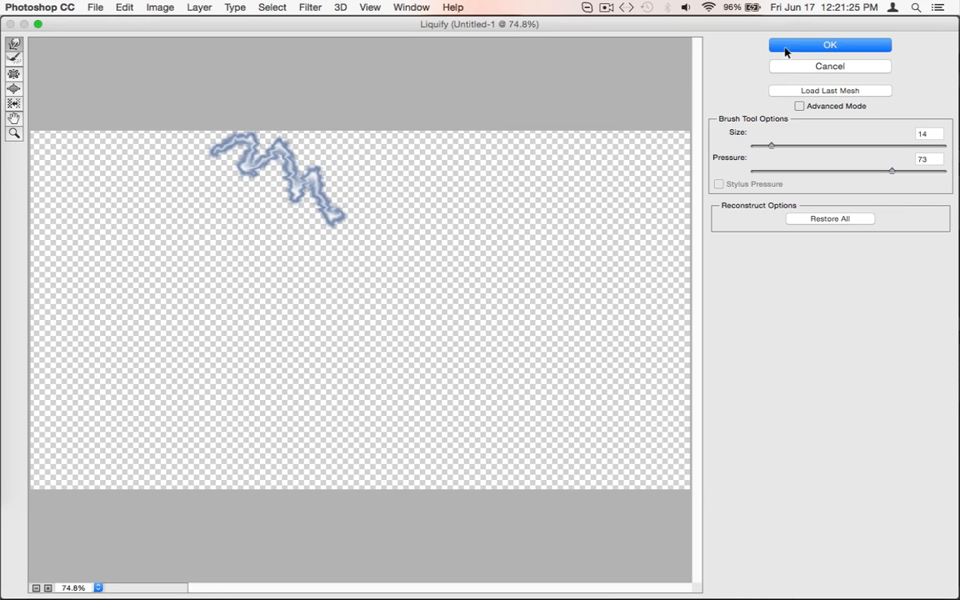
left_click(785, 48)
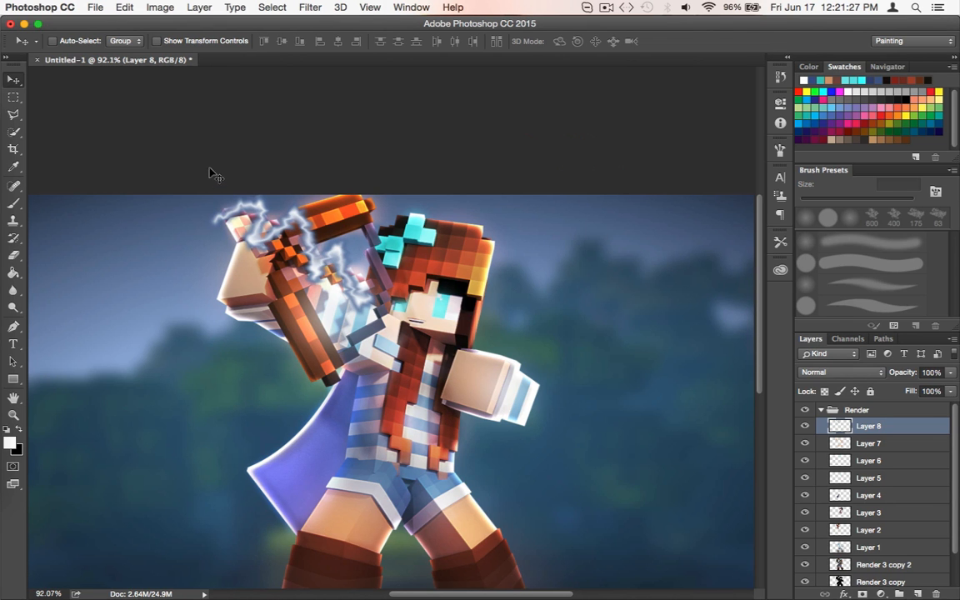
key("super+z")
Distort the zigzag streak with the Wave filter, using the Triangle type and a randomized wave pattern
left_click(313, 6)
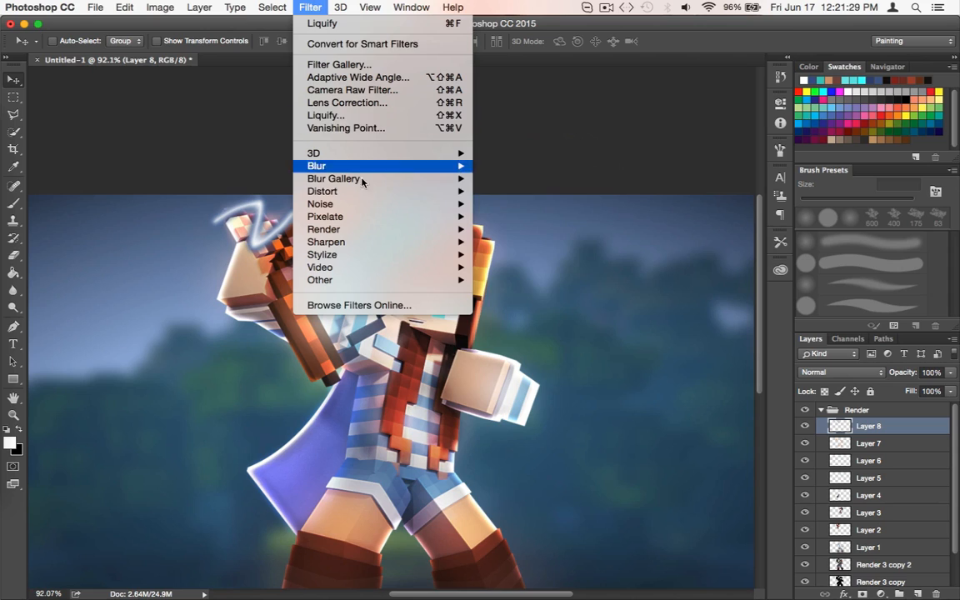
mouse_move(363, 192)
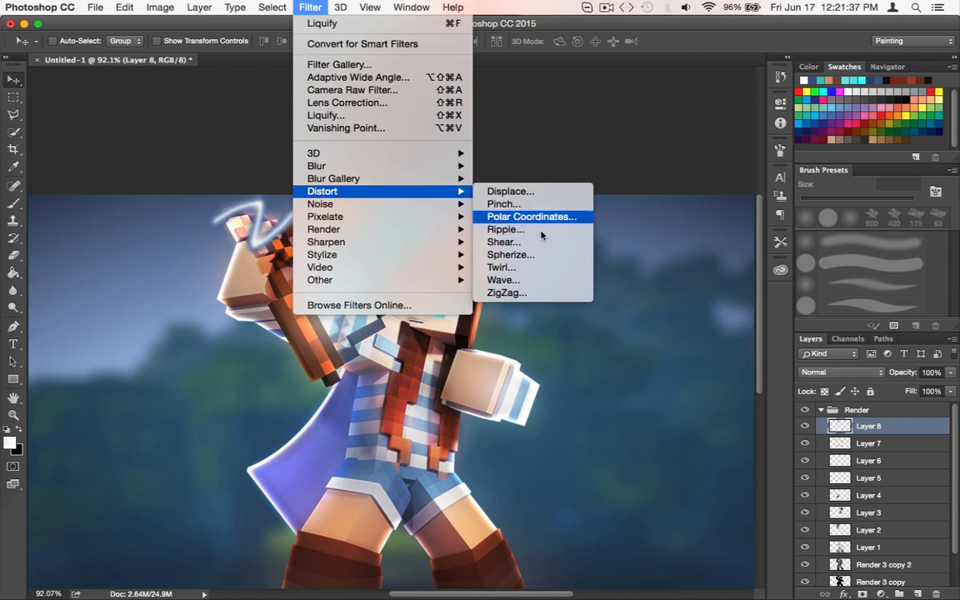
left_click(502, 281)
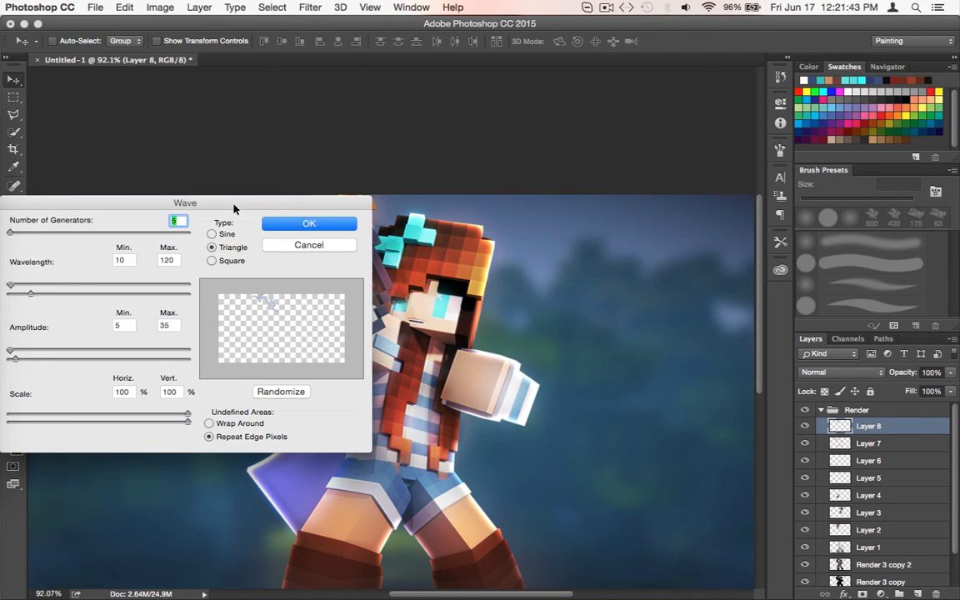
left_click_drag(234, 208, 744, 43)
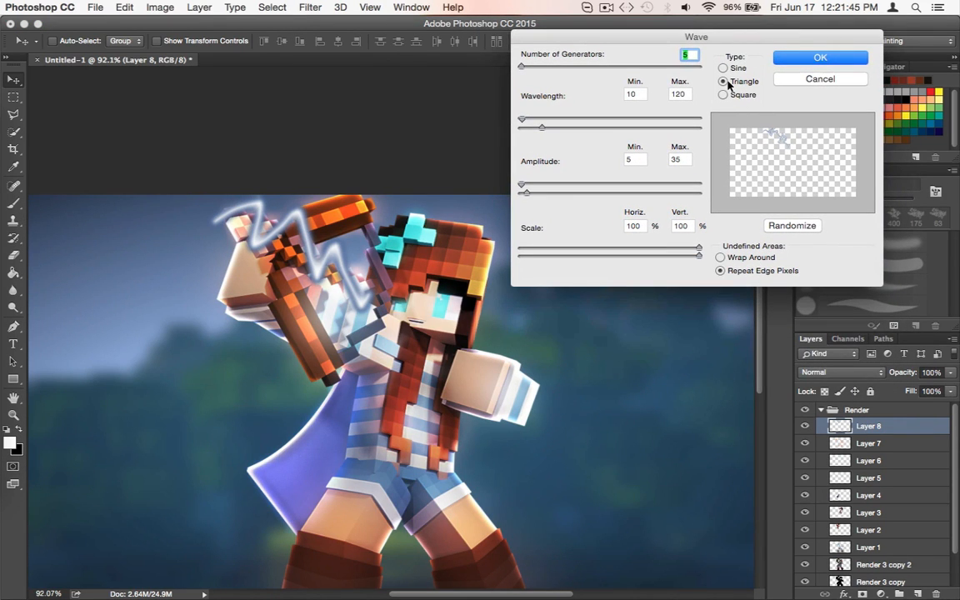
left_click(774, 229)
left_click(774, 229)
left_click(775, 228)
left_click(806, 63)
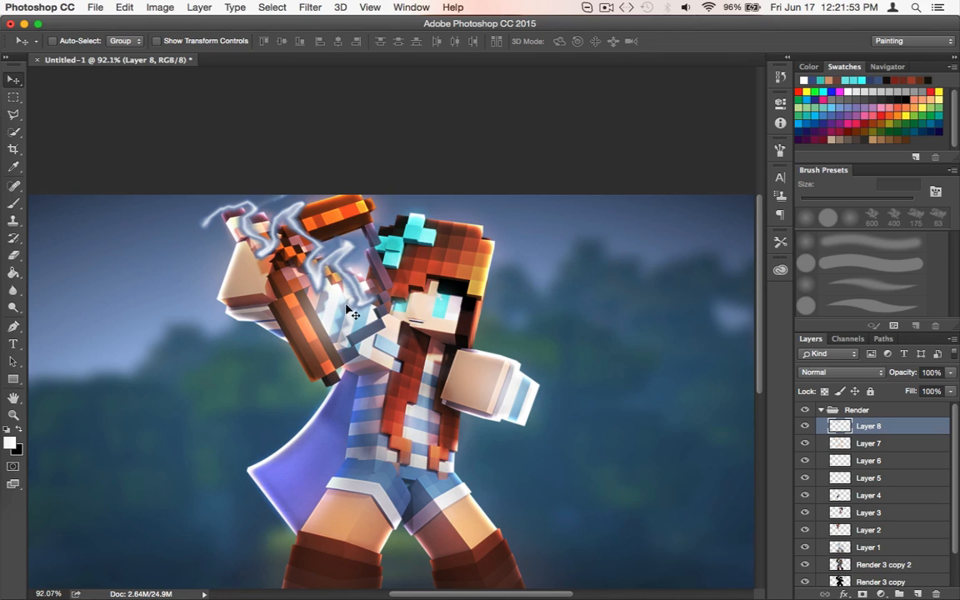
Erase parts of the lightning streak over the raised hand and near the shoulder with the 40 px eraser
scroll(348, 308, "up", 5)
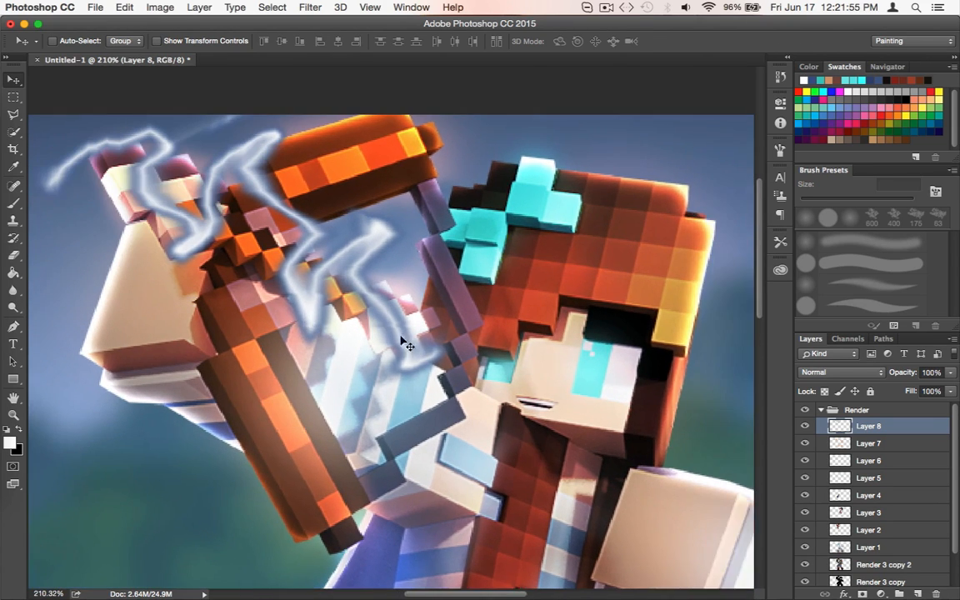
scroll(402, 340, "left", 4)
scroll(529, 381, "left", 2)
scroll(531, 382, "up", 2)
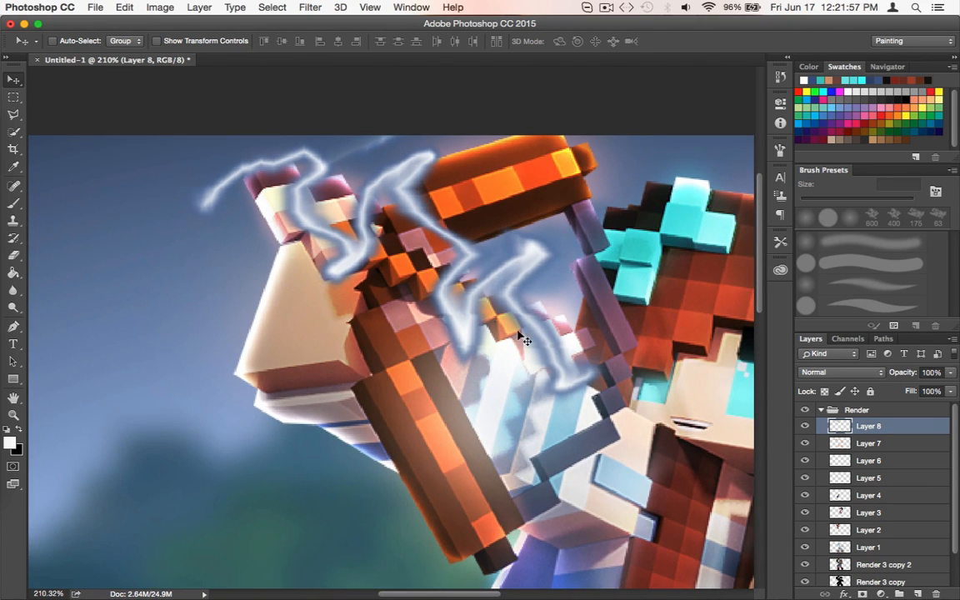
key("e")
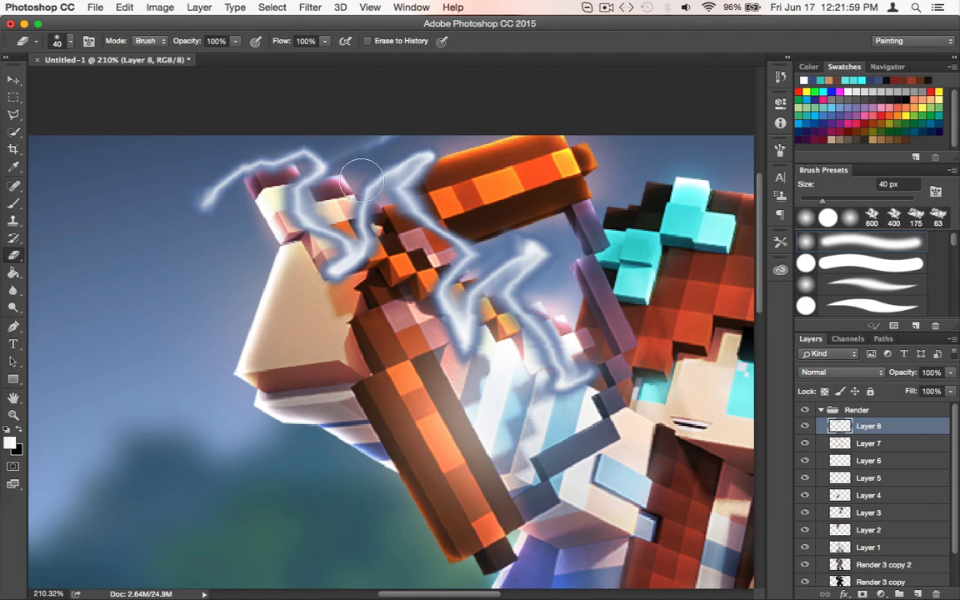
mouse_move(362, 178)
left_mouse_down()
mouse_move(298, 233)
mouse_move(309, 226)
mouse_move(297, 203)
mouse_move(322, 239)
left_mouse_up()
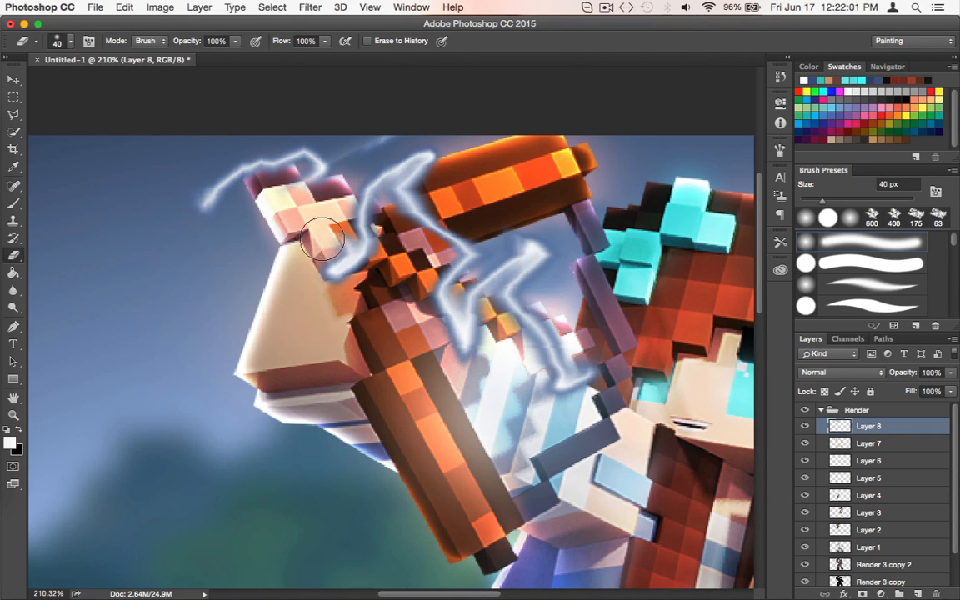
scroll(492, 354, "right", 1)
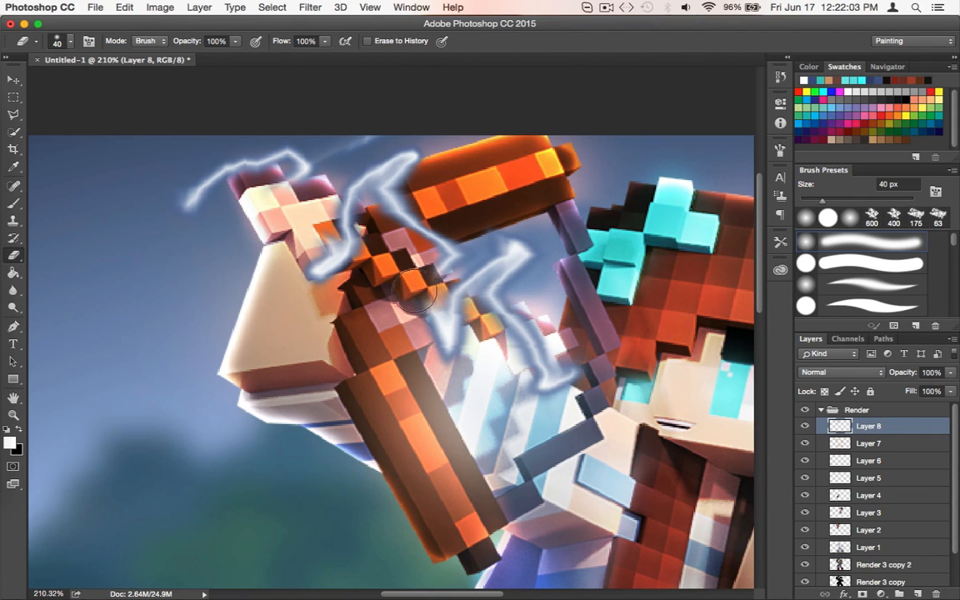
scroll(450, 392, "right", 4)
scroll(450, 392, "down", 2)
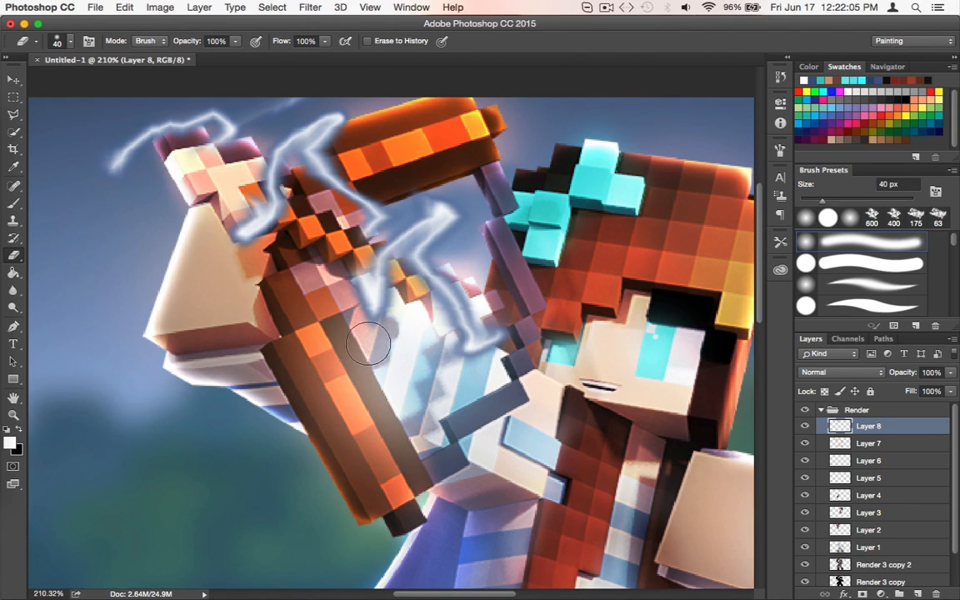
left_click(432, 278)
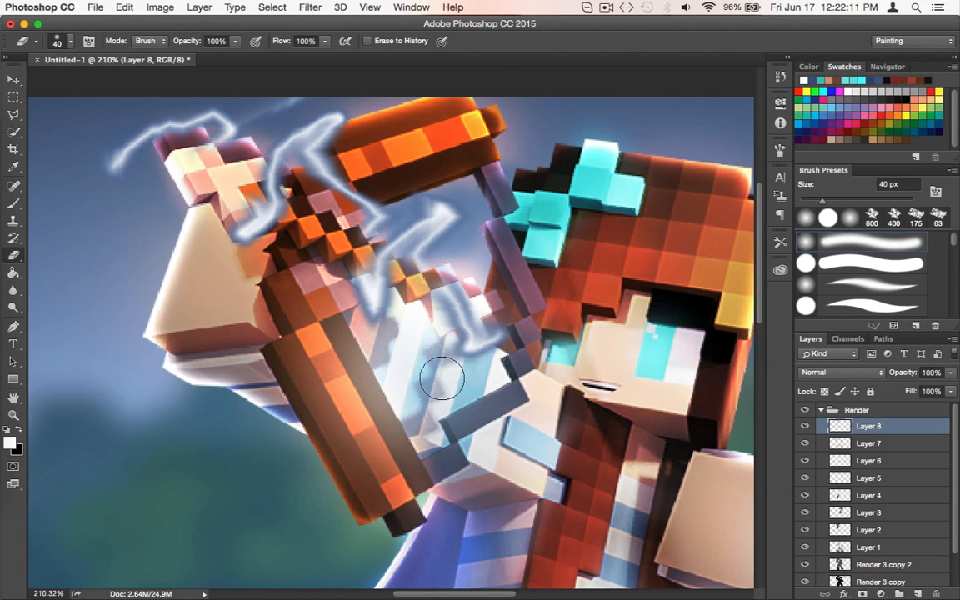
Try the Color Dodge and Linear Dodge (Add) blend modes on Layer 8
scroll(281, 433, "left", 3)
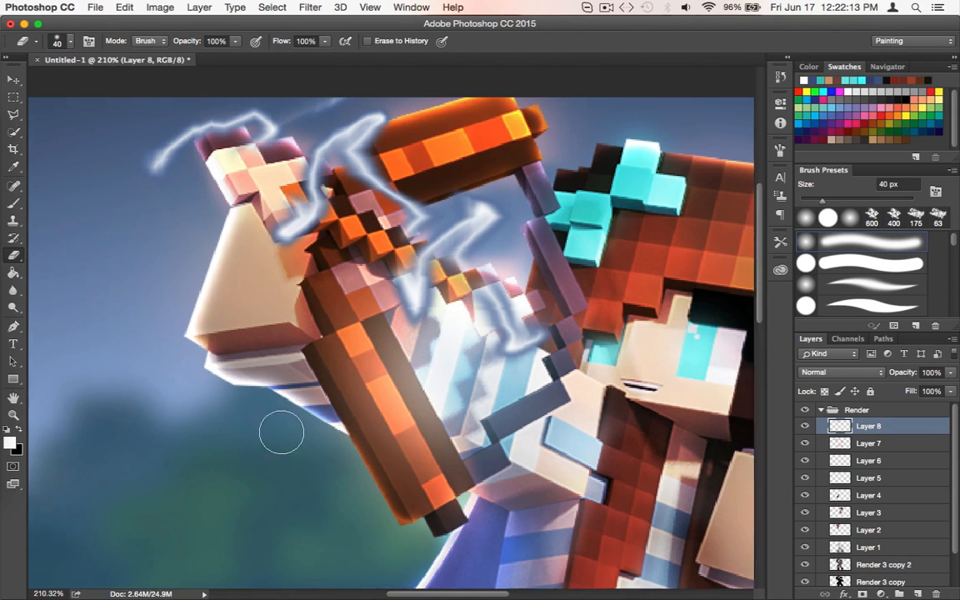
scroll(282, 433, "down", 5)
scroll(730, 390, "down", 3)
scroll(729, 390, "right", 2)
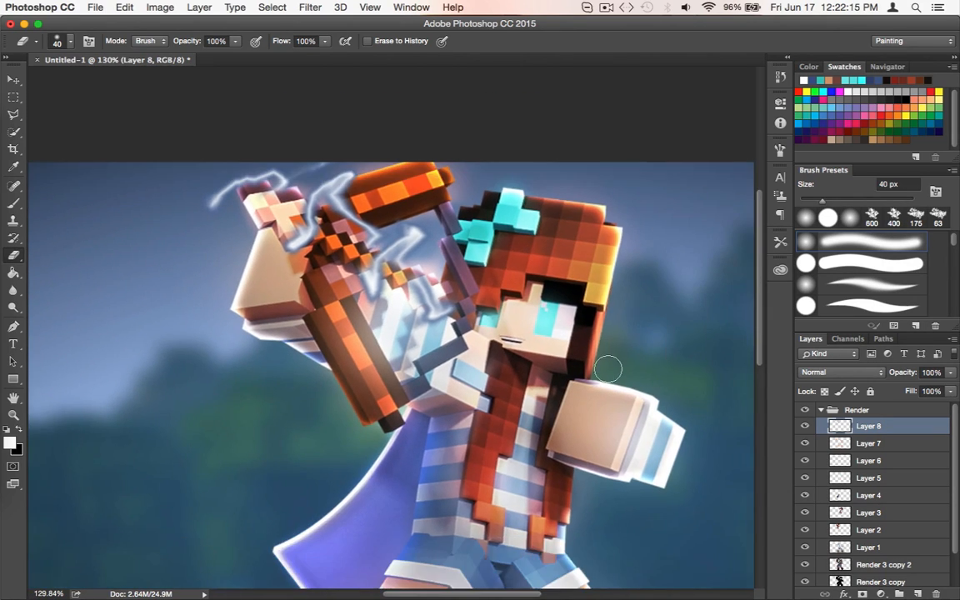
left_click(840, 372)
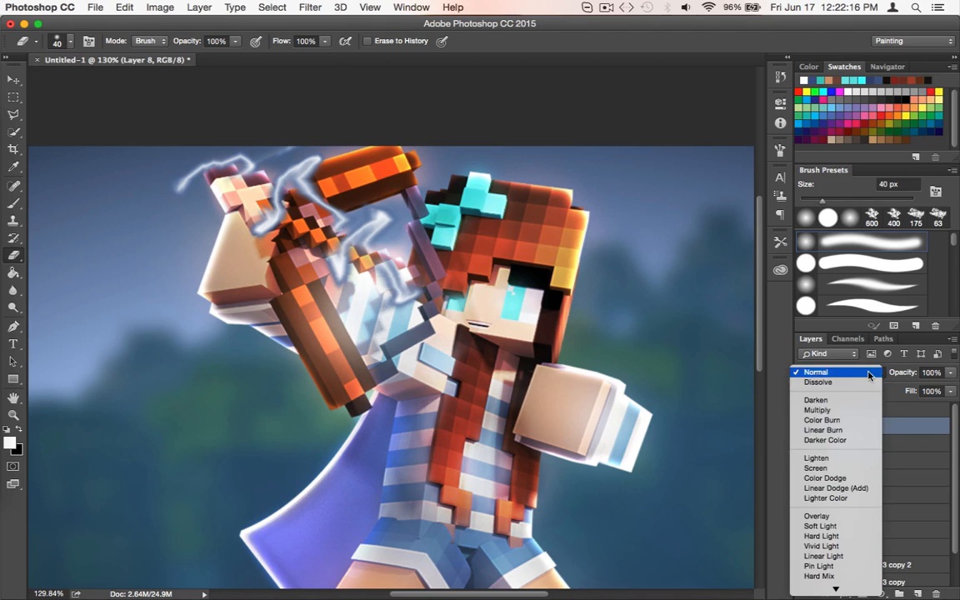
left_click(833, 479)
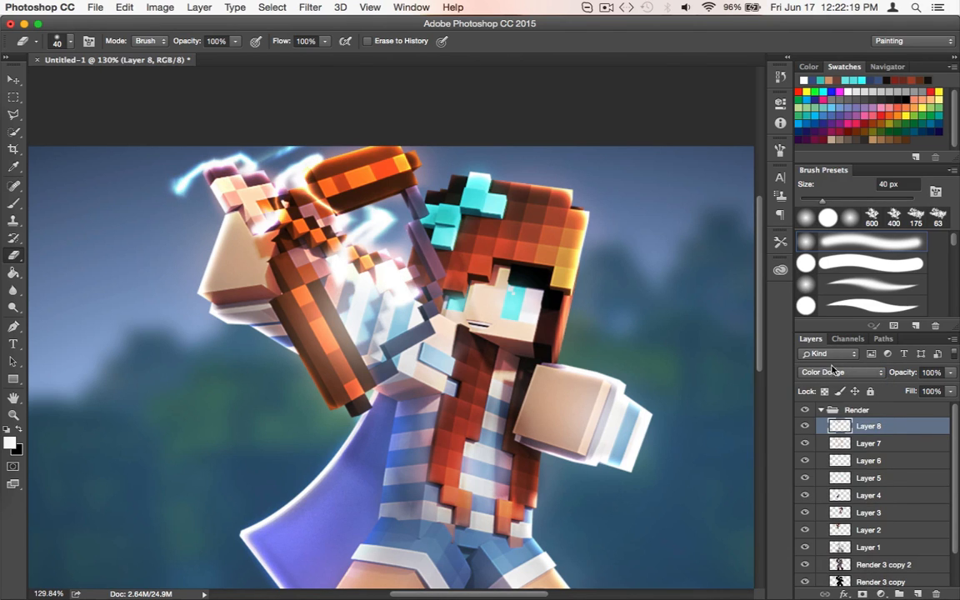
left_click(840, 372)
left_click(825, 381)
Compare the lightning on Layer 8 in the Color Dodge, Screen and Overlay blend modes
scroll(461, 387, "down", 4)
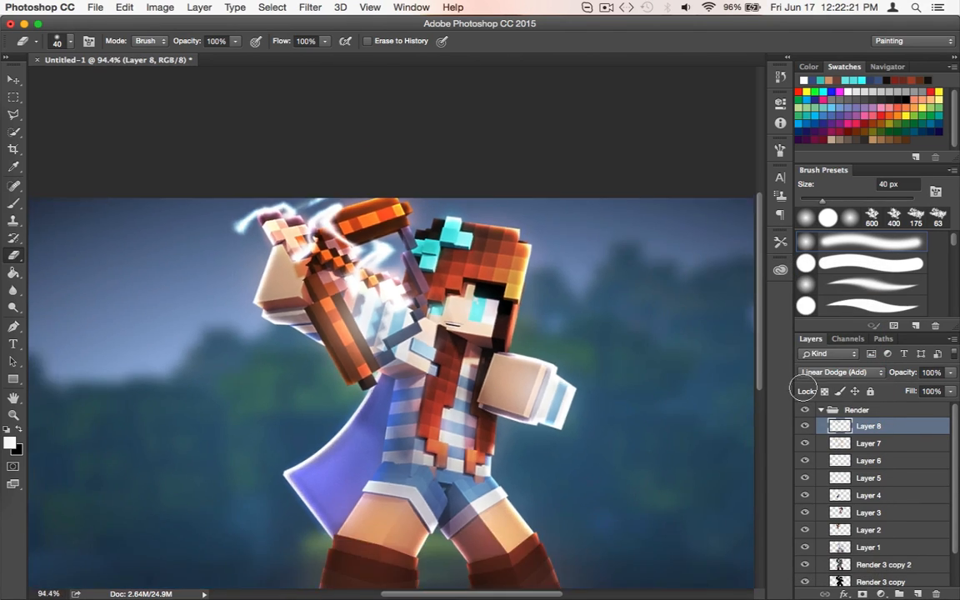
left_click(824, 373)
left_click(826, 363)
left_click(823, 373)
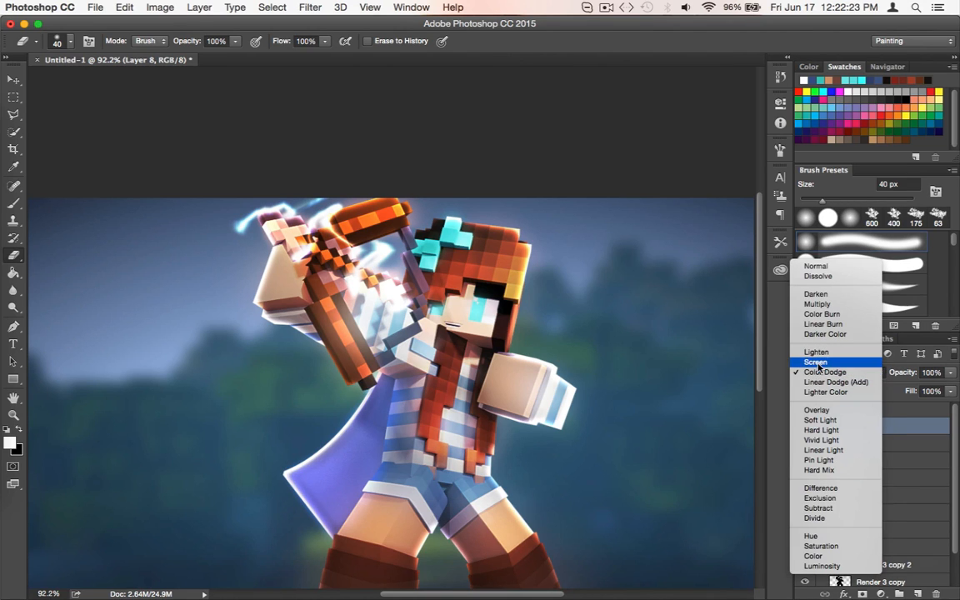
left_click(818, 364)
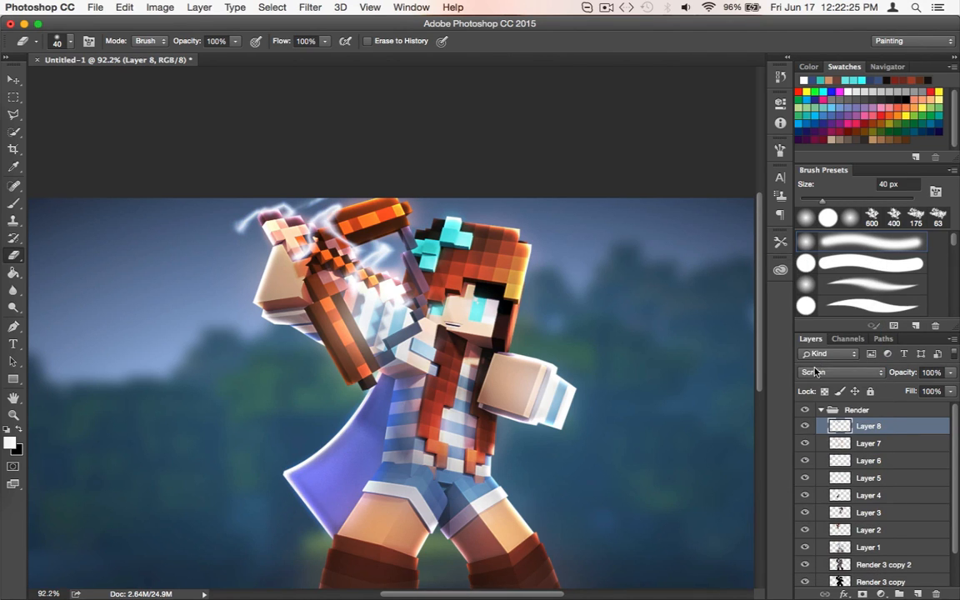
left_click(817, 372)
left_click(813, 420)
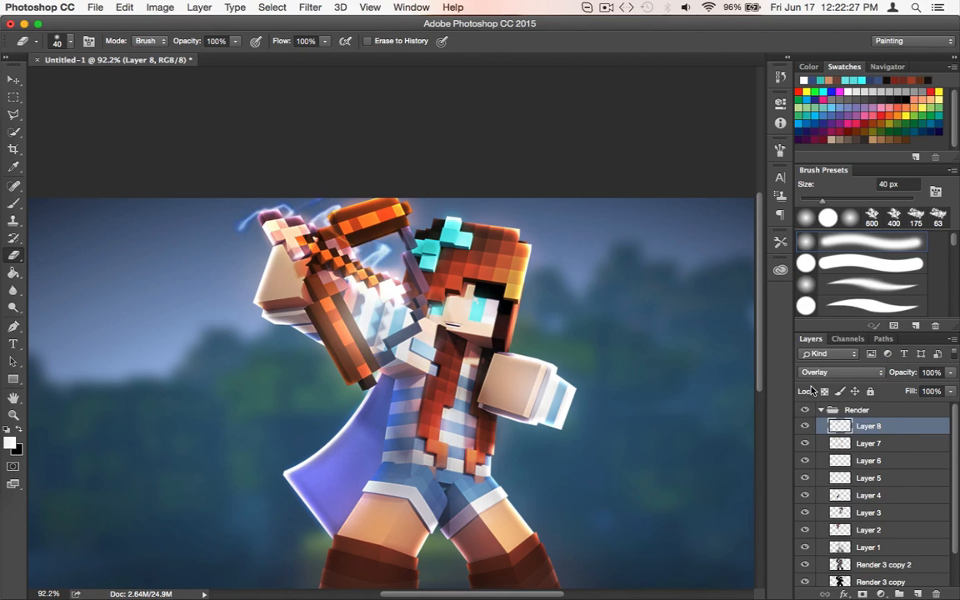
Try the Soft Light, Vivid Light and Hard Light blend modes on Layer 8
left_click(812, 379)
left_click(813, 381)
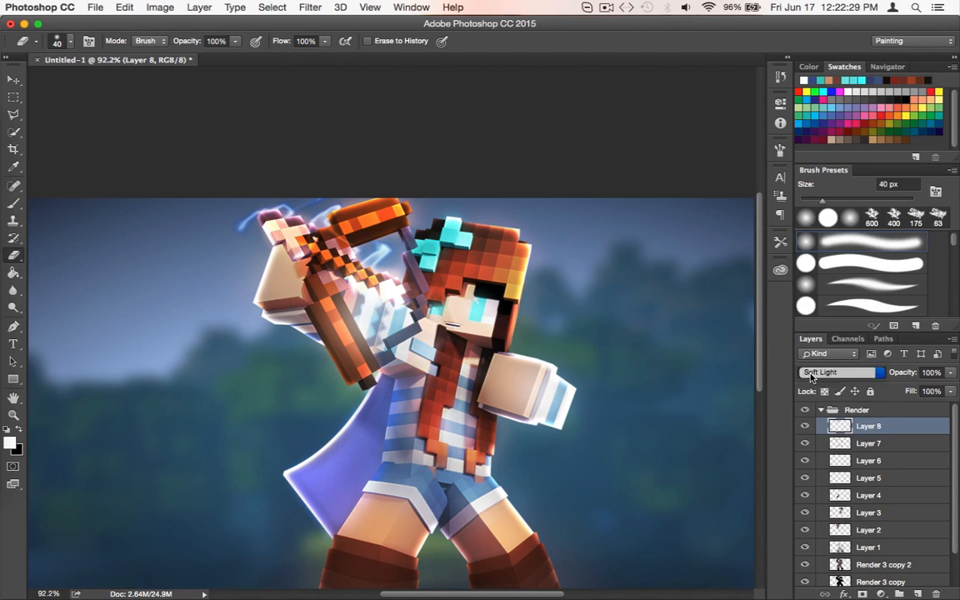
left_click(813, 377)
left_click(812, 392)
left_click(813, 379)
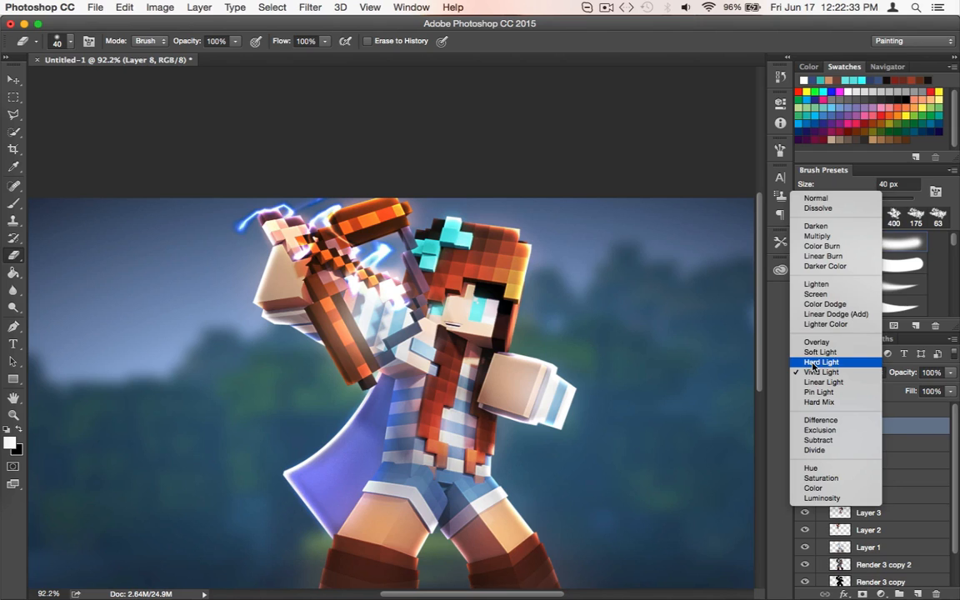
left_click(813, 363)
Compare the lightning on Layer 8 in the Vivid Light, Pin Light and Linear Light blend modes
left_click(815, 373)
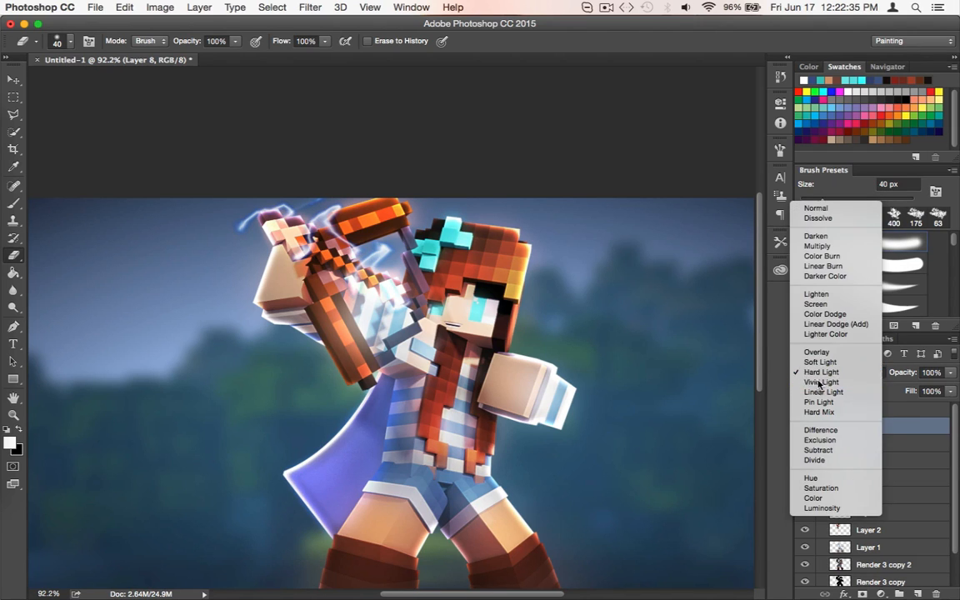
left_click(820, 383)
left_click(820, 373)
left_click(821, 392)
left_click(821, 372)
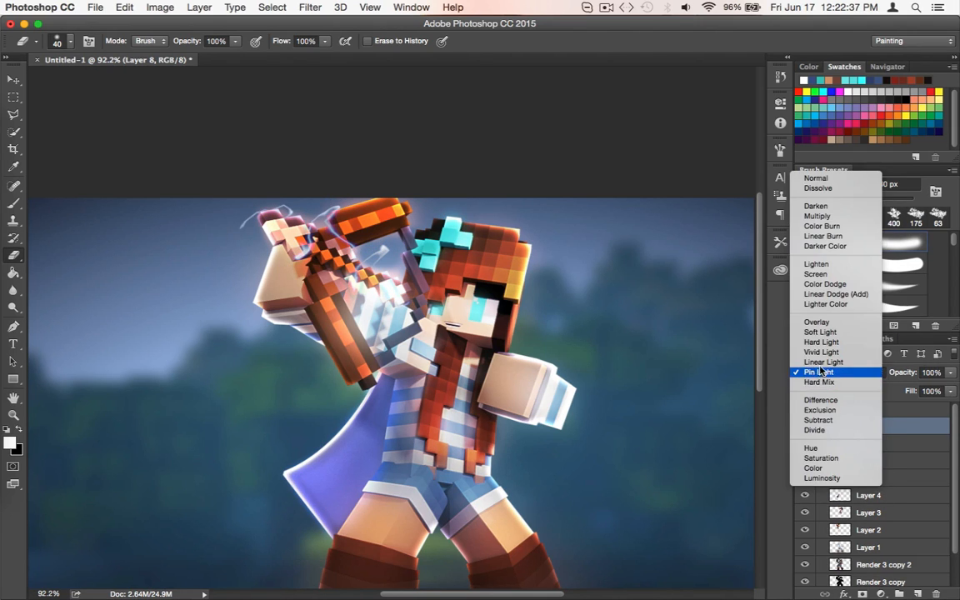
left_click(821, 361)
left_click(821, 372)
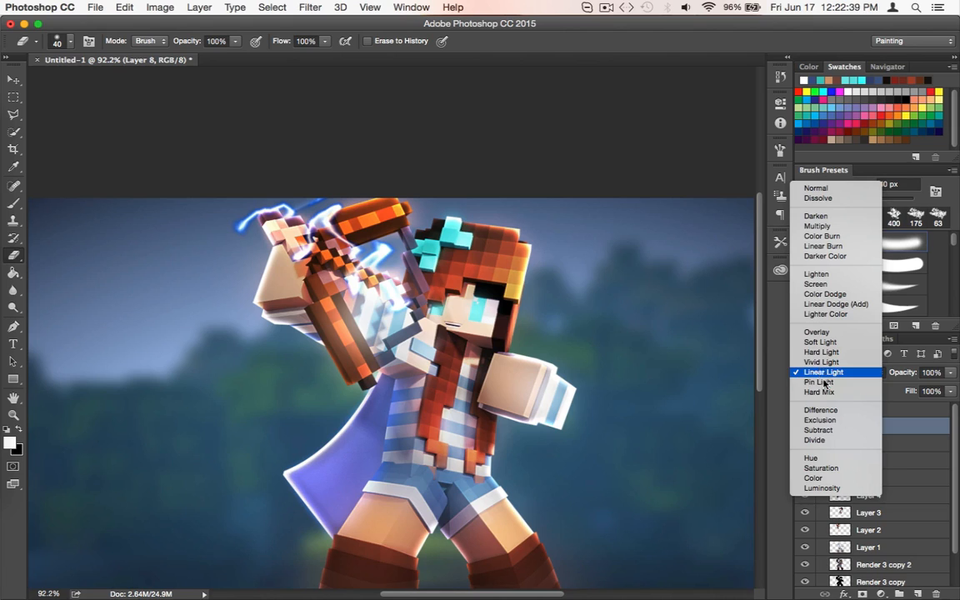
left_click(822, 361)
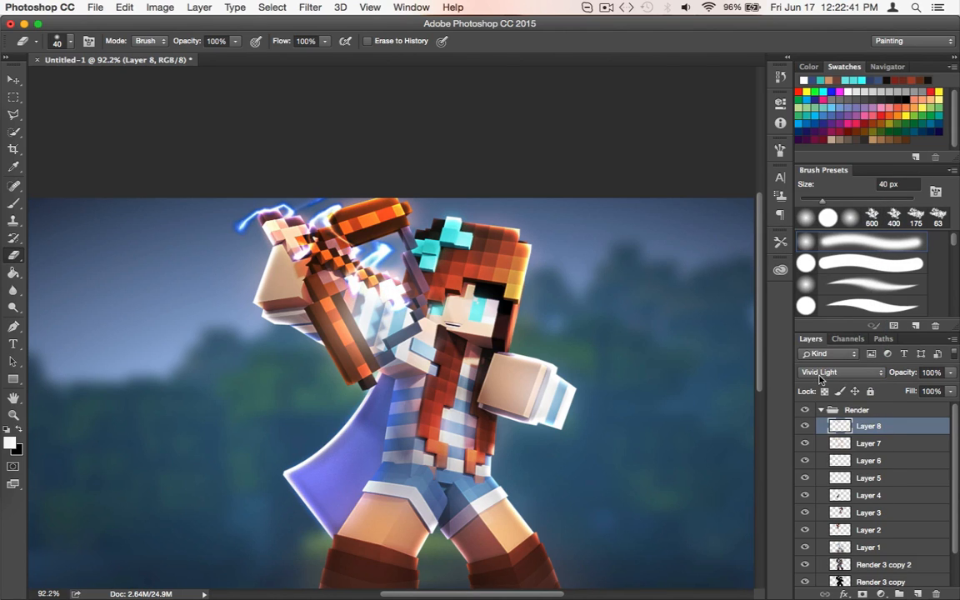
Try the Hard Mix, Difference and Exclusion blend modes on Layer 8
left_click(821, 373)
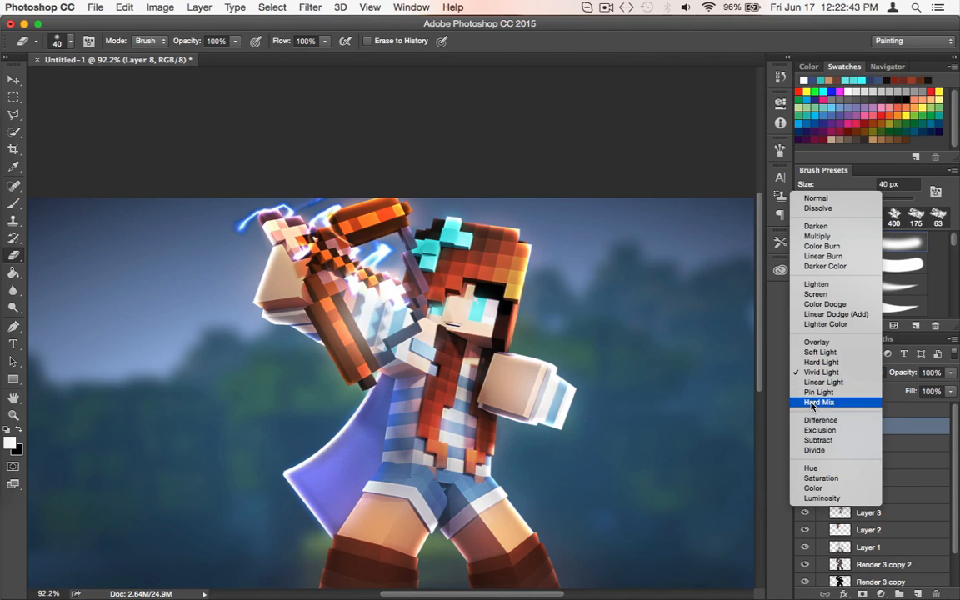
left_click(820, 402)
left_click(815, 377)
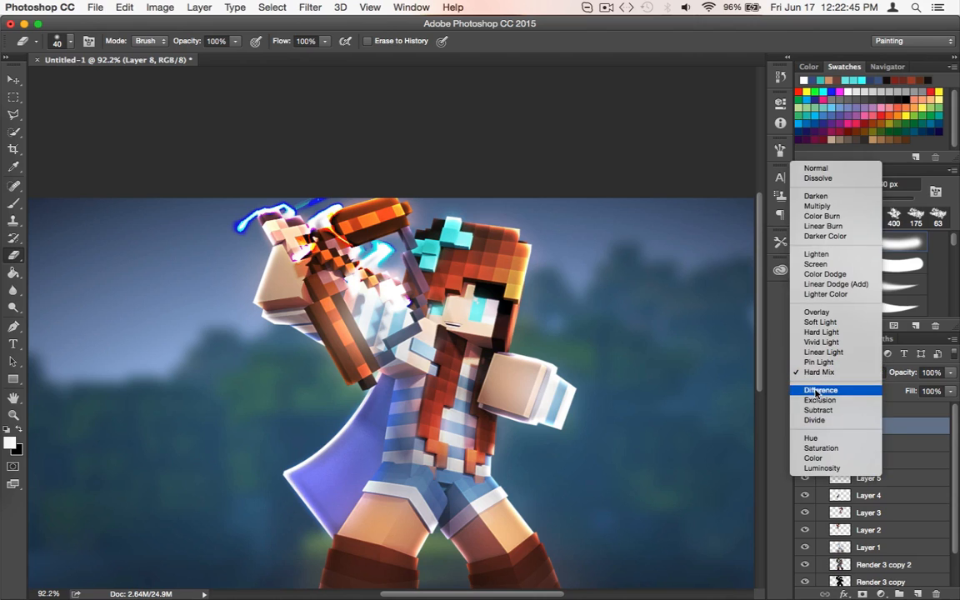
left_click(817, 390)
left_click(816, 375)
left_click(816, 383)
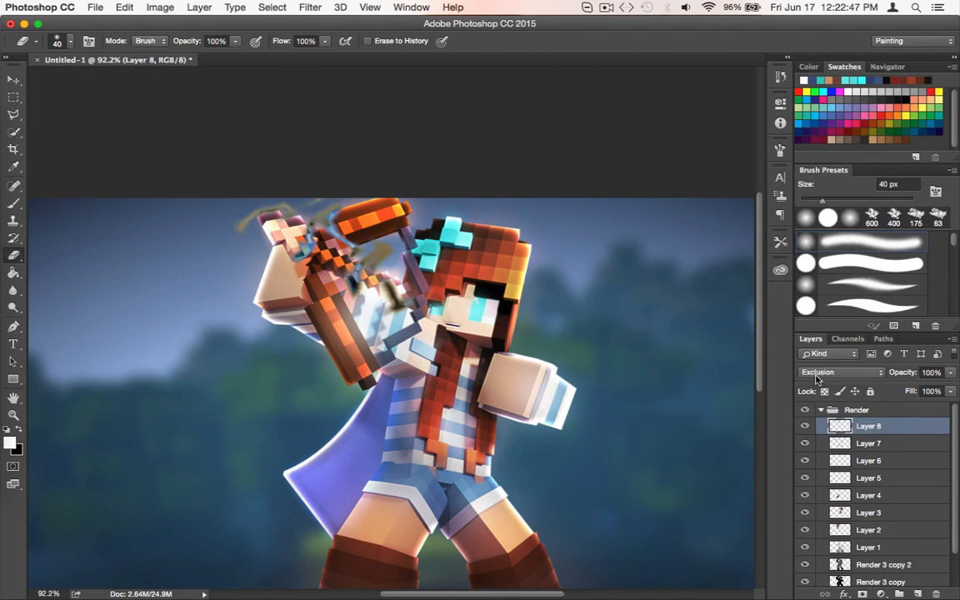
Try the Hue, Saturation, Color and Luminosity blend modes on Layer 8
left_click(816, 375)
left_click(816, 419)
left_click(816, 374)
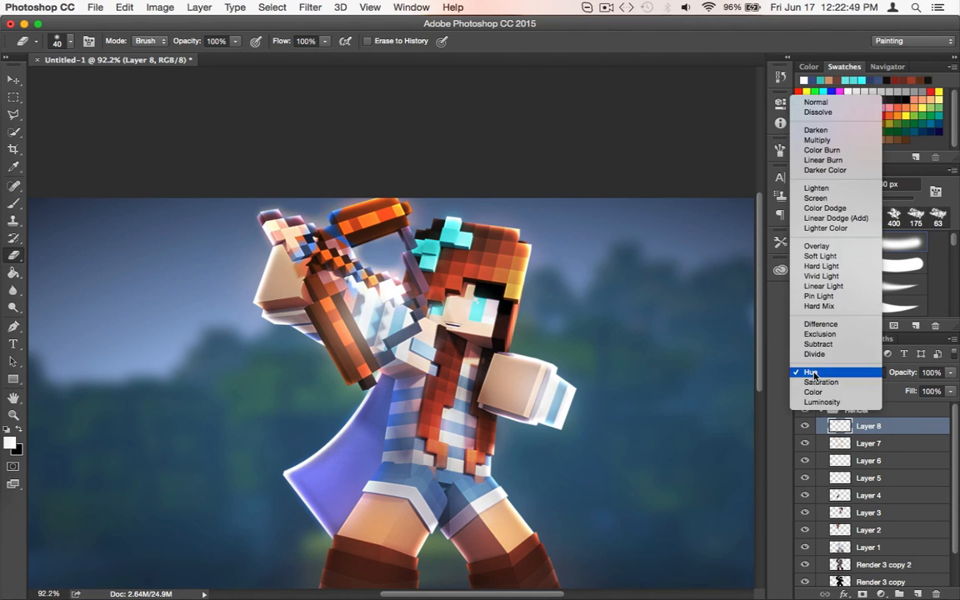
left_click(813, 372)
left_click(816, 374)
left_click(818, 383)
left_click(817, 374)
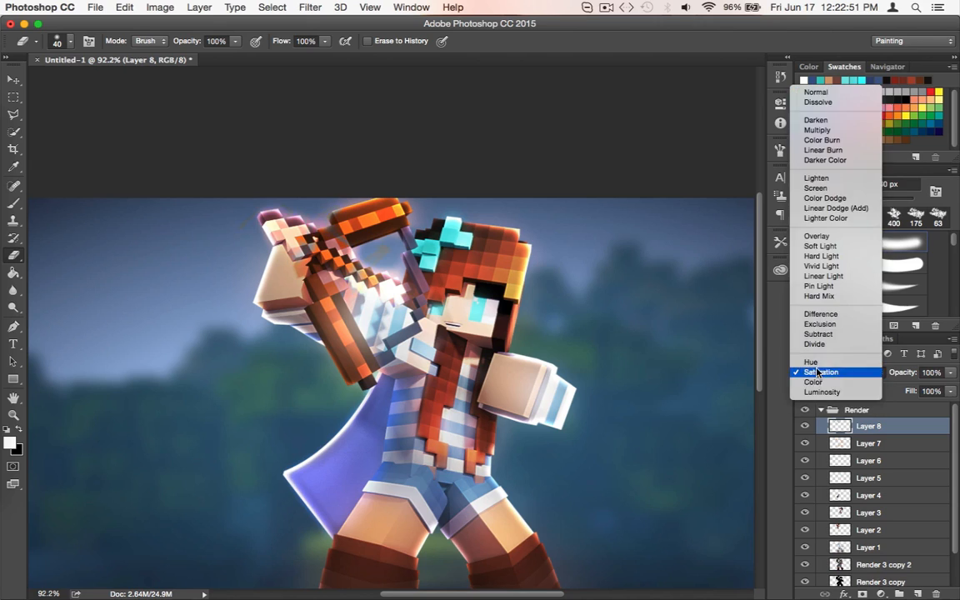
left_click(816, 381)
left_click(816, 372)
left_click(819, 381)
Set Layer 8's blend mode to Vivid Light and duplicate the layer
left_click(820, 375)
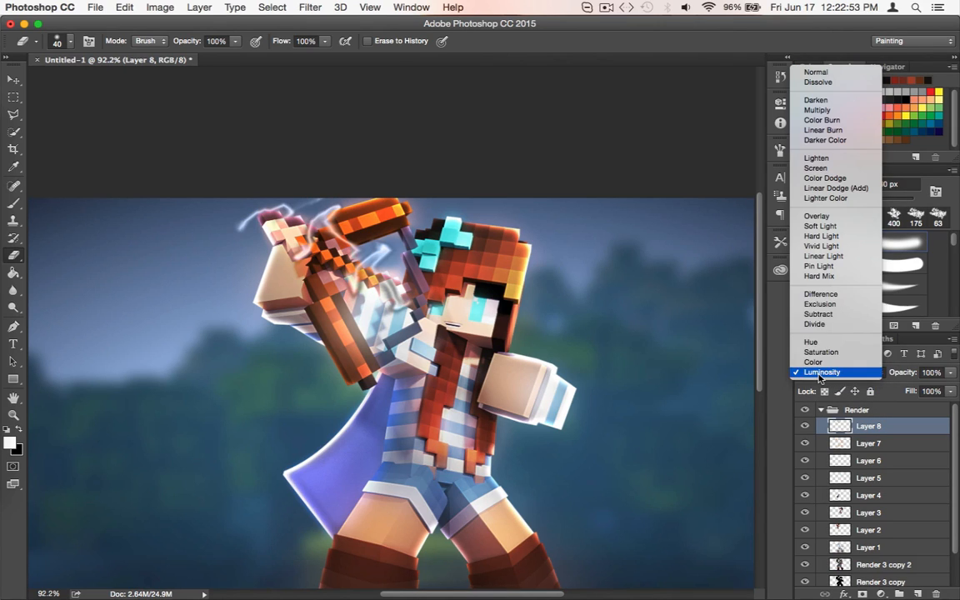
left_click(823, 256)
left_click(815, 372)
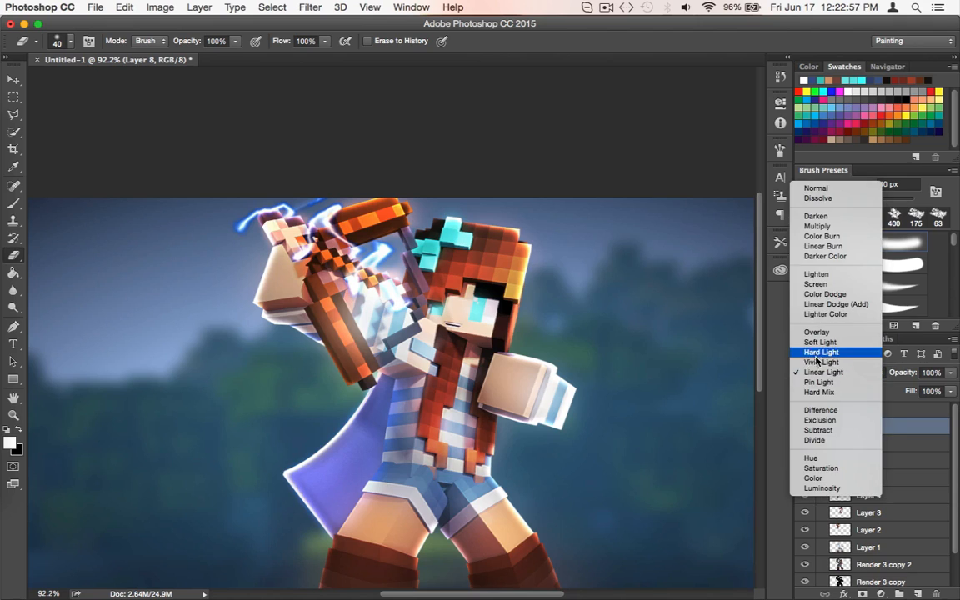
left_click(821, 362)
key("super+j")
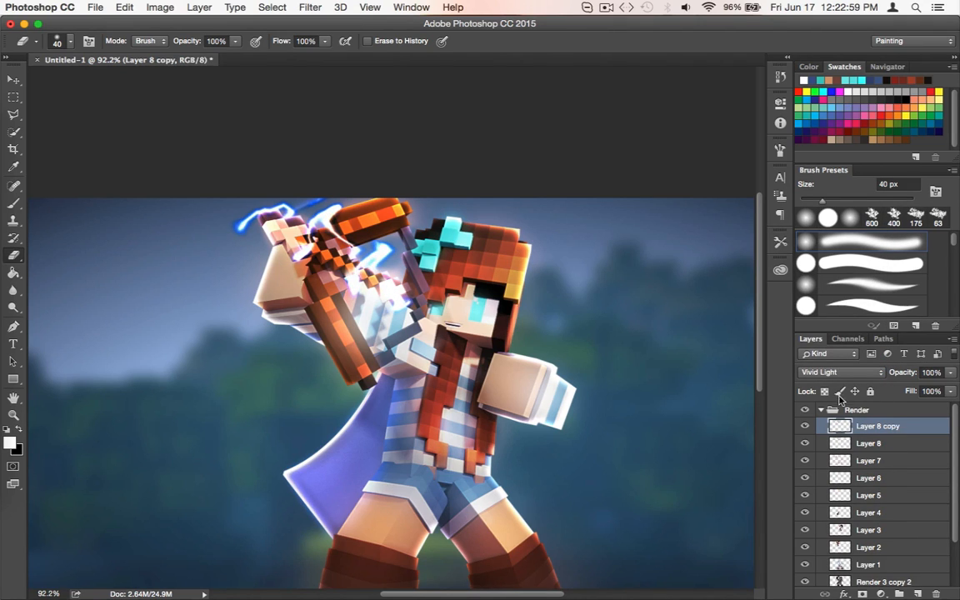
Try the Overlay, Color Dodge and Screen blend modes on Layer 8 copy
left_click(842, 376)
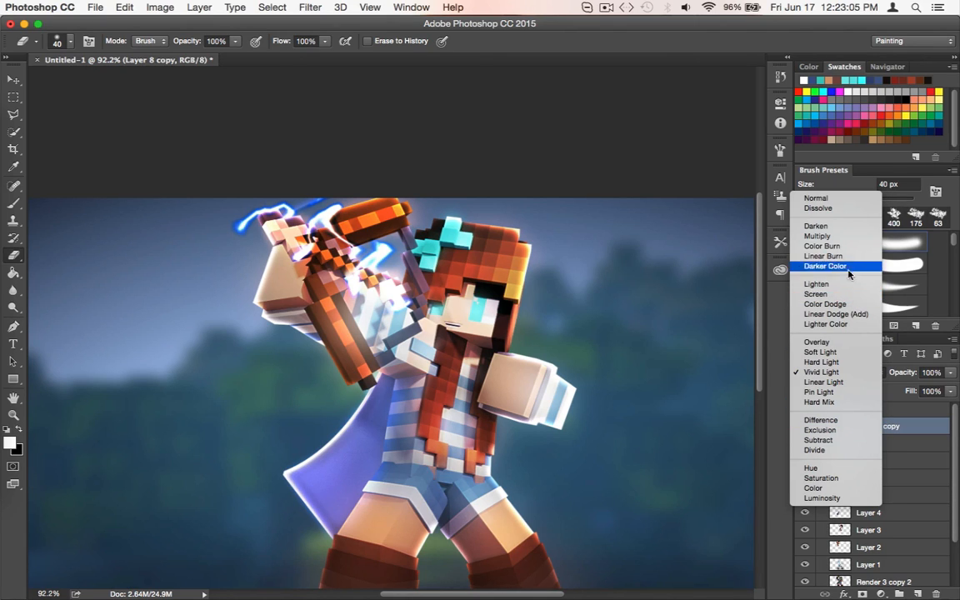
left_click(818, 342)
left_click(823, 378)
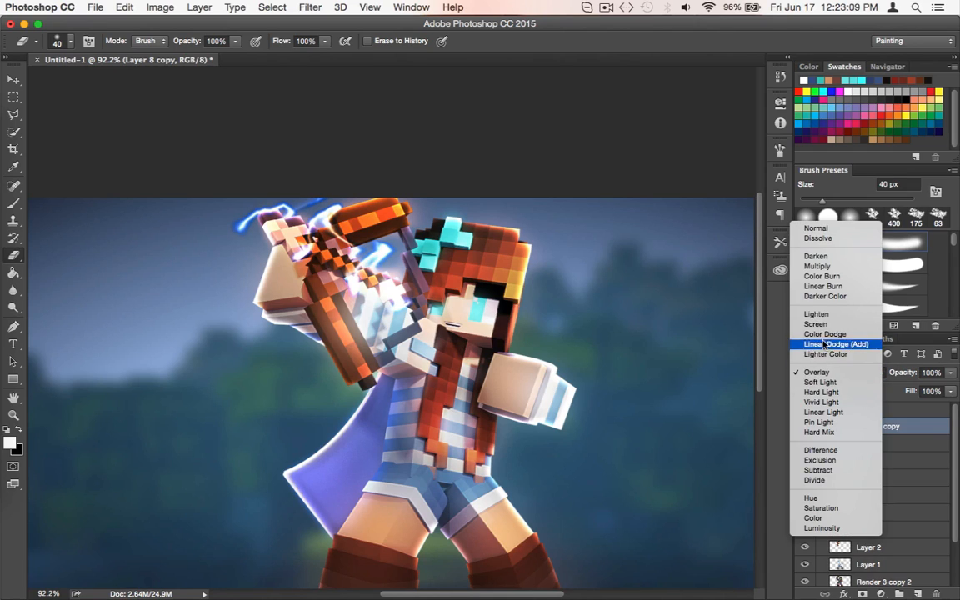
left_click(822, 332)
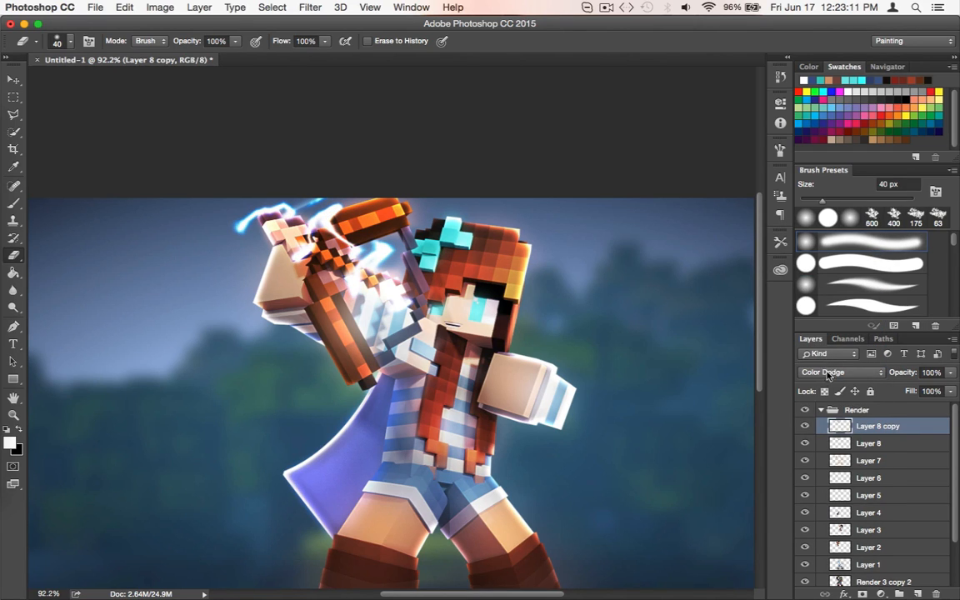
left_click(828, 378)
left_click(823, 363)
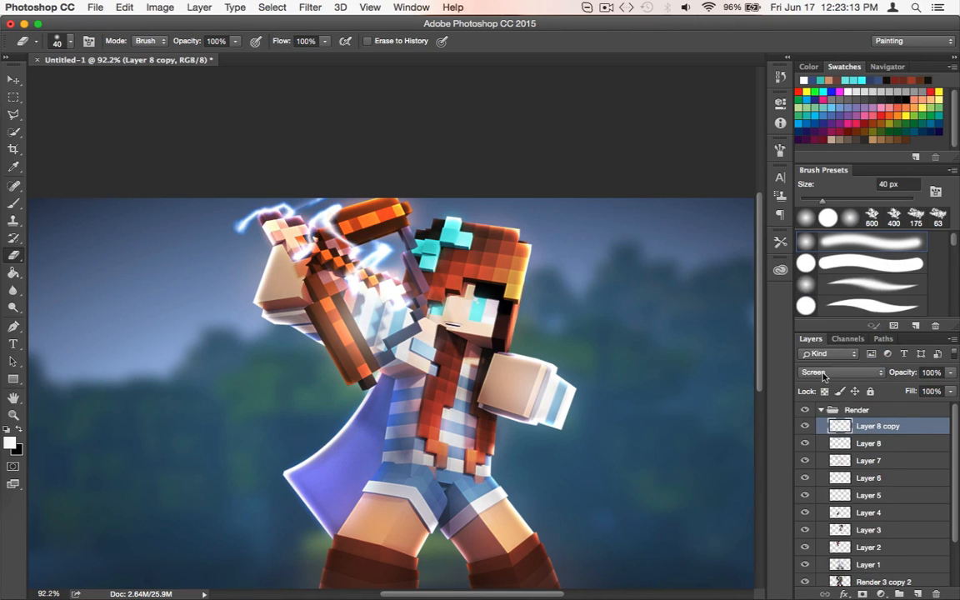
Set Layer 8 copy's blend mode to Overlay and inspect the lightning around the raised arm up close
left_click(825, 376)
left_click(819, 421)
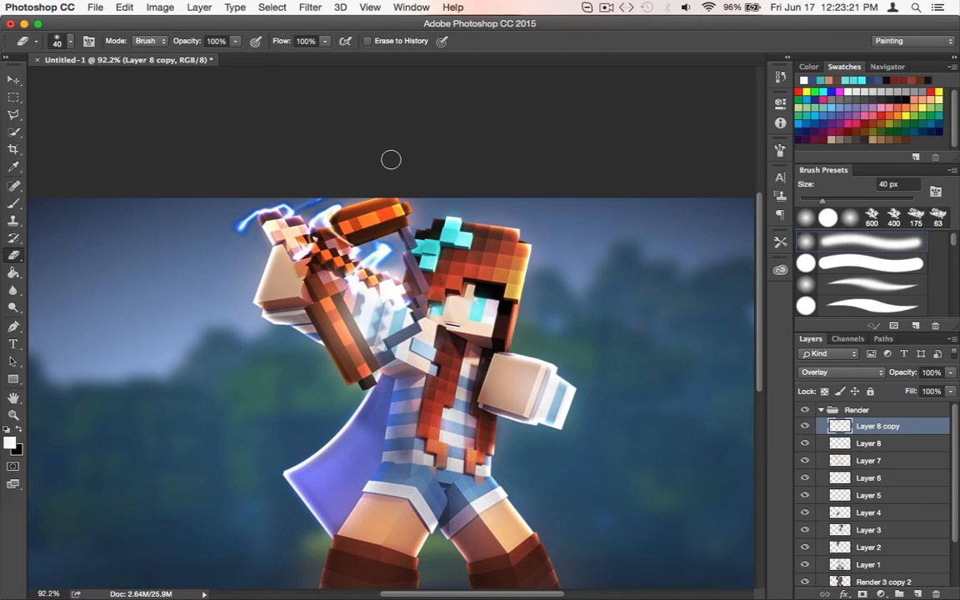
scroll(391, 159, "up", 5)
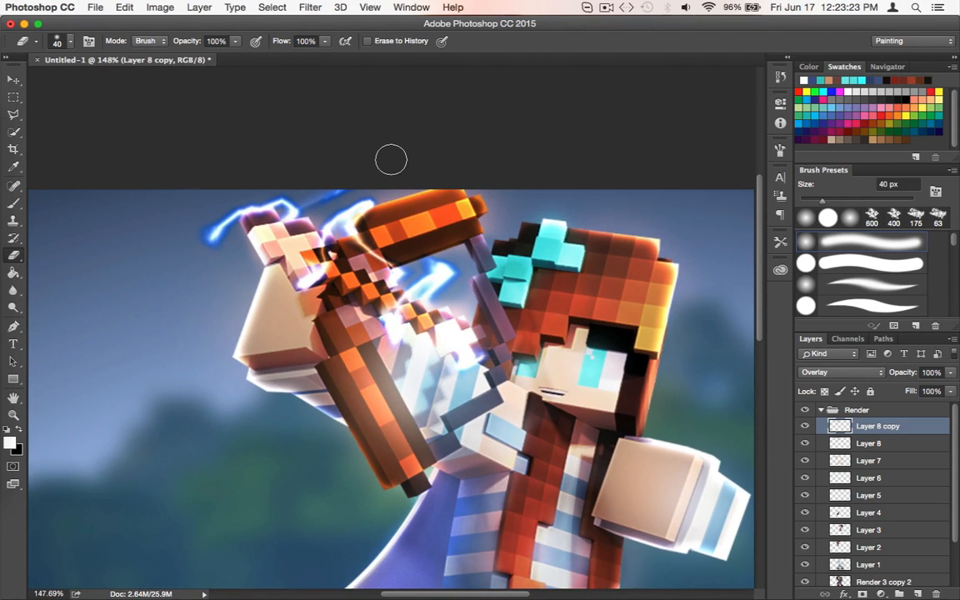
scroll(391, 159, "up", 3)
scroll(391, 159, "down", 7)
scroll(391, 159, "up", 6)
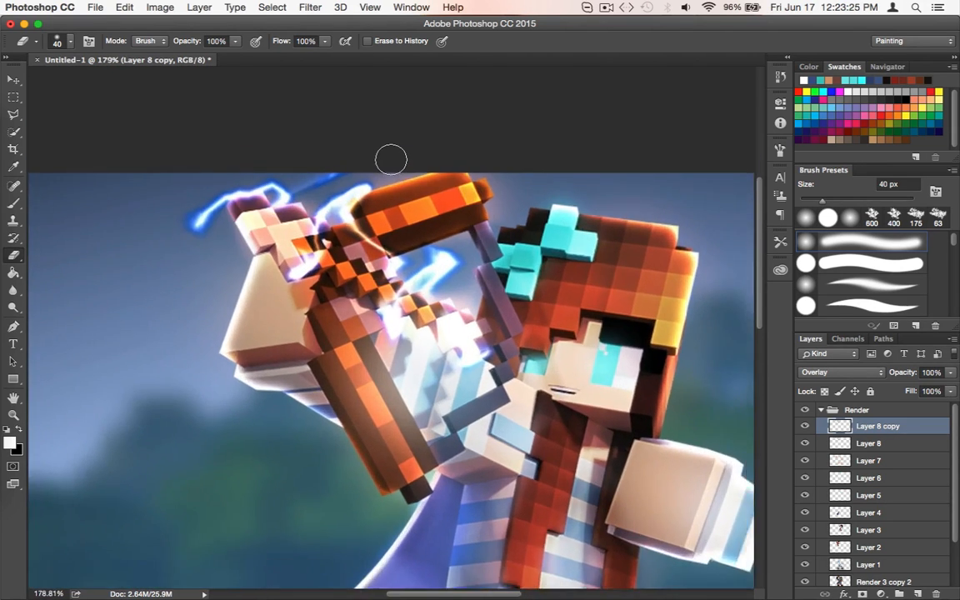
scroll(391, 159, "down", 6)
Try stacking Layer 8 above Layer 8 copy, and restore the previous layer order
left_click_drag(881, 427, 881, 425)
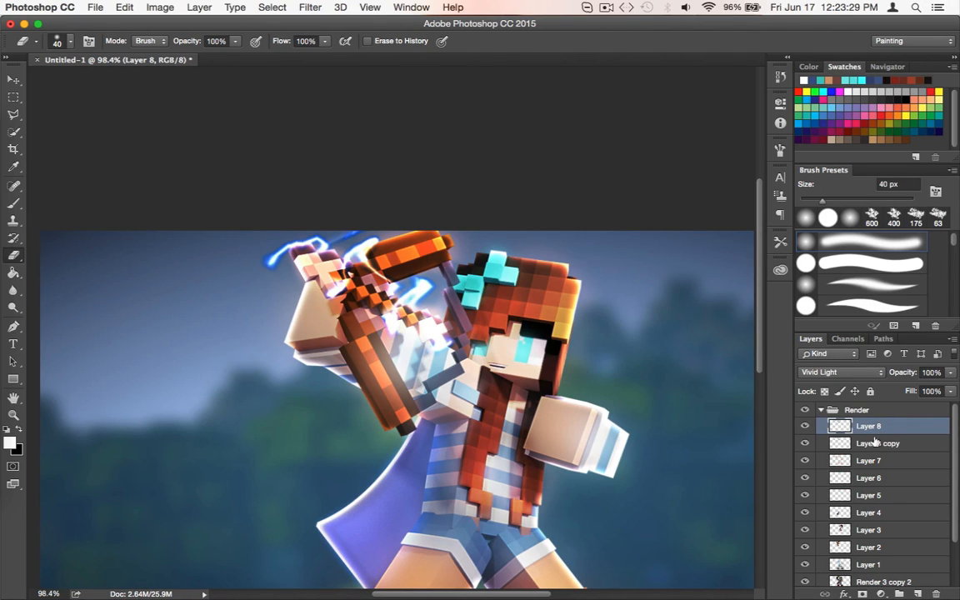
left_click_drag(917, 435, 895, 454)
scroll(615, 421, "down", 8)
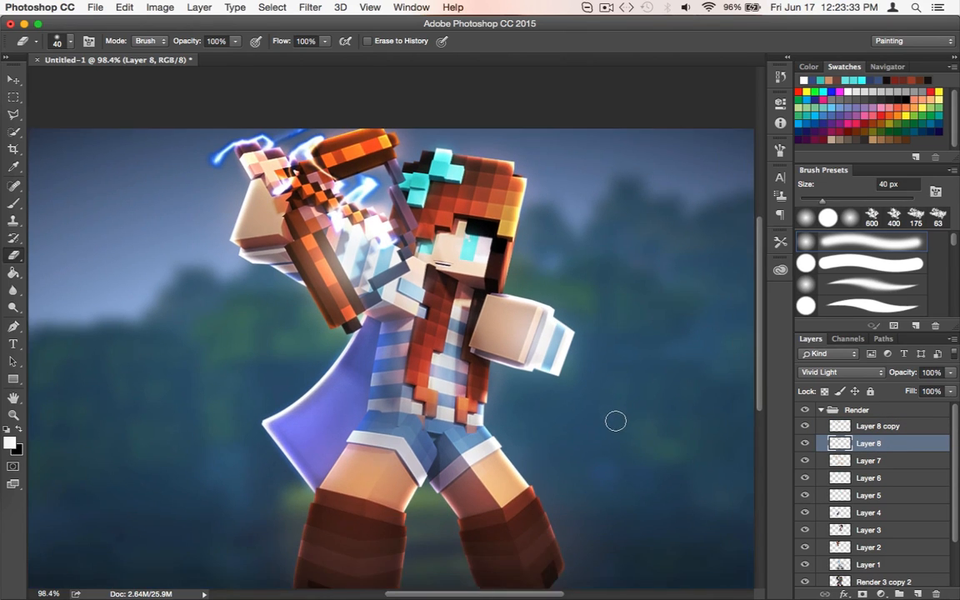
scroll(445, 300, "down", 2)
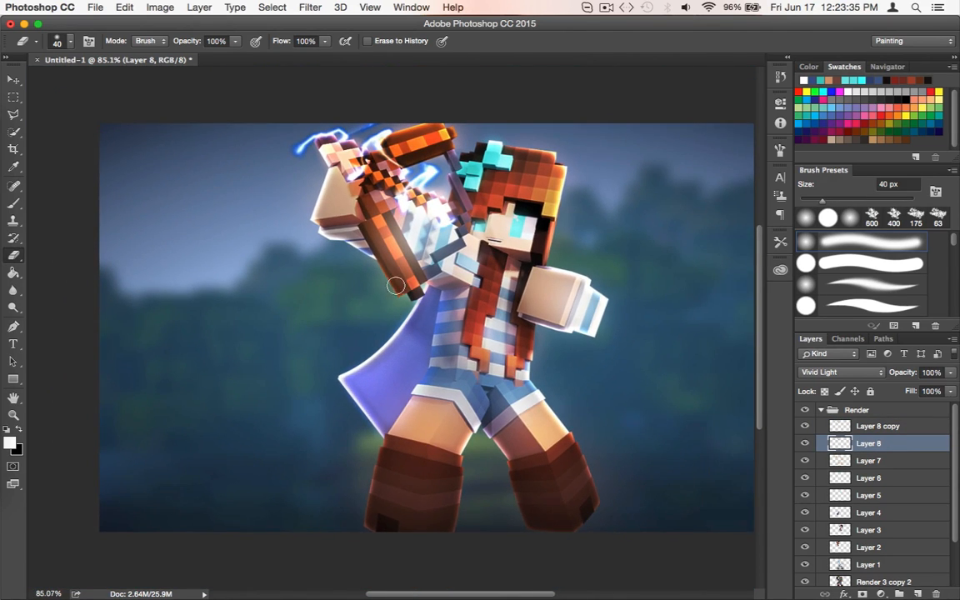
scroll(395, 286, "up", 4)
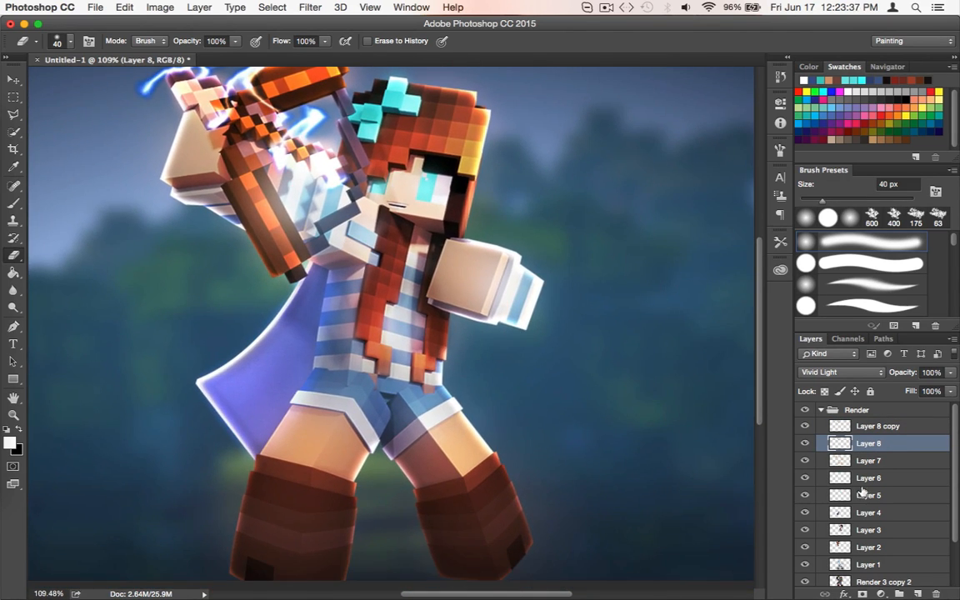
Add a new layer directly above Render 3 and clip it to that layer
scroll(863, 492, "down", 3)
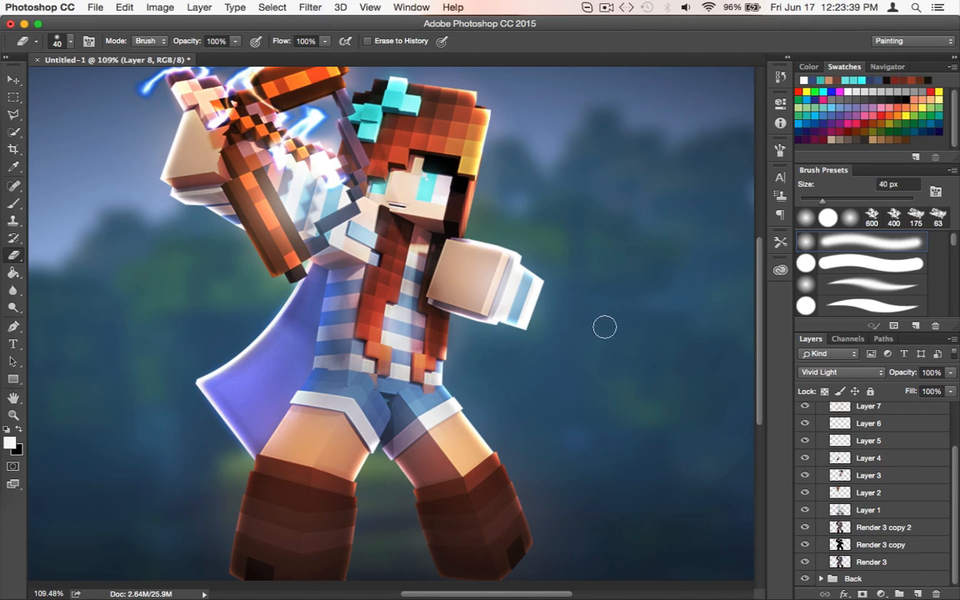
scroll(604, 326, "up", 1)
left_click(869, 563)
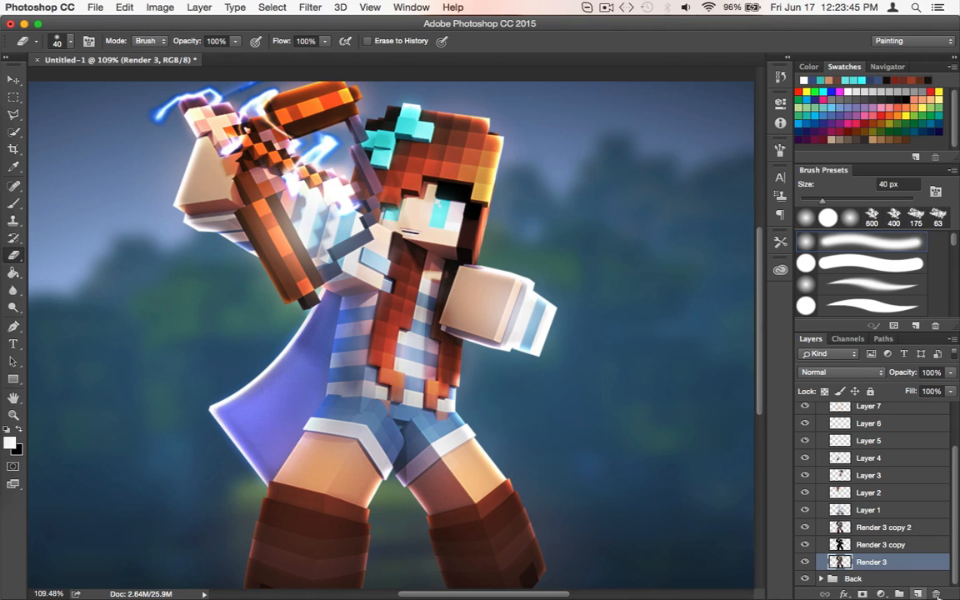
left_click(917, 594)
right_click(882, 544)
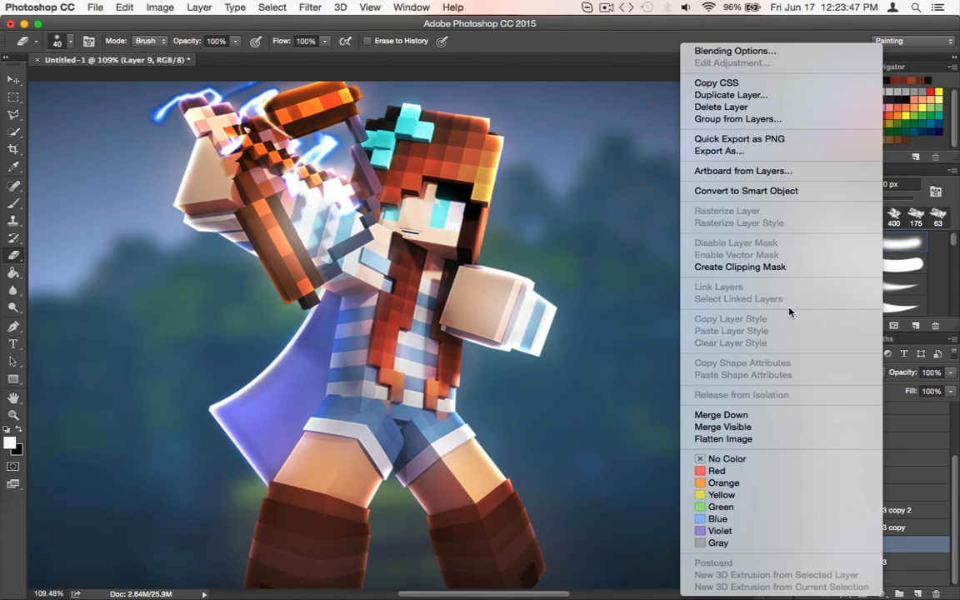
left_click(773, 268)
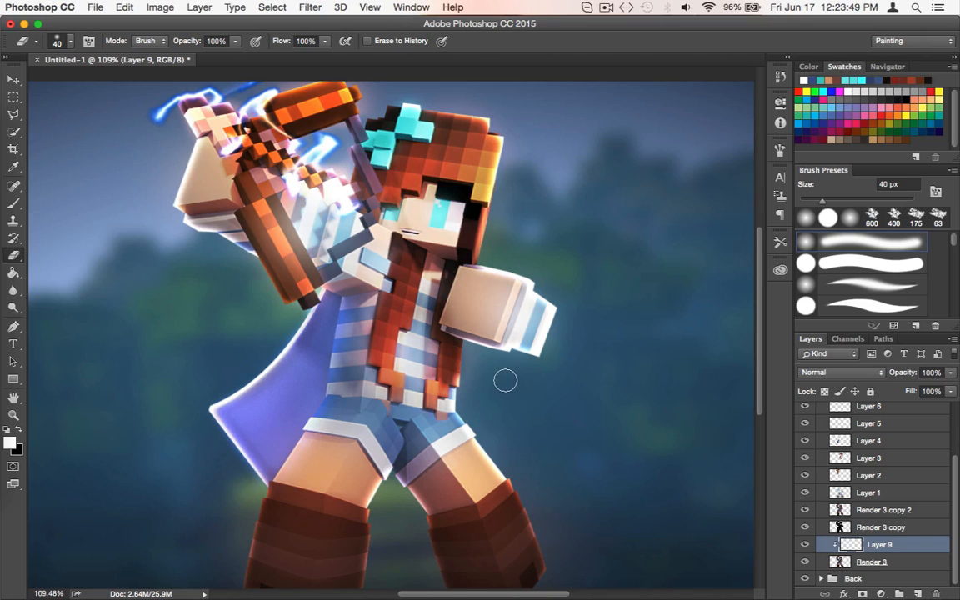
Paint blue sampled from the lightning over the upper hair and weapon on Layer 9 with a soft 300 px brush
scroll(503, 379, "down", 1)
scroll(503, 380, "down", 4)
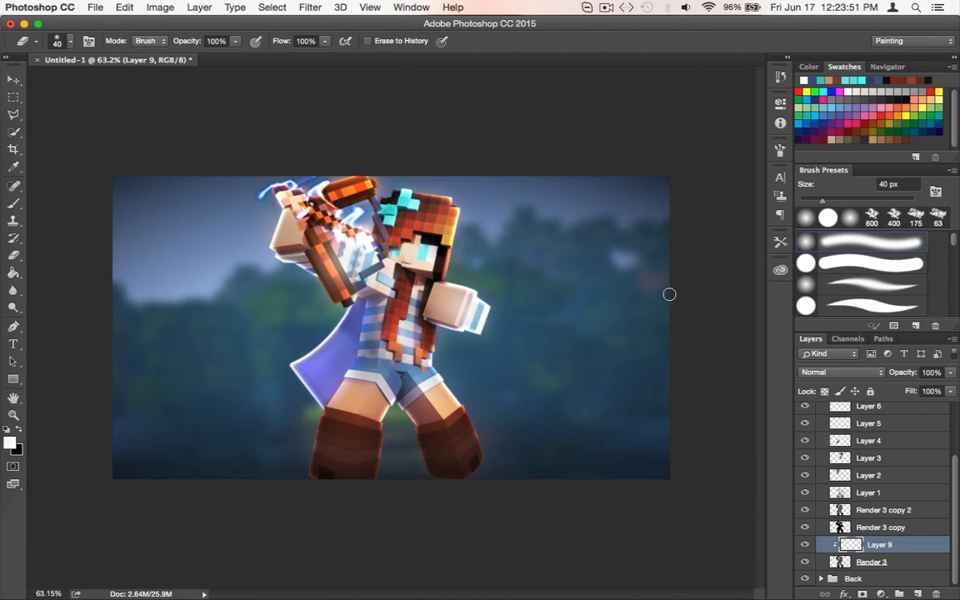
key("b")
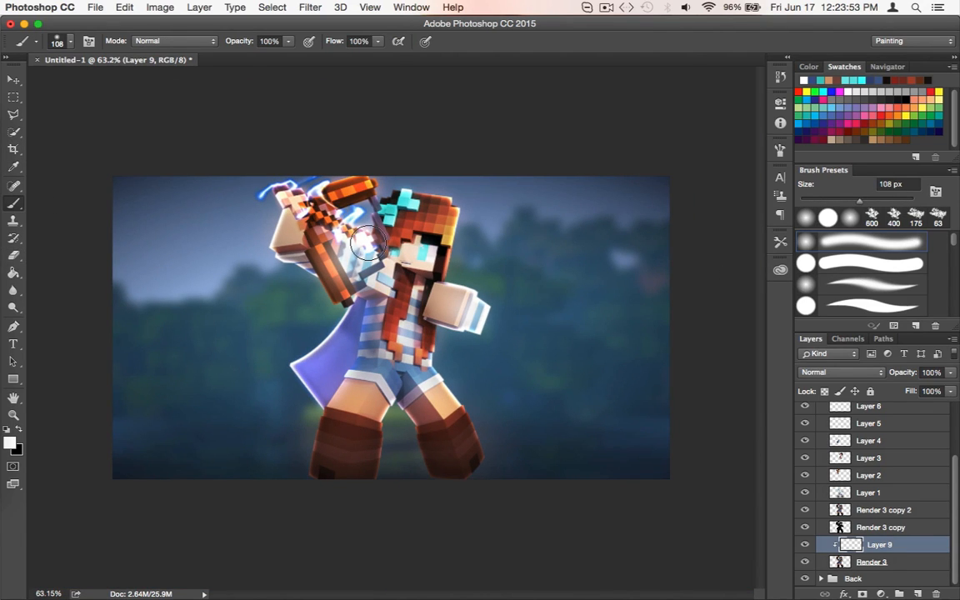
key("bracketright")
key("bracketright")
key("bracketright")
key("bracketright")
key("bracketright")
key("bracketright")
left_click(261, 192, "alt")
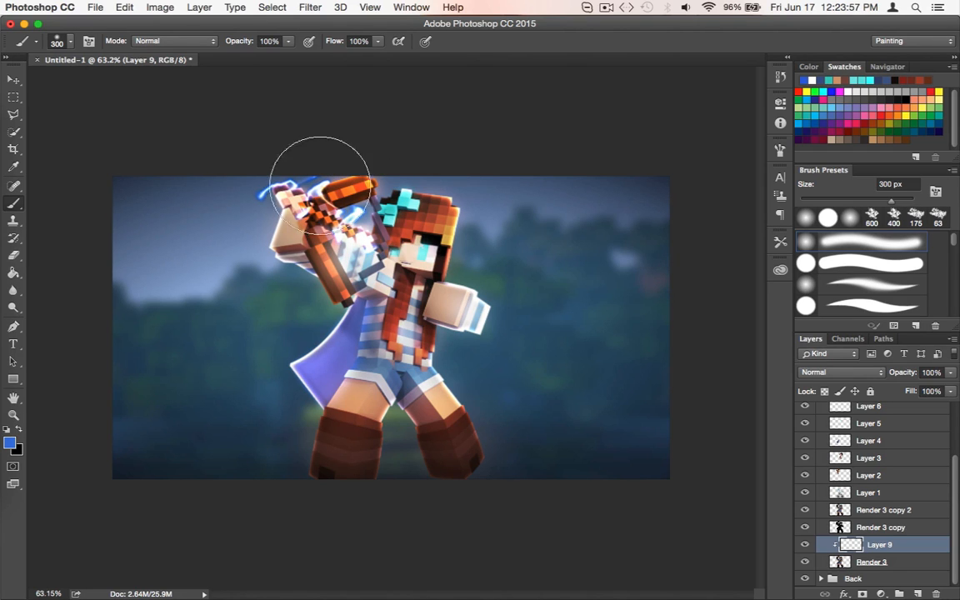
mouse_move(324, 167)
left_mouse_down()
mouse_move(335, 141)
mouse_move(348, 143)
left_mouse_up()
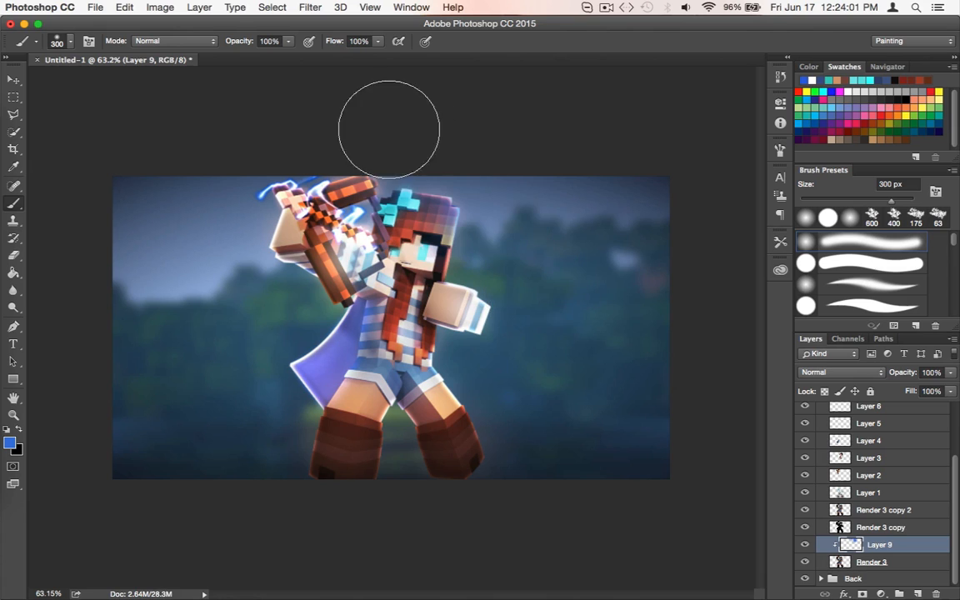
left_click_drag(387, 124, 363, 173)
Brush the same blue over the cape, the boot below it and the weapon on Layer 9
mouse_move(272, 304)
left_mouse_down()
mouse_move(304, 350)
mouse_move(275, 333)
mouse_move(277, 388)
mouse_move(222, 472)
left_mouse_up()
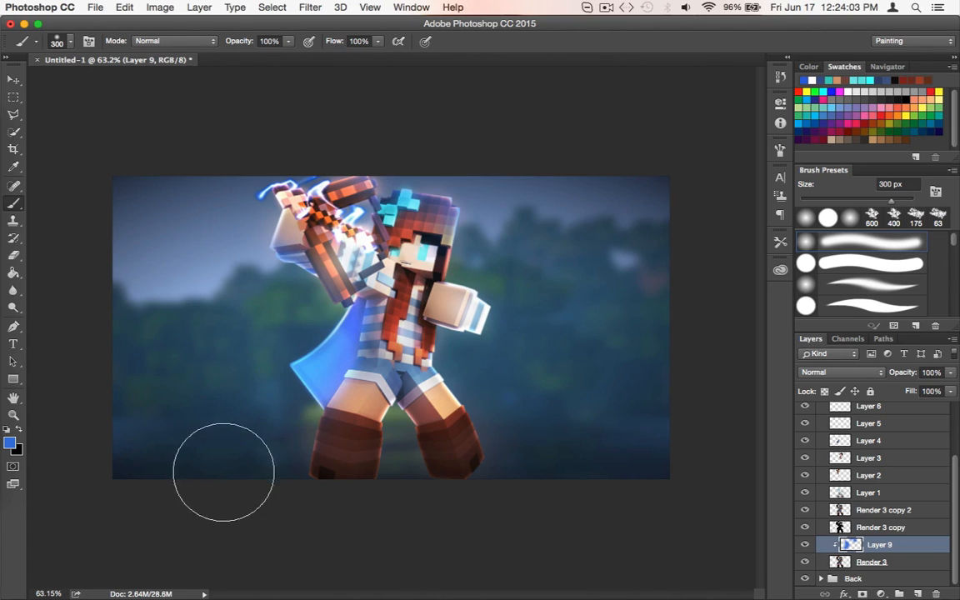
mouse_move(326, 320)
left_mouse_down()
mouse_move(327, 379)
mouse_move(240, 521)
left_mouse_up()
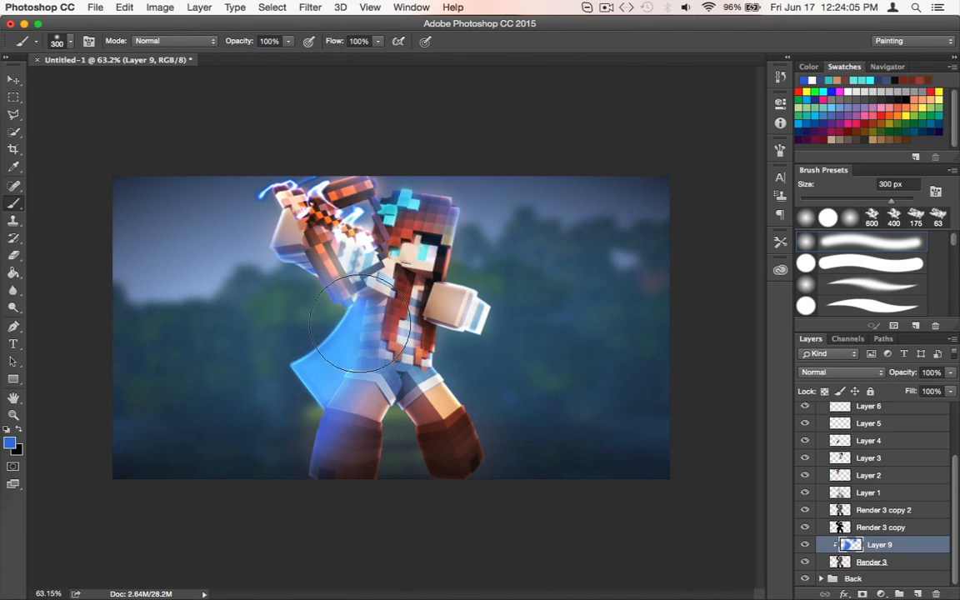
left_click_drag(348, 202, 339, 167)
Remove some of the blue from the weapon on Layer 9 with the eraser set to 99 px
key("e")
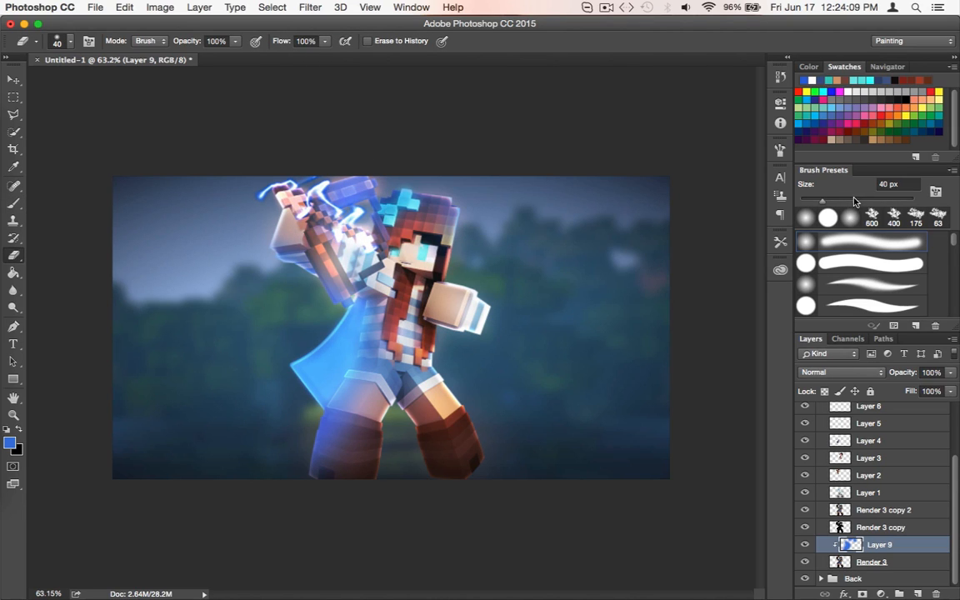
mouse_move(417, 208)
left_mouse_down()
mouse_move(329, 213)
mouse_move(359, 210)
left_mouse_up()
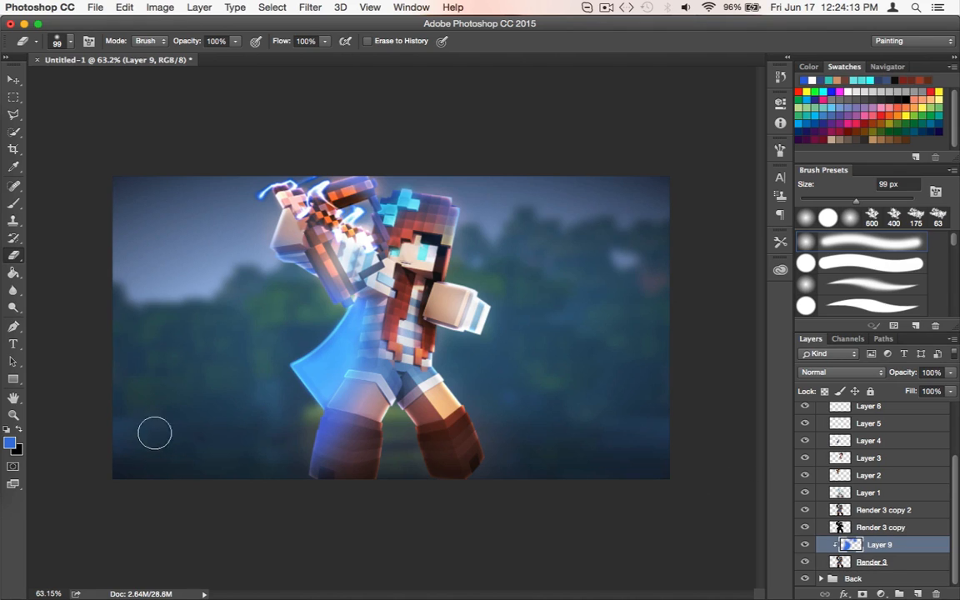
Erase the blue over the thigh on Layer 9 and set the layer's blend mode to Screen
mouse_move(314, 386)
left_mouse_down()
mouse_move(330, 354)
mouse_move(304, 425)
left_mouse_up()
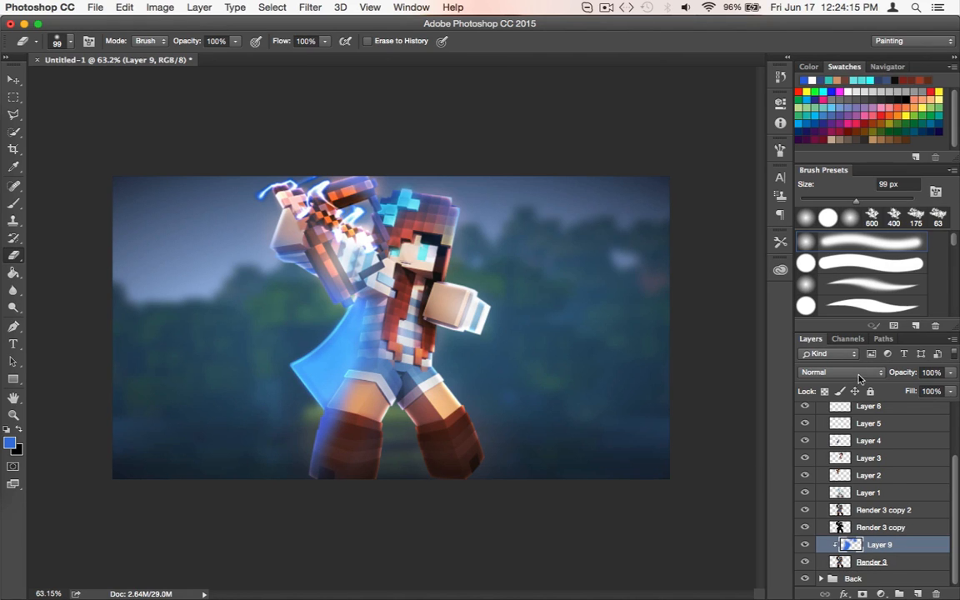
left_click(858, 375)
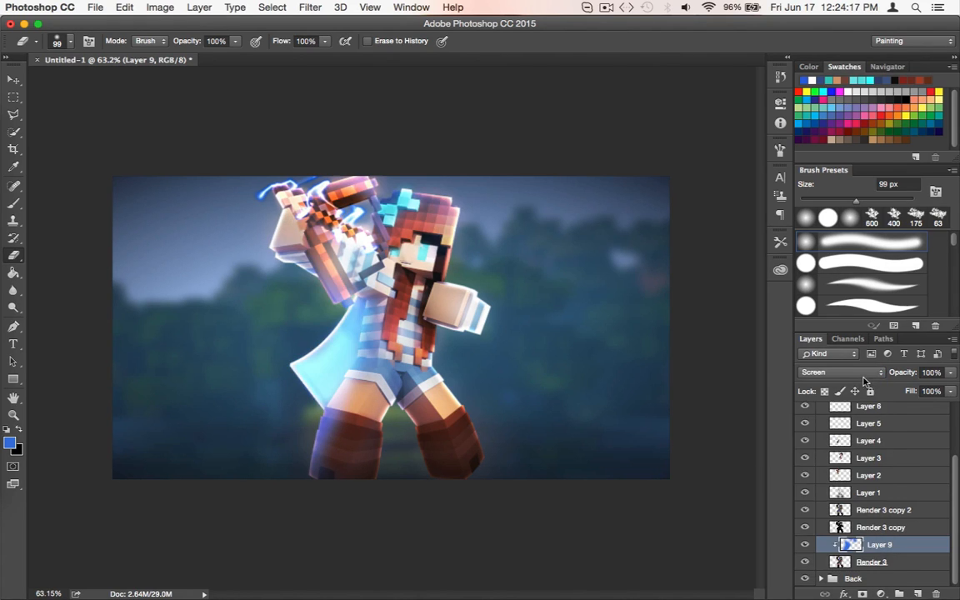
left_click(947, 374)
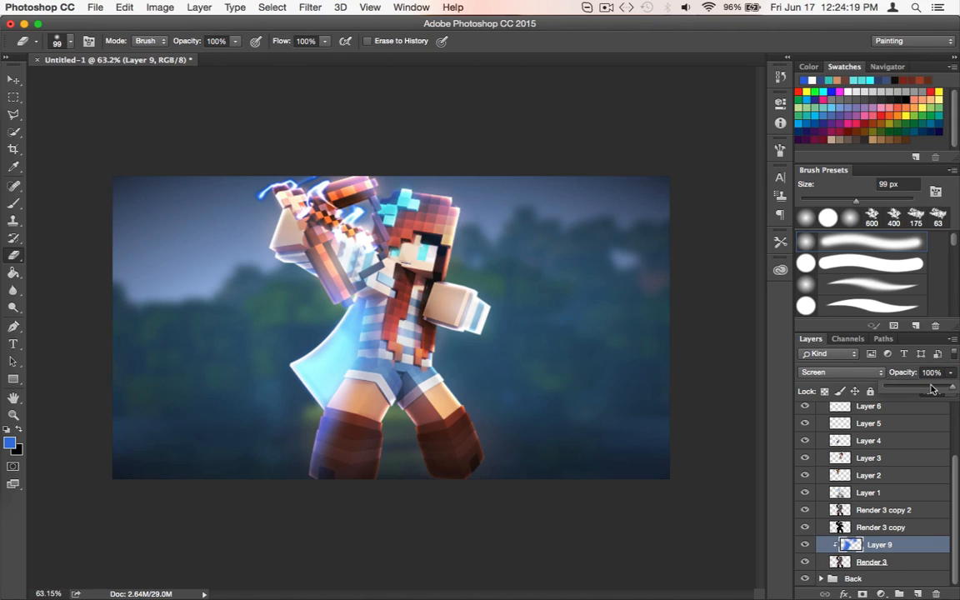
Try Color Dodge, Linear Dodge (Add), Overlay, Vivid Light and Linear Light blending on Layer 9, then return to Screen
left_click(867, 373)
left_click(873, 379)
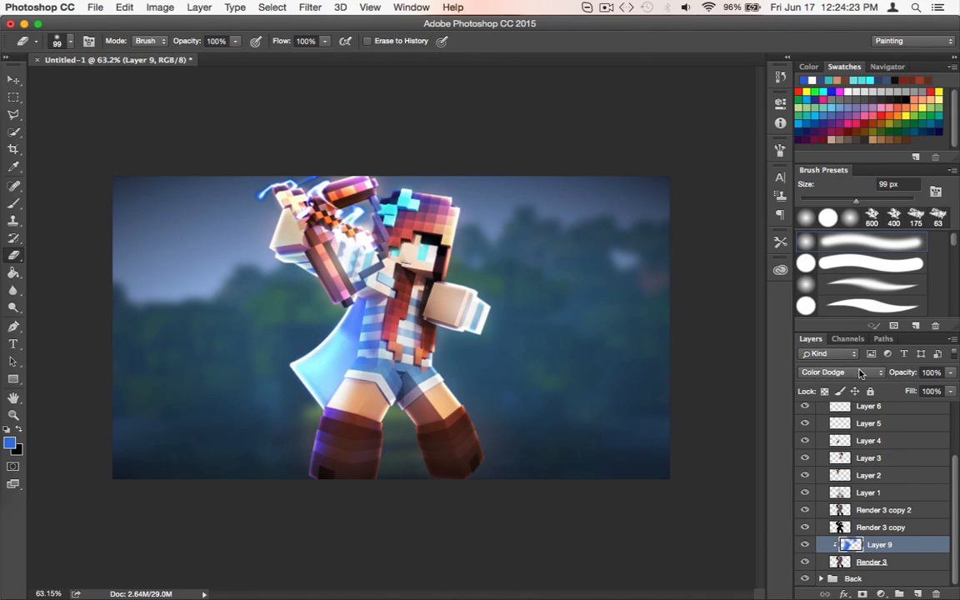
left_click(860, 373)
left_click(846, 382)
left_click(850, 372)
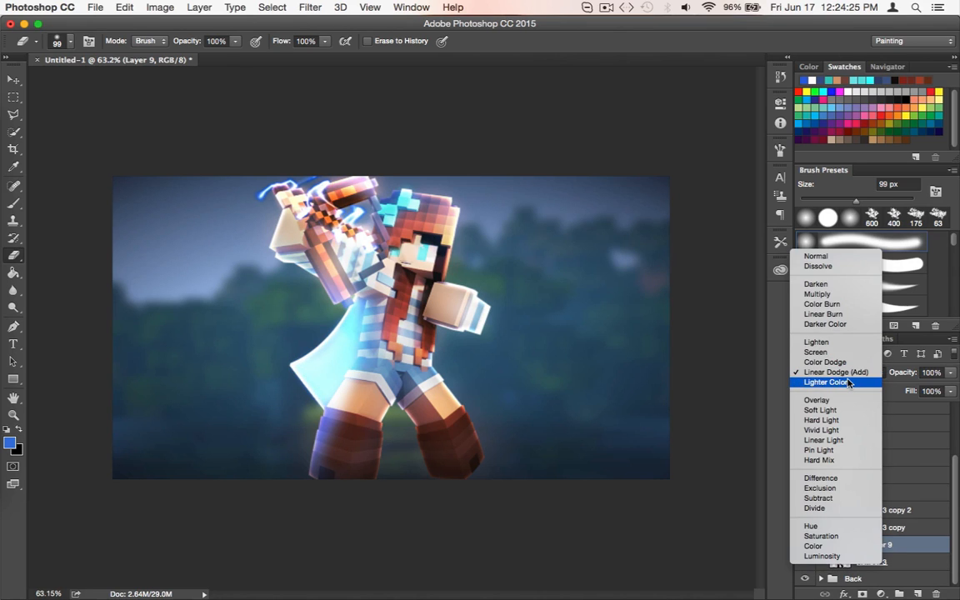
left_click(849, 383)
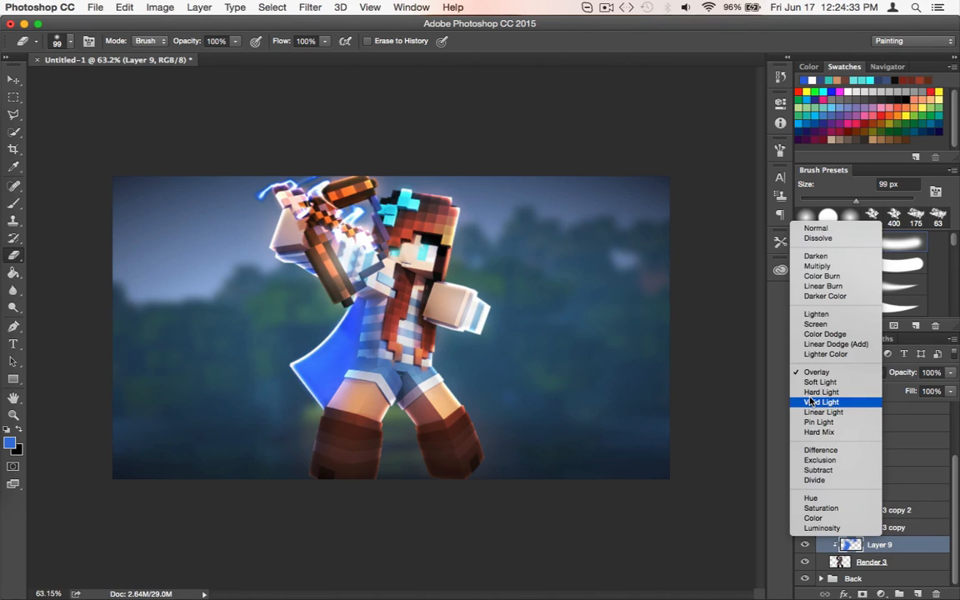
left_click(813, 403)
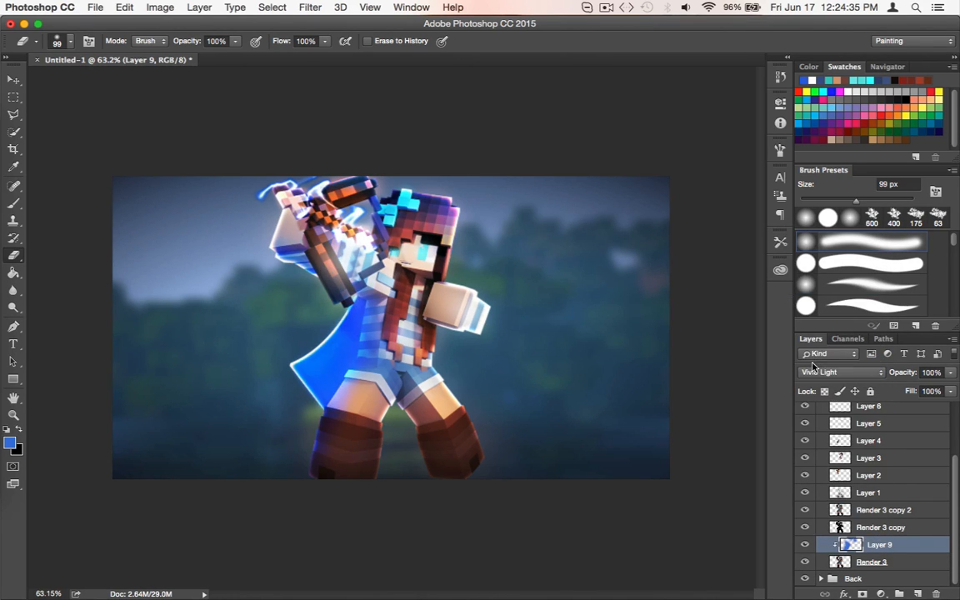
left_click(813, 373)
left_click(814, 382)
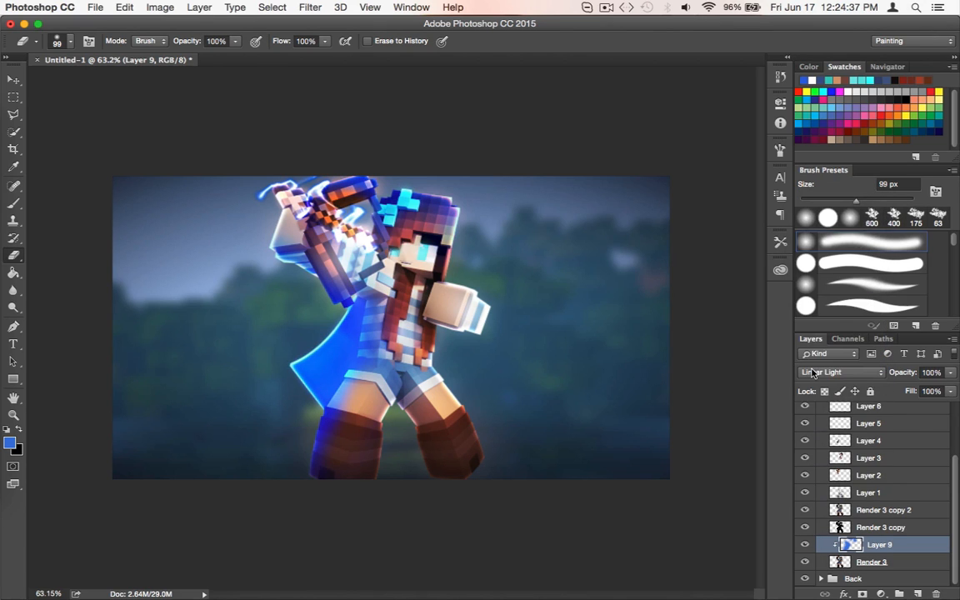
left_click(814, 372)
left_click(808, 285)
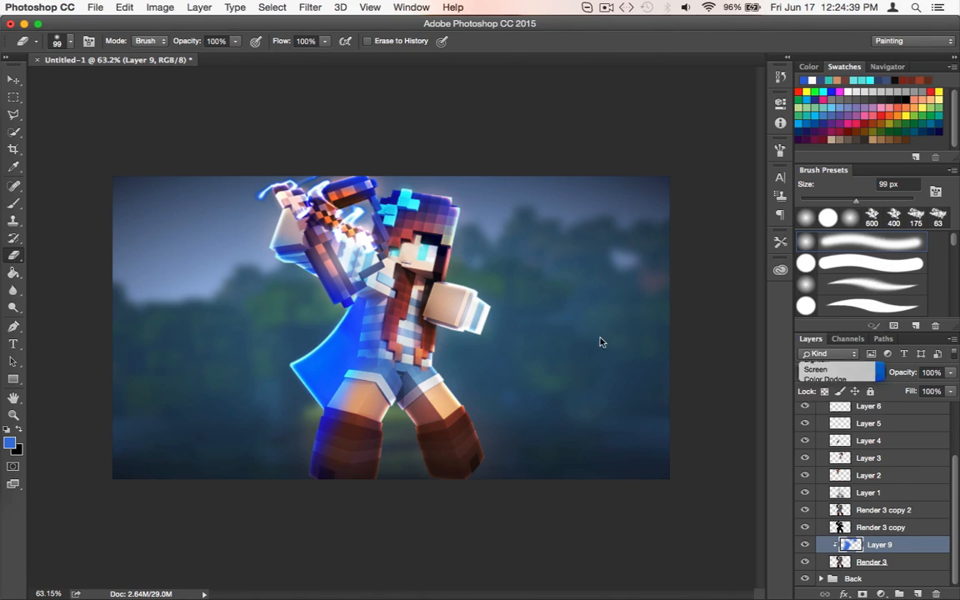
Erase part of the blue from the cape and the boot below it on Layer 9
scroll(594, 341, "up", 5)
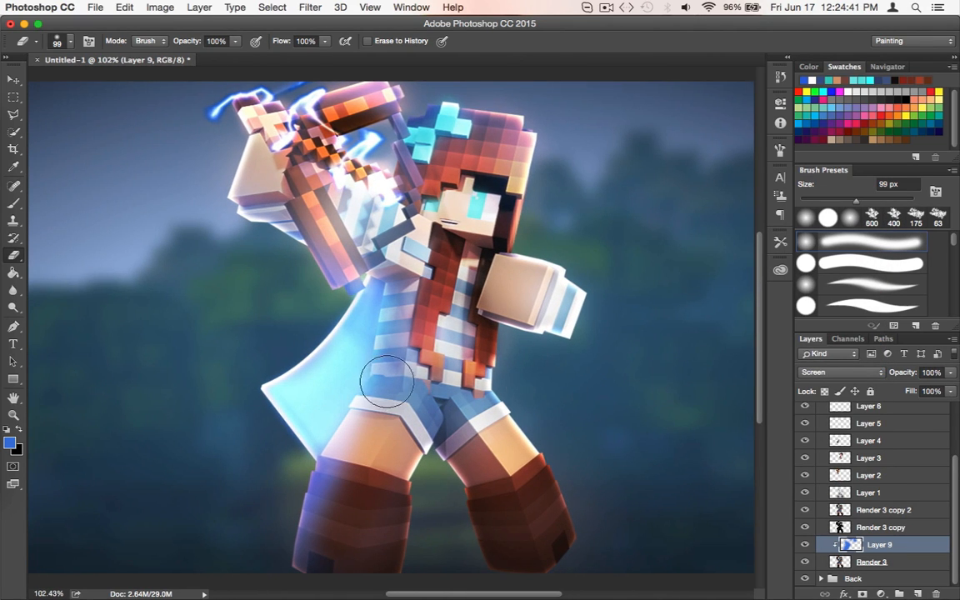
mouse_move(384, 394)
left_mouse_down()
mouse_move(306, 506)
mouse_move(335, 368)
mouse_move(326, 364)
mouse_move(294, 416)
mouse_move(314, 402)
left_mouse_up()
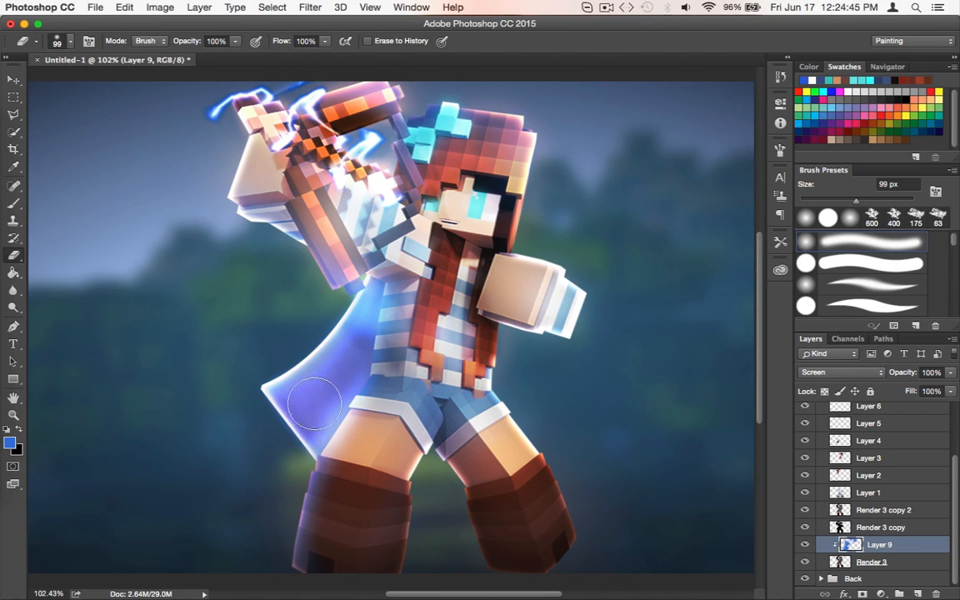
mouse_move(363, 329)
left_mouse_down()
mouse_move(354, 381)
mouse_move(388, 325)
mouse_move(320, 382)
mouse_move(282, 376)
left_mouse_up()
Brush blue lightly back over the cape, weapon and upper hair on Layer 9 with a soft 300 px brush
key("b")
key("bracketright")
key("bracketright")
key("bracketright")
key("bracketright")
key("bracketright")
key("bracketright")
key("bracketright")
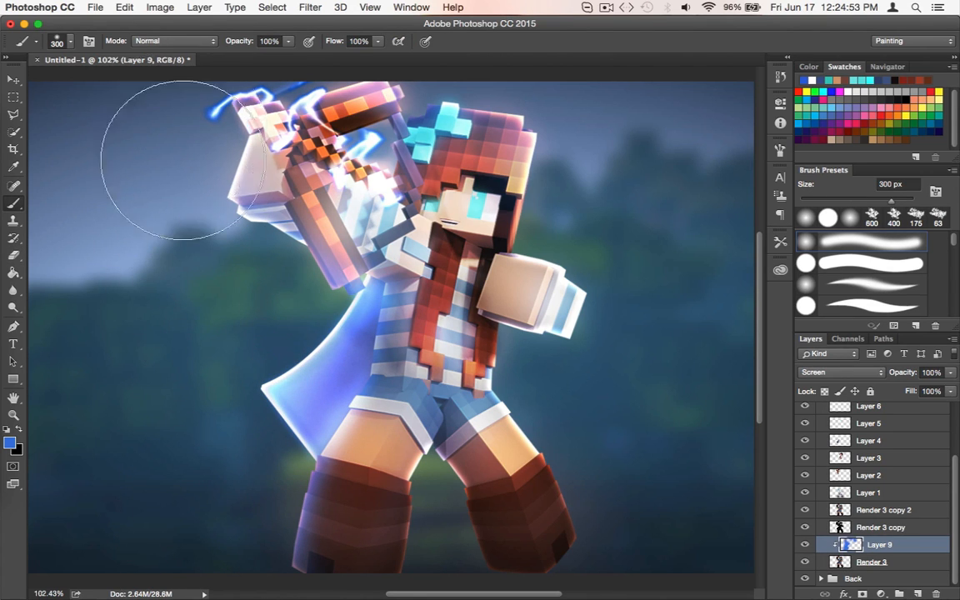
scroll(275, 350, "up", 3)
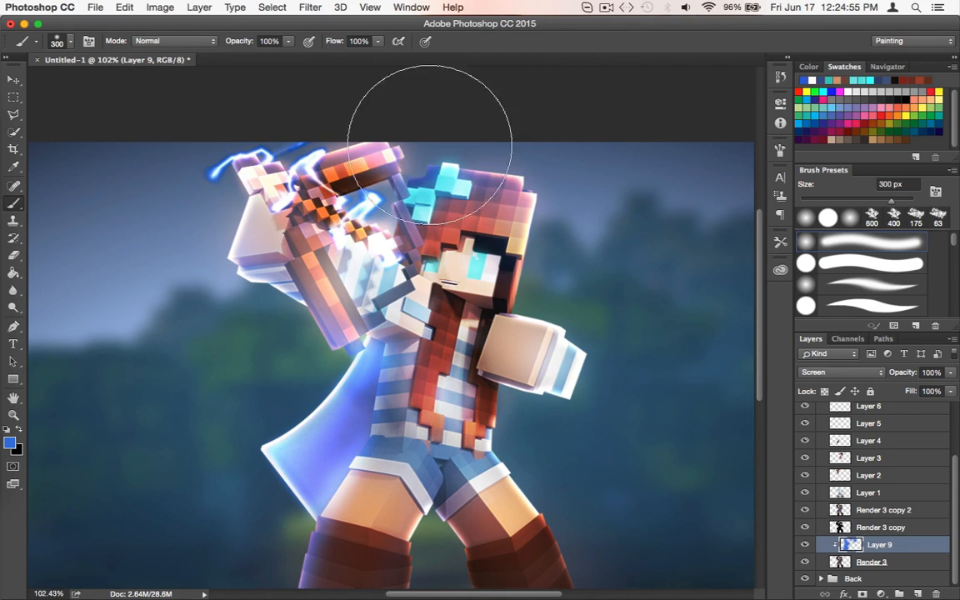
left_click_drag(392, 163, 433, 179)
scroll(681, 418, "down", 3)
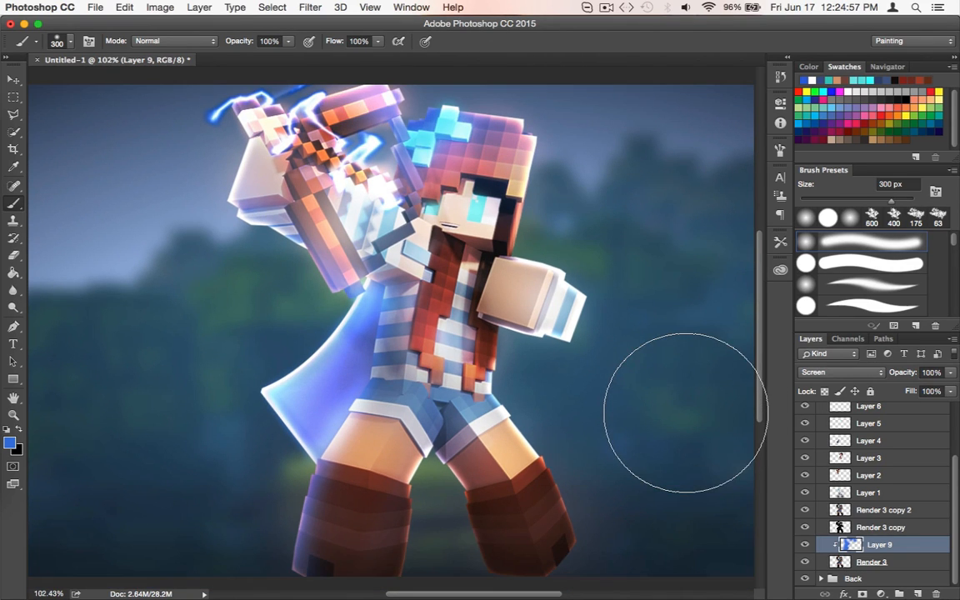
Lower the opacity of Layer 9 to 77%
key("v")
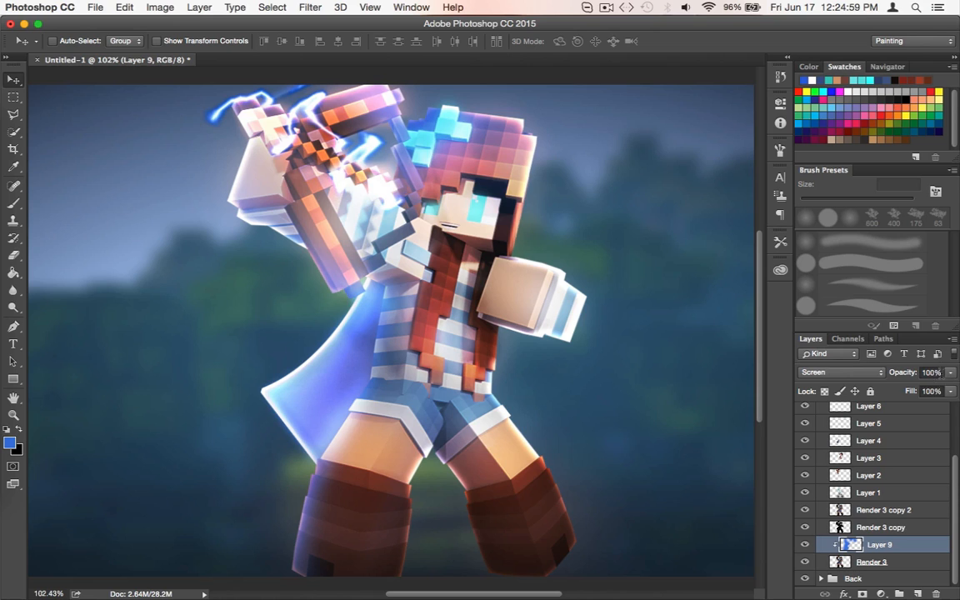
left_click(949, 372)
left_click_drag(935, 388, 934, 389)
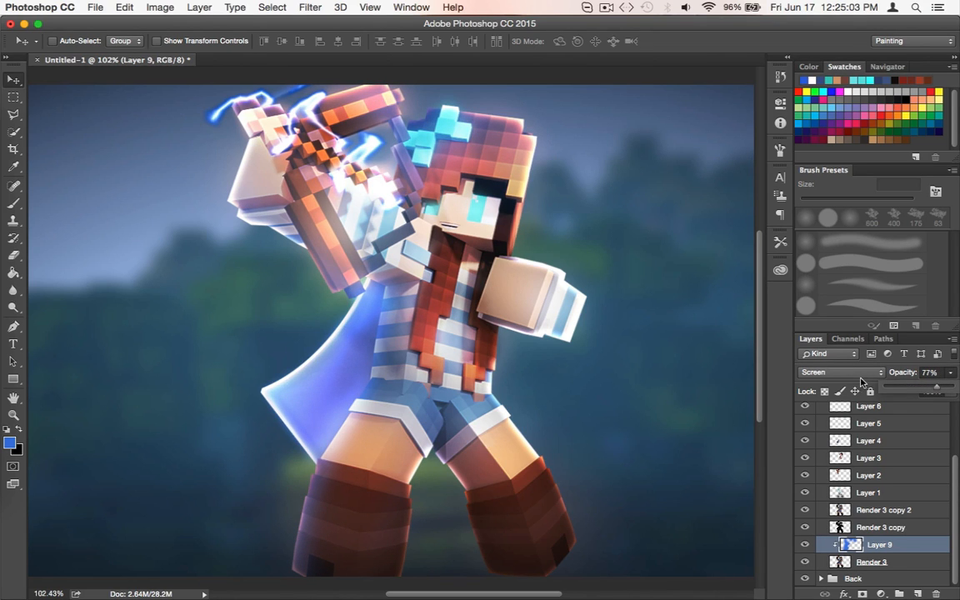
scroll(588, 326, "down", 5)
scroll(587, 325, "down", 5)
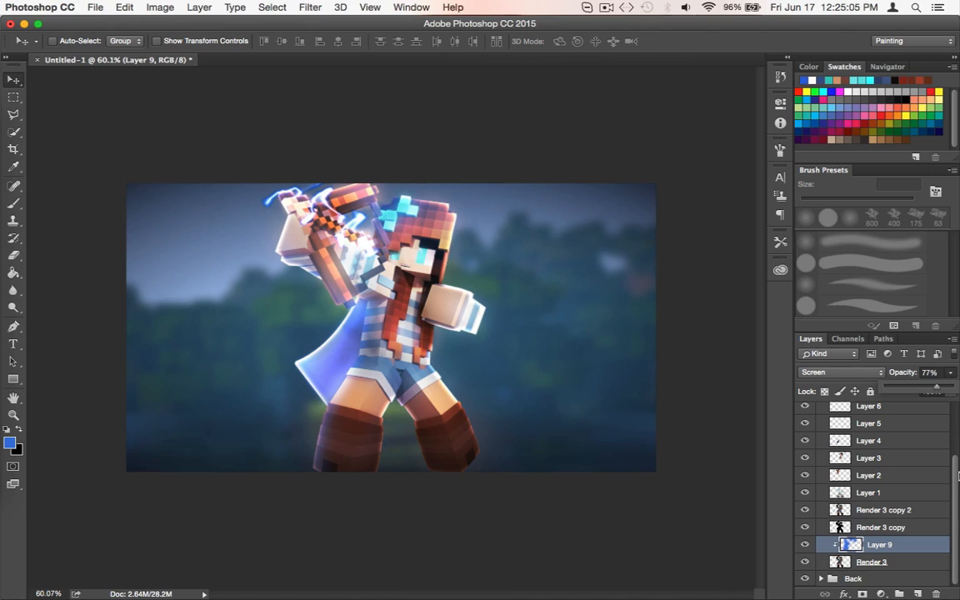
left_click(909, 538)
left_click(908, 533)
left_click(906, 547)
scroll(903, 546, "up", 5)
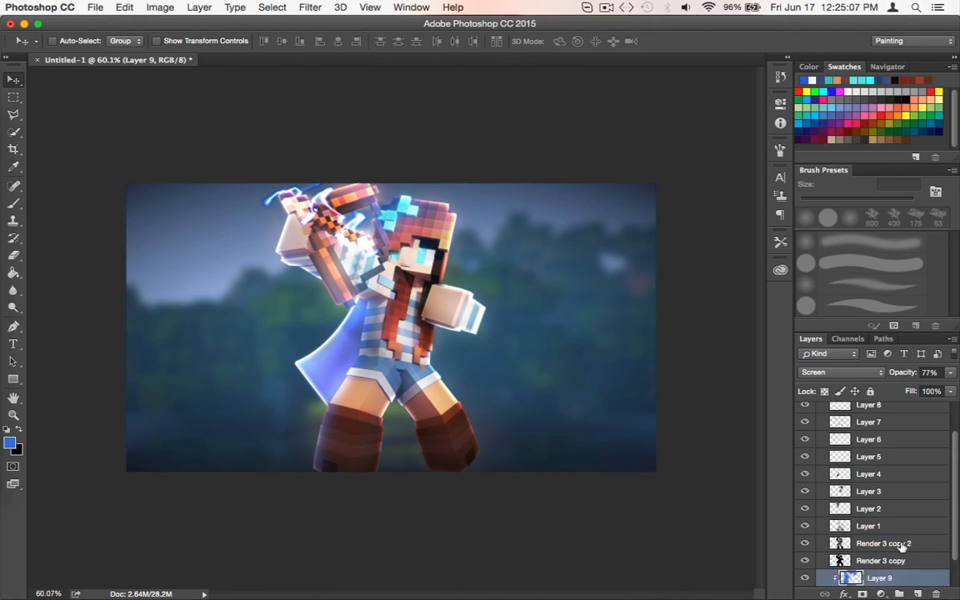
left_click(861, 430, "shift")
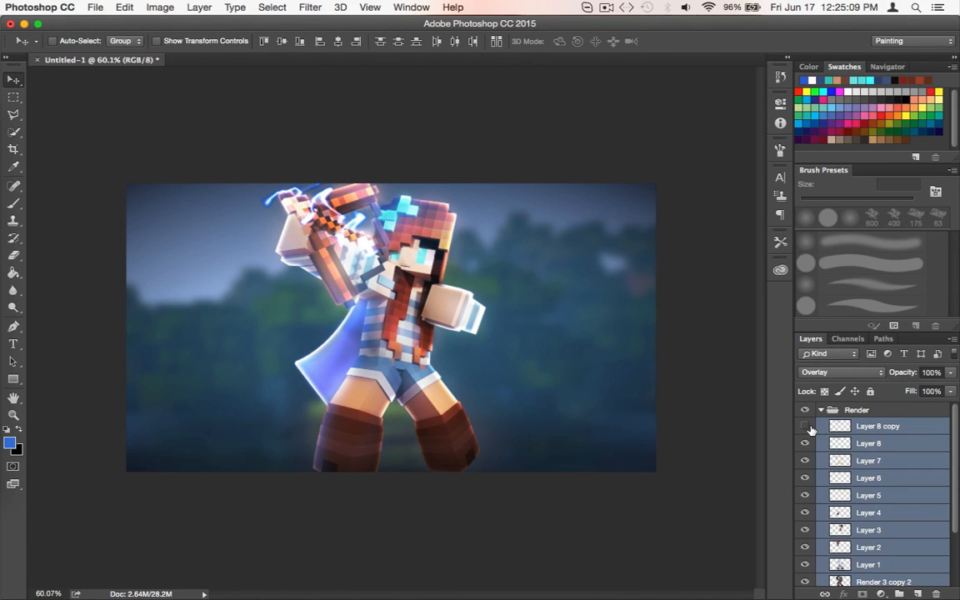
left_click(806, 427)
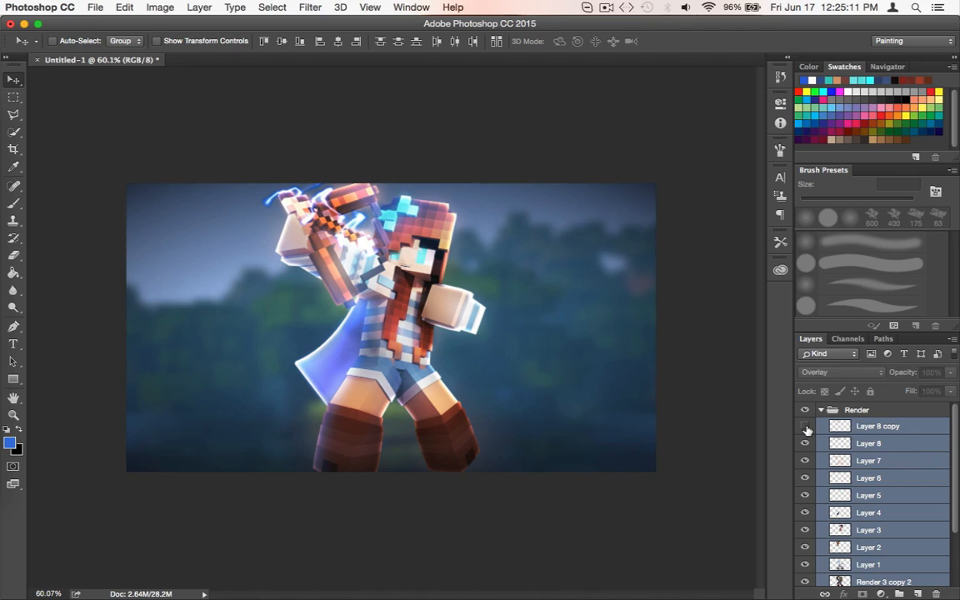
left_click(834, 427)
scroll(835, 498, "down", 3)
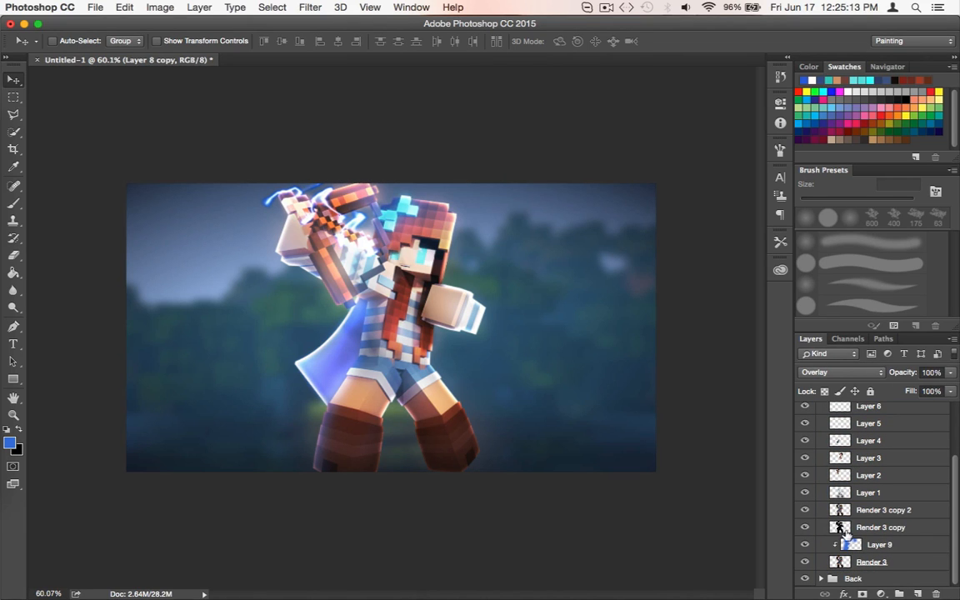
Select Render 3 and switch Layer 9 and Render 3 copy off and on to compare their effect
left_click(834, 527)
left_click(835, 563)
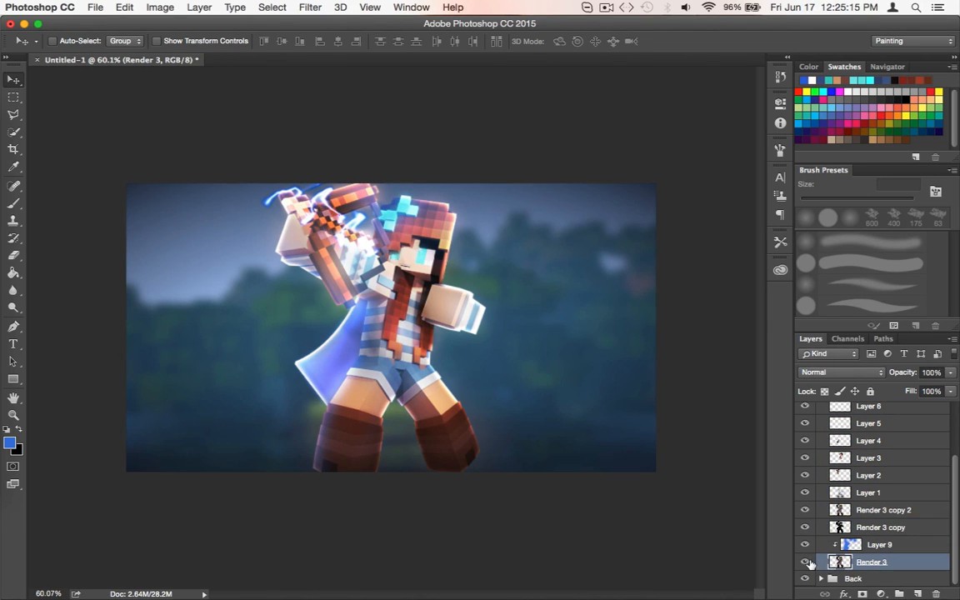
left_click(806, 545)
left_click(806, 527)
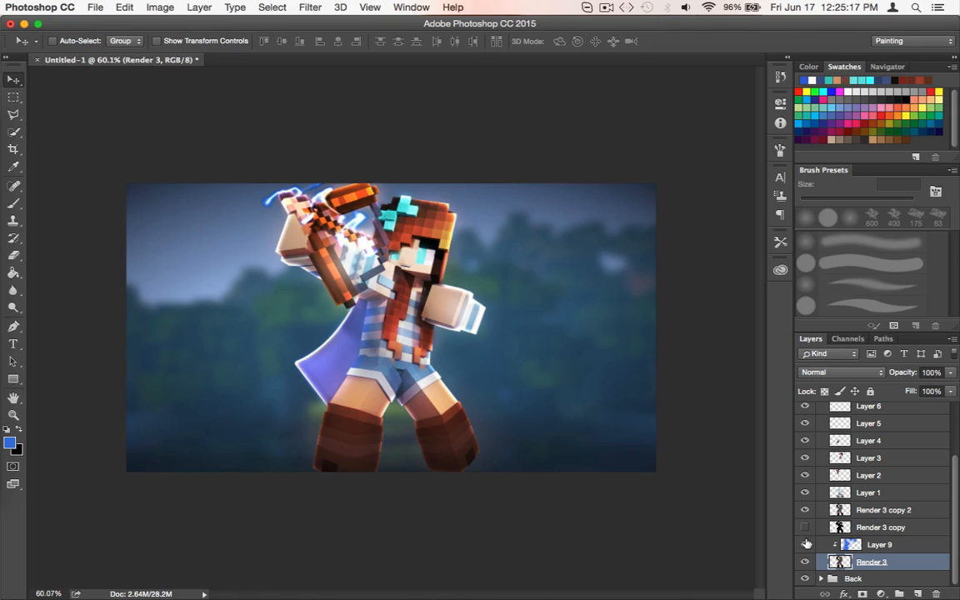
left_click(806, 542)
left_click(806, 528)
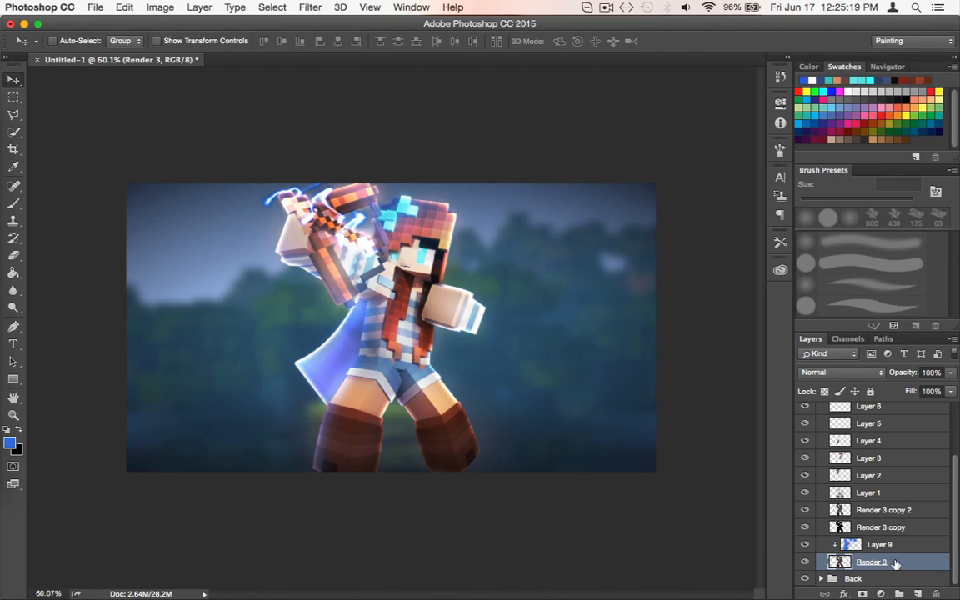
scroll(852, 514, "up", 3)
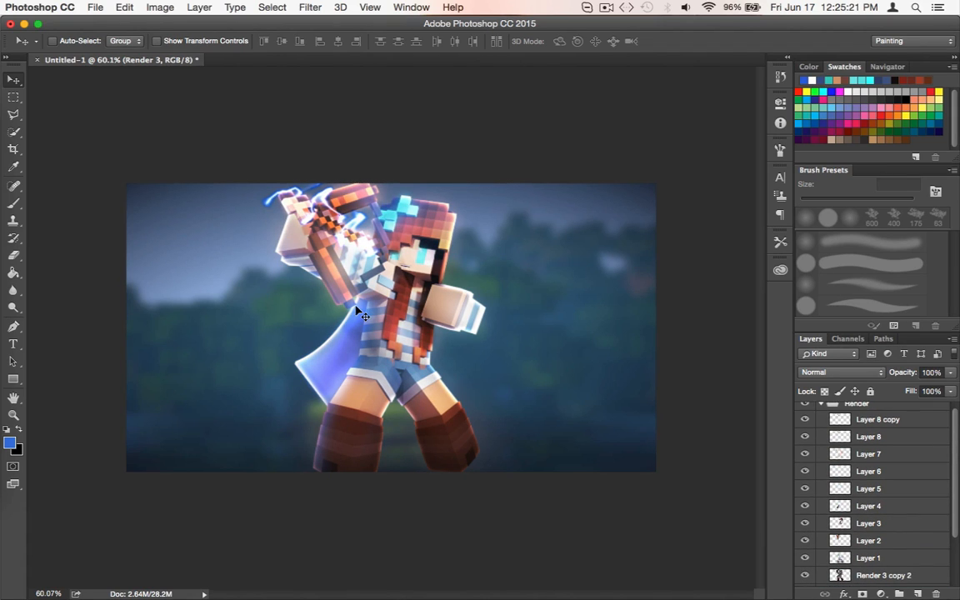
scroll(356, 310, "up", 5)
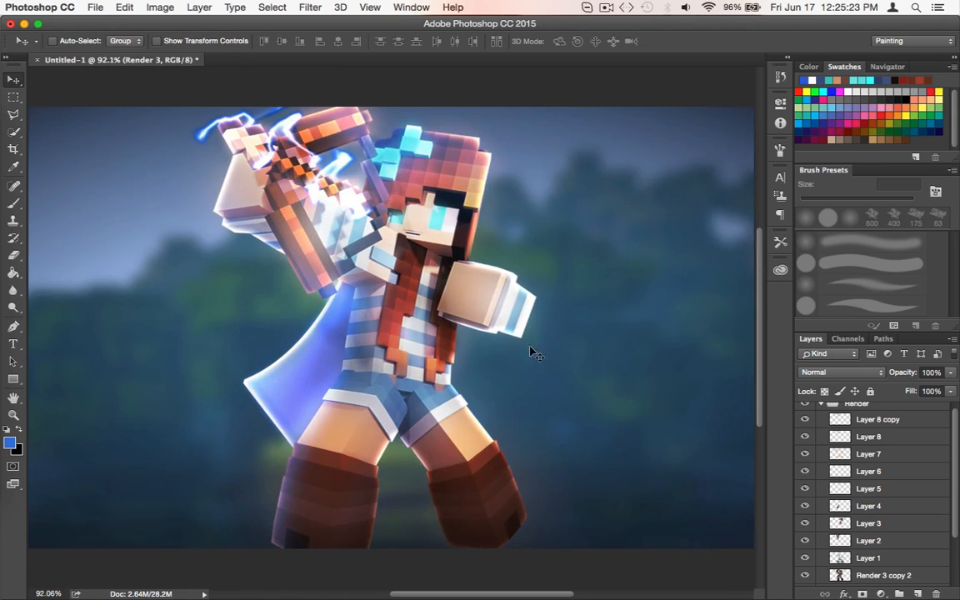
scroll(500, 367, "left", 2)
scroll(424, 401, "down", 3)
scroll(453, 322, "up", 3)
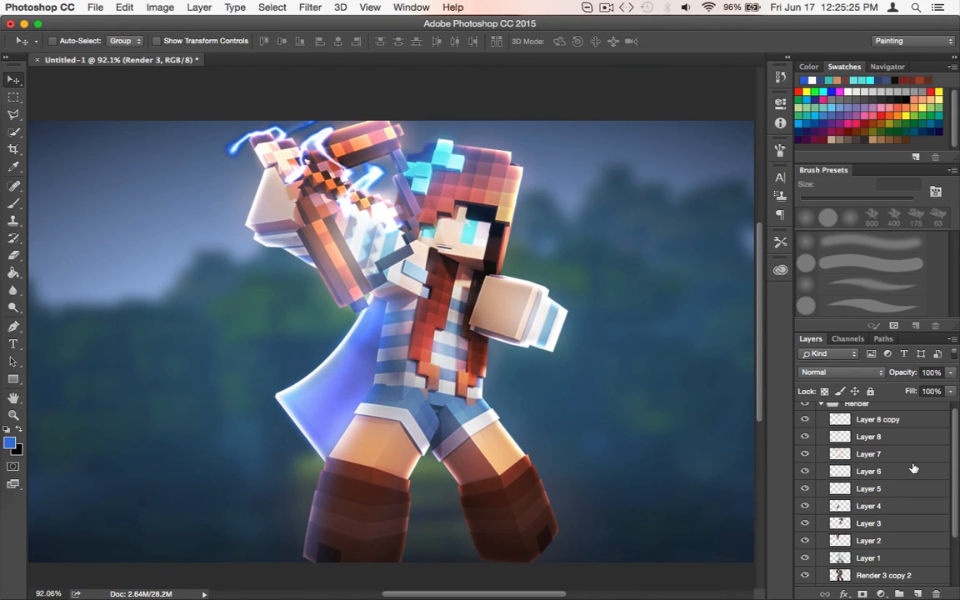
scroll(917, 480, "up", 1)
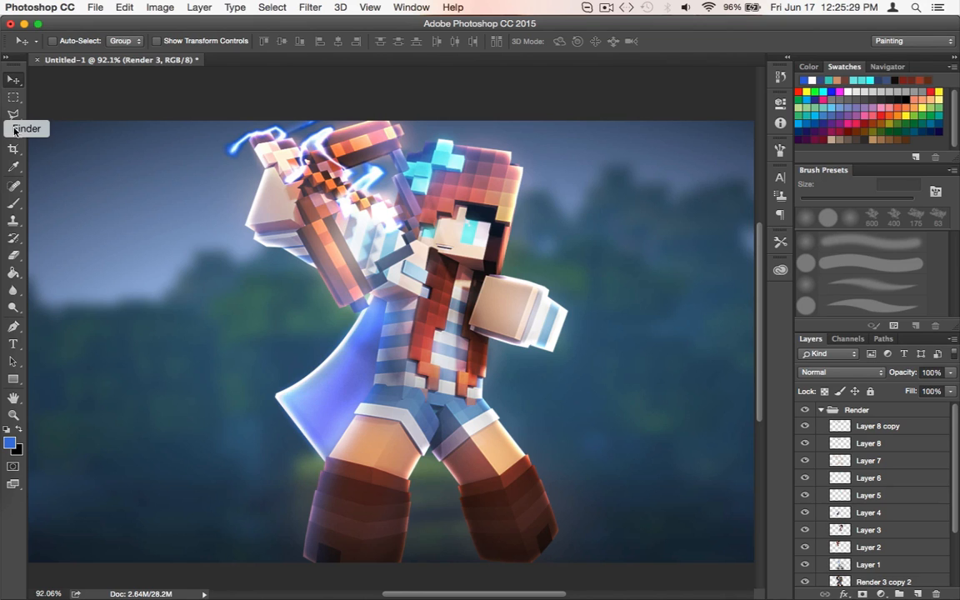
Open Fyre's Essentials.psd from the Photoshop Packs folder without resolving its missing fonts, and expand the Lighting (Gud Shit) group
left_click(88, 7)
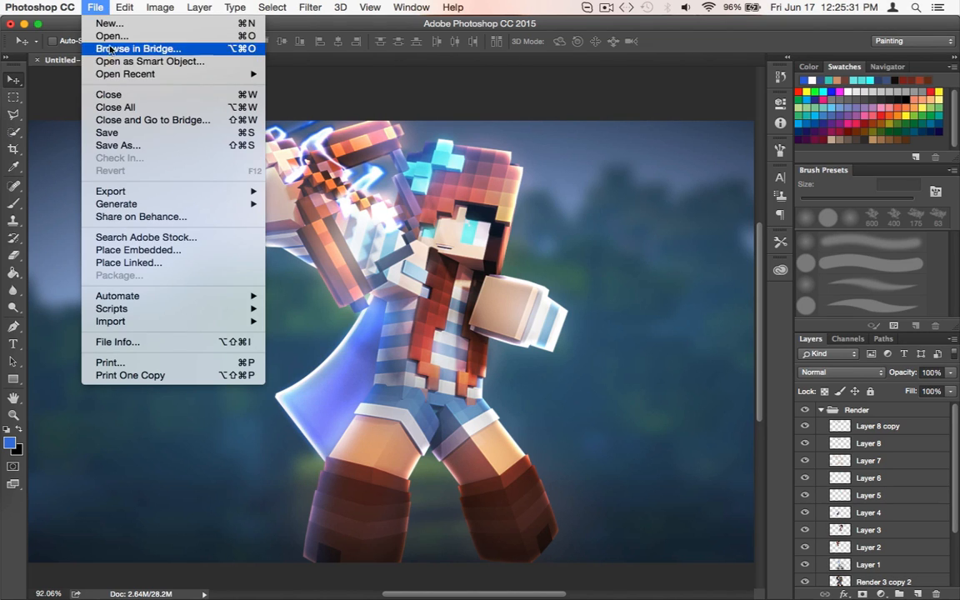
left_click(97, 38)
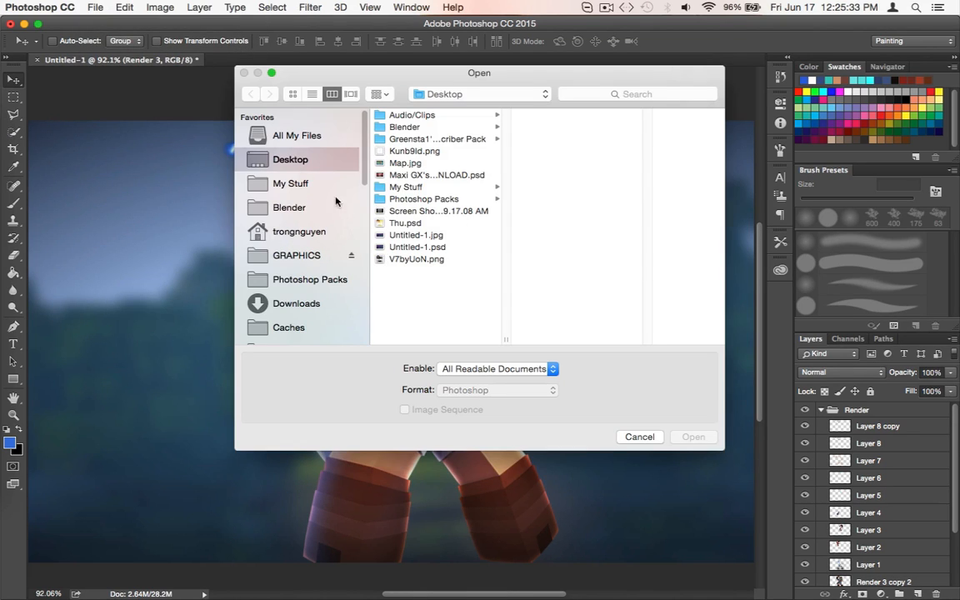
left_click(309, 302)
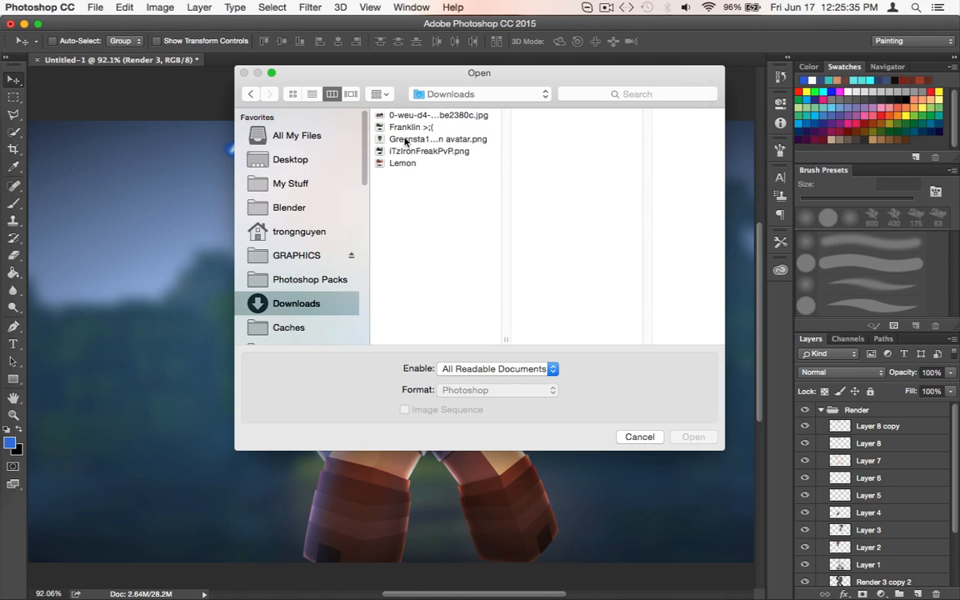
left_click(341, 283)
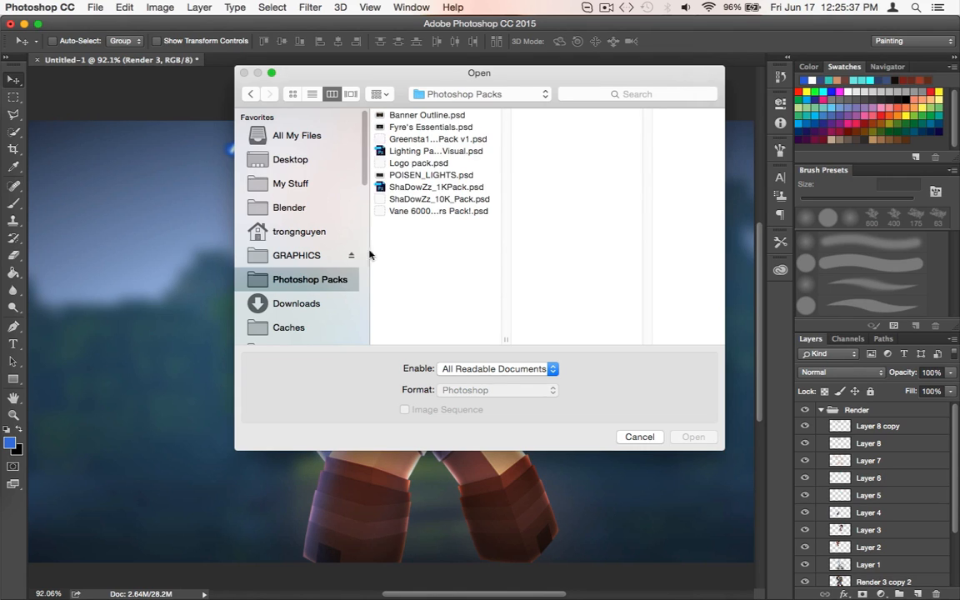
left_click(417, 129)
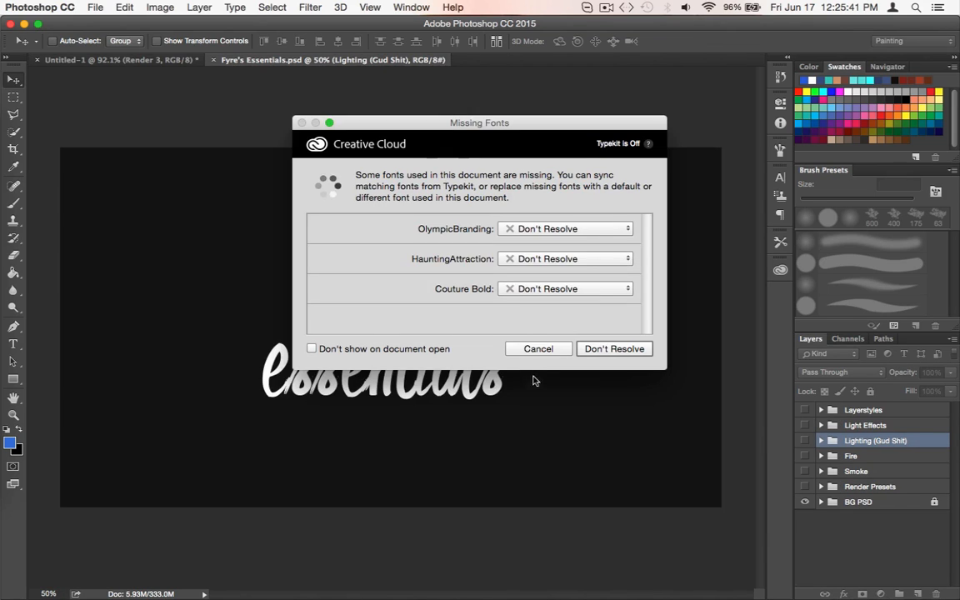
left_click(531, 353)
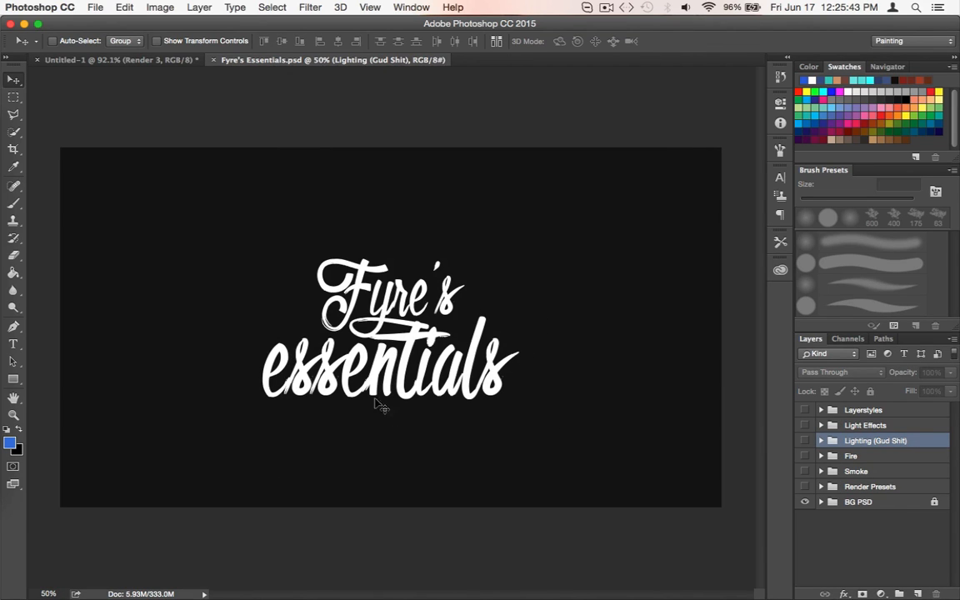
left_click(821, 441)
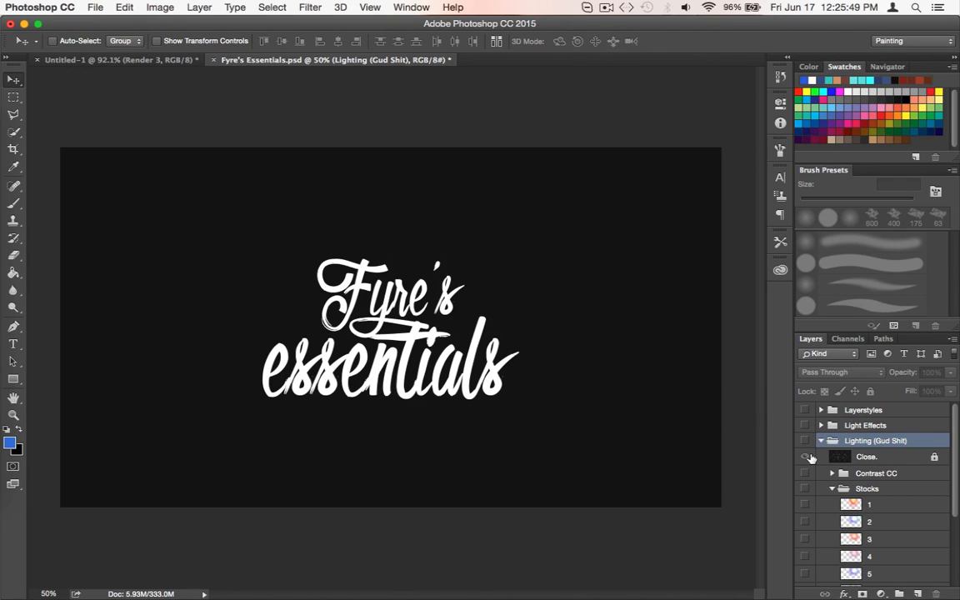
Hide the Close. cover layer in the Lighting group and preview light stocks 1 to 6 one at a time
left_click(806, 458)
scroll(807, 461, "down", 3)
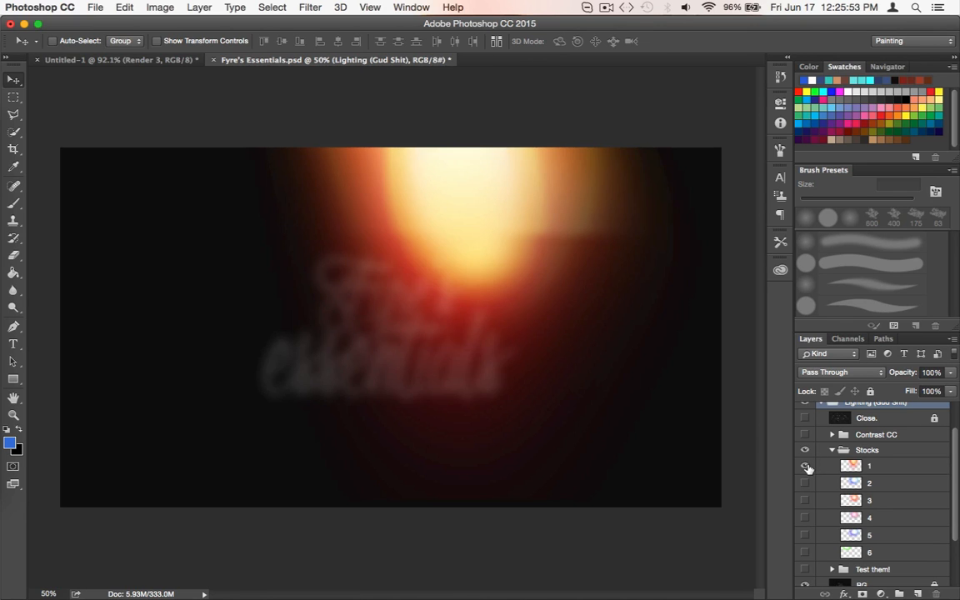
left_click(807, 467)
left_click(806, 484)
left_click(806, 484)
left_click(806, 502)
left_click(806, 502)
left_click(806, 518)
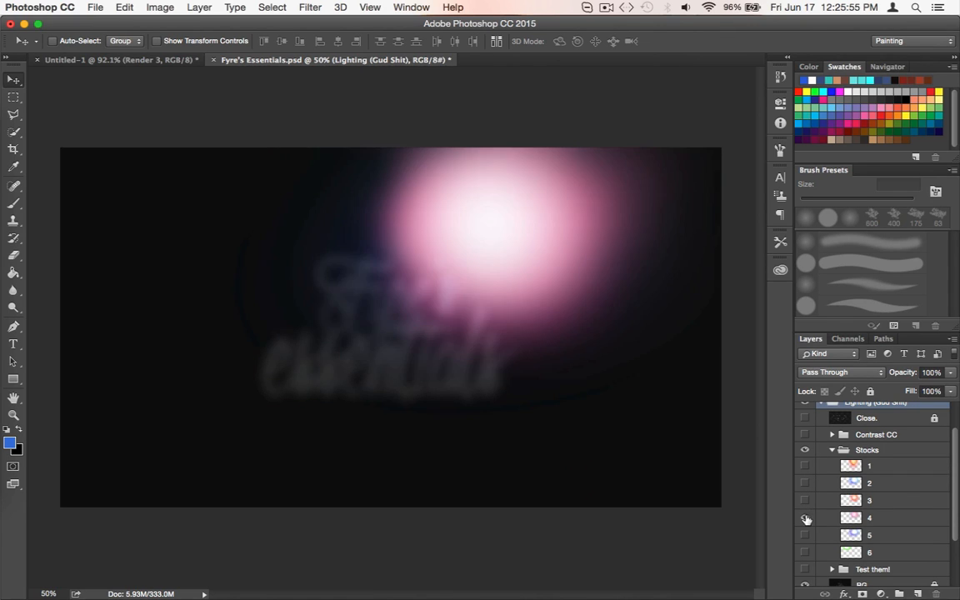
left_click(806, 517)
left_click(806, 535)
left_click(806, 535)
left_click(805, 553)
left_click(806, 553)
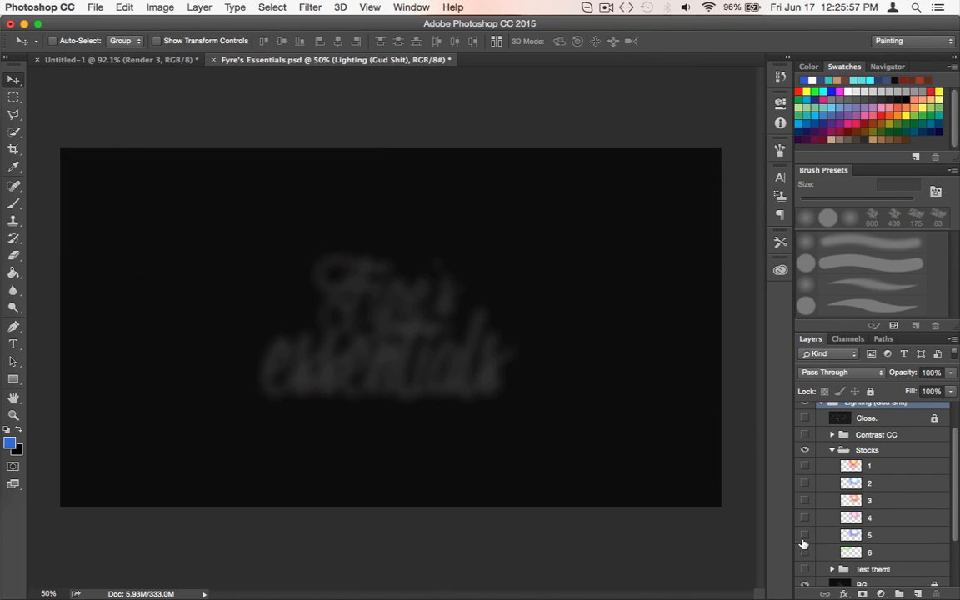
Compare light stocks 5, 2 and 3 once more, and leave stock 2 shown and selected
left_click(805, 537)
left_click(806, 537)
scroll(805, 552, "down", 2)
scroll(806, 552, "up", 3)
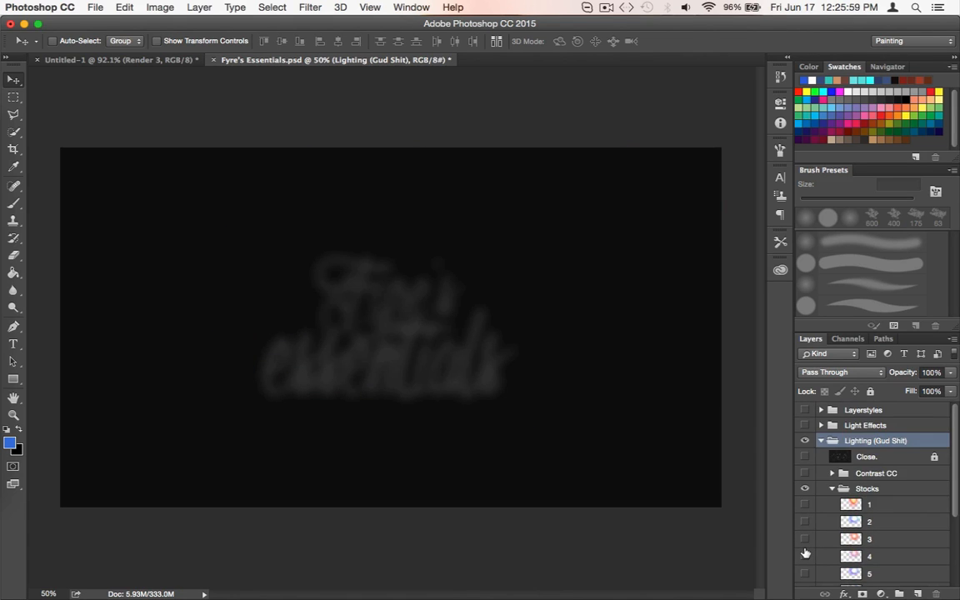
scroll(805, 552, "down", 2)
left_click(804, 453)
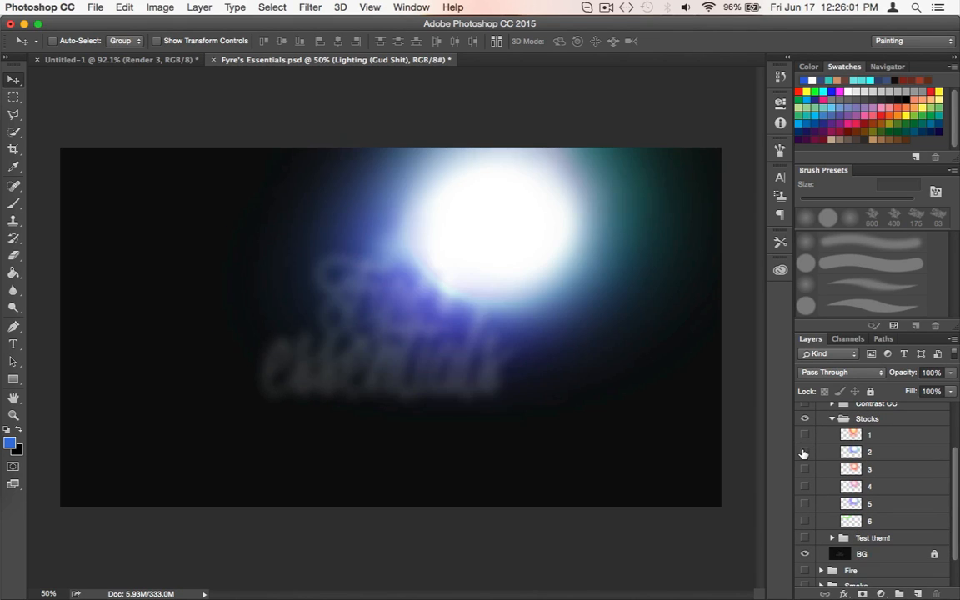
left_click(805, 452)
left_click(805, 470)
left_click(806, 469)
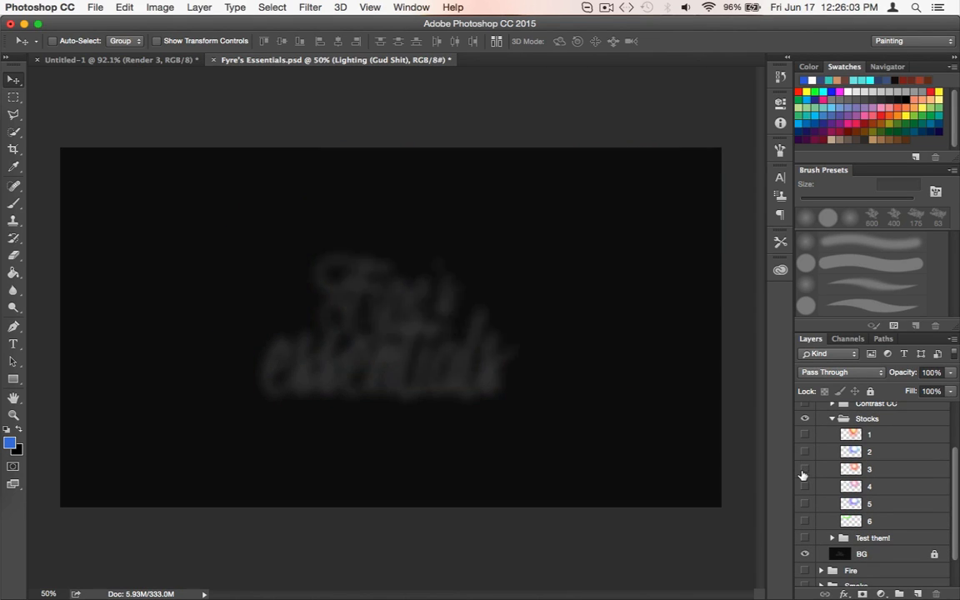
left_click(805, 452)
left_click(843, 453)
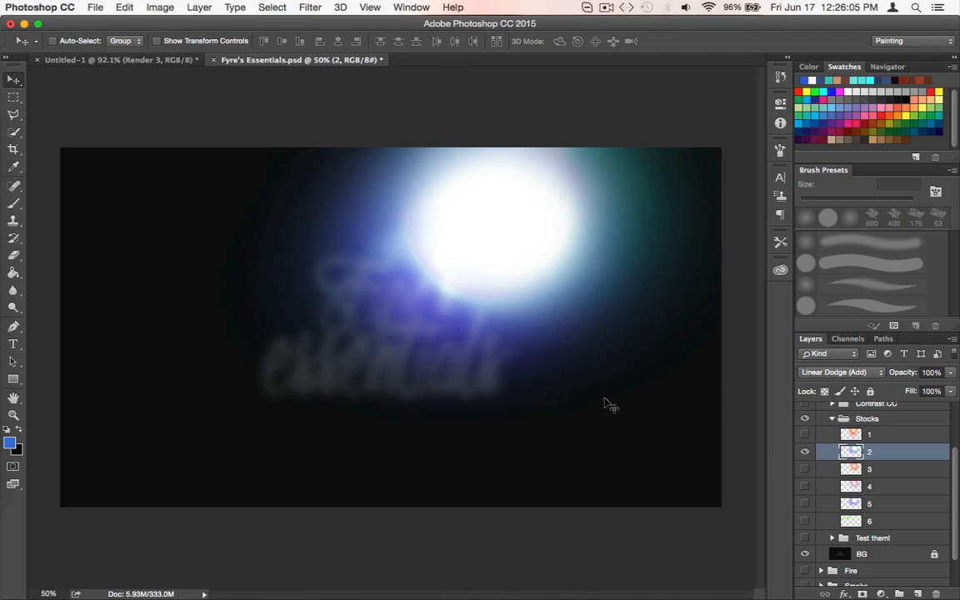
mouse_move(605, 400)
left_mouse_down()
mouse_move(525, 400)
mouse_move(611, 397)
left_mouse_up()
key("super+z")
double_click(880, 457)
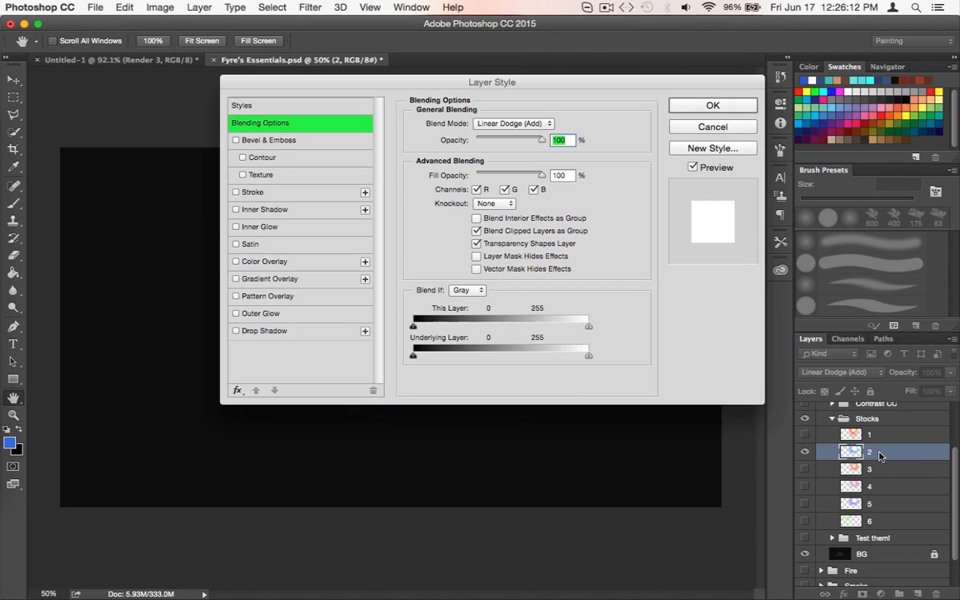
left_click(698, 129)
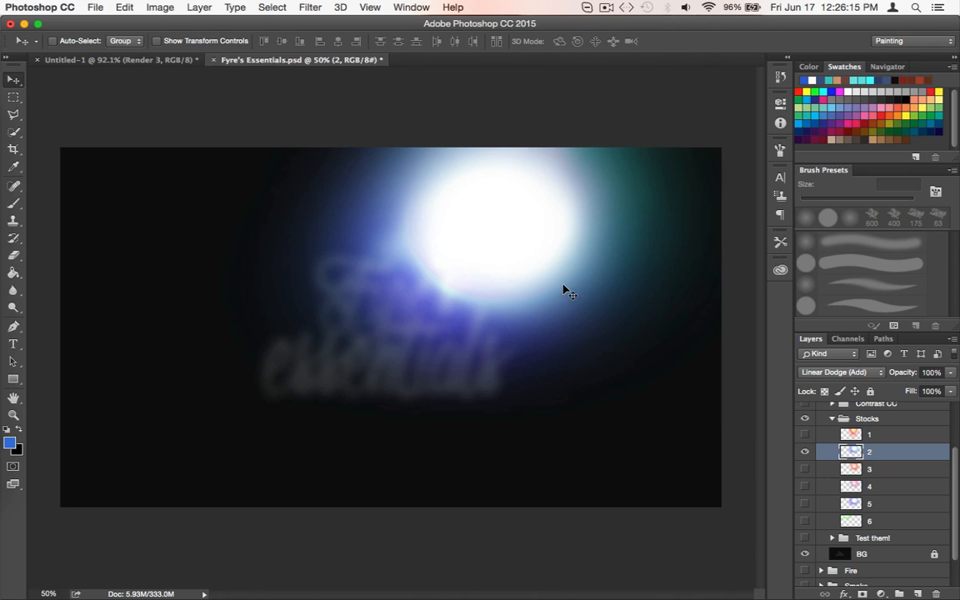
Copy light stock 2 into Untitled-1 with the Move tool and place its layer above Layer 9, clipped to Render 3
left_click(15, 82)
left_click(530, 278)
left_click_drag(579, 342, 151, 63)
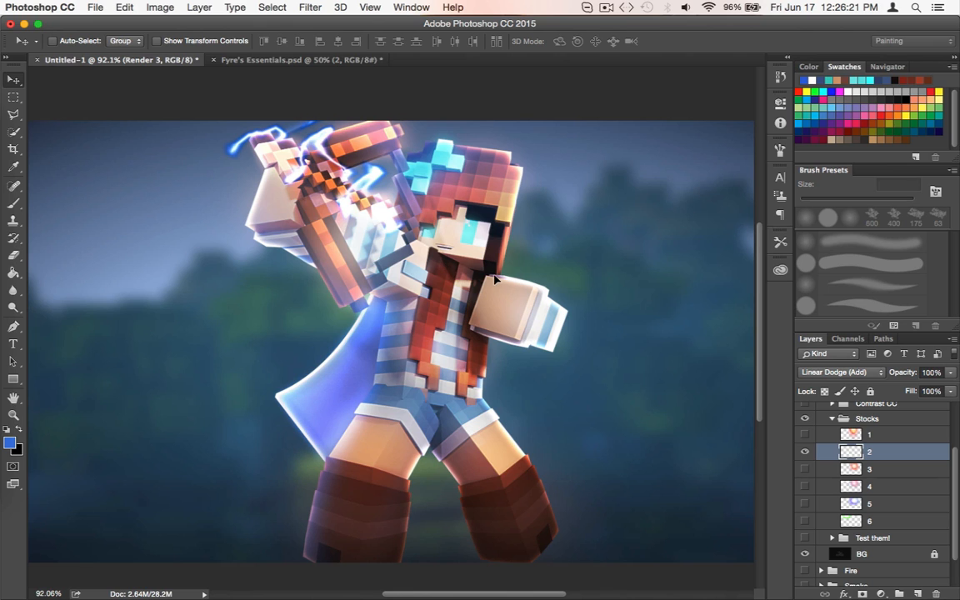
left_click_drag(495, 281, 471, 300)
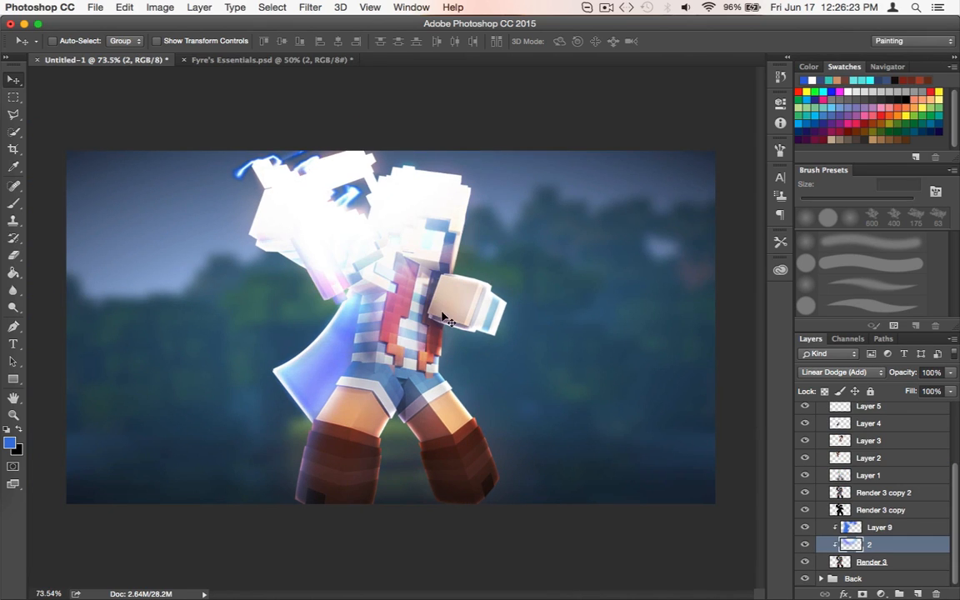
left_click_drag(502, 249, 712, 193)
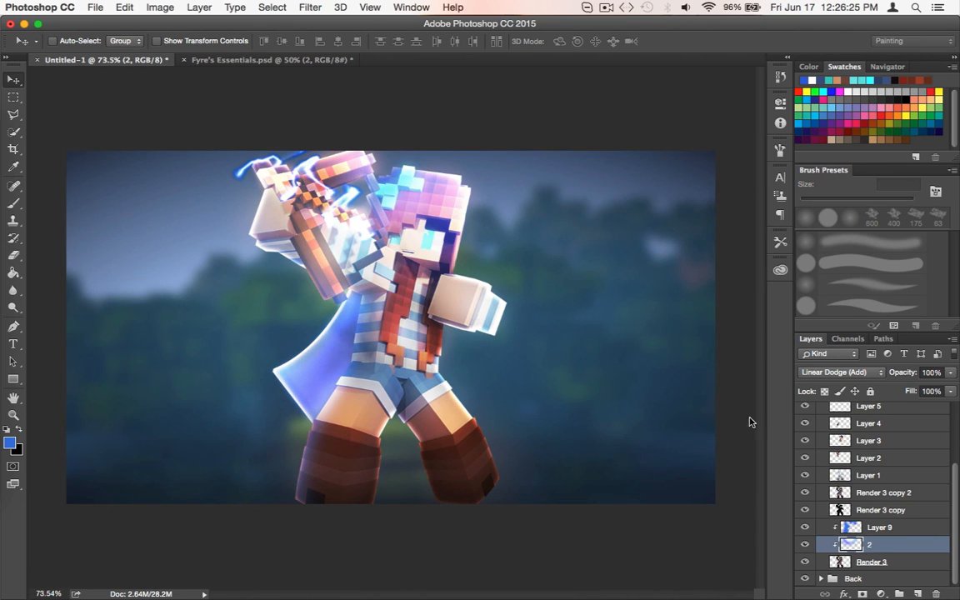
left_click_drag(876, 540, 882, 524)
Release layer 2 from its clipping mask, move the light over the character's head, and clip it to the render again
right_click(883, 528)
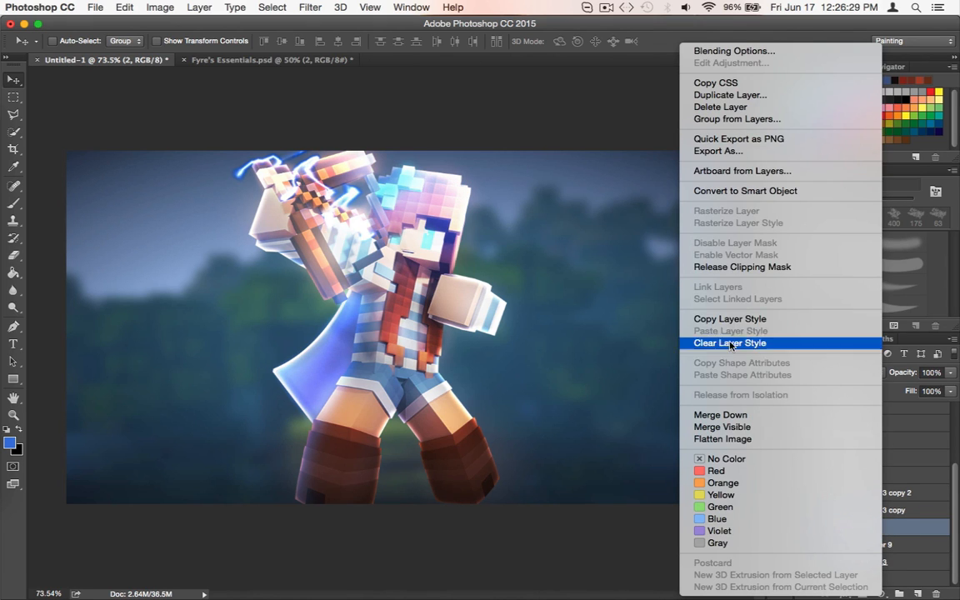
left_click(719, 268)
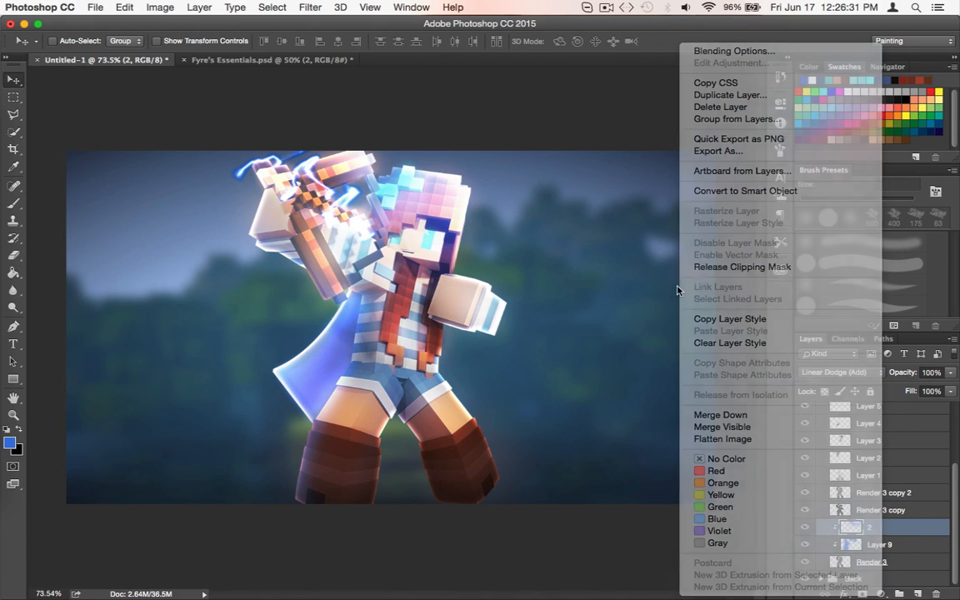
left_click_drag(611, 278, 515, 410)
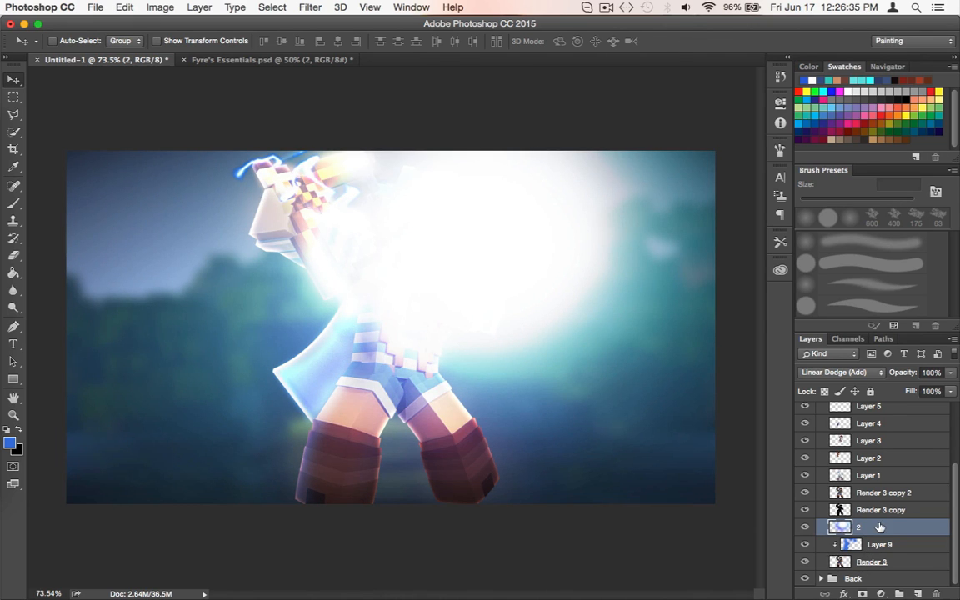
right_click(880, 527)
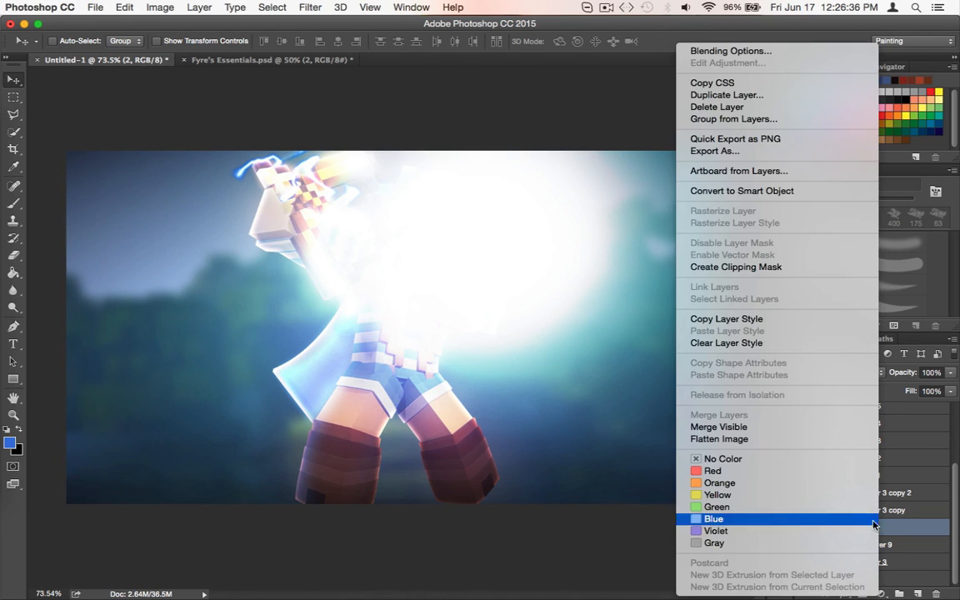
left_click(746, 267)
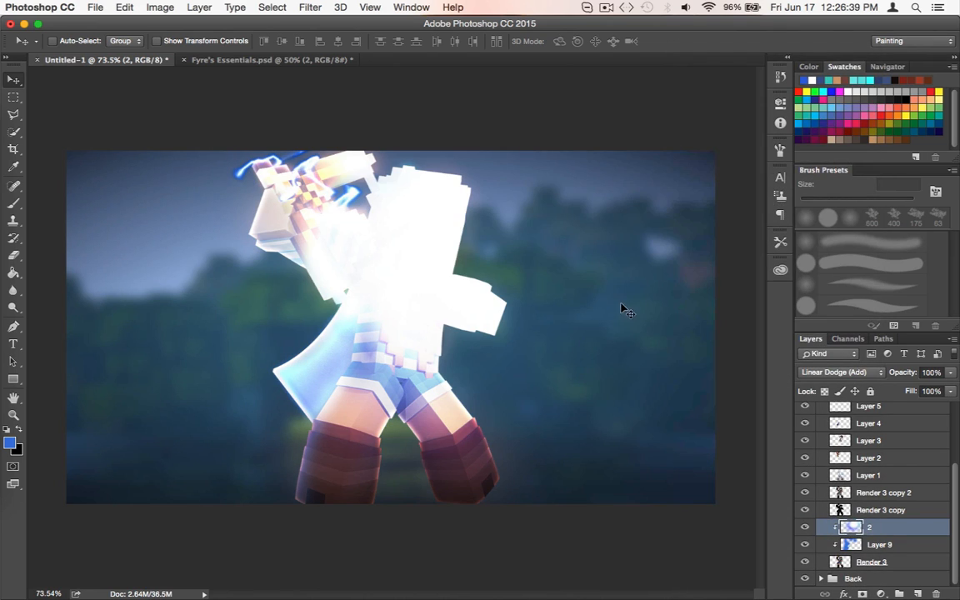
Move layer 2's light up over the raised weapon and free-transform it to a rotation of about -6.1°
left_click_drag(627, 311, 487, 253)
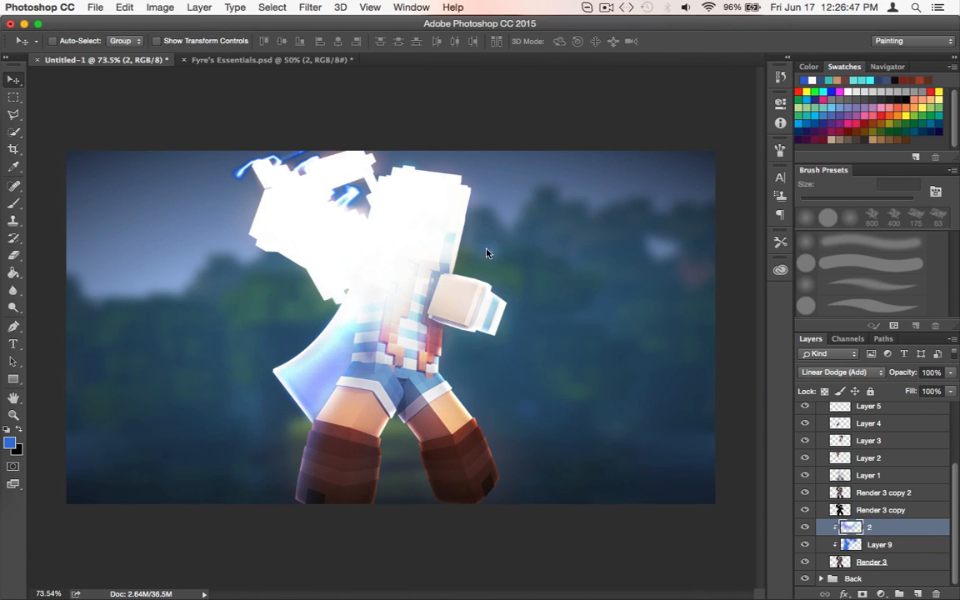
key("super+t")
key("super+0")
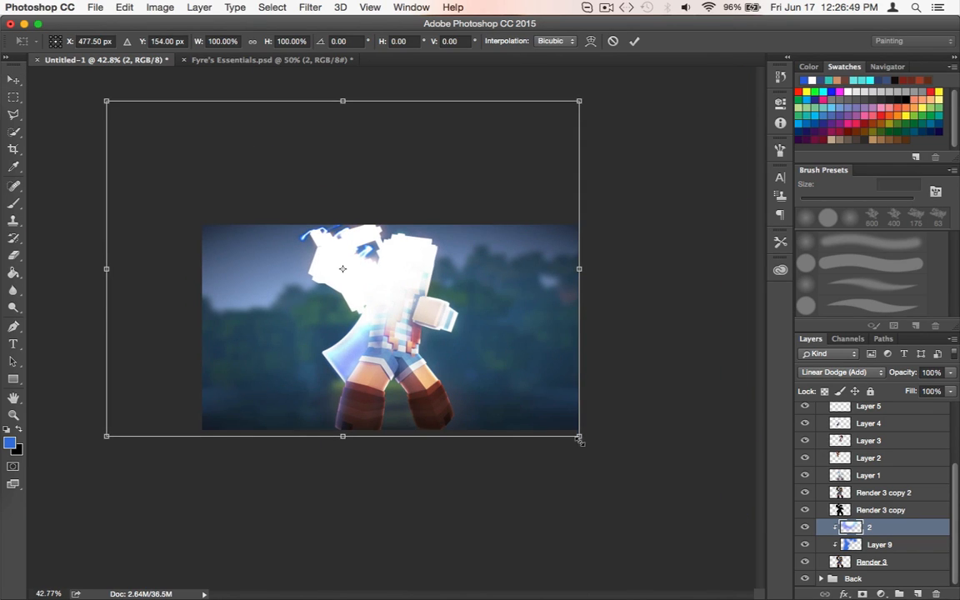
left_click_drag(612, 382, 608, 284)
left_click_drag(500, 305, 476, 243)
left_click_drag(660, 158, 626, 217)
left_click_drag(369, 228, 381, 208)
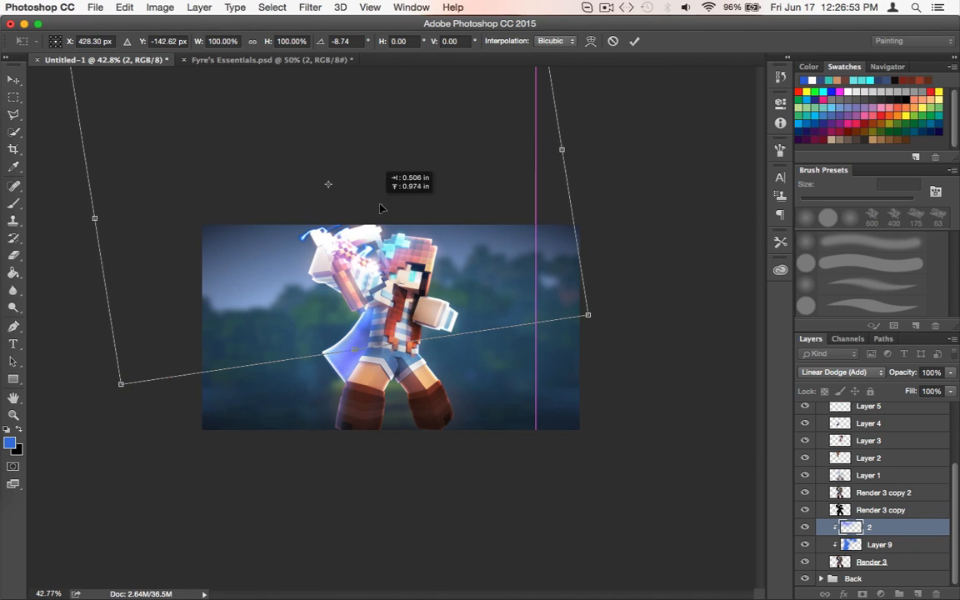
left_click_drag(656, 193, 656, 243)
left_click_drag(328, 256, 299, 247)
left_click_drag(615, 217, 415, 176)
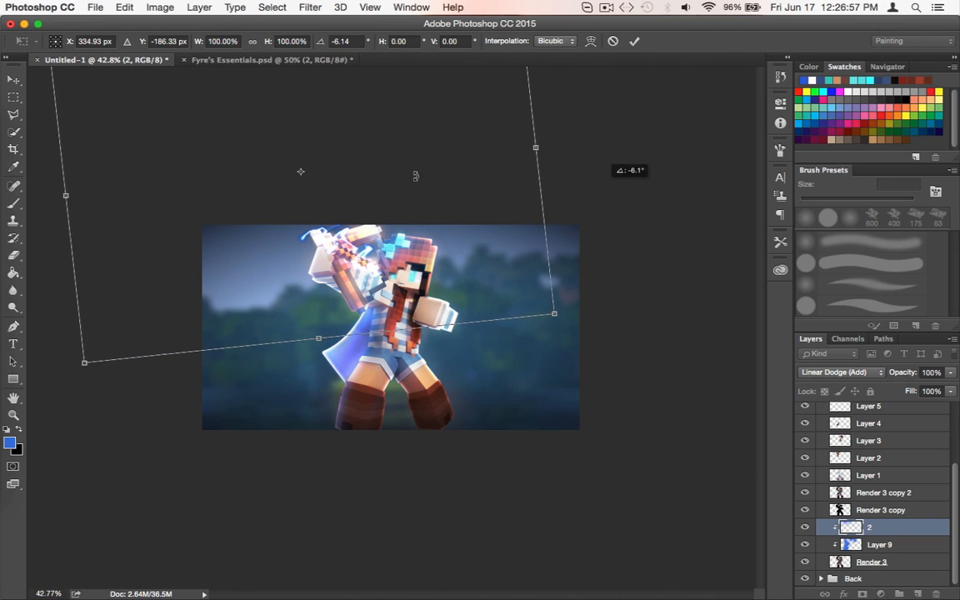
left_click_drag(261, 176, 277, 188)
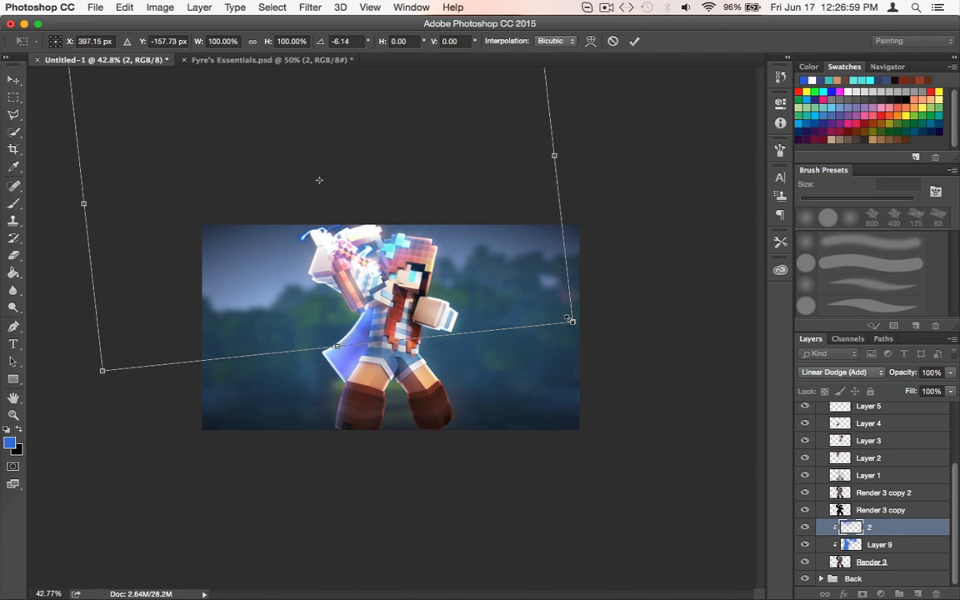
Scale layer 2 to 71.44%, rotate it to -2.79°, and position its light over the weapon and hair
left_click_drag(570, 320, 425, 239)
left_click_drag(272, 190, 382, 241)
left_click_drag(619, 228, 642, 247)
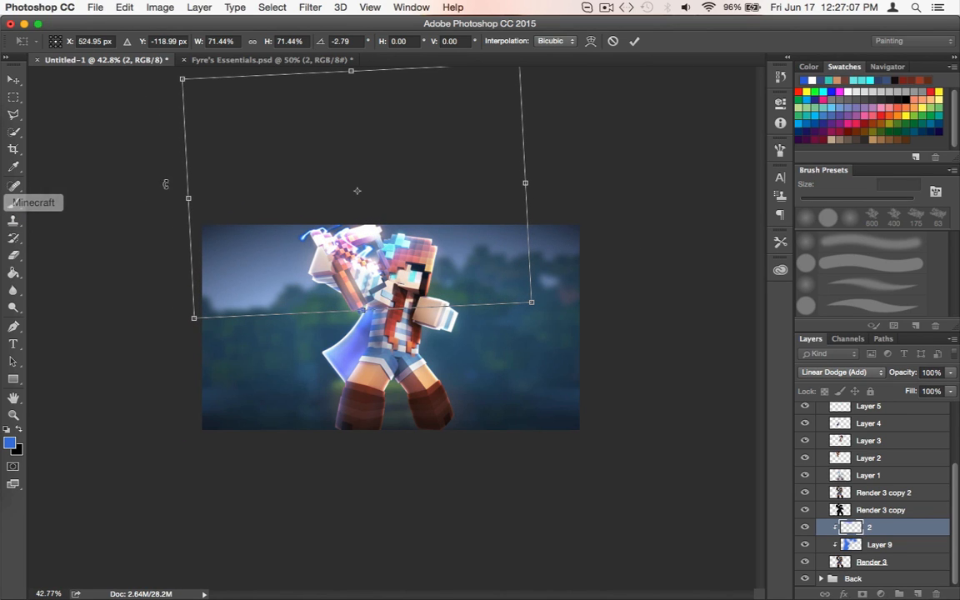
mouse_move(251, 206)
left_mouse_down()
mouse_move(277, 218)
mouse_move(259, 218)
left_mouse_up()
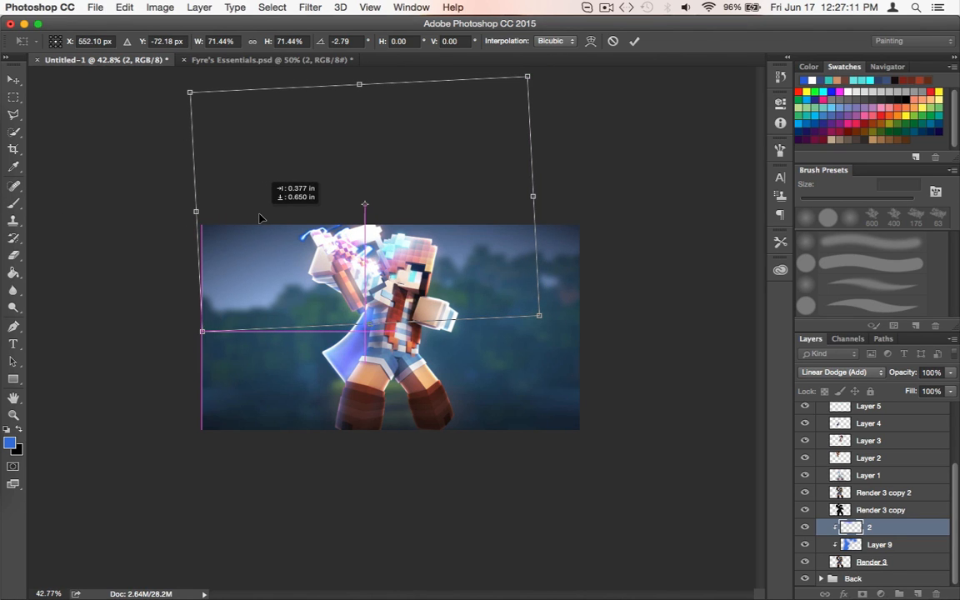
key("Return")
Soften layer 2's light over the weapon with a 99 px eraser at 52% opacity, and reset the eraser opacity to 100%
key("super+plus")
key("super+plus")
key("super+plus")
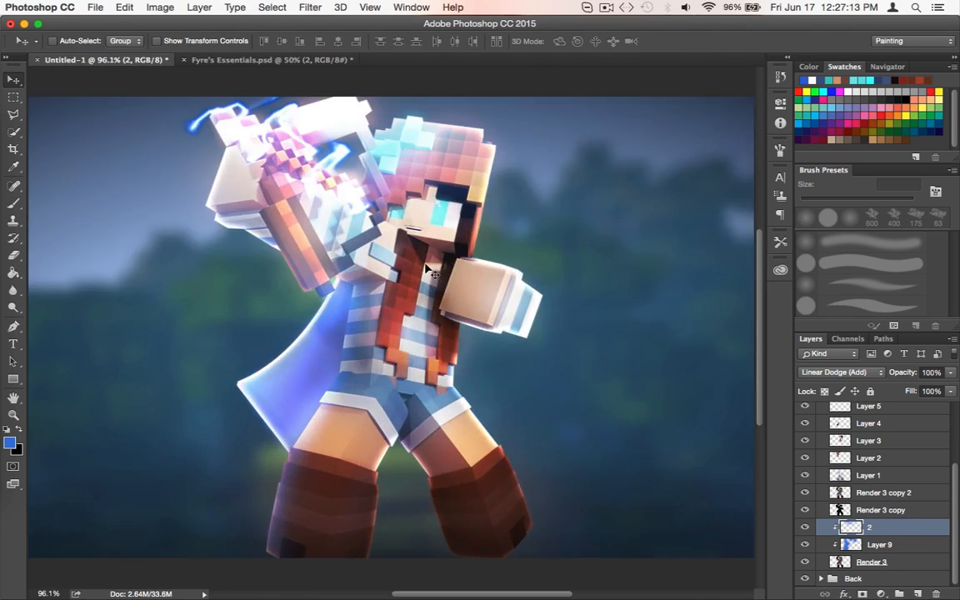
scroll(428, 269, "up", 5)
scroll(427, 269, "left", 4)
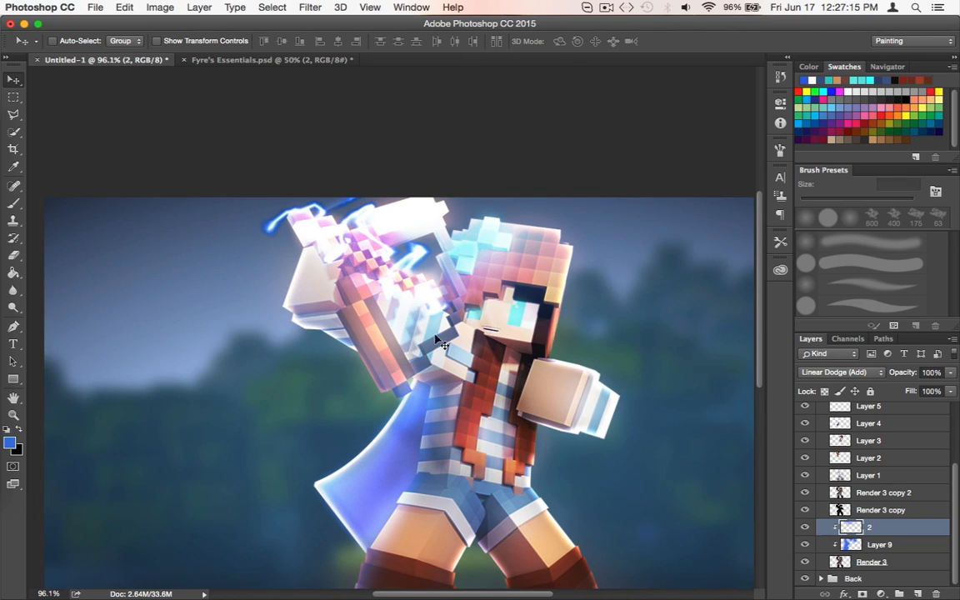
key("e")
mouse_move(356, 236)
left_mouse_down()
mouse_move(369, 224)
mouse_move(393, 227)
mouse_move(397, 243)
left_mouse_up()
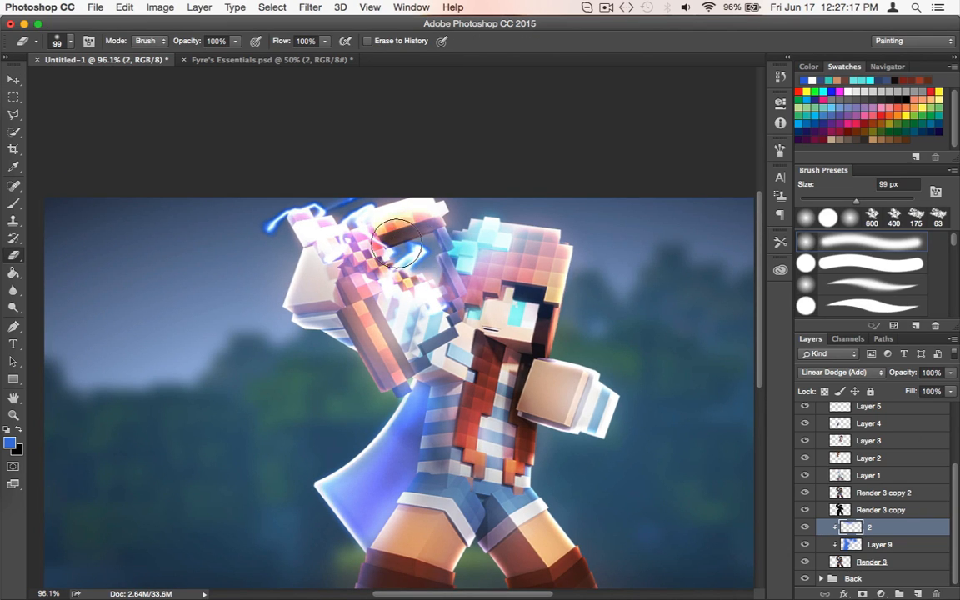
key("super+z")
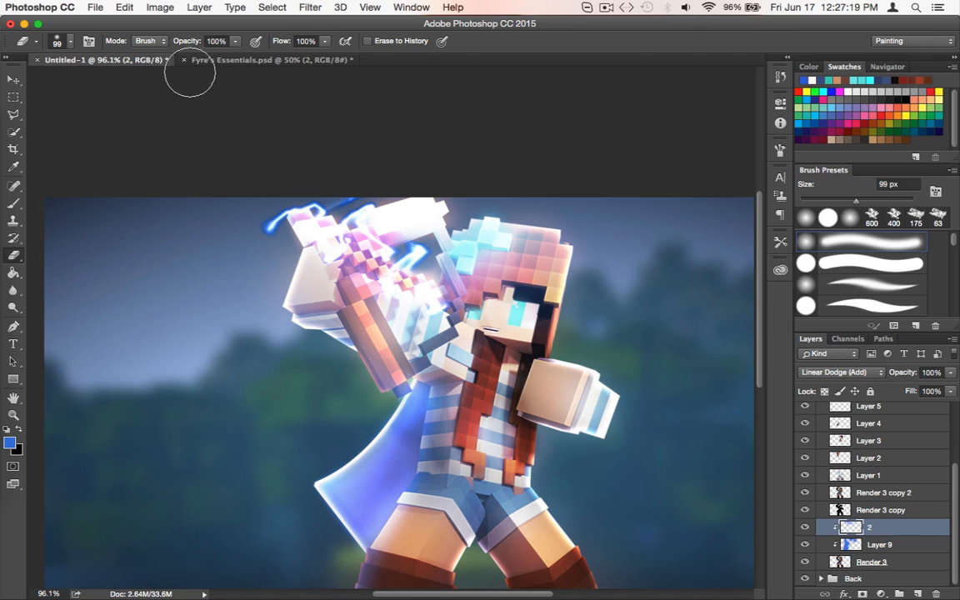
left_click(236, 41)
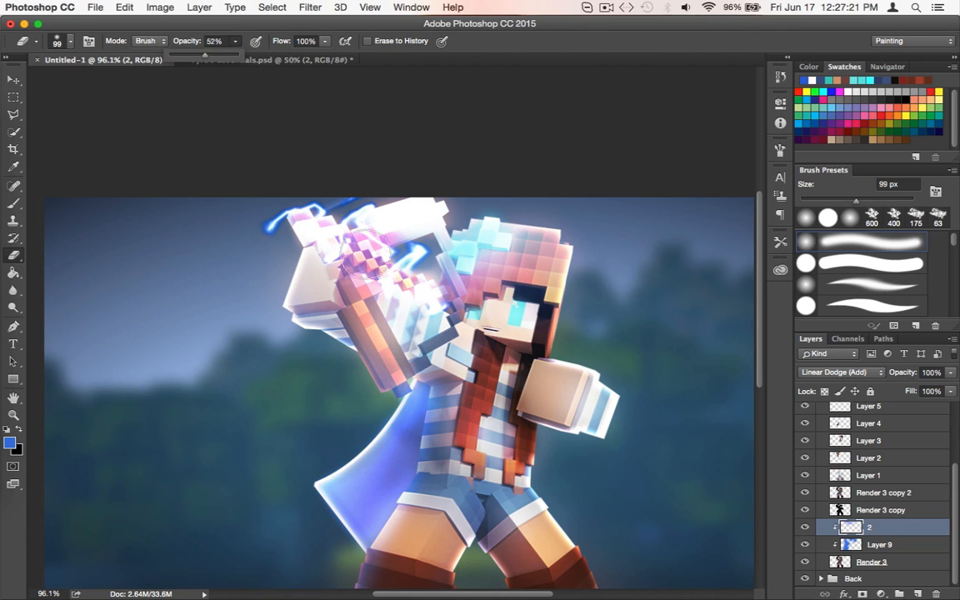
mouse_move(365, 267)
left_mouse_down()
mouse_move(453, 231)
mouse_move(344, 235)
mouse_move(399, 221)
mouse_move(389, 248)
left_mouse_up()
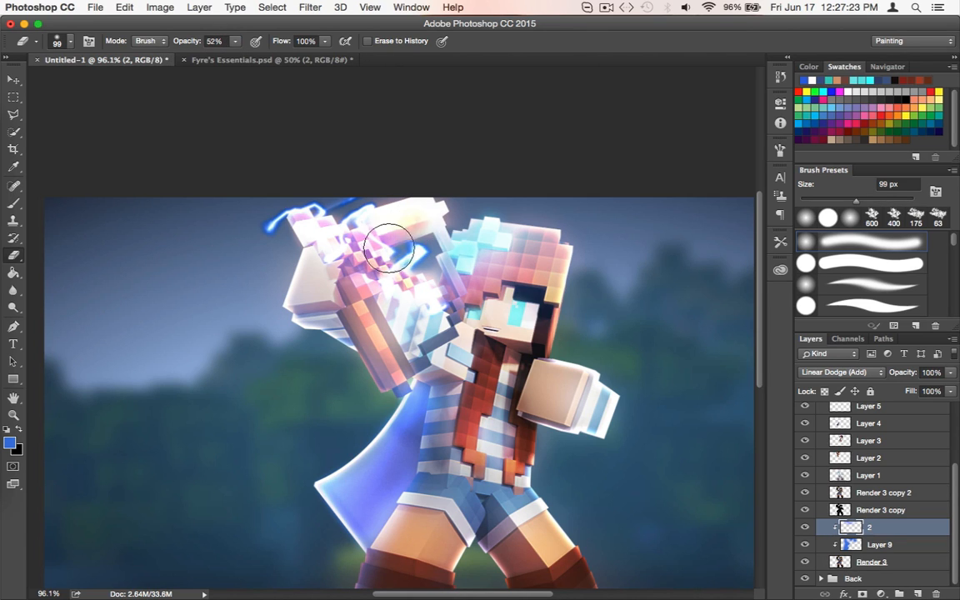
left_click_drag(437, 220, 435, 233)
left_click_drag(340, 241, 348, 249)
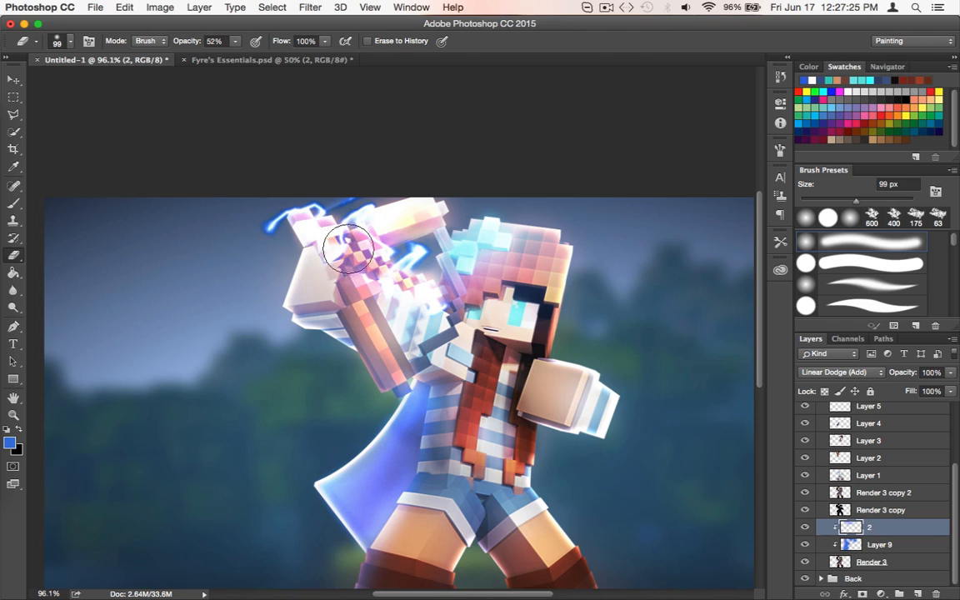
left_click_drag(359, 211, 365, 215)
scroll(260, 251, "down", 2)
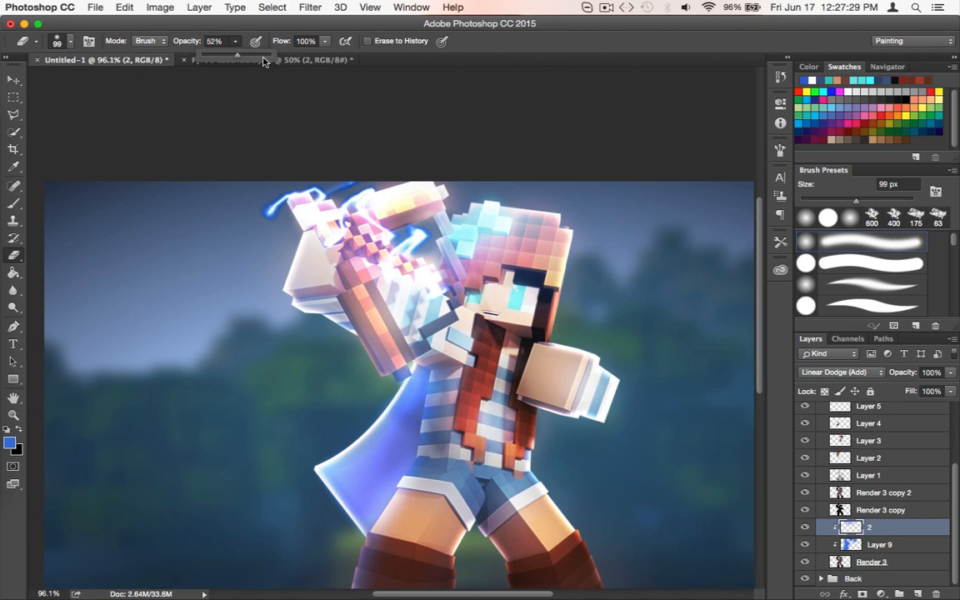
left_click_drag(262, 62, 292, 60)
Switch back to Fyre's Essentials.psd, hide light stock 2, and show and select stock 3
scroll(346, 142, "down", 3)
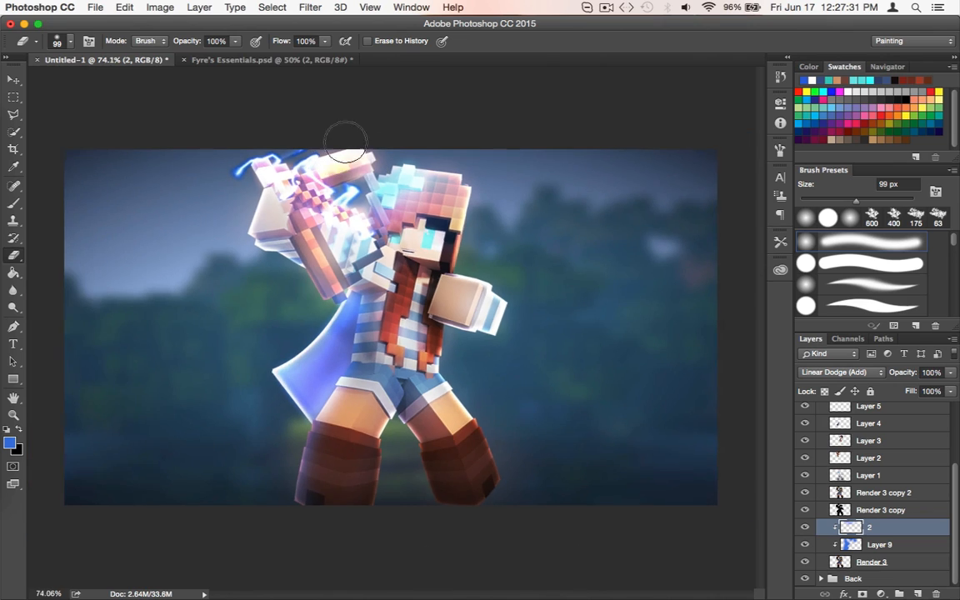
scroll(346, 142, "down", 2)
left_click(267, 60)
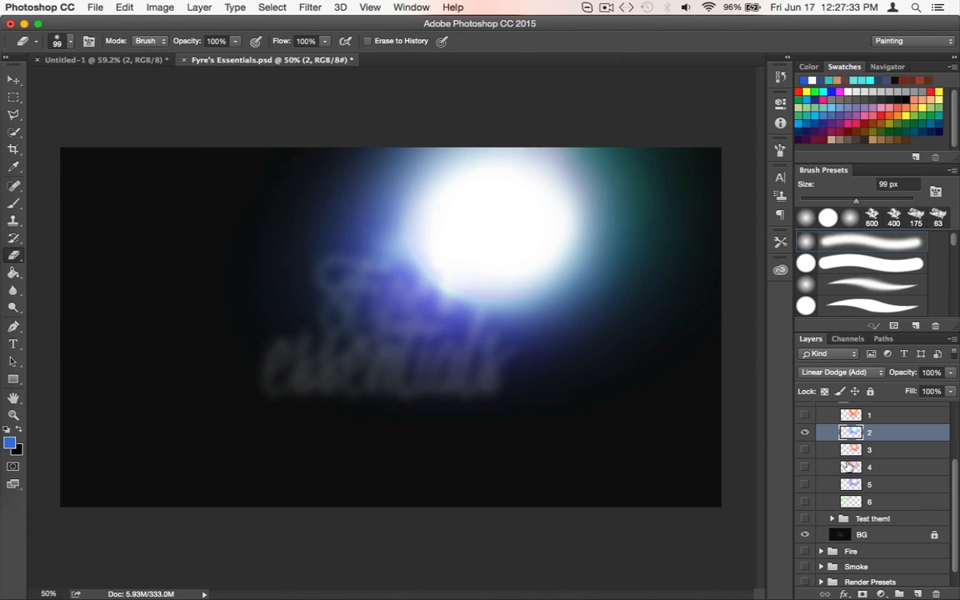
left_click(800, 431)
left_click(813, 451)
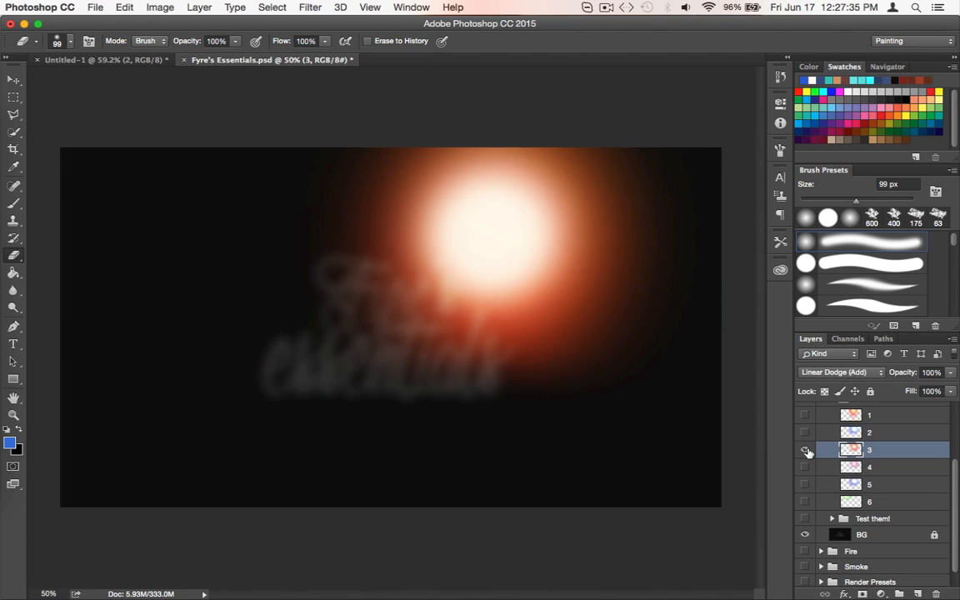
Copy the orange light stock 3 from Fyre's Essentials.psd into the Untitled-1 document and place it over the character
left_click(804, 450)
key("v")
left_click_drag(578, 289, 145, 67)
left_click_drag(562, 384, 576, 392)
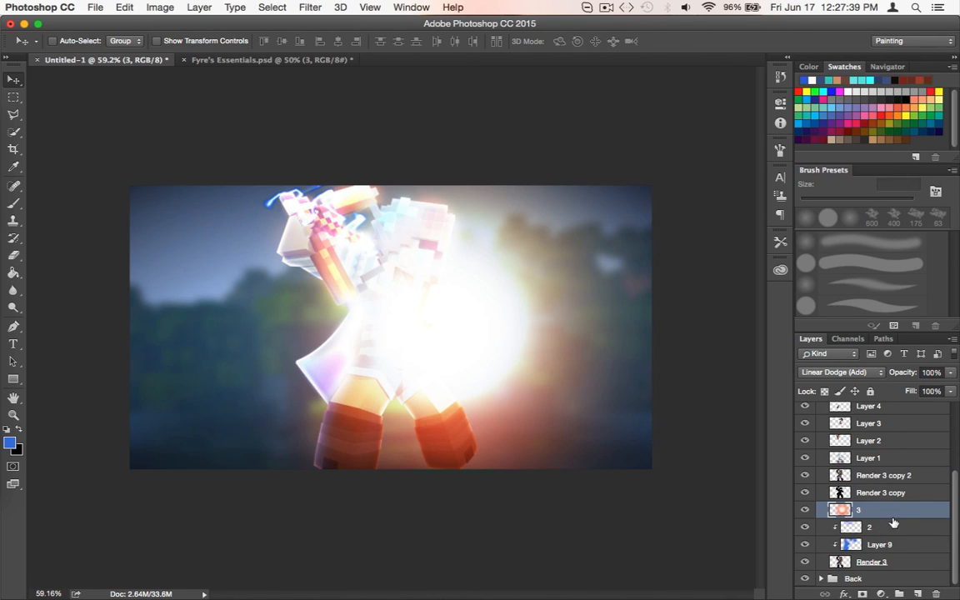
Clip light layer 3 to Render 3 and move its glow toward the lower-right corner of the canvas
right_click(894, 523)
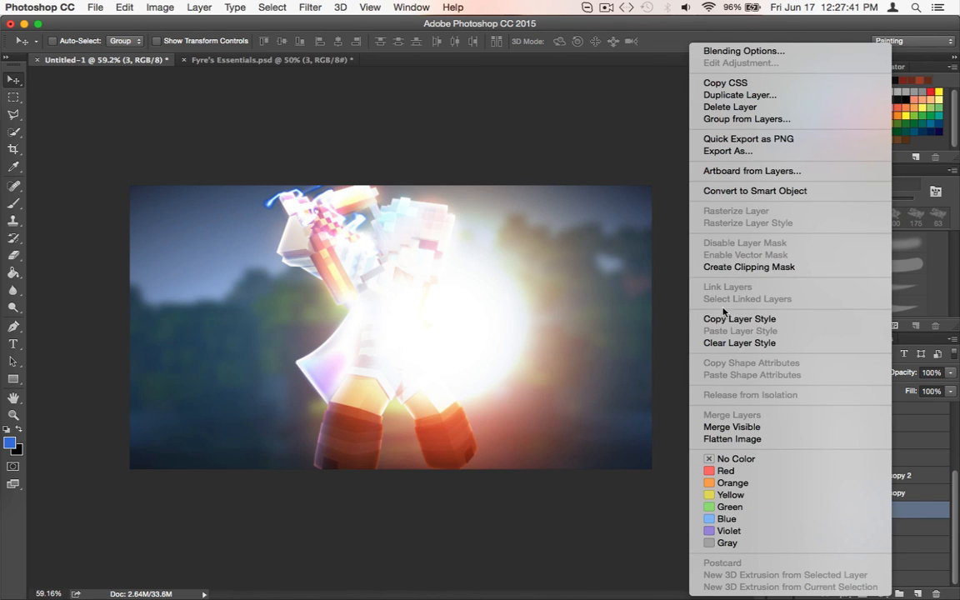
left_click(733, 267)
left_click_drag(459, 381, 634, 447)
scroll(542, 332, "up", 1)
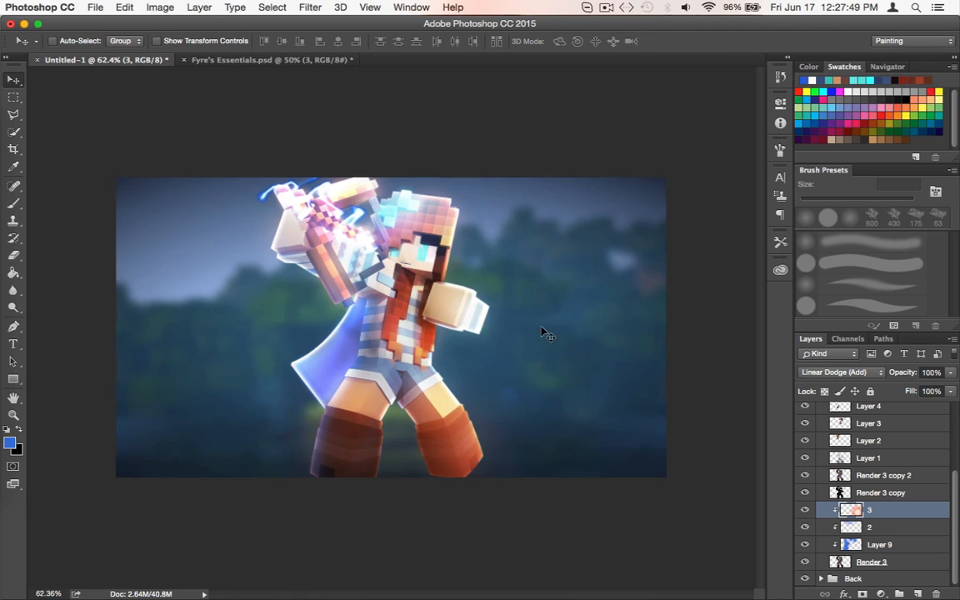
scroll(543, 332, "up", 5)
scroll(548, 333, "down", 2)
scroll(548, 332, "right", 2)
scroll(558, 335, "down", 4)
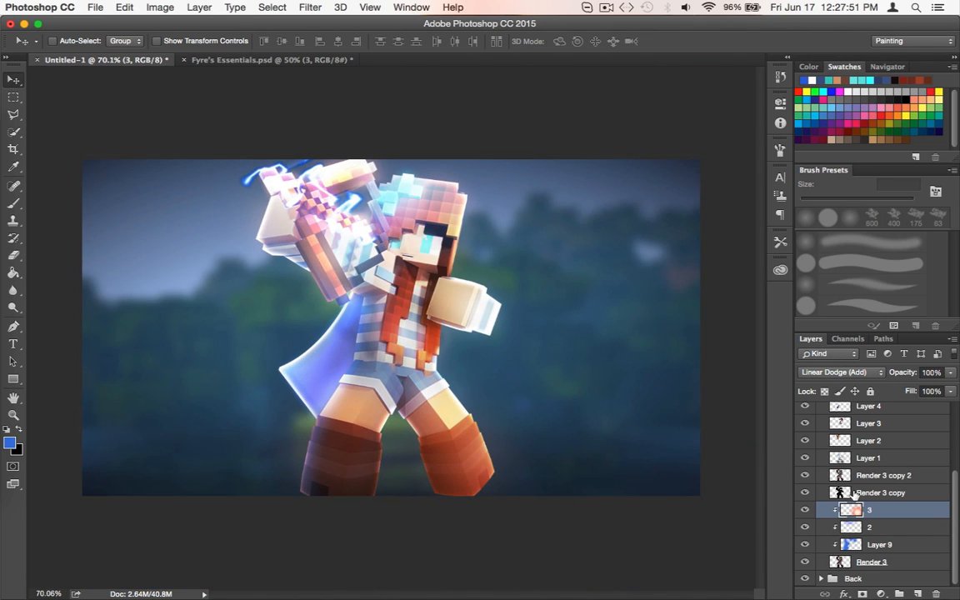
Set light layer 2's opacity to 81% and undo a trial move of its light
left_click(866, 527)
left_click(949, 372)
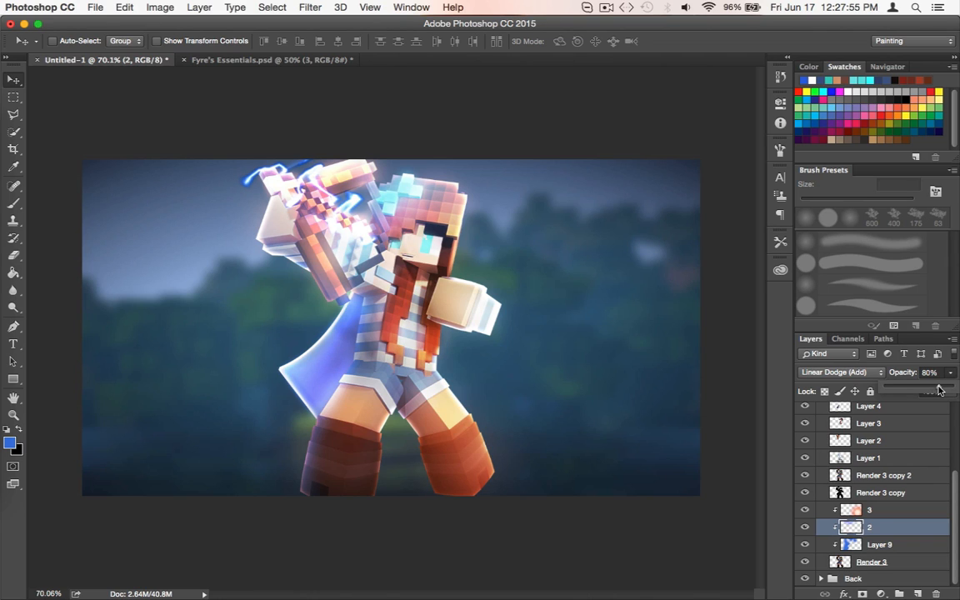
left_click_drag(941, 364, 939, 390)
left_click_drag(520, 415, 572, 379)
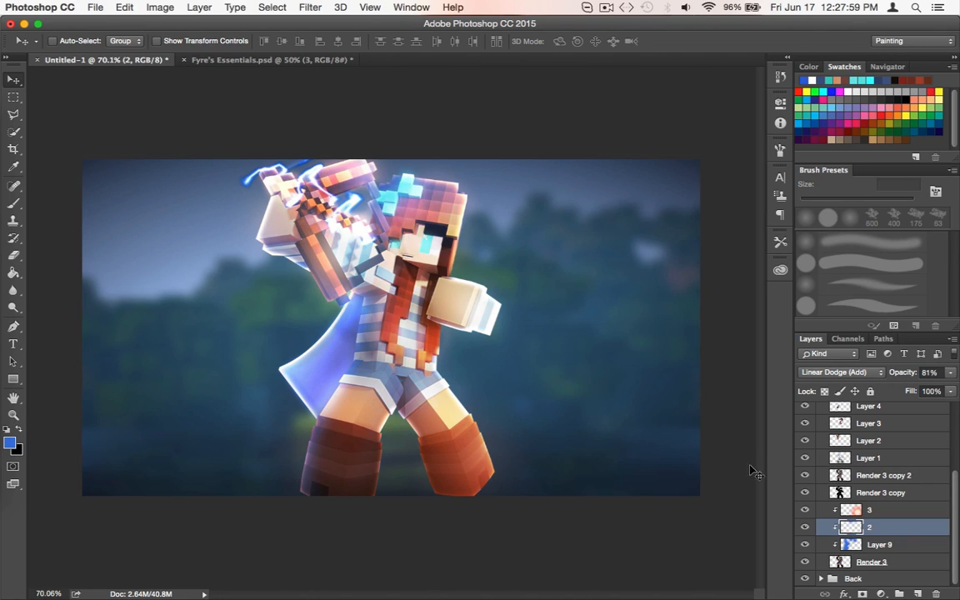
key("super+z")
Shift layer 3's light slightly upward beside the character and set the layer's opacity to 86%
left_click(877, 512)
left_click_drag(546, 473, 552, 421)
left_click(952, 373)
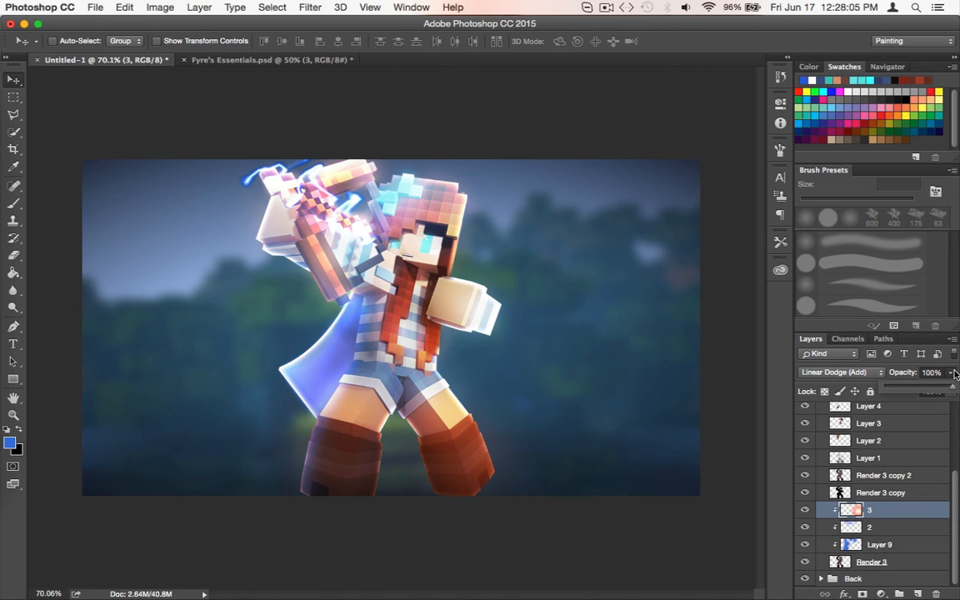
left_click(682, 578)
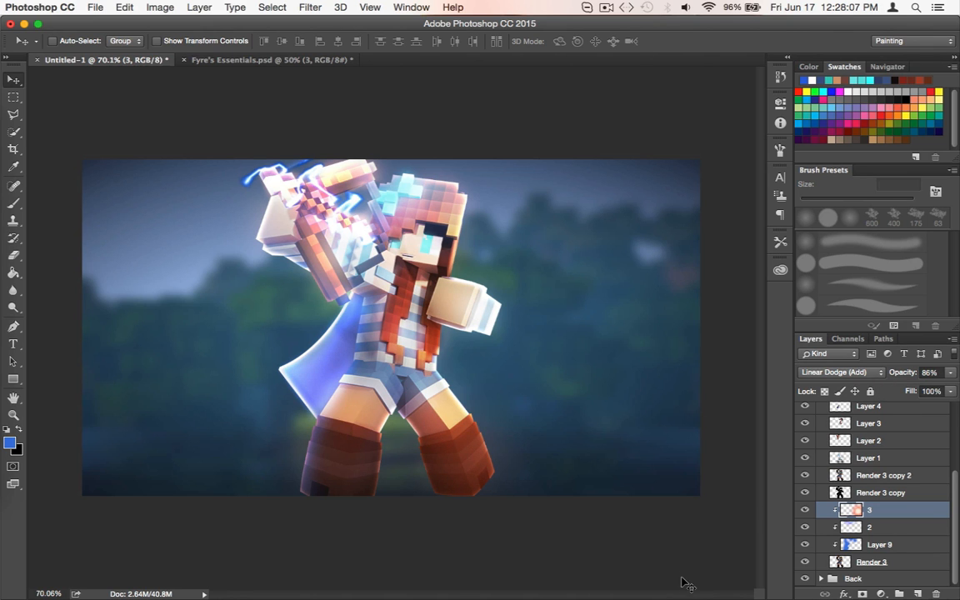
scroll(642, 356, "up", 3)
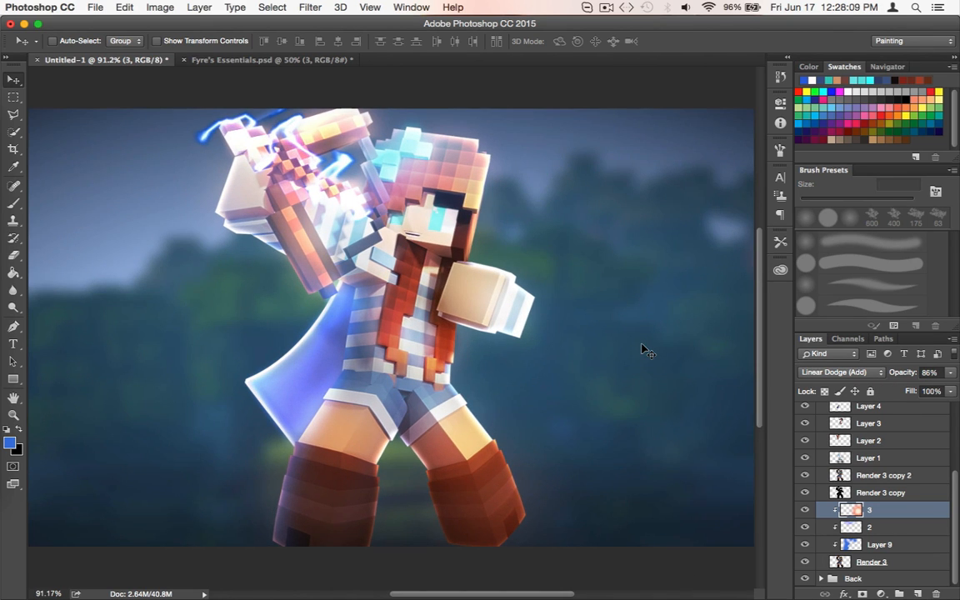
scroll(311, 197, "up", 3)
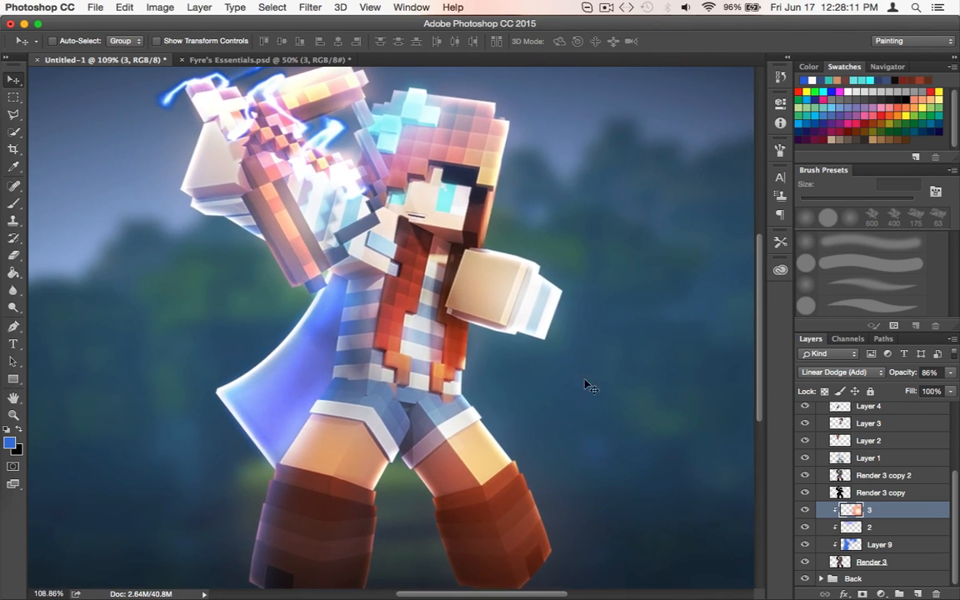
scroll(337, 337, "down", 3)
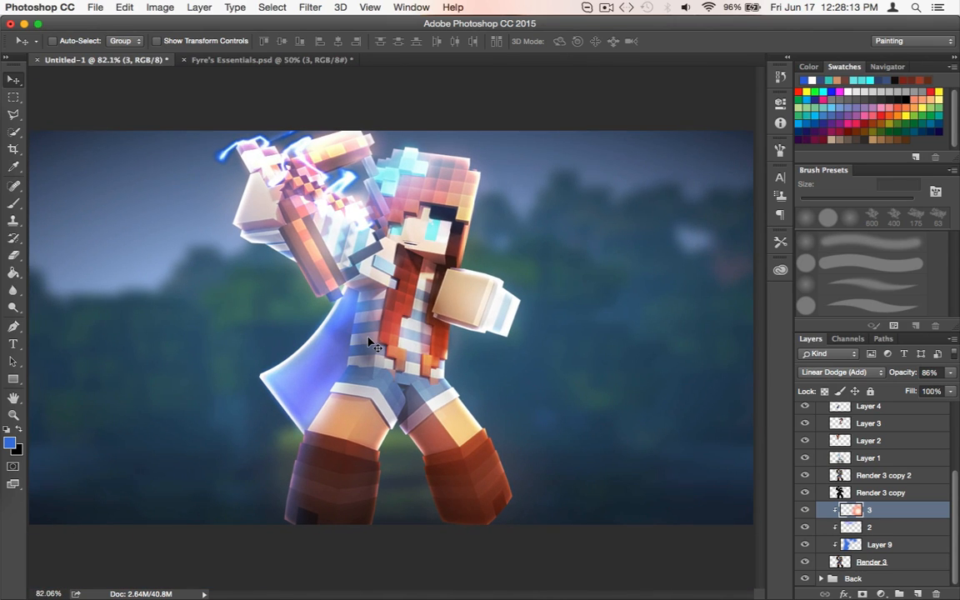
scroll(369, 342, "down", 2)
scroll(846, 458, "up", 3)
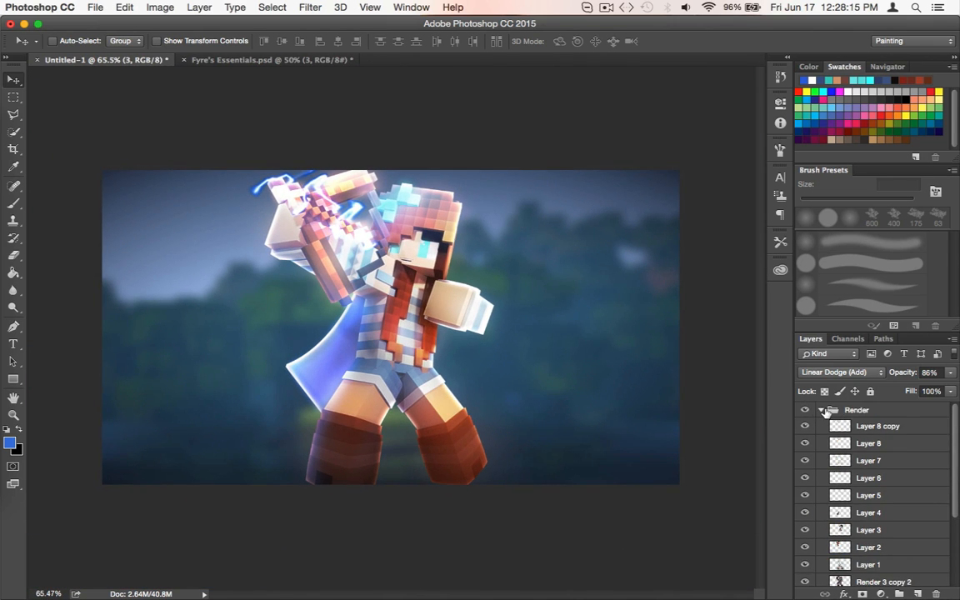
Check the contents of the Back group, then select the Render 3 layer inside the Render group
left_click(822, 410)
left_click(839, 426)
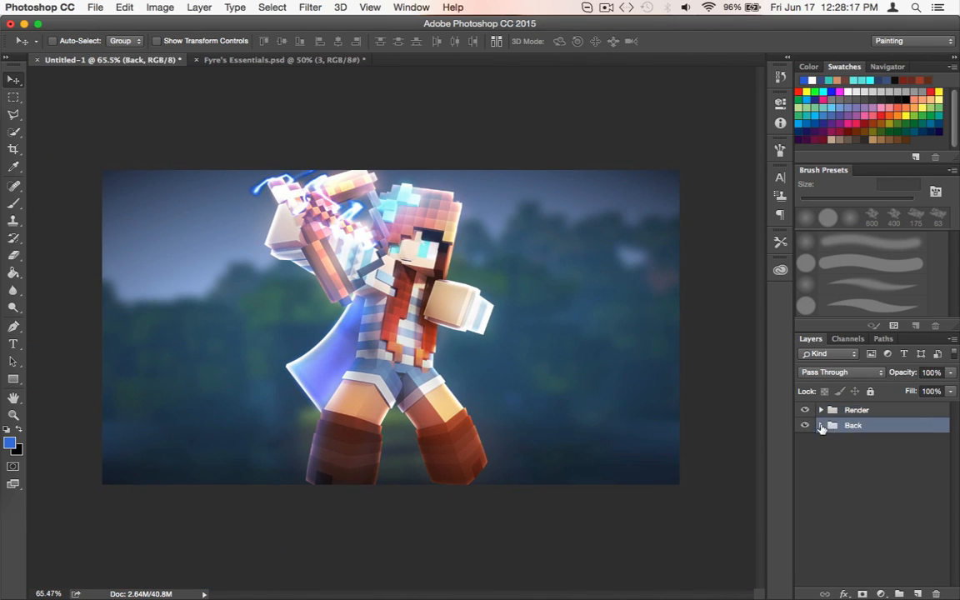
left_click(821, 426)
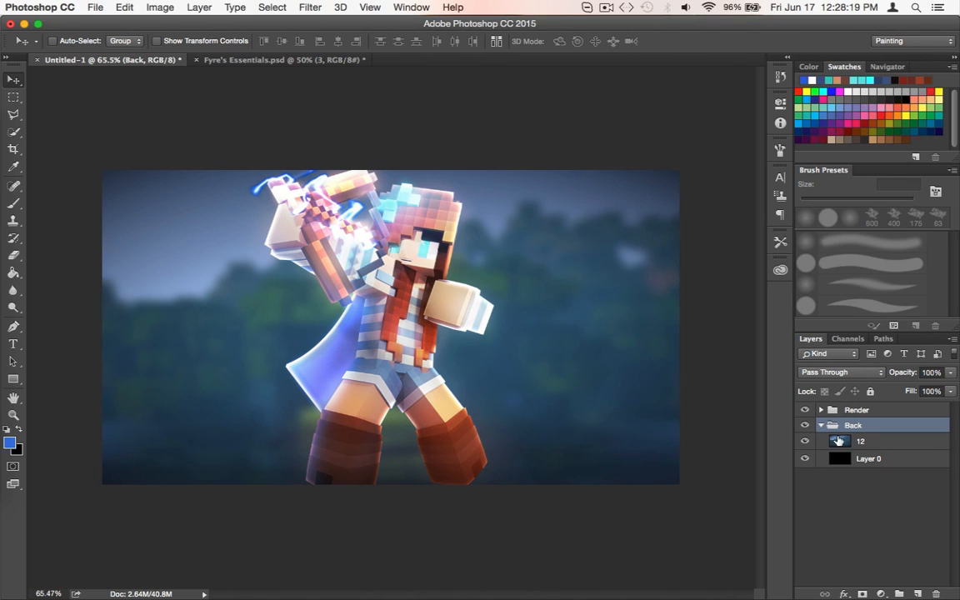
left_click(821, 426)
left_click(821, 410)
scroll(836, 444, "down", 2)
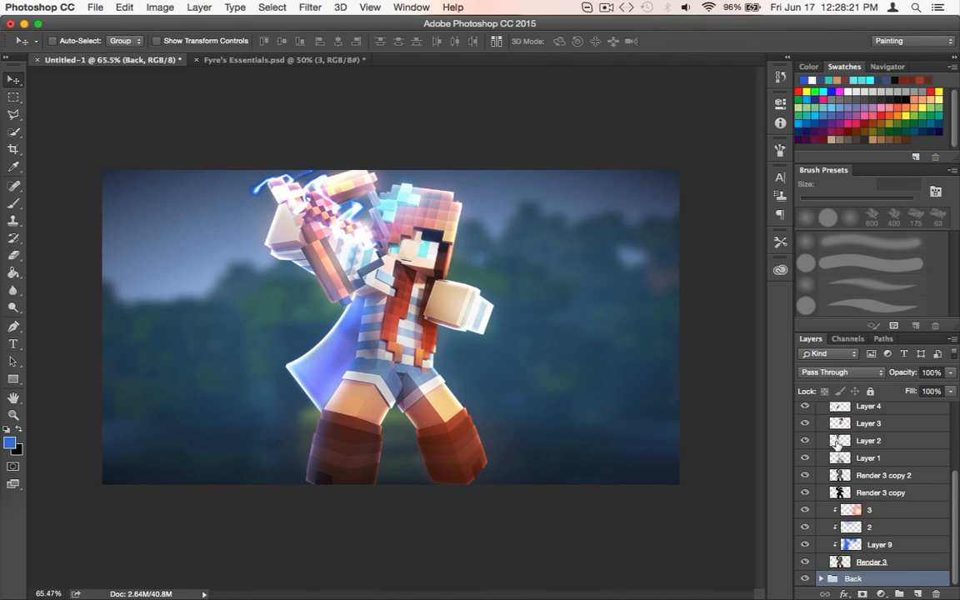
left_click(839, 493)
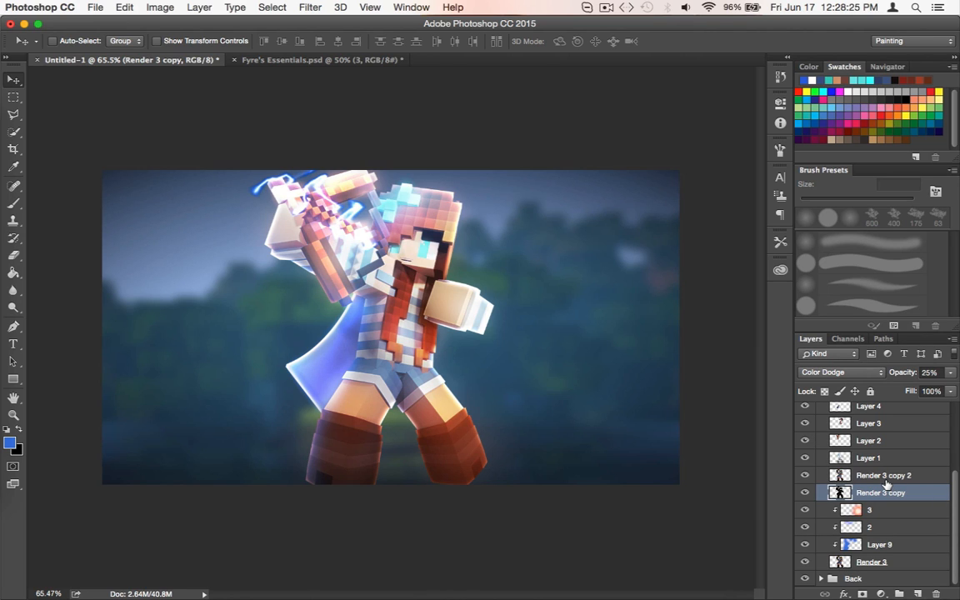
left_click(892, 562)
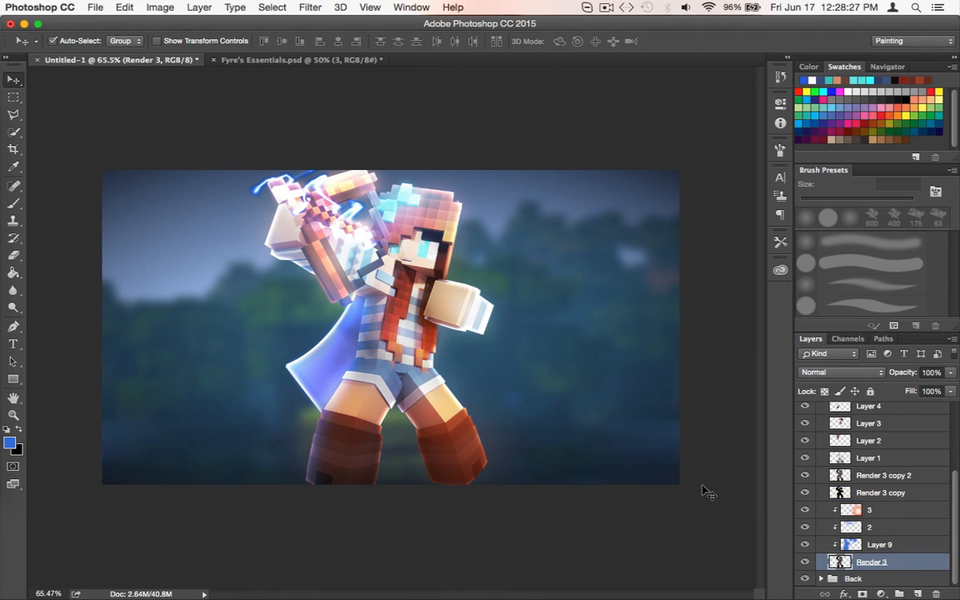
key("super+m")
left_click(848, 339)
key("super+m")
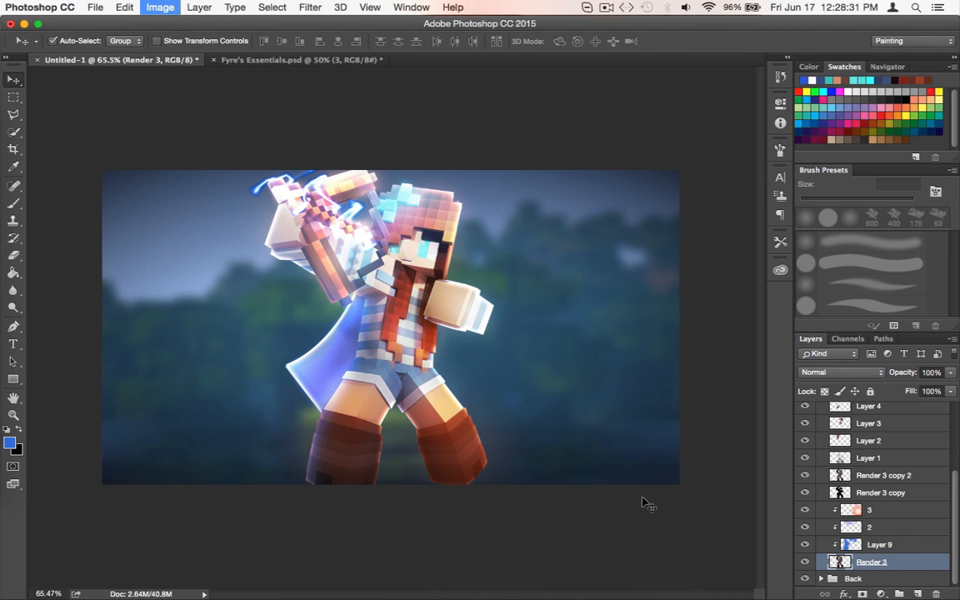
key("Escape")
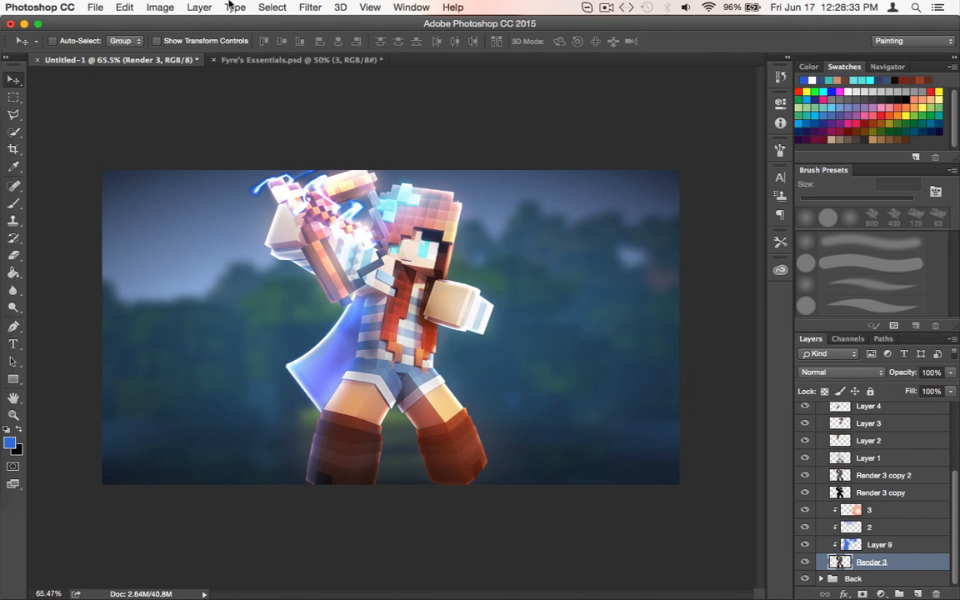
Apply a Curves adjustment to Render 3 that raises the highlights and lowers the shadows from input 74 to output 64
left_click(125, 7)
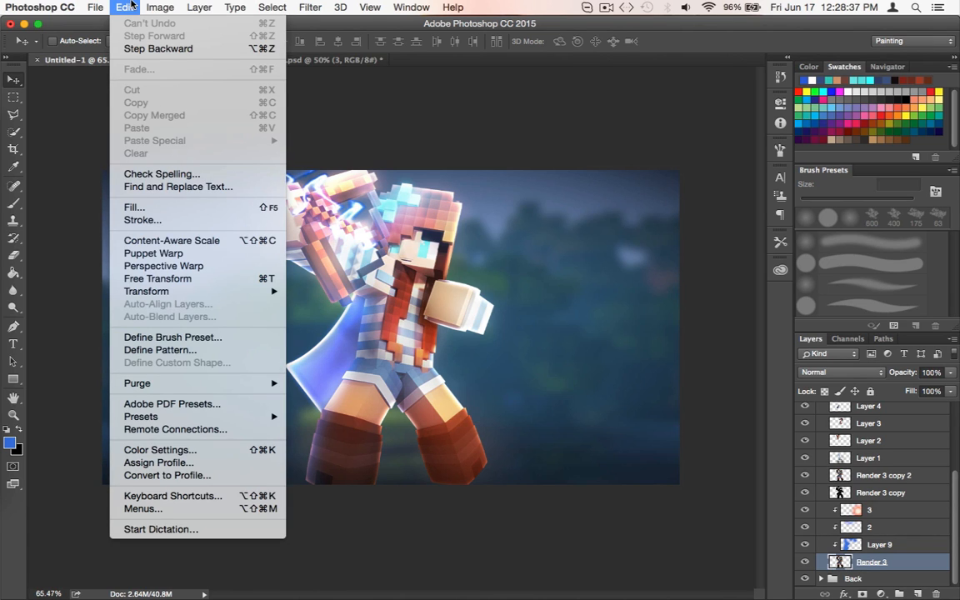
mouse_move(150, 6)
mouse_move(166, 44)
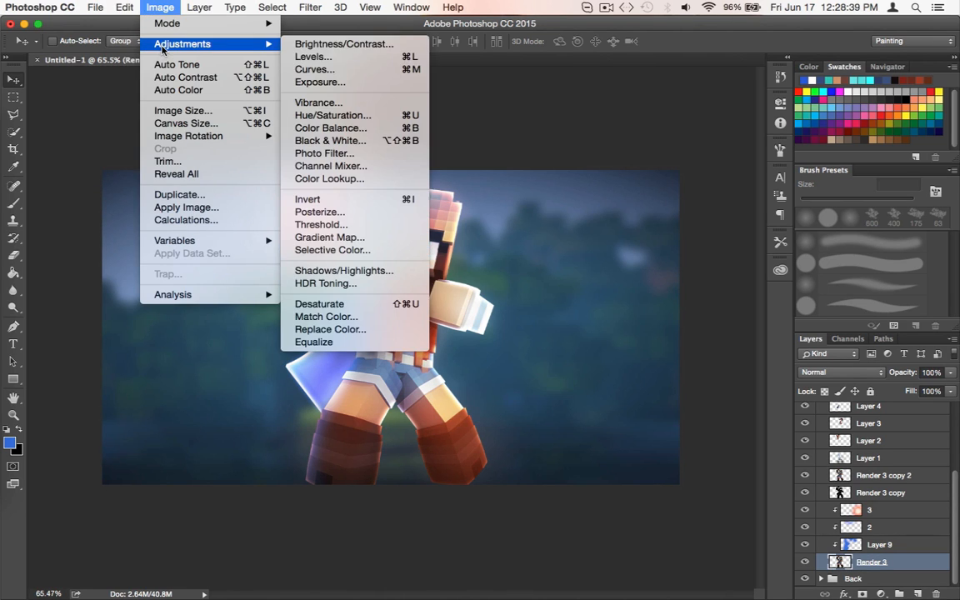
left_click(364, 73)
left_click_drag(605, 296, 684, 23)
left_click_drag(709, 111, 705, 106)
left_click_drag(607, 205, 614, 212)
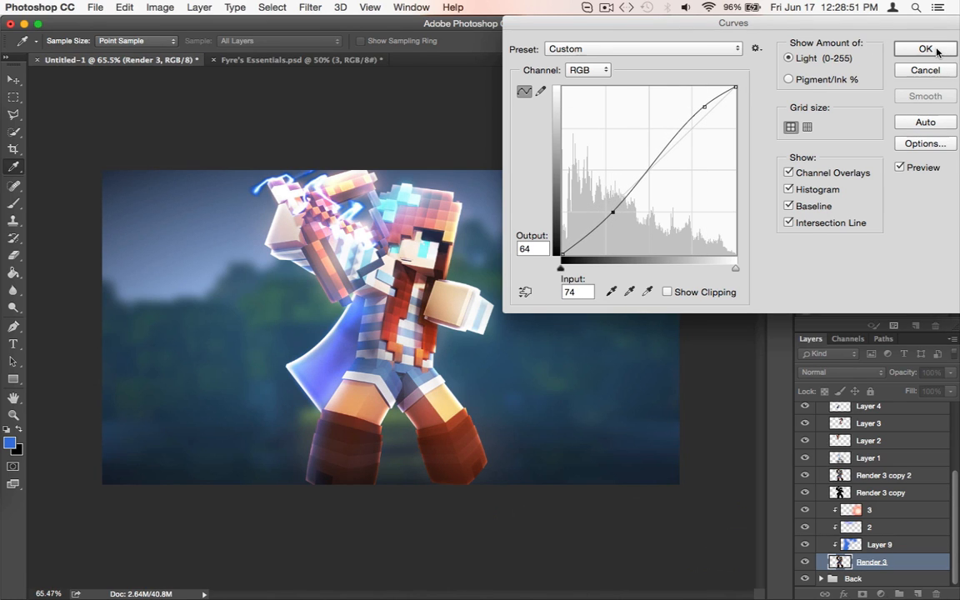
left_click(937, 52)
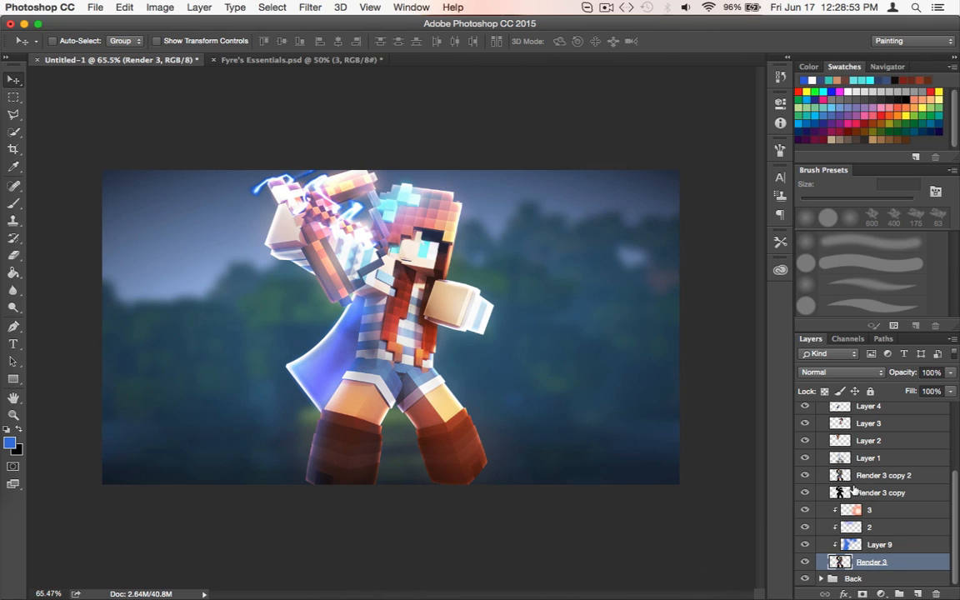
Compare the character with and without the Curves adjustment, keeping it applied, and inspect the result up close
key("super+z")
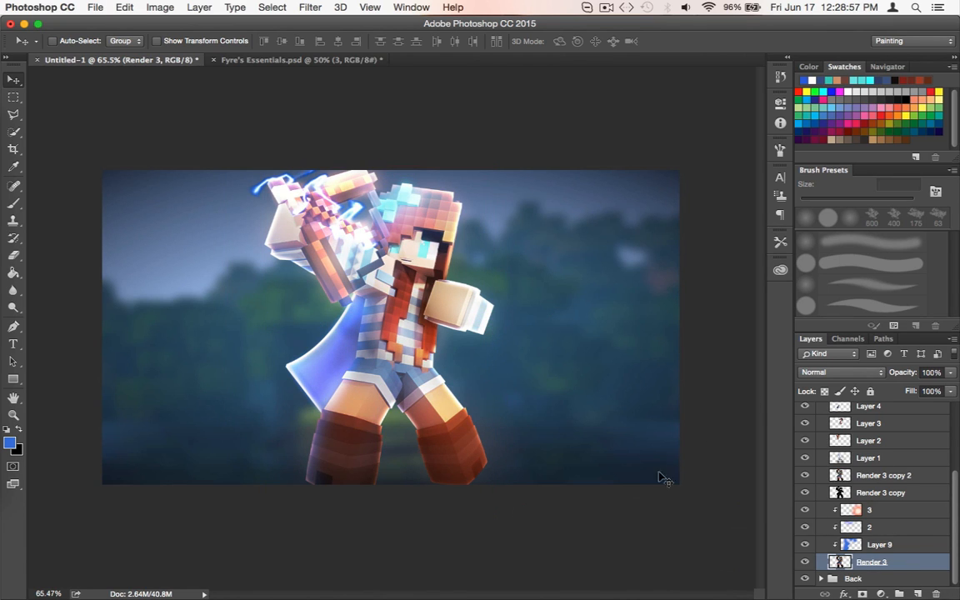
key("super+z")
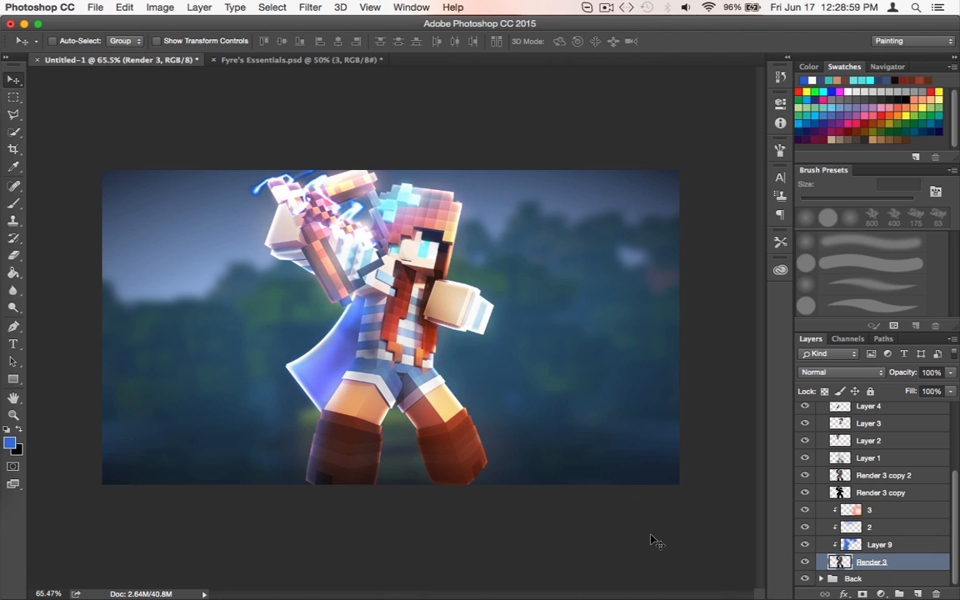
scroll(652, 540, "up", 3)
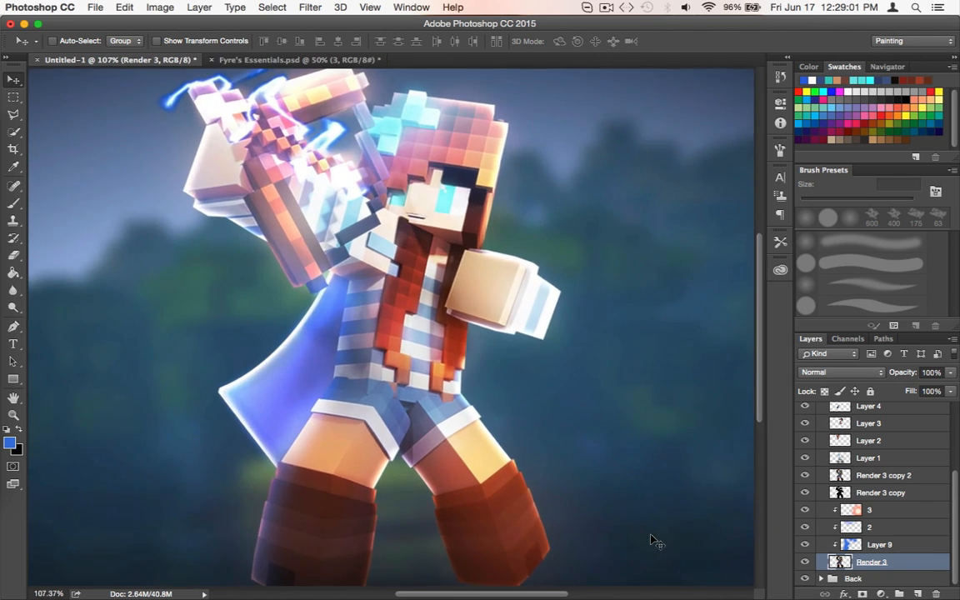
scroll(652, 540, "down", 5)
scroll(894, 482, "up", 1)
scroll(895, 482, "up", 4)
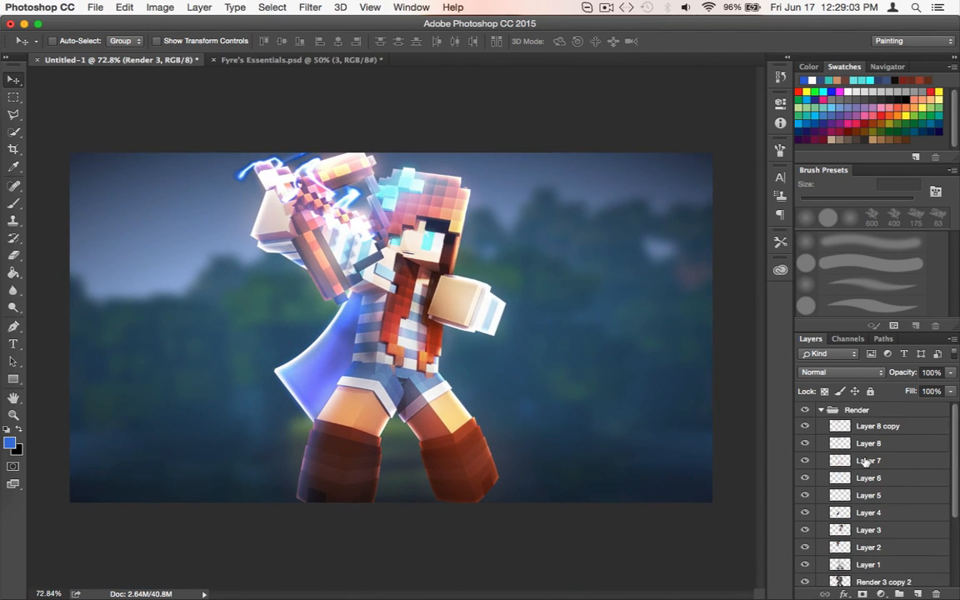
Collapse the Render group and create a new layer group named CC above it
left_click(823, 410)
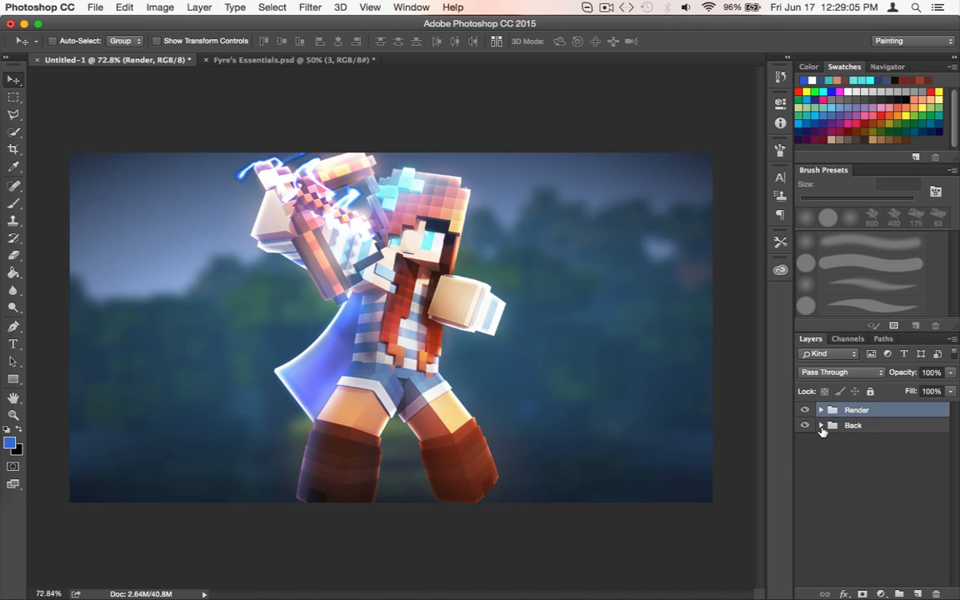
left_click(822, 426)
left_click(822, 426)
left_click(899, 594)
double_click(859, 410)
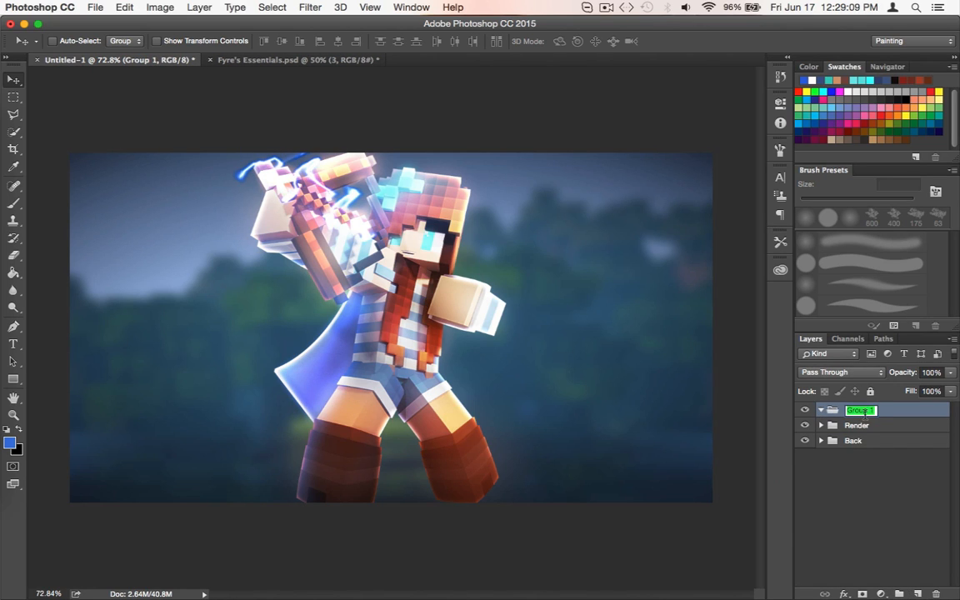
type("CC")
key("Return")
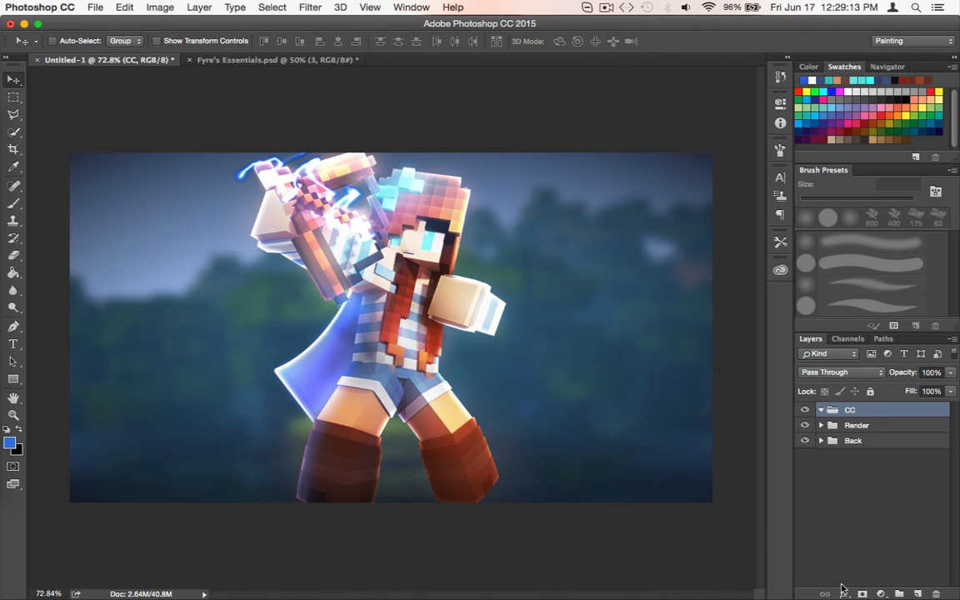
left_click(883, 593)
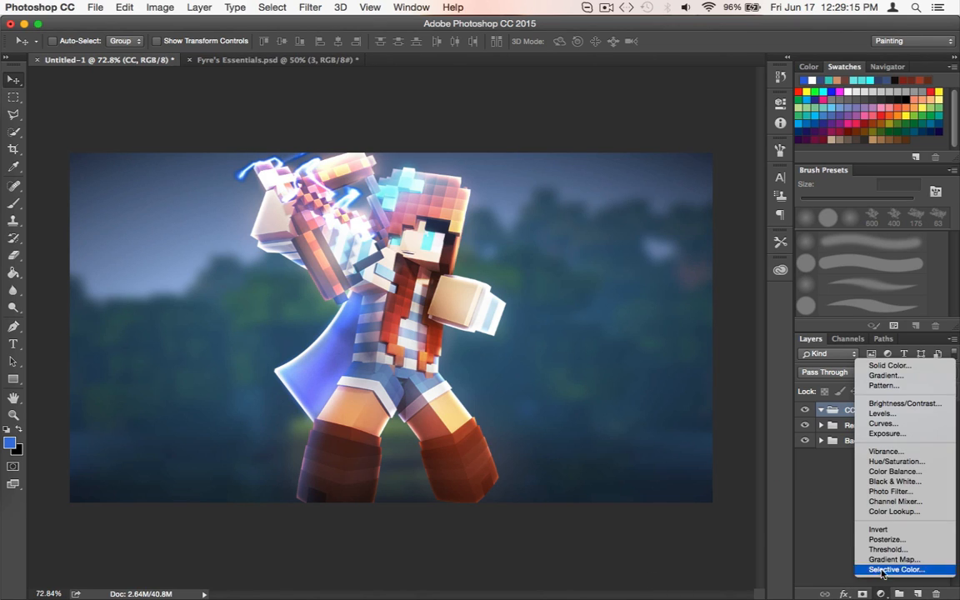
left_click(160, 6)
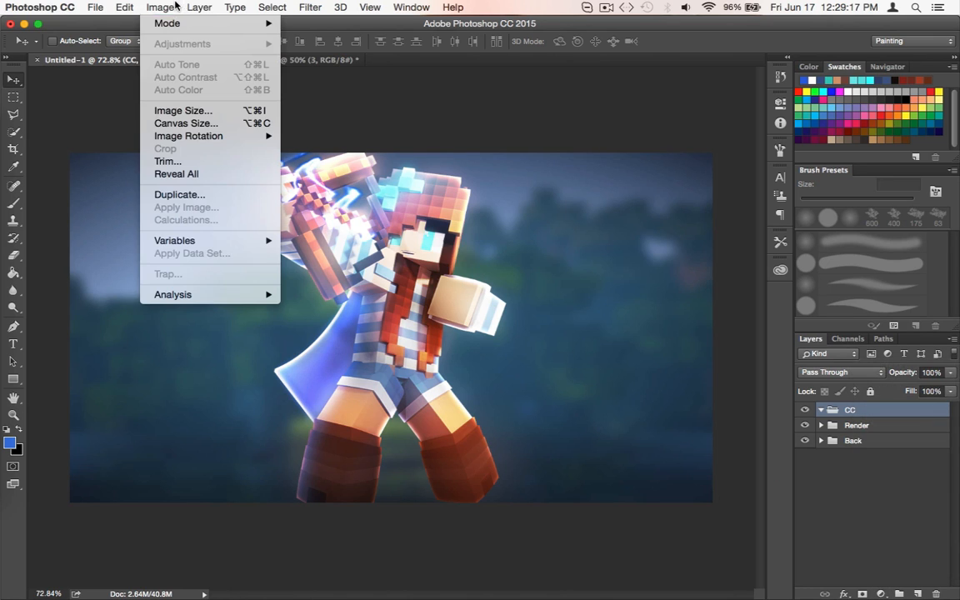
mouse_move(195, 136)
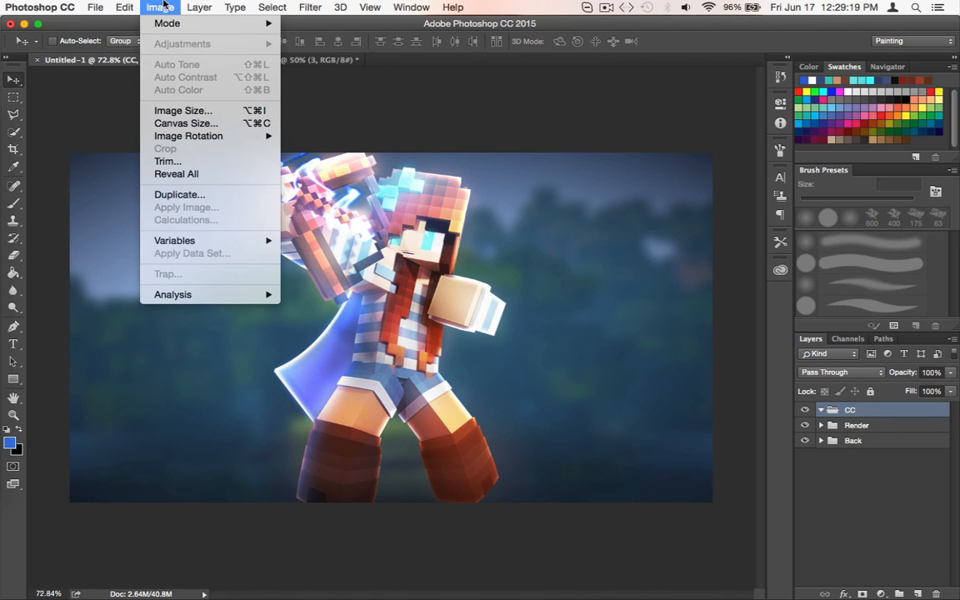
mouse_move(159, 26)
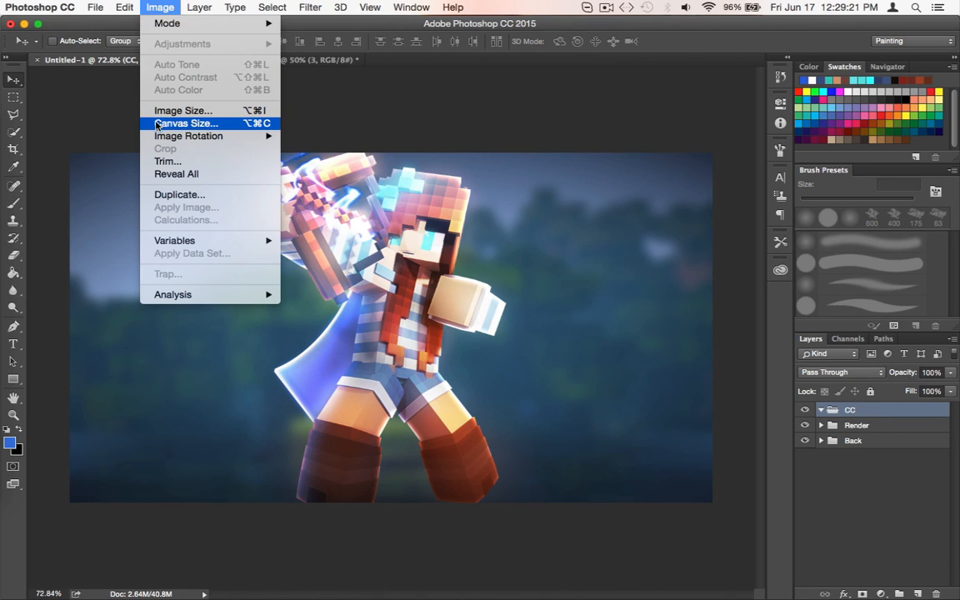
left_click(443, 167)
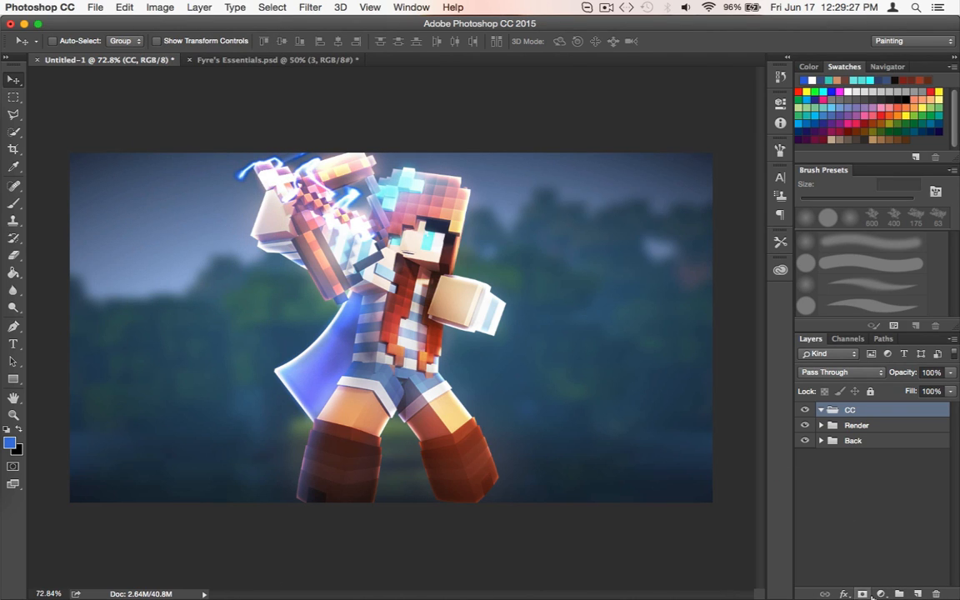
left_click_drag(193, 25, 201, 5)
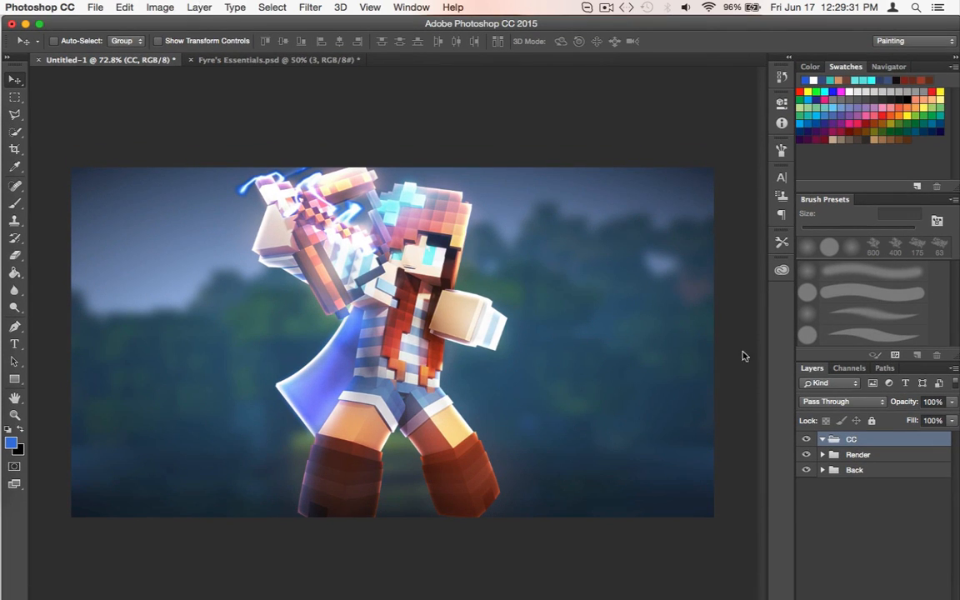
Add a Color Lookup adjustment layer inside the CC group, without loading an external LUT file
left_click_drag(231, 15, 224, 57)
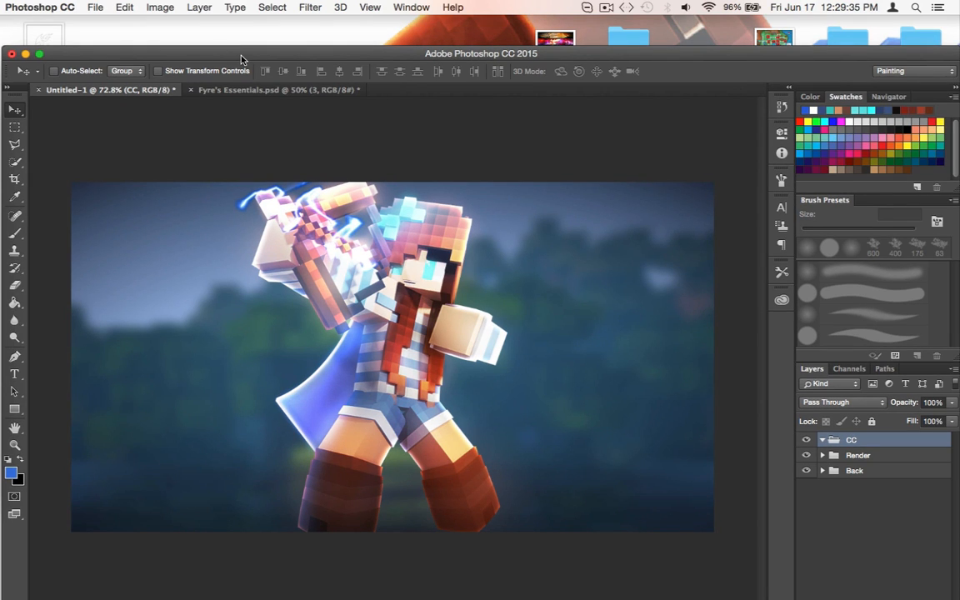
left_click_drag(224, 55, 225, 26)
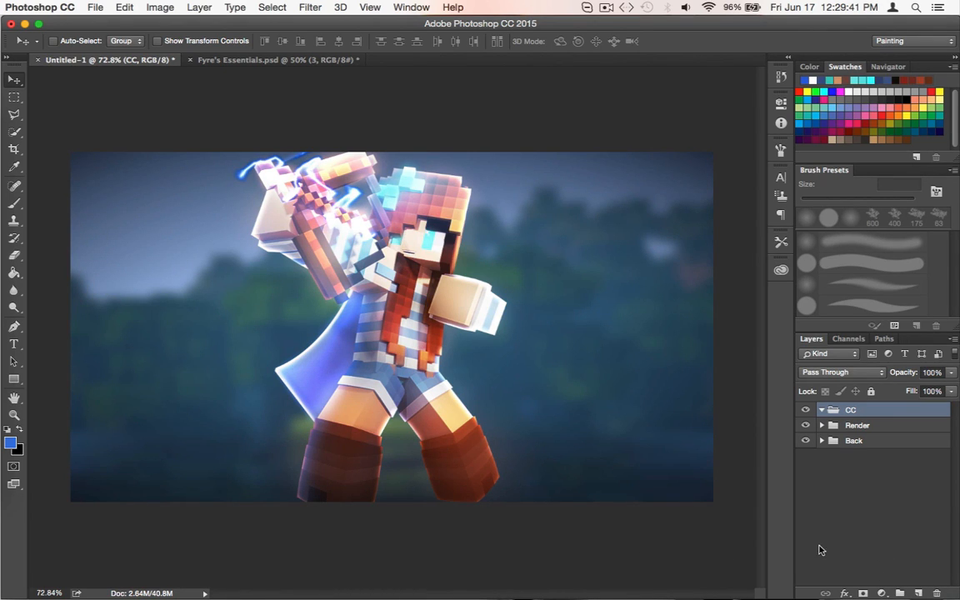
left_click(882, 593)
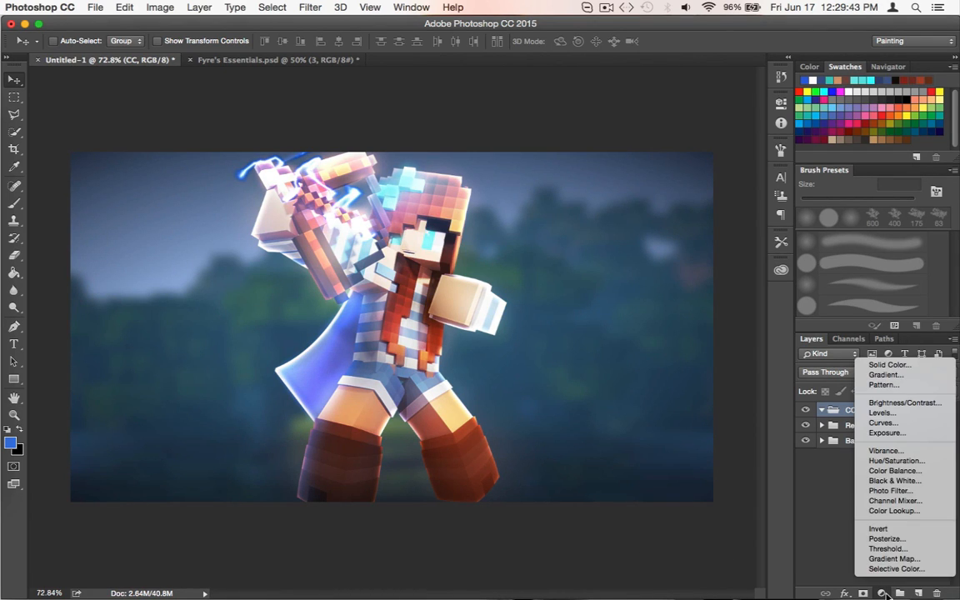
left_click(896, 511)
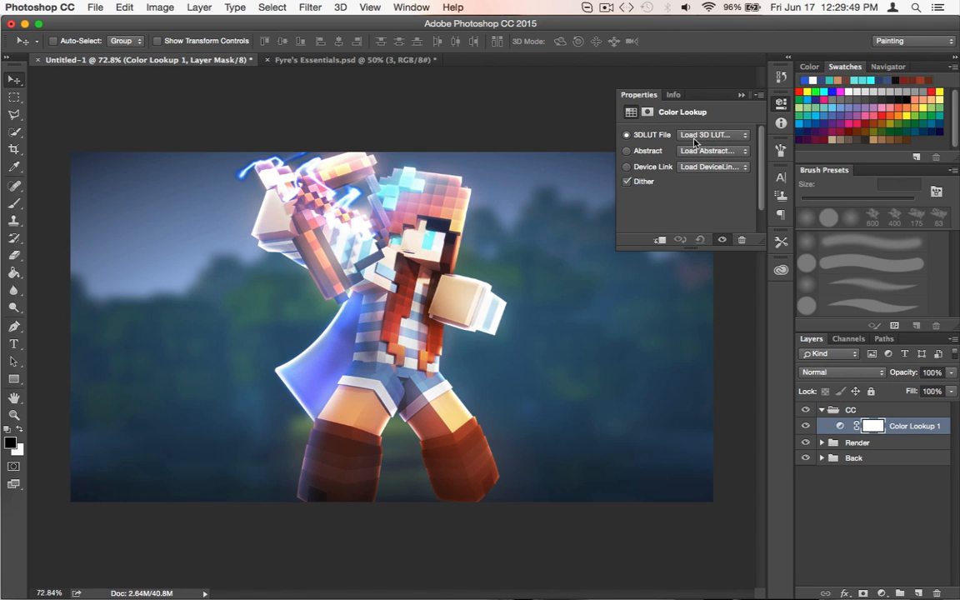
left_click(695, 137)
left_click(681, 137)
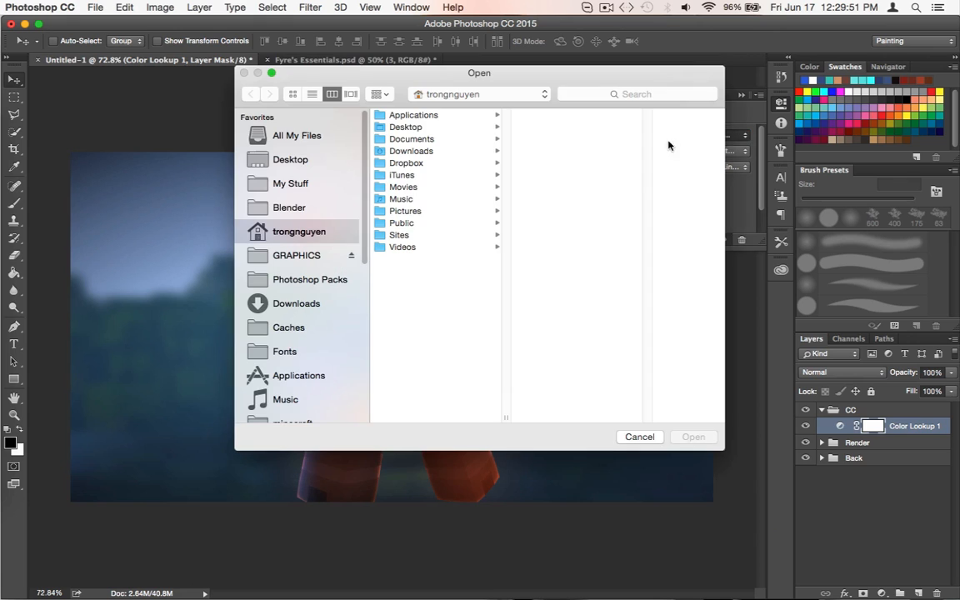
left_click(638, 438)
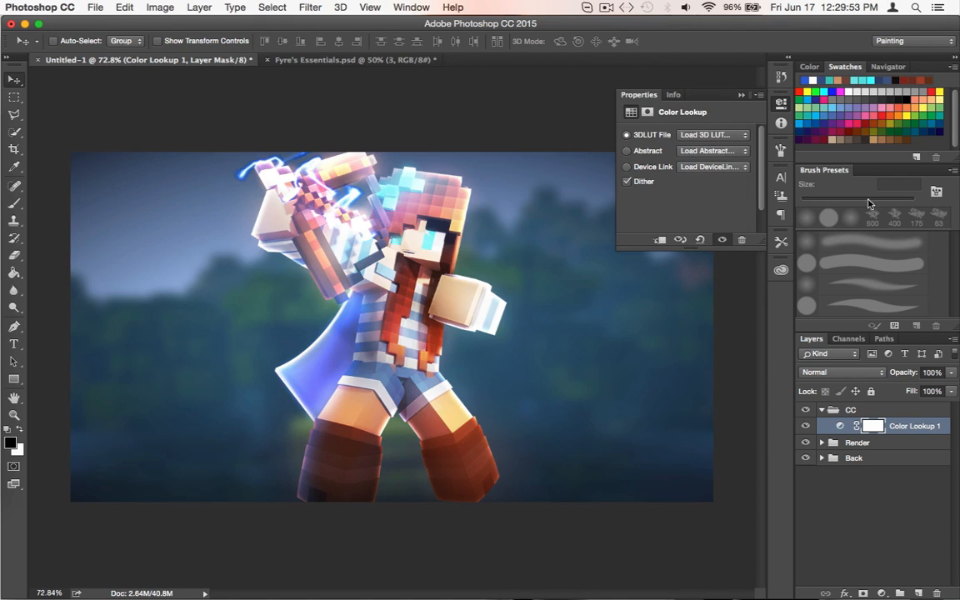
Try the 2Strip.look, 3Strip.look and Bleach Bypass.look 3DLUT files on the Color Lookup layer
left_click(705, 138)
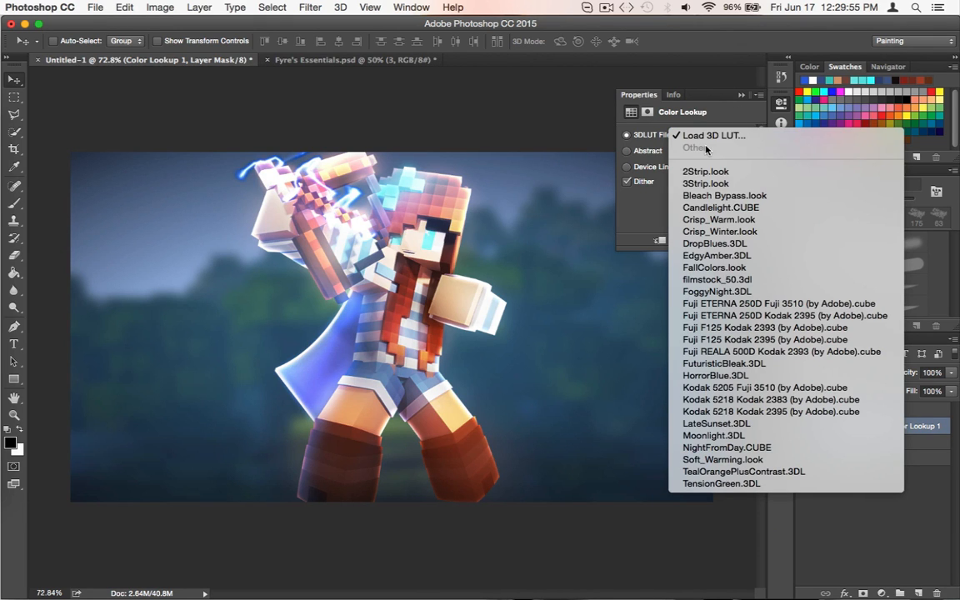
left_click(627, 240)
left_click(705, 137)
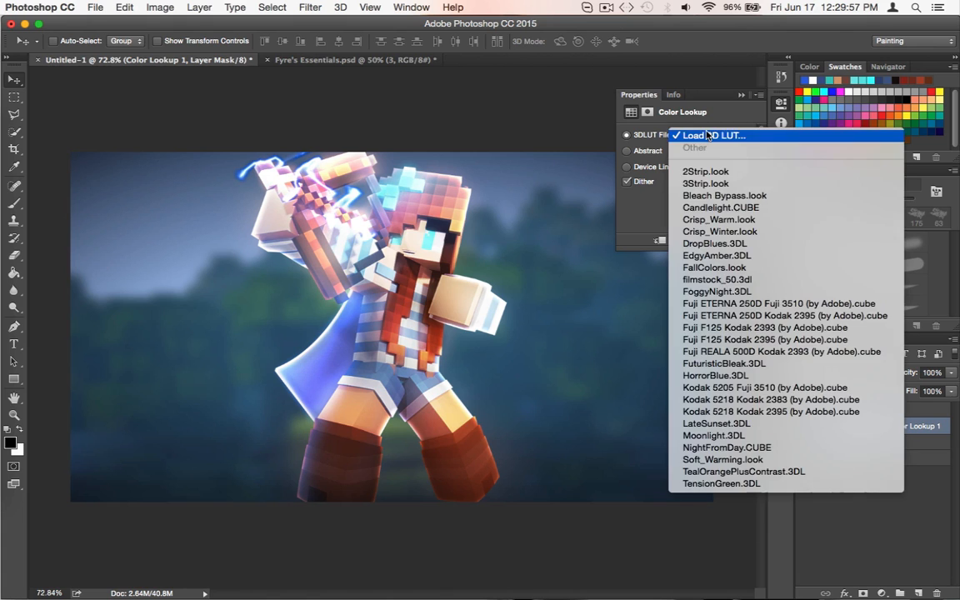
left_click(701, 171)
left_click(703, 135)
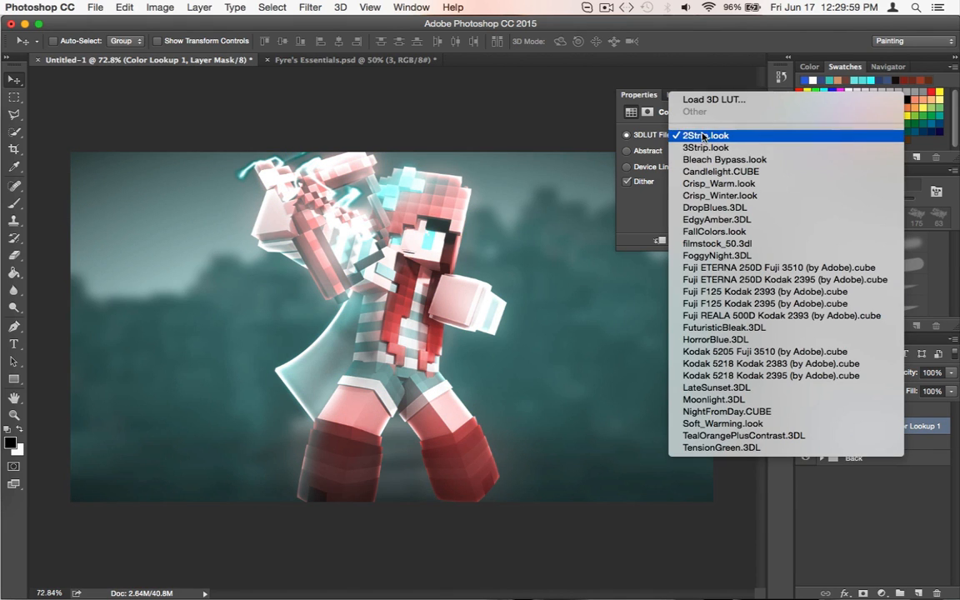
left_click(701, 149)
left_click(701, 136)
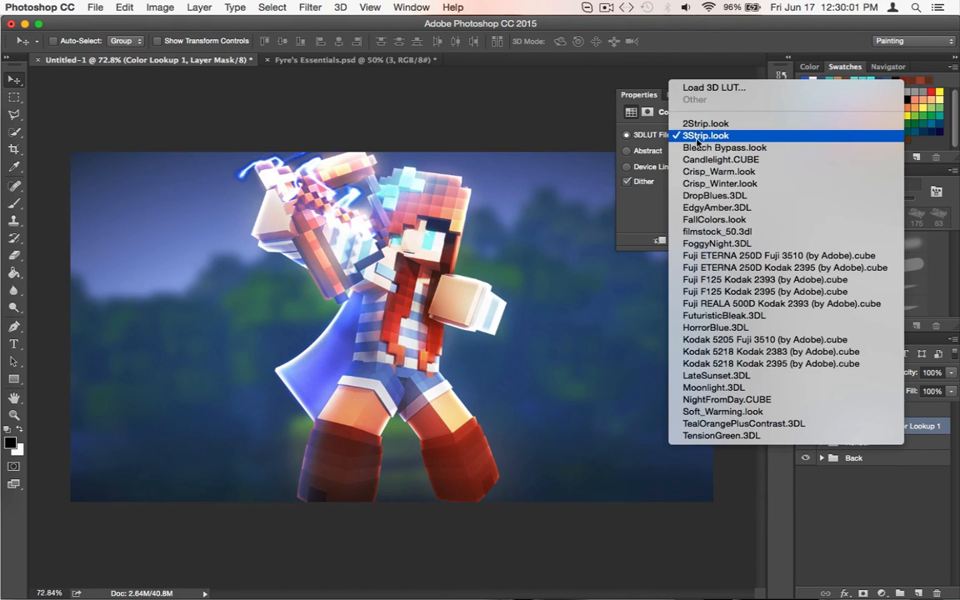
left_click(698, 147)
Try the Candlelight.CUBE, Crisp_Warm.look, Crisp_Winter.look and DropBlues.3DL files as the layer's 3DLUT
left_click(701, 136)
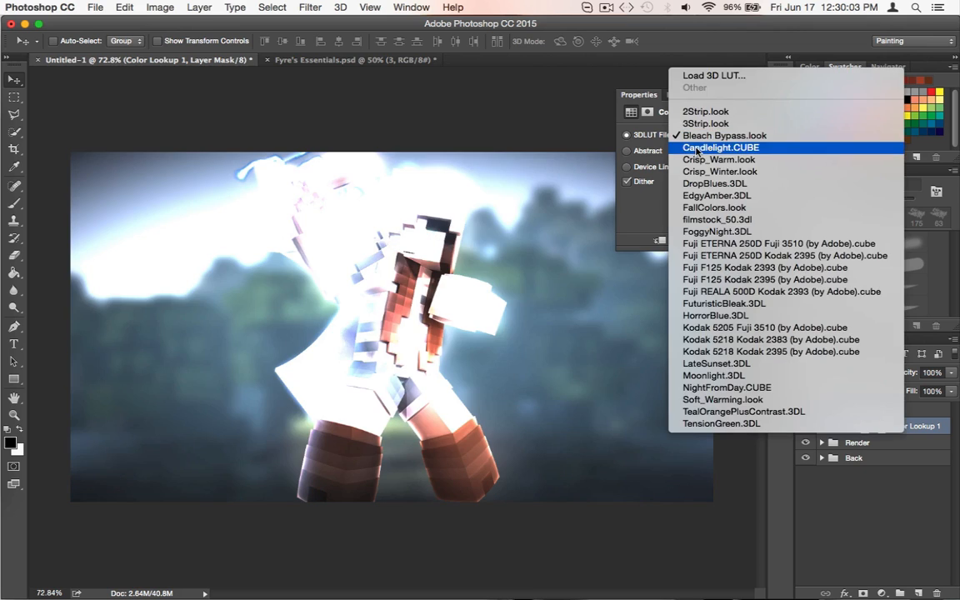
left_click(699, 147)
left_click(702, 136)
left_click(696, 147)
left_click(702, 136)
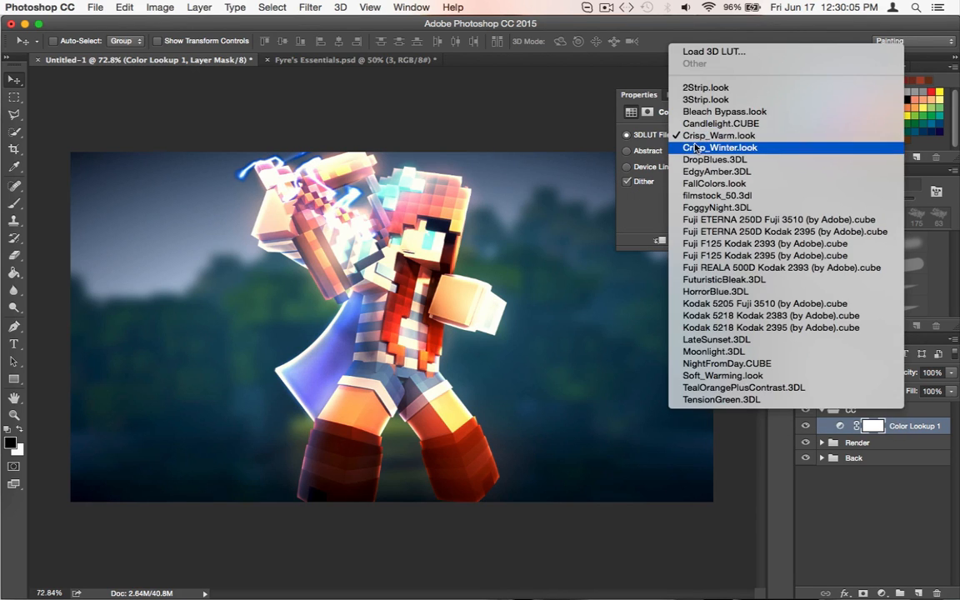
left_click(699, 147)
left_click(702, 136)
left_click(696, 148)
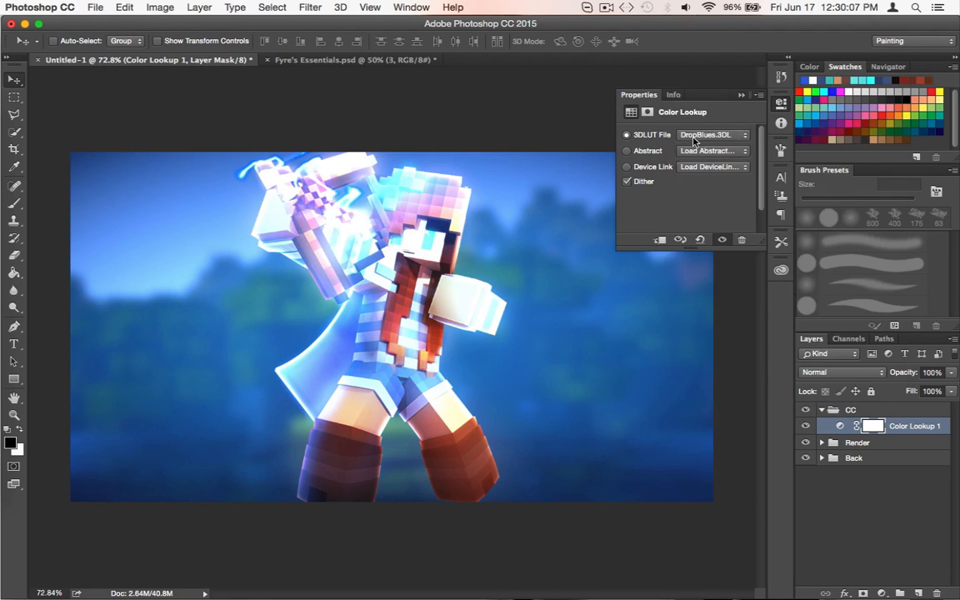
Try the EdgyAmber.3DL, FallColors.look, filmstock_50.3dl and FoggyNight.3DL grades on the Color Lookup layer
left_click(702, 136)
left_click(695, 147)
left_click(702, 136)
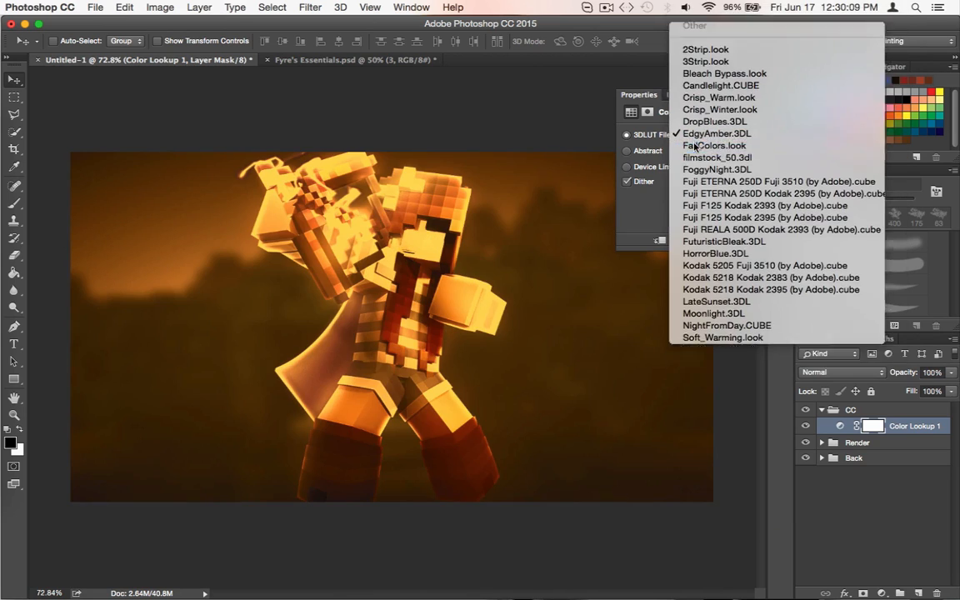
left_click(696, 147)
left_click(702, 136)
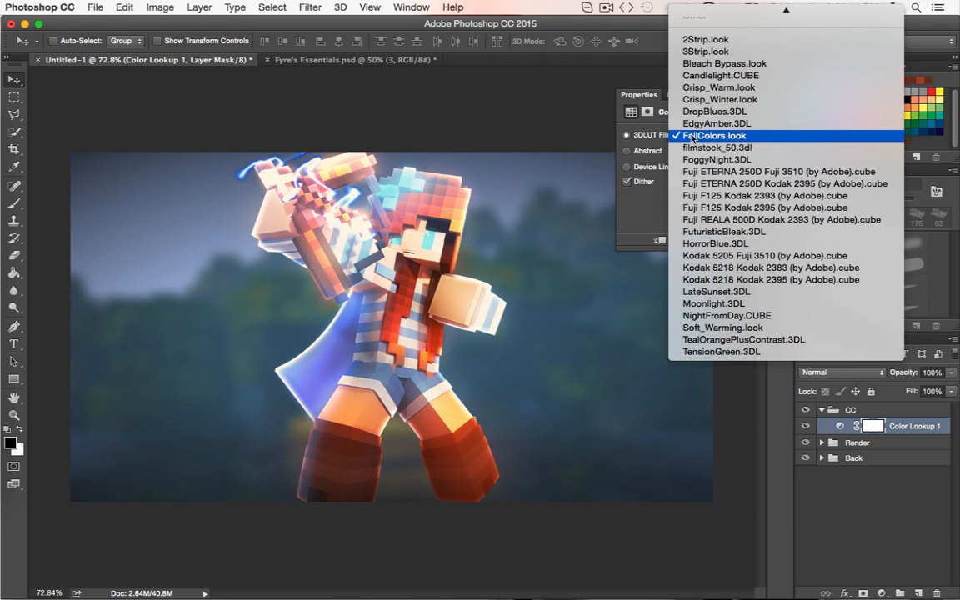
left_click(691, 137)
left_click(688, 140)
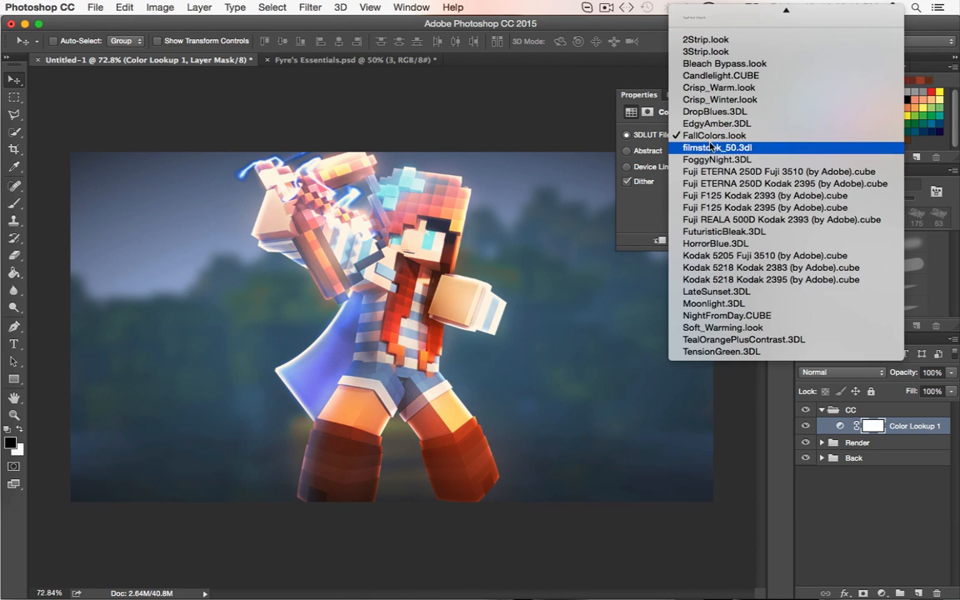
left_click(712, 148)
left_click(706, 140)
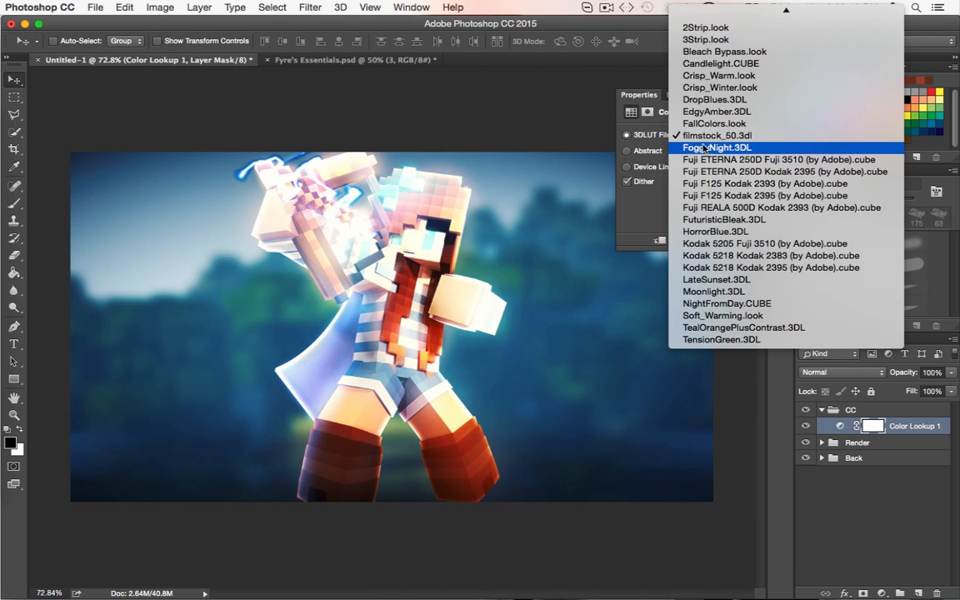
left_click(705, 148)
Try the Fuji film 3DLUT files in order, from the ETERNA 250D entries through F125 to REALA 500D Kodak 2393
left_click(701, 147)
left_click(700, 148)
left_click(698, 148)
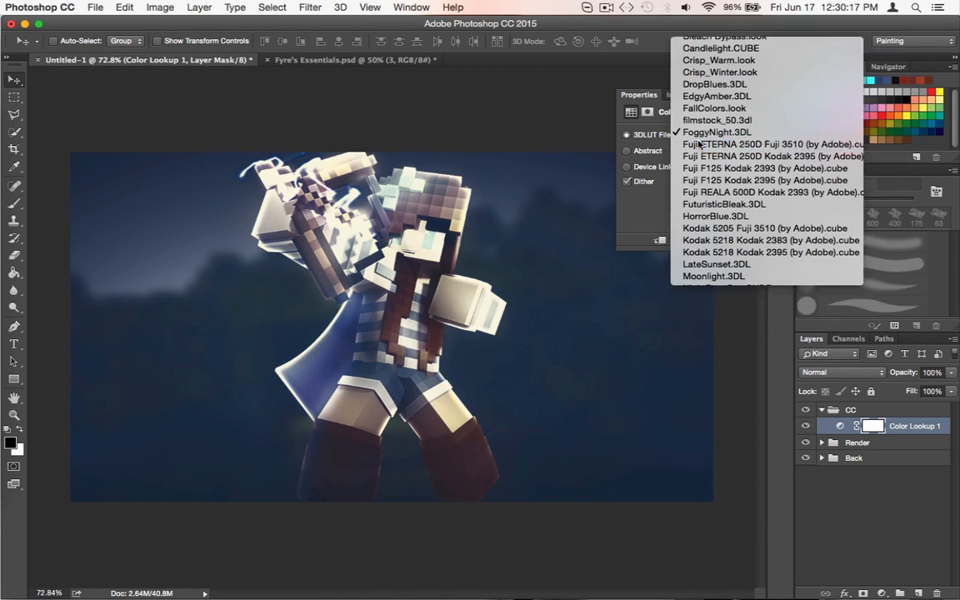
left_click(698, 148)
left_click(698, 148)
left_click(699, 147)
left_click(700, 148)
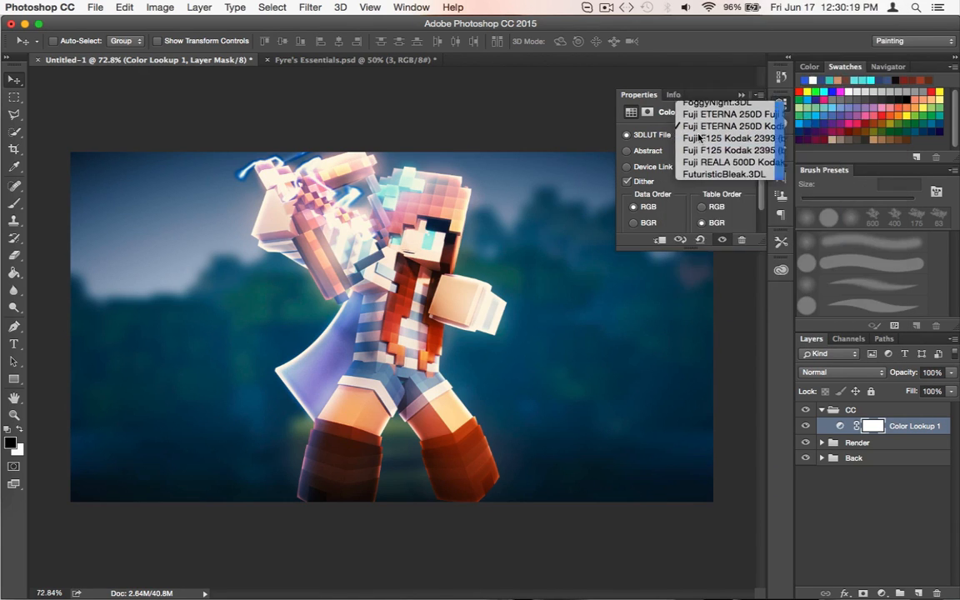
left_click(699, 148)
left_click(699, 148)
left_click(700, 148)
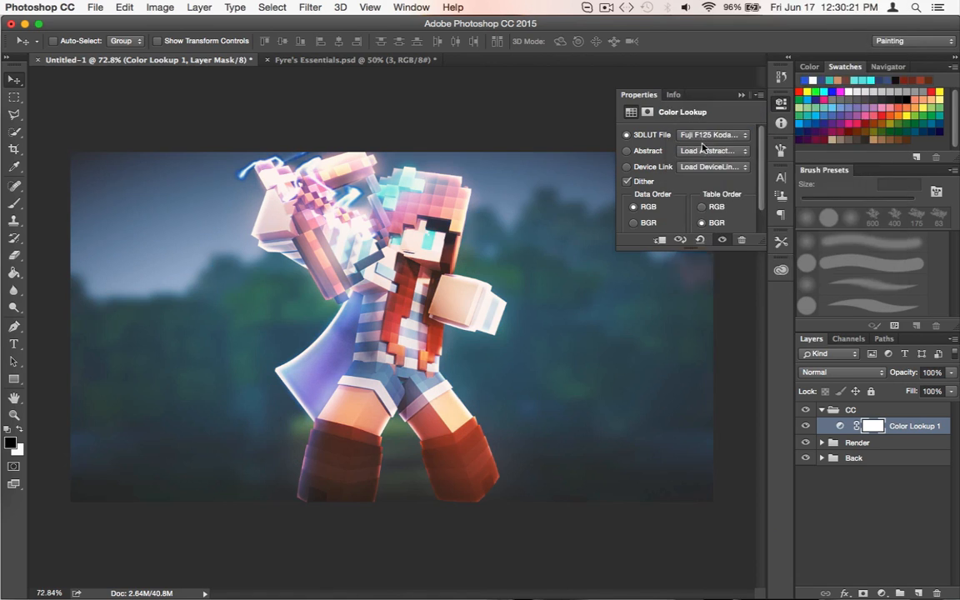
left_click(699, 147)
left_click(698, 148)
Try the FuturisticBleak.3DL and HorrorBlue.3DL grades on the Color Lookup layer
left_click(700, 140)
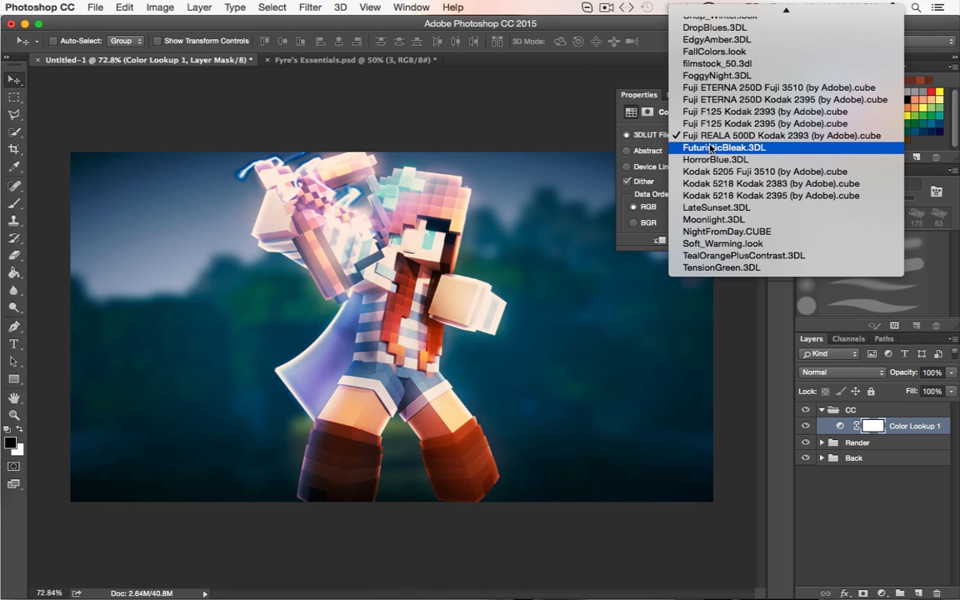
left_click(711, 148)
left_click(707, 137)
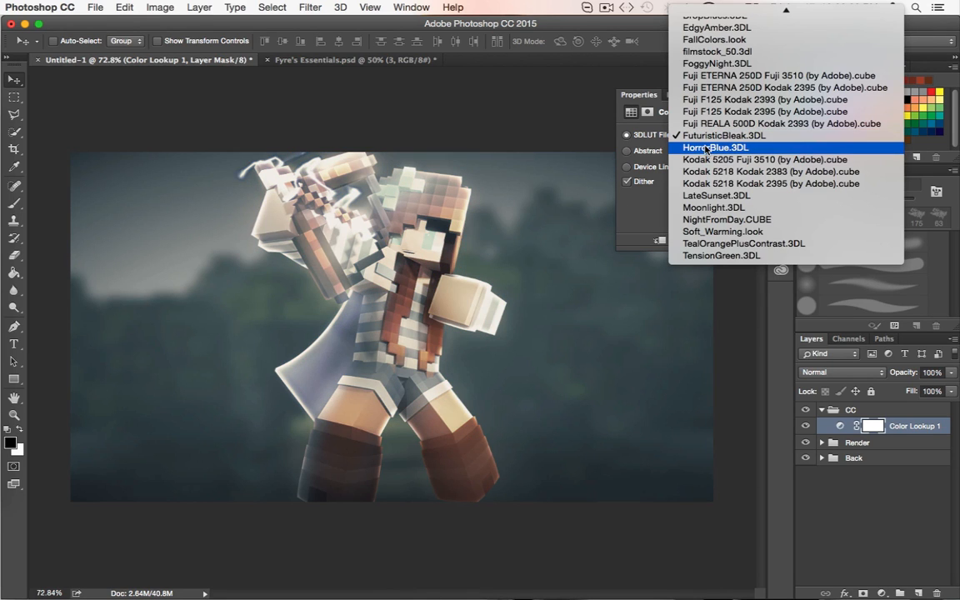
left_click(707, 147)
Try the Kodak 5205 Fuji 3510, Kodak 5218 Kodak 2383 and Kodak 5218 Kodak 2395 3DLUT files
left_click(701, 139)
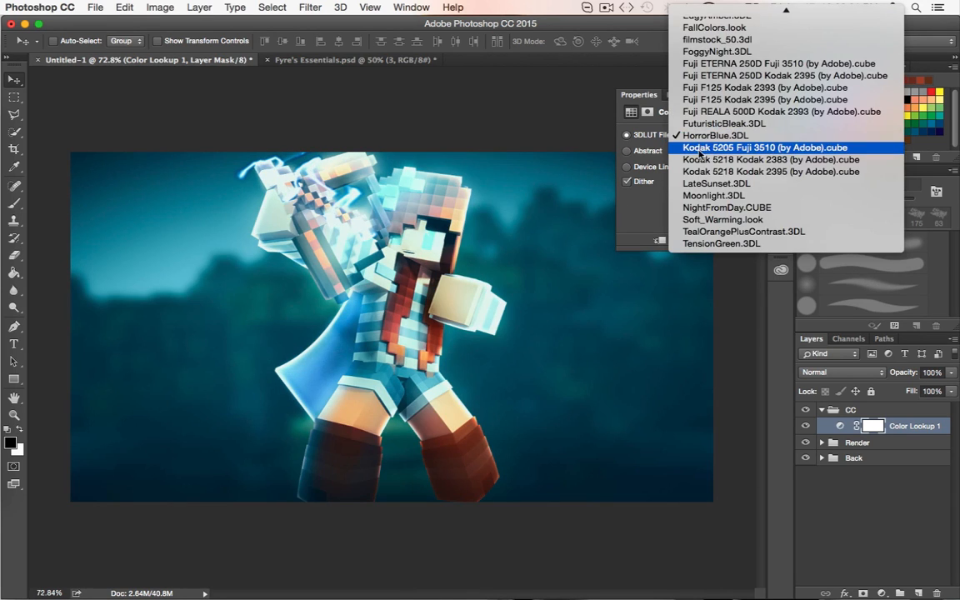
left_click(700, 148)
left_click(700, 138)
left_click(698, 150)
left_click(697, 138)
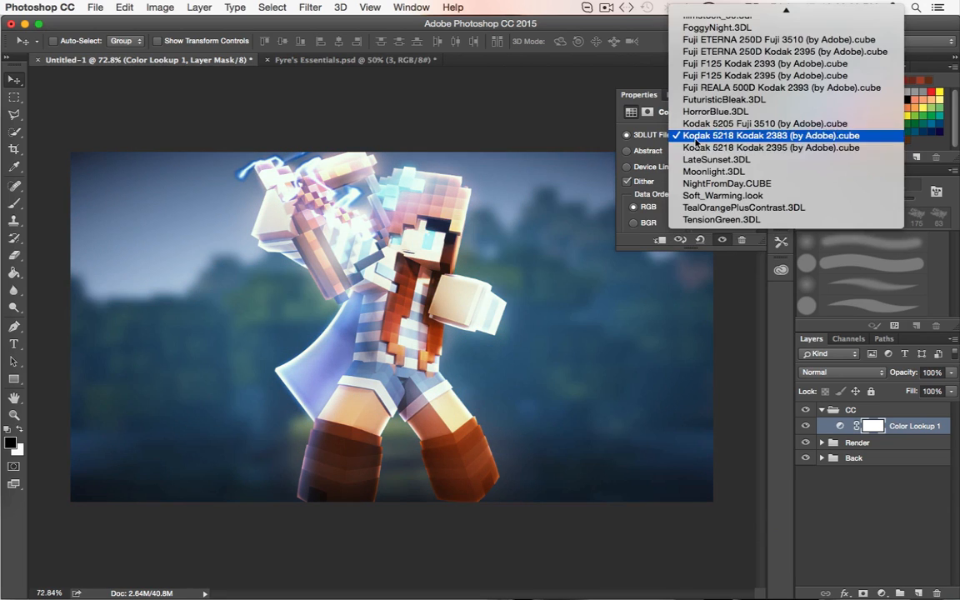
left_click(696, 147)
Try the LateSunset.3DL, Moonlight.3DL and NightFromDay.CUBE grades, leaving the abstract profile unset
left_click(696, 140)
left_click(696, 148)
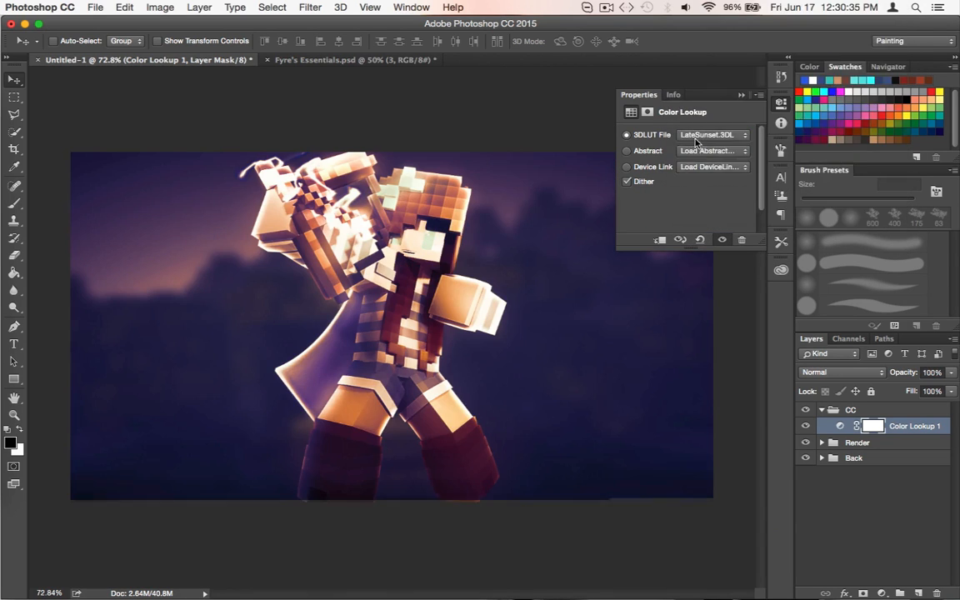
left_click(696, 140)
left_click(696, 148)
left_click(694, 153)
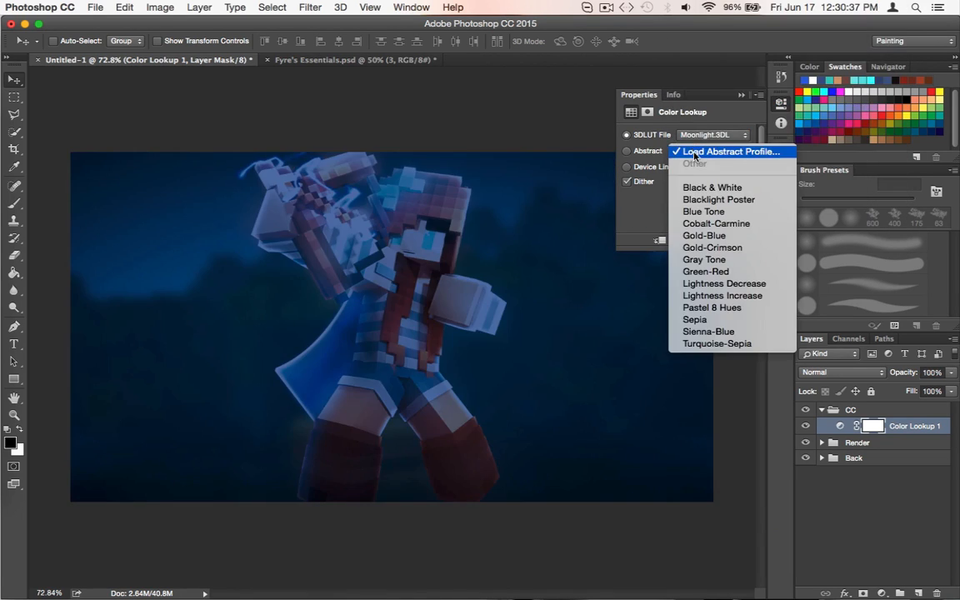
left_click(696, 138)
left_click(696, 135)
left_click(696, 146)
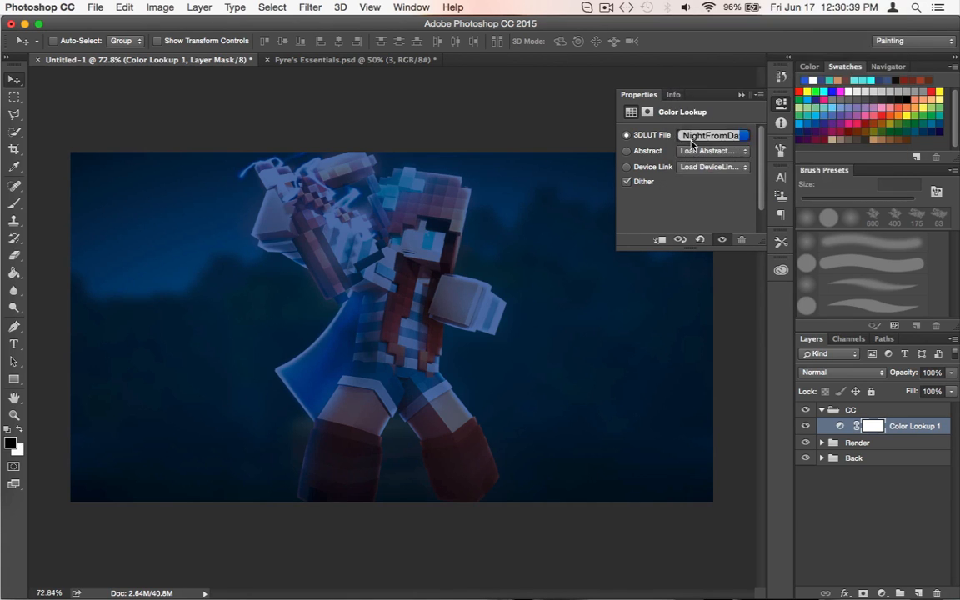
Try the Soft_Warming.look, TealOrangePlusContrast.3DL and TensionGreen.3DL grades on the Color Lookup layer
left_click(696, 139)
left_click(691, 147)
left_click(692, 140)
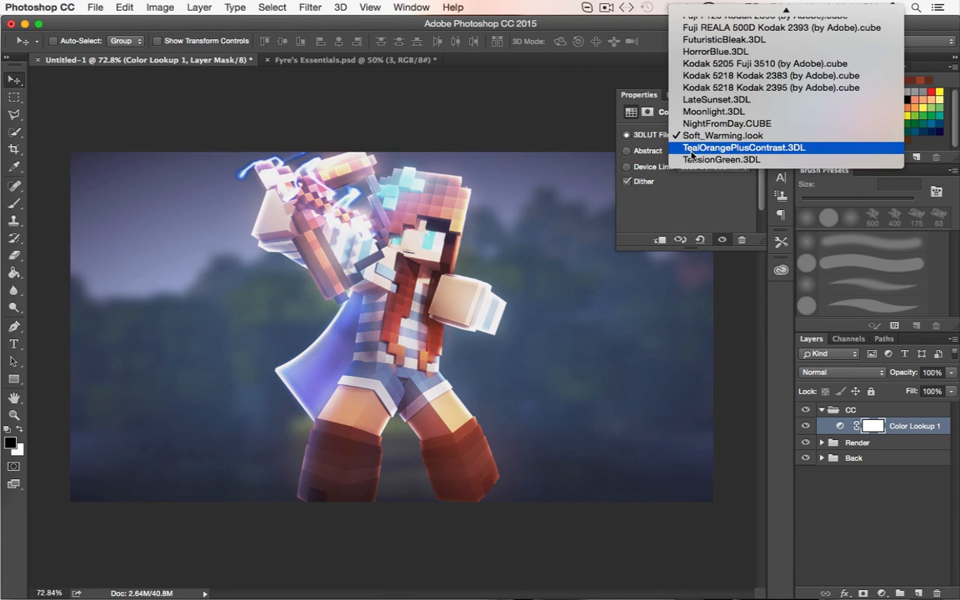
left_click(692, 150)
left_click(691, 140)
left_click(692, 148)
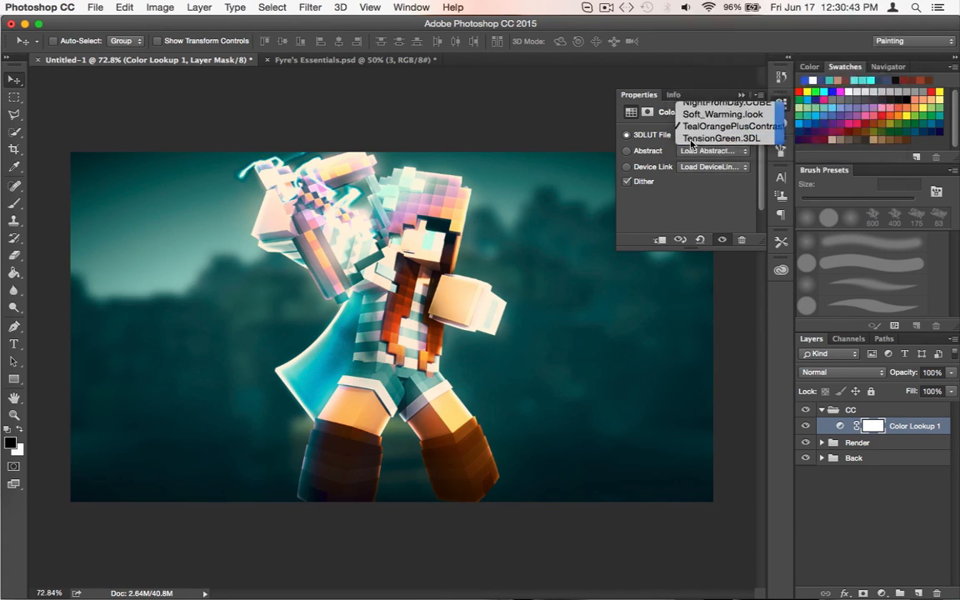
Revisit the Kodak 5218 Kodak 2395, LateSunset.3DL, Moonlight.3DL and NightFromDay.CUBE grades for comparison
left_click(692, 139)
left_click(708, 67)
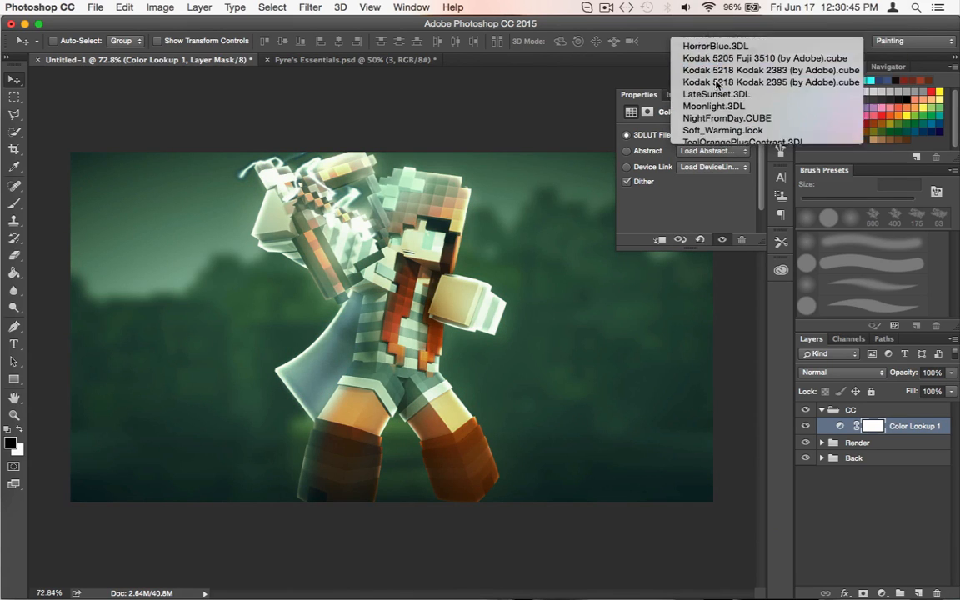
left_click(710, 135)
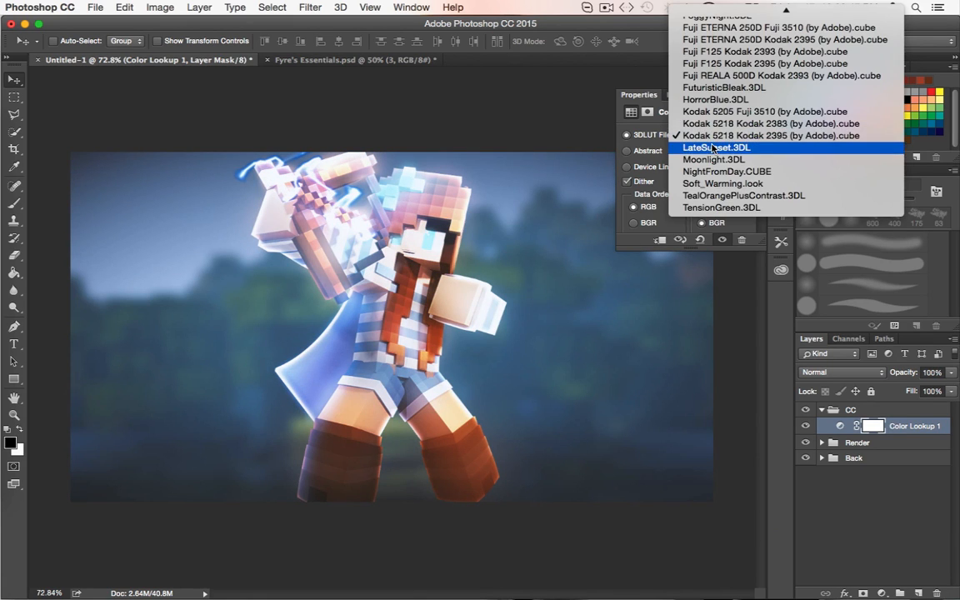
left_click(713, 148)
left_click(710, 136)
left_click(708, 148)
left_click(707, 138)
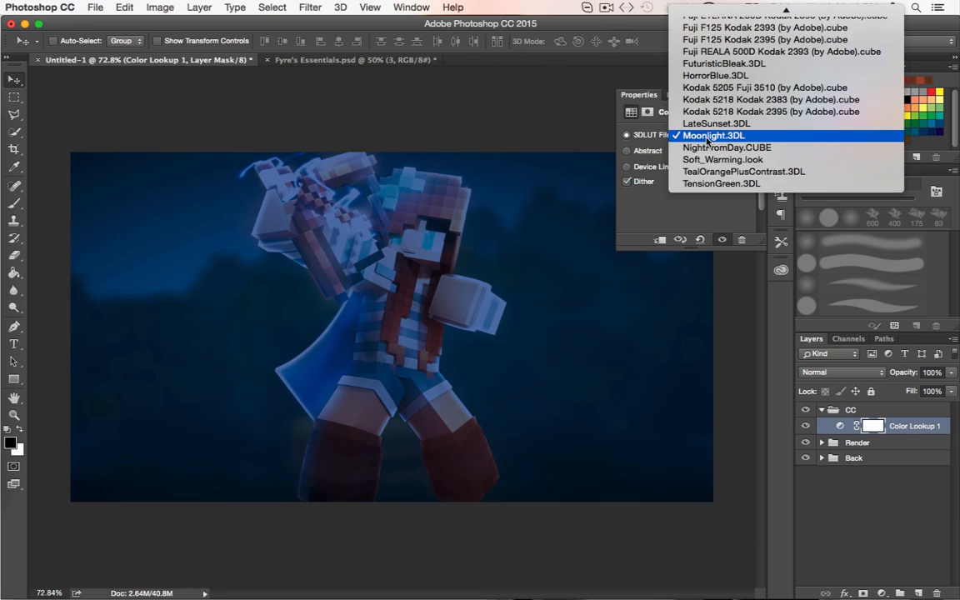
left_click(706, 150)
Try the Kodak 5218 Kodak 2383 LUT, and switch the 3DLUT file to Fuji F125 Kodak 2395 (by Adobe).cube
left_click(707, 135)
scroll(717, 133, "up", 3)
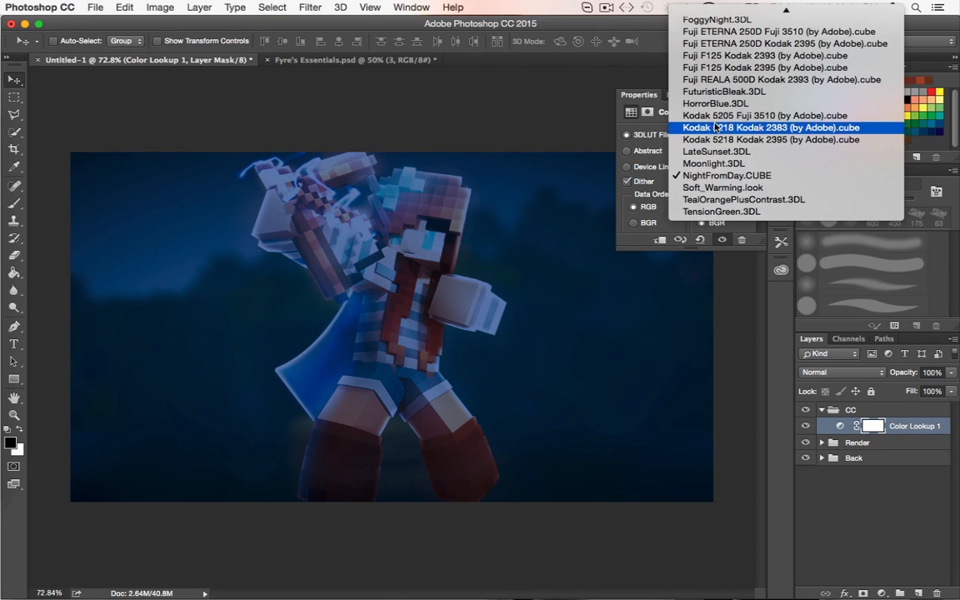
left_click(719, 129)
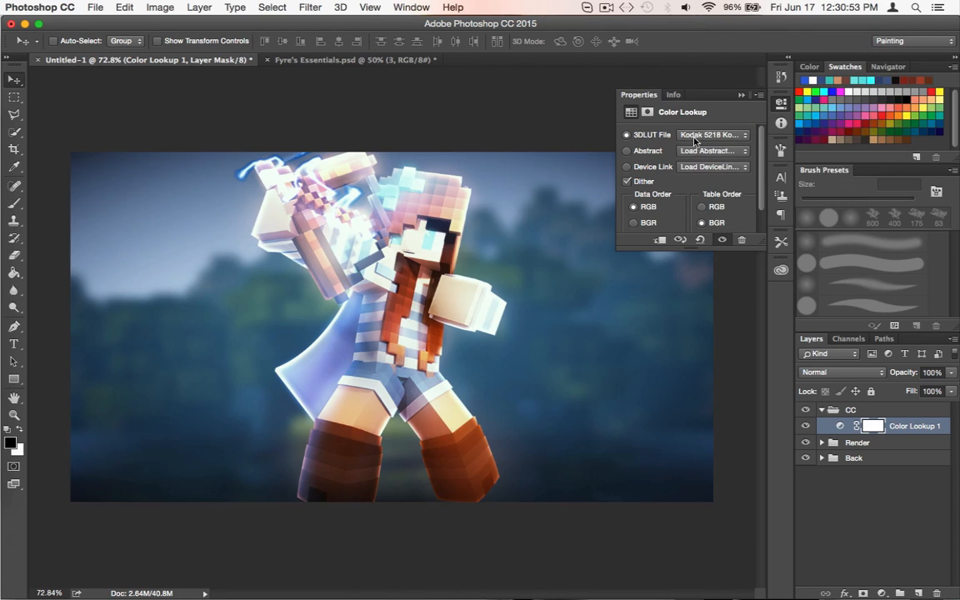
left_click(694, 140)
left_click(713, 75)
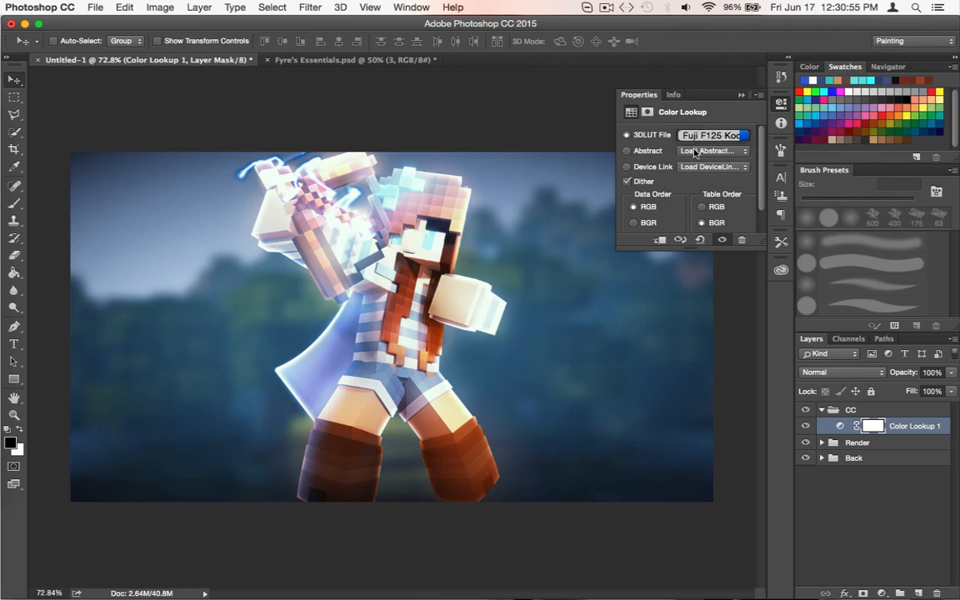
Try the Fuji F125 Kodak 2393 and Fuji ETERNA 250D Kodak 2395 LUTs on the Color Lookup layer
left_click(699, 135)
left_click(698, 123)
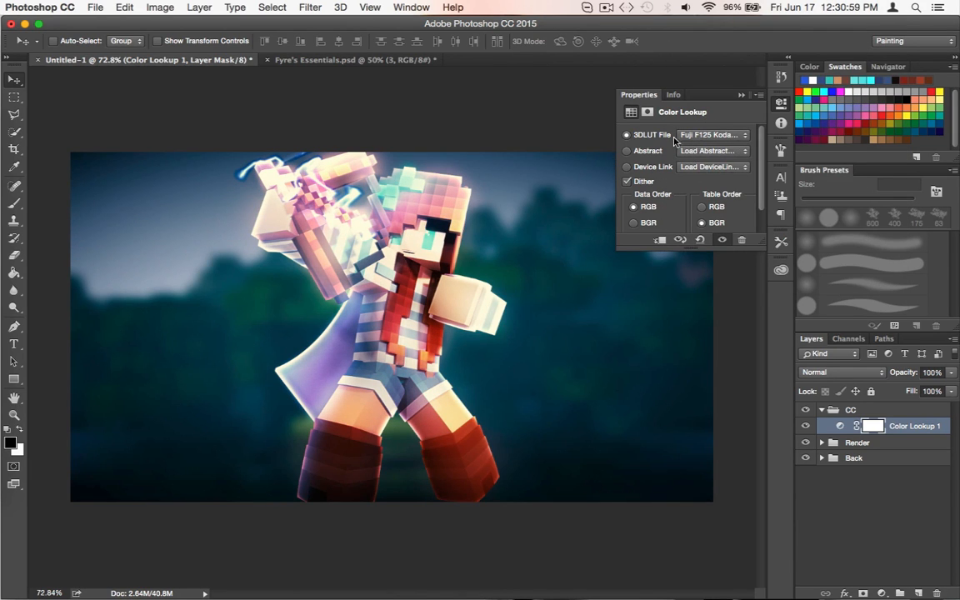
left_click(713, 134)
left_click(727, 123)
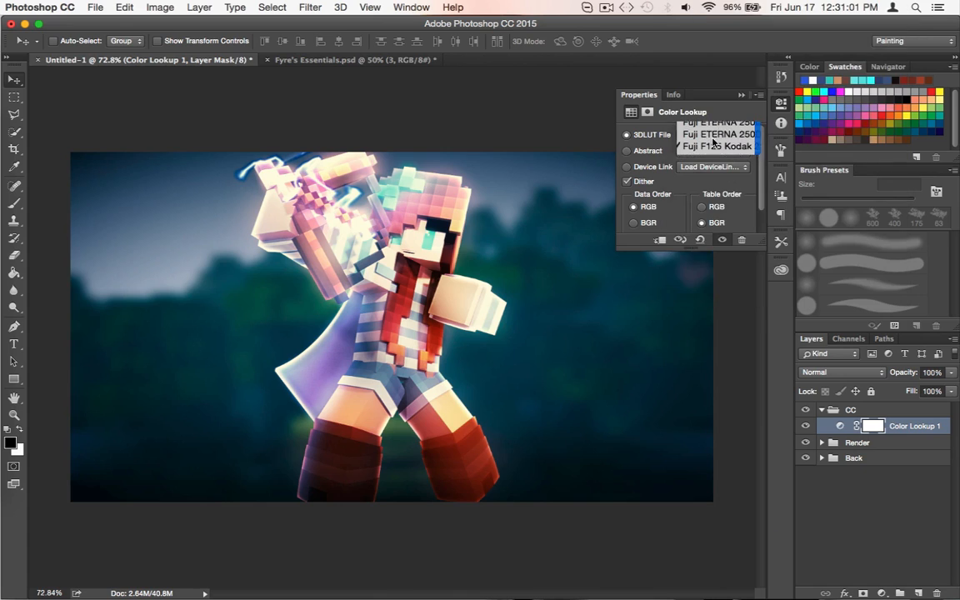
Try the DropBlues.3DL and FallColors.look grades on the Color Lookup layer
left_click(705, 138)
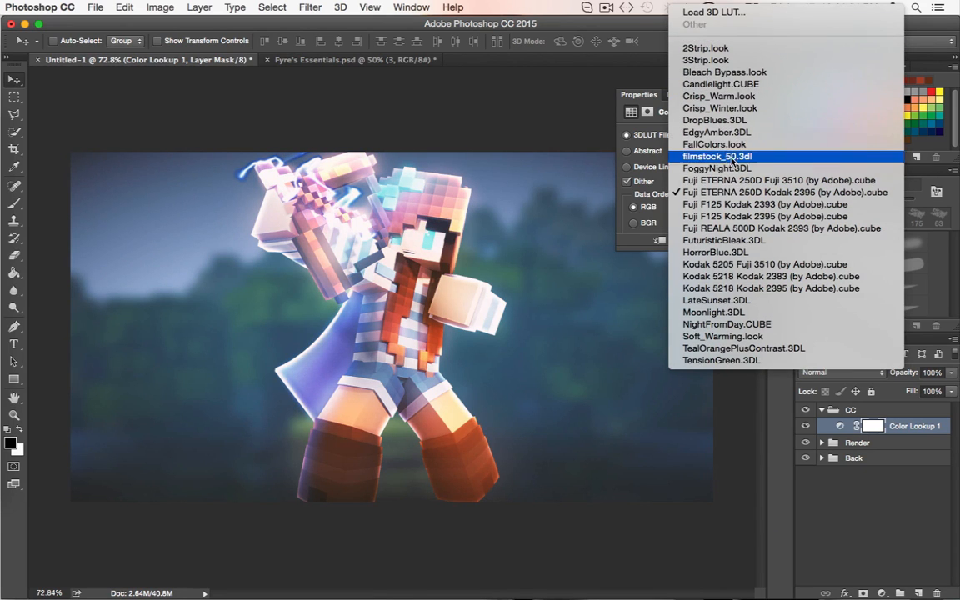
left_click(715, 120)
left_click(713, 134)
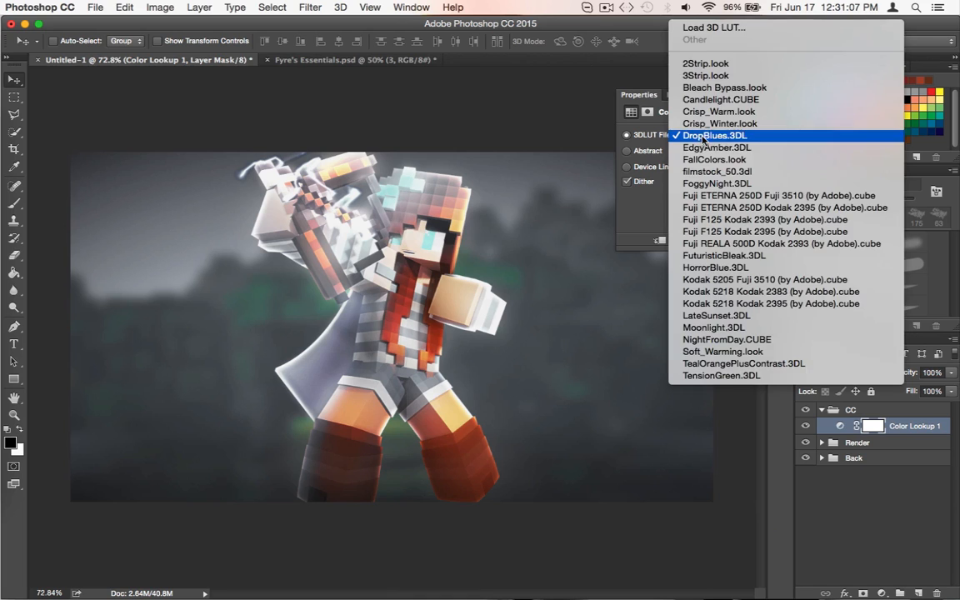
left_click(705, 161)
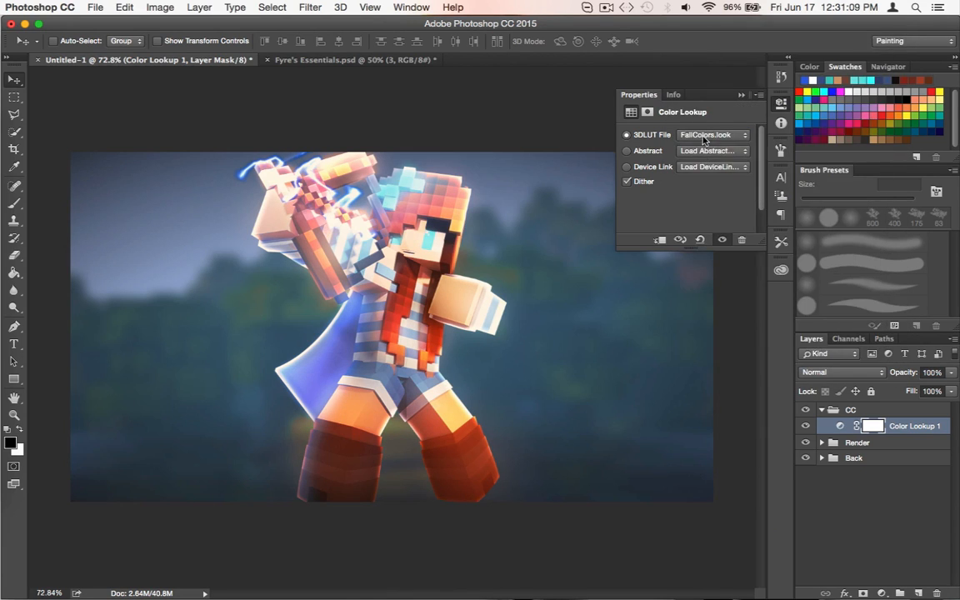
Revisit the Fuji ETERNA 250D Kodak 2395 LUT, settle on Fuji F125 Kodak 2393 (by Adobe).cube, and close the Color Lookup properties
left_click(705, 134)
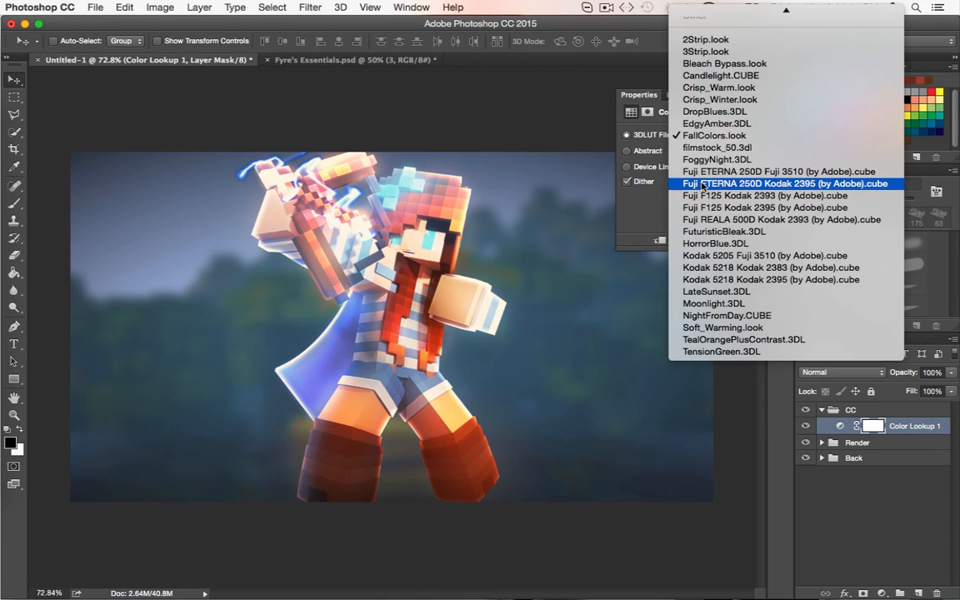
left_click(703, 185)
left_click(712, 134)
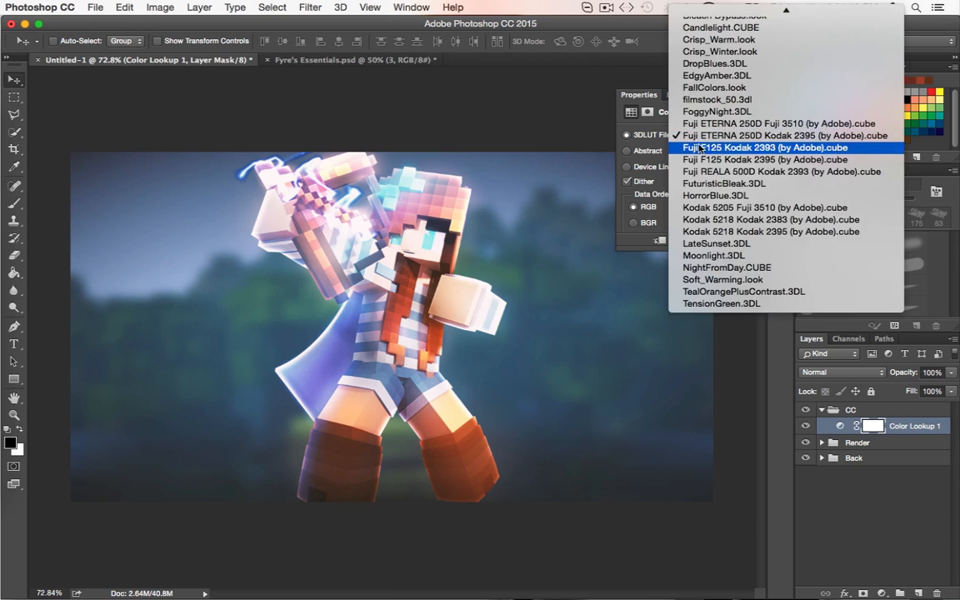
left_click(700, 208)
left_click(776, 103)
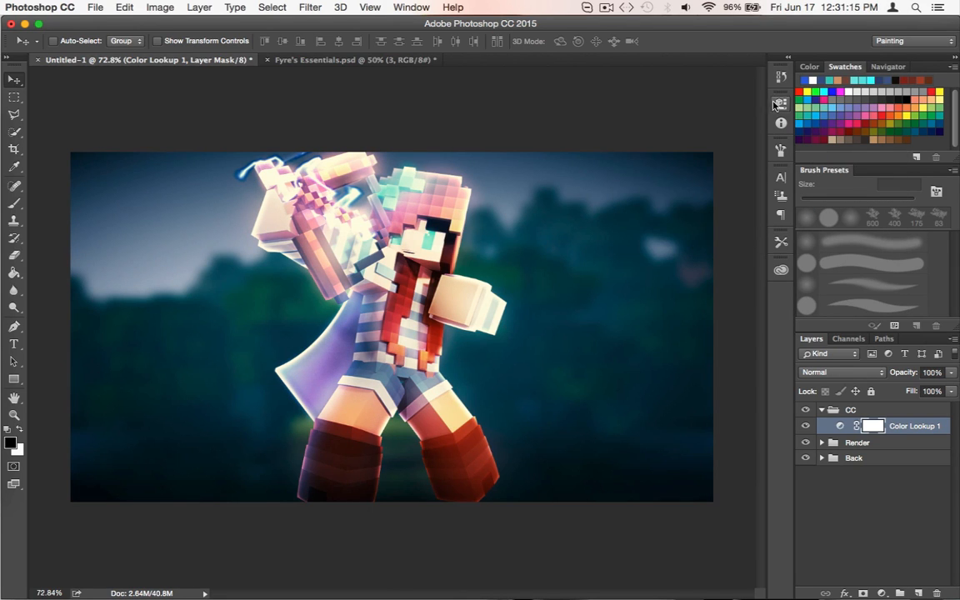
Try a Color Lookup layer opacity of about 76% and restore it to 100%
left_click(951, 372)
left_click(936, 386)
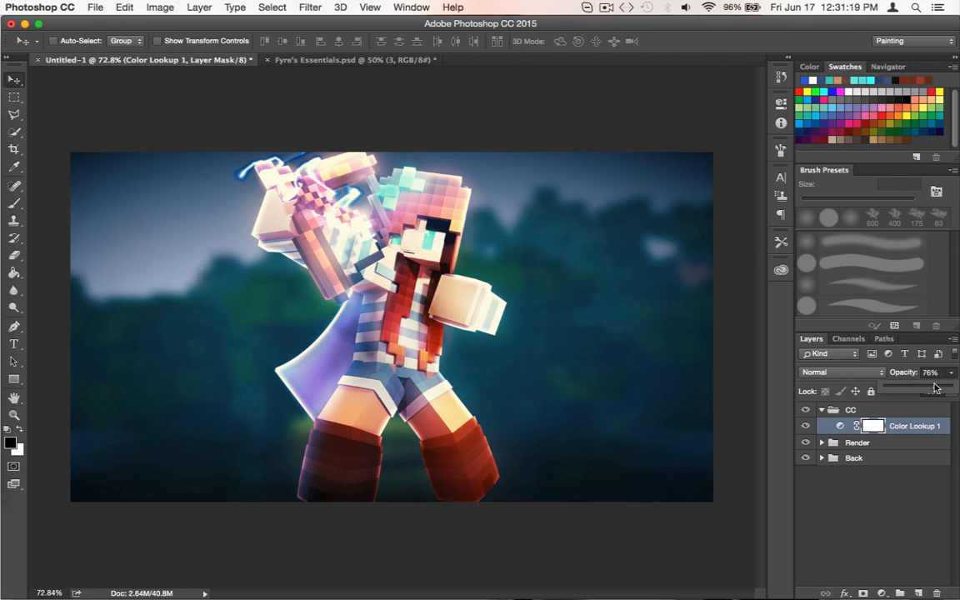
left_click(955, 386)
Brush over the character on the Color Lookup layer's mask at 300 px, and refill the mask with white
left_click(840, 426)
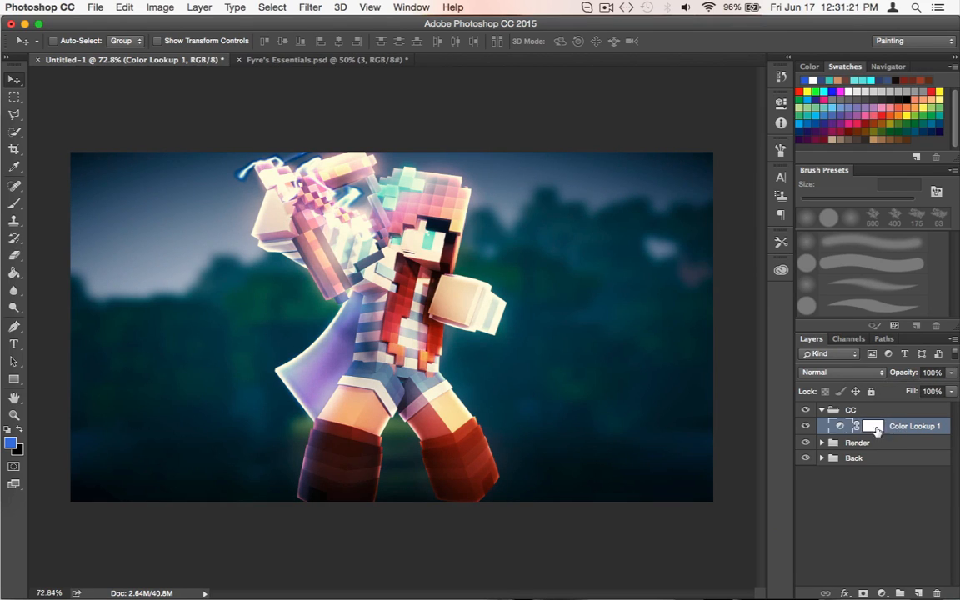
left_click(873, 426)
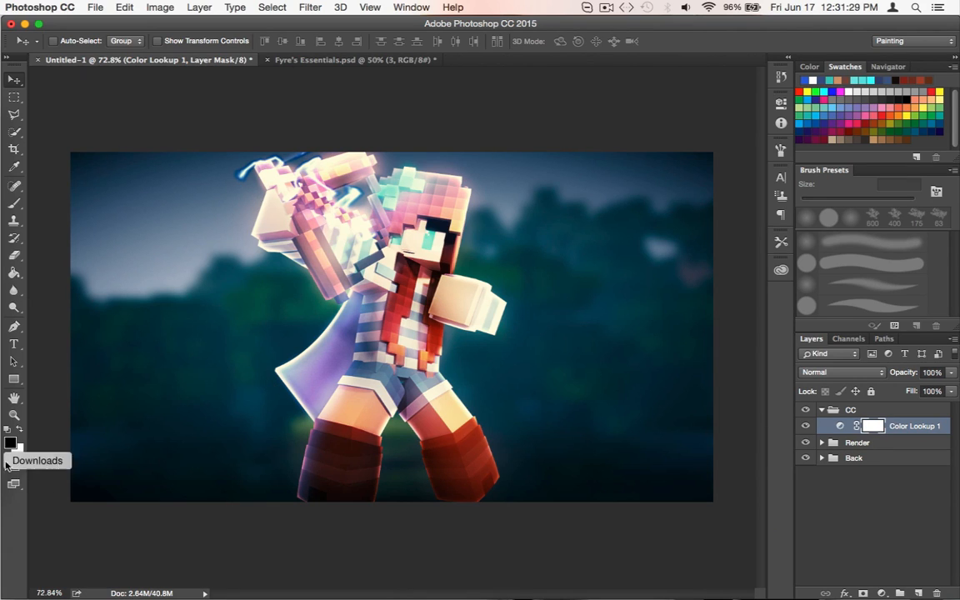
key("b")
mouse_move(313, 273)
left_mouse_down()
mouse_move(418, 190)
mouse_move(401, 234)
mouse_move(391, 233)
mouse_move(417, 329)
mouse_move(403, 423)
mouse_move(388, 350)
mouse_move(330, 291)
mouse_move(305, 184)
mouse_move(197, 484)
mouse_move(179, 412)
mouse_move(387, 471)
mouse_move(325, 369)
mouse_move(226, 256)
mouse_move(401, 245)
mouse_move(427, 292)
left_mouse_up()
key("super+BackSpace")
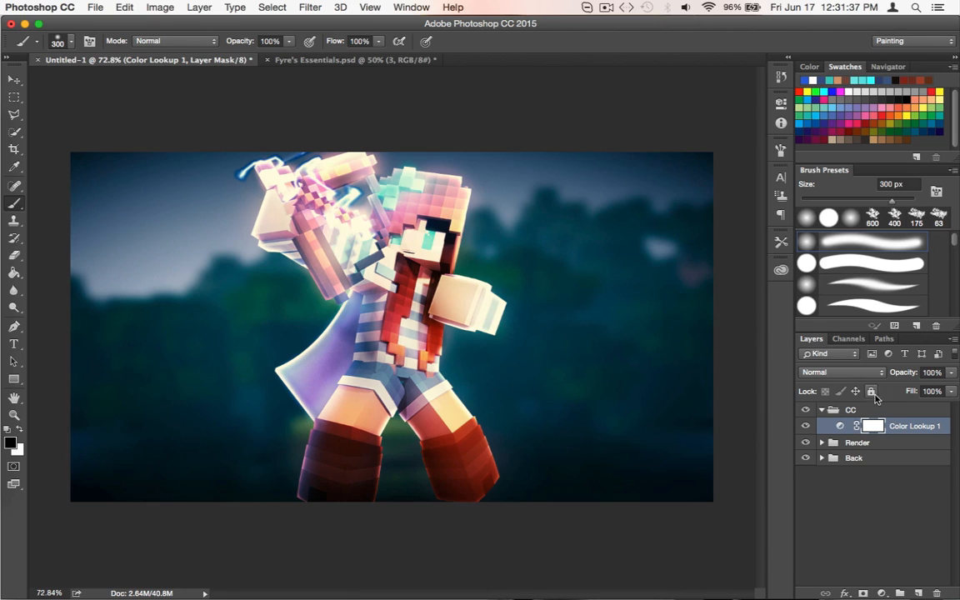
Fine-tune the opacity of the Color Lookup adjustment
left_click(842, 426)
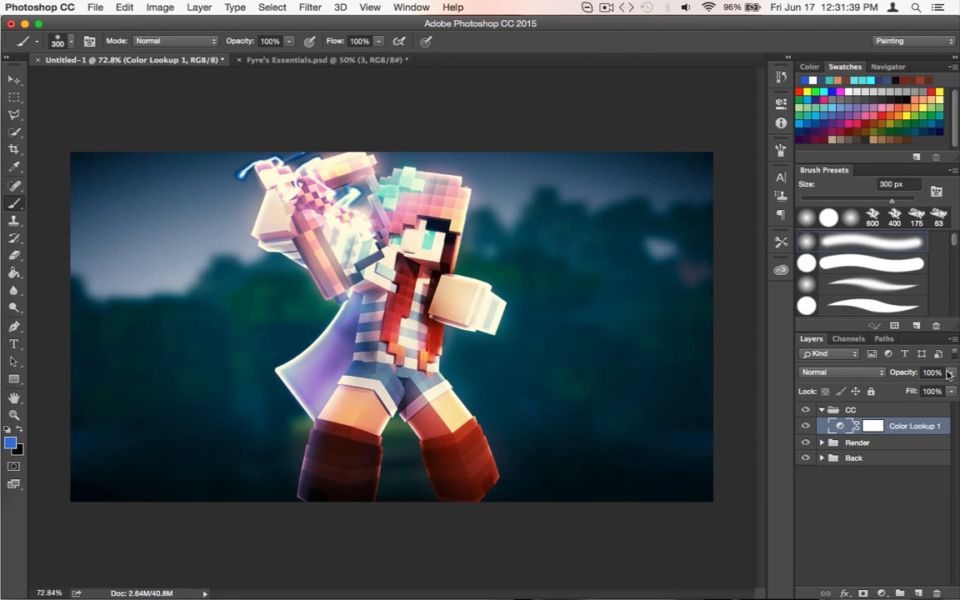
left_click(951, 373)
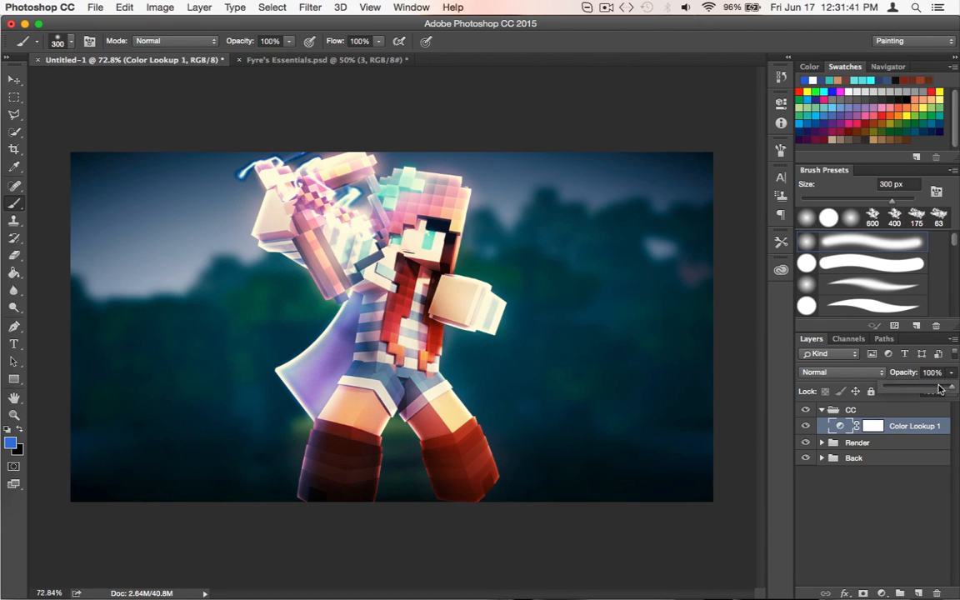
left_click_drag(940, 388, 948, 387)
Expand the Back group to check its background layer 12, and collapse the group again
left_click(822, 458)
left_click(831, 473)
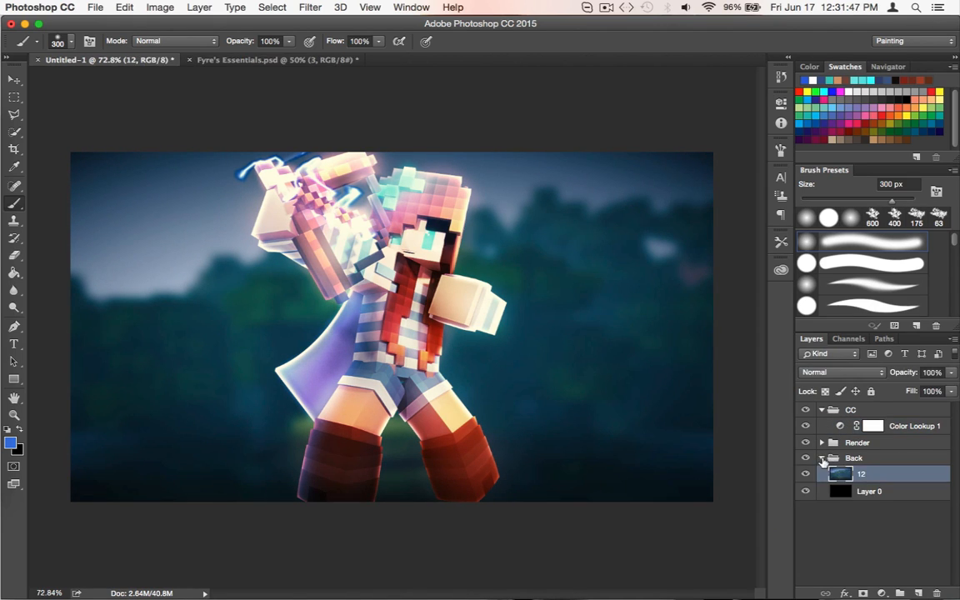
left_click(823, 459)
left_click(822, 459)
left_click(823, 459)
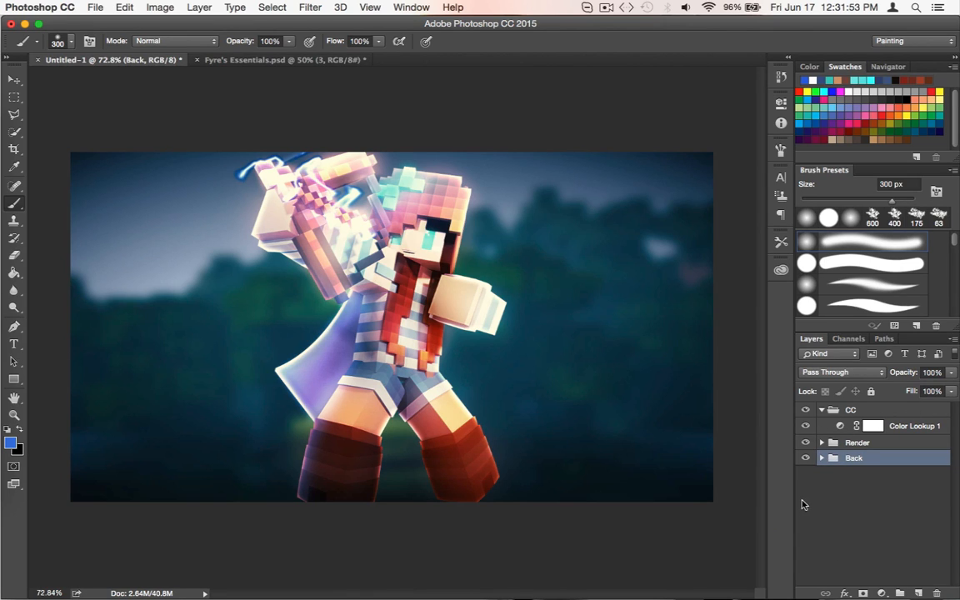
Add a Gradient Fill layer above Color Lookup 1 in the CC group, using the Black, White gradient preset
left_click(900, 426)
left_click(882, 594)
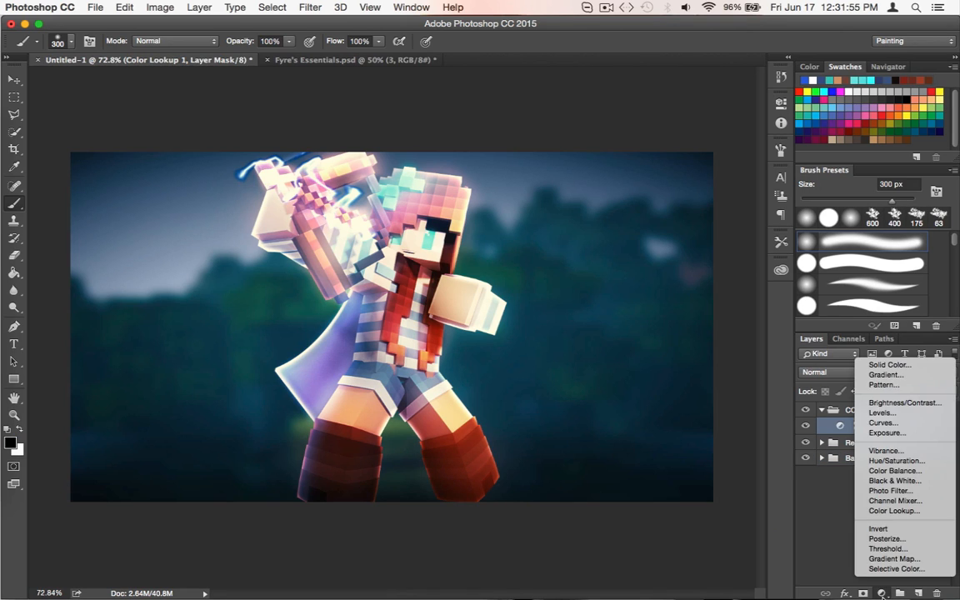
left_click(884, 375)
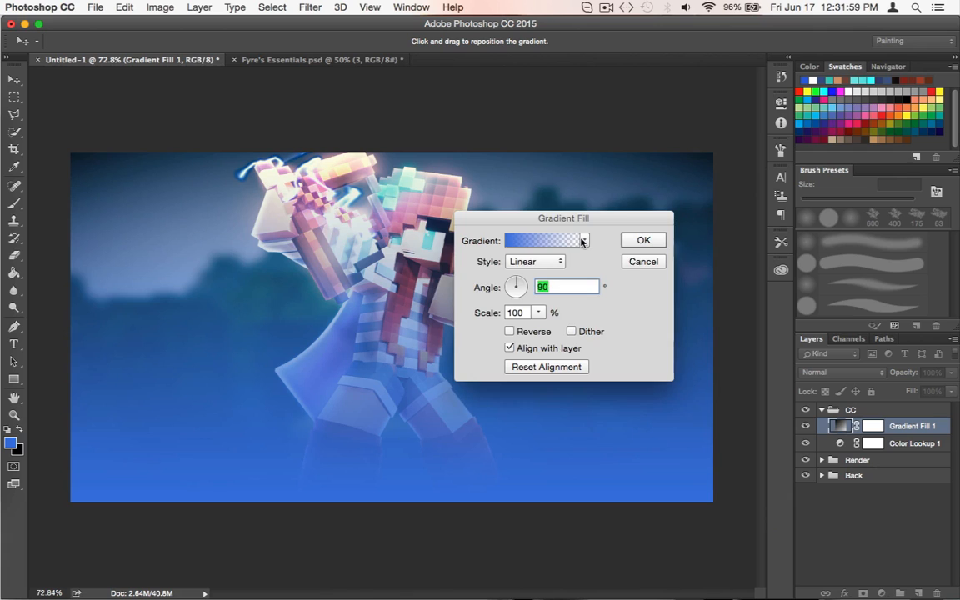
left_click(584, 240)
left_click(519, 274)
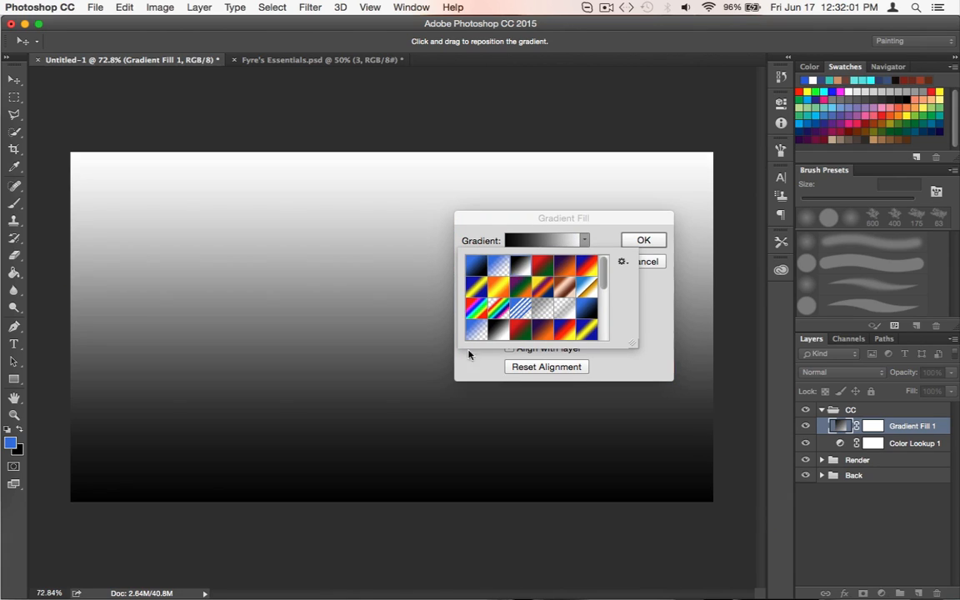
left_click(635, 243)
left_click(634, 242)
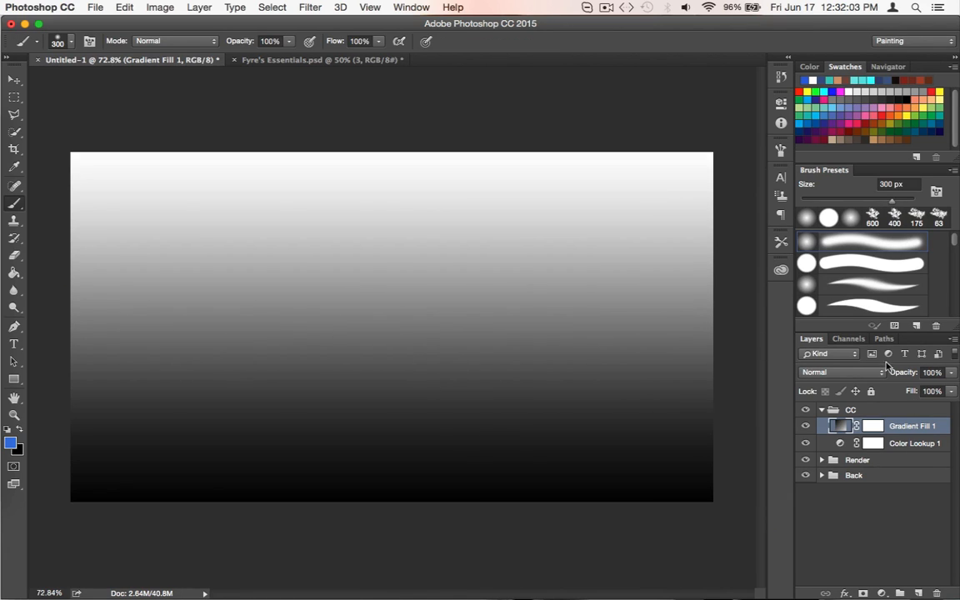
Set the Gradient Fill layer's blend mode to Overlay and its opacity to 33%
left_click(862, 373)
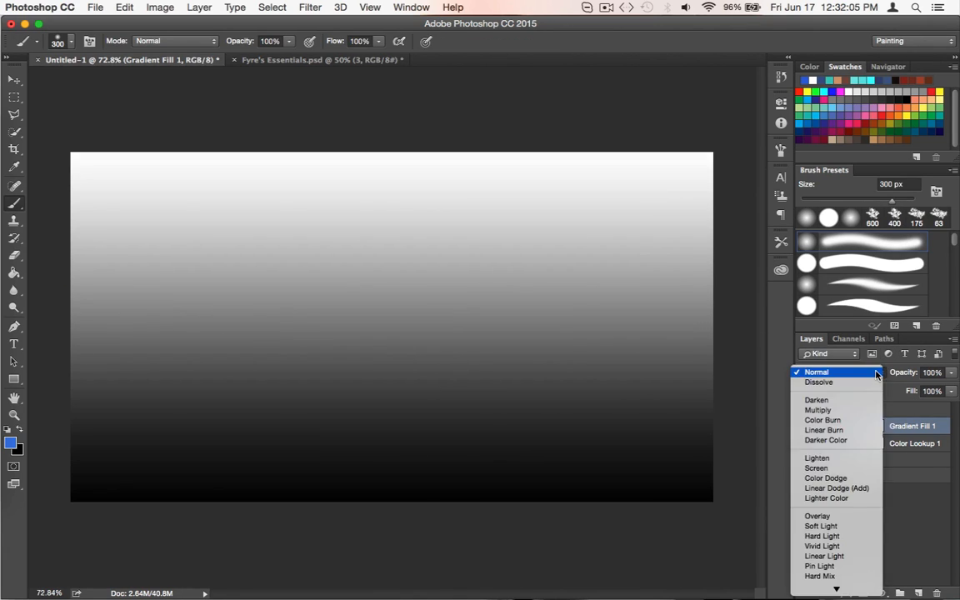
left_click(846, 516)
left_click(806, 518)
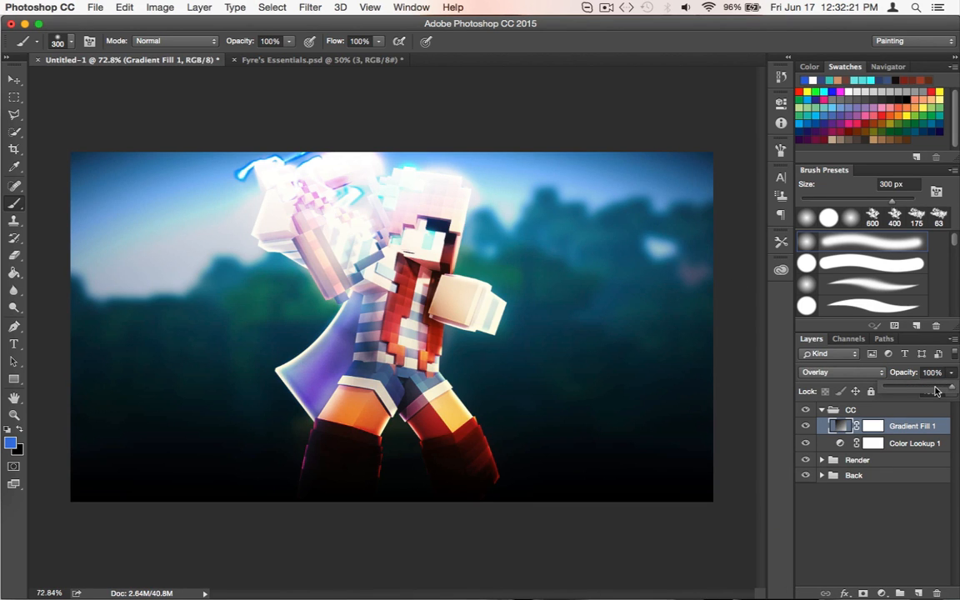
left_click_drag(935, 390, 915, 390)
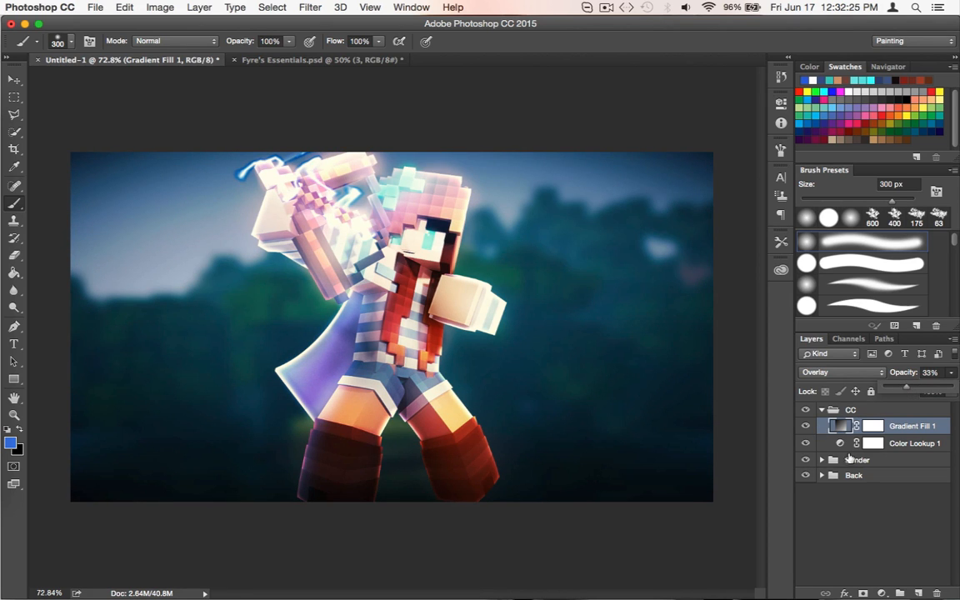
Toggle the Gradient Fill layer's visibility repeatedly to compare the image with and without it
left_click(847, 525)
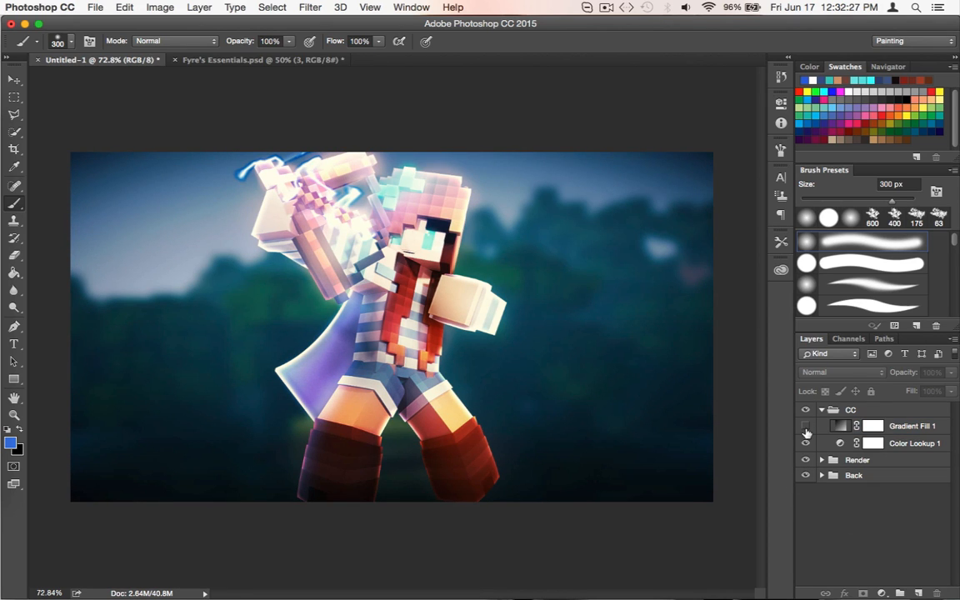
left_click(806, 427)
left_click(806, 427)
left_click(806, 428)
left_click(806, 427)
left_click(806, 427)
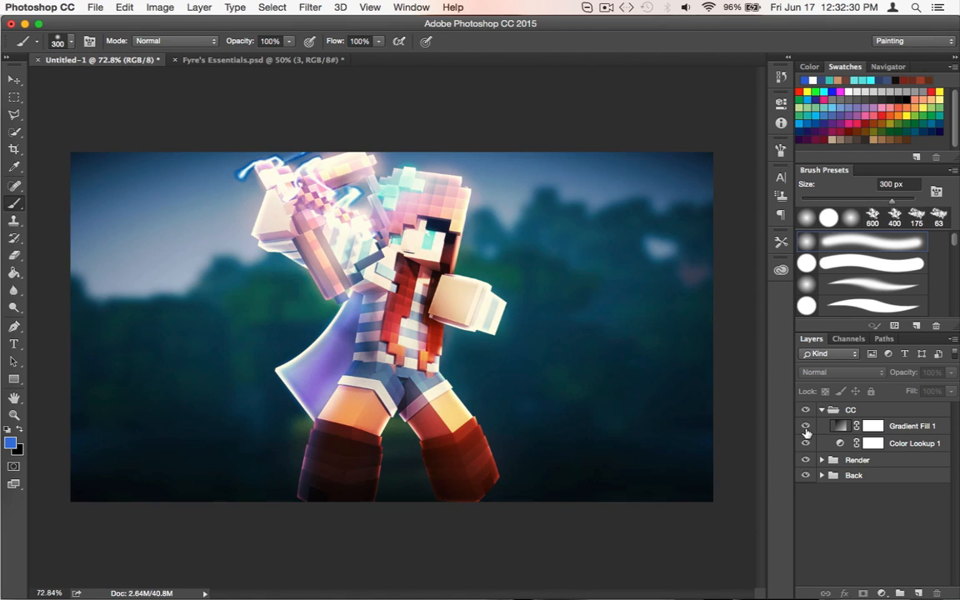
Readjust the Gradient Fill layer's opacity, leaving it at 33%
left_click(941, 423)
left_click(952, 373)
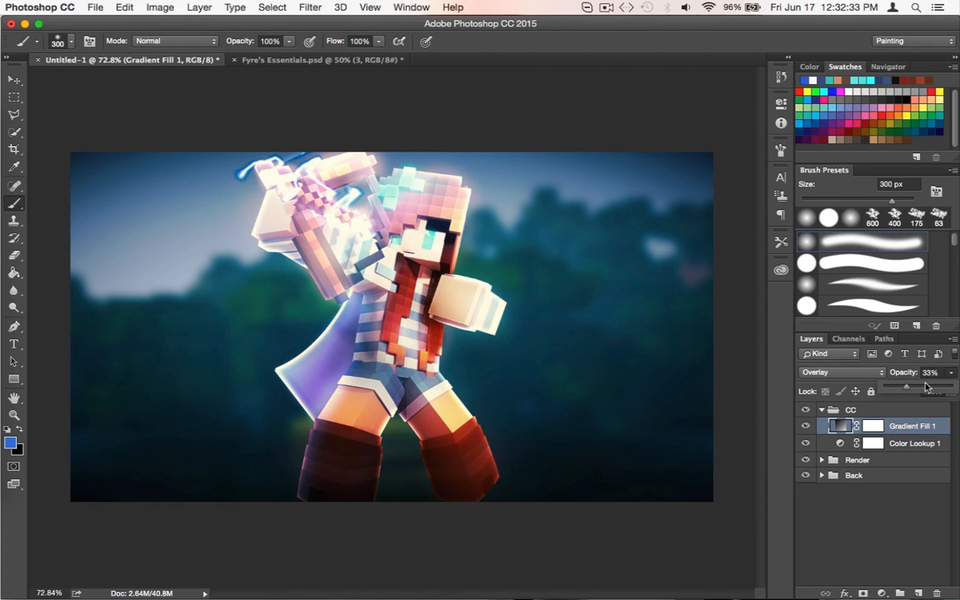
left_click_drag(925, 387, 904, 389)
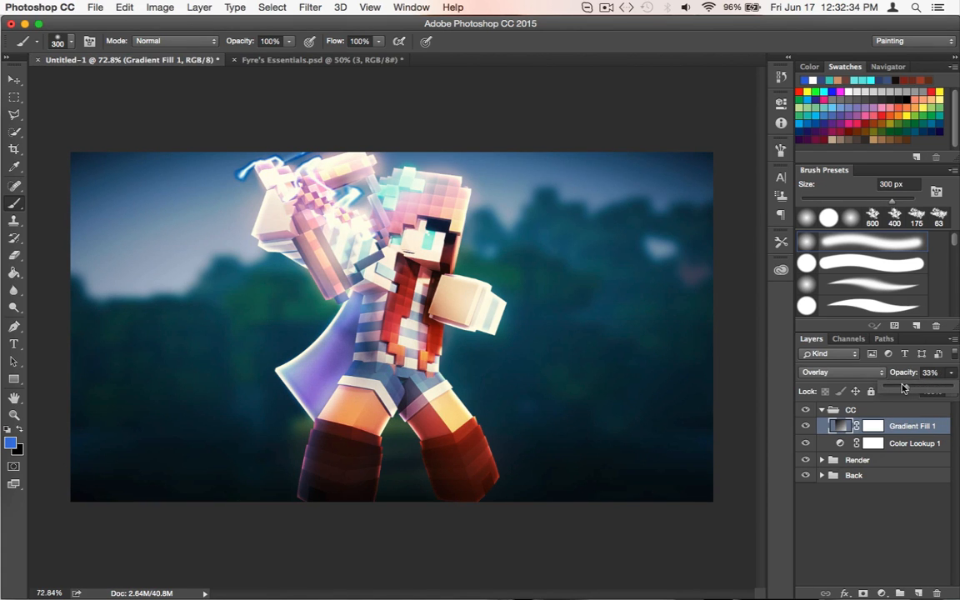
left_click(904, 429)
Try to flip the Gradient Fill layer vertically
left_click(127, 7)
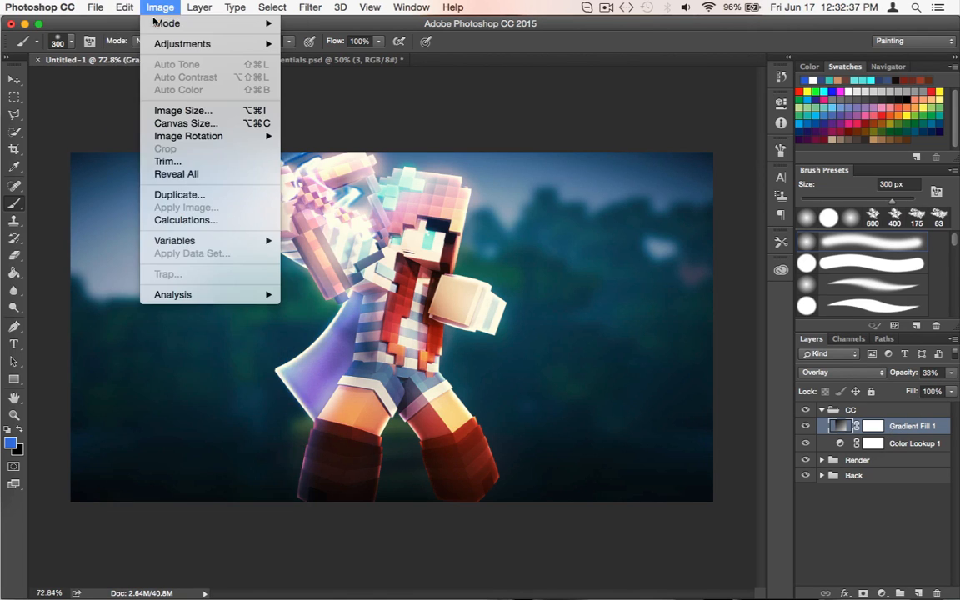
mouse_move(157, 291)
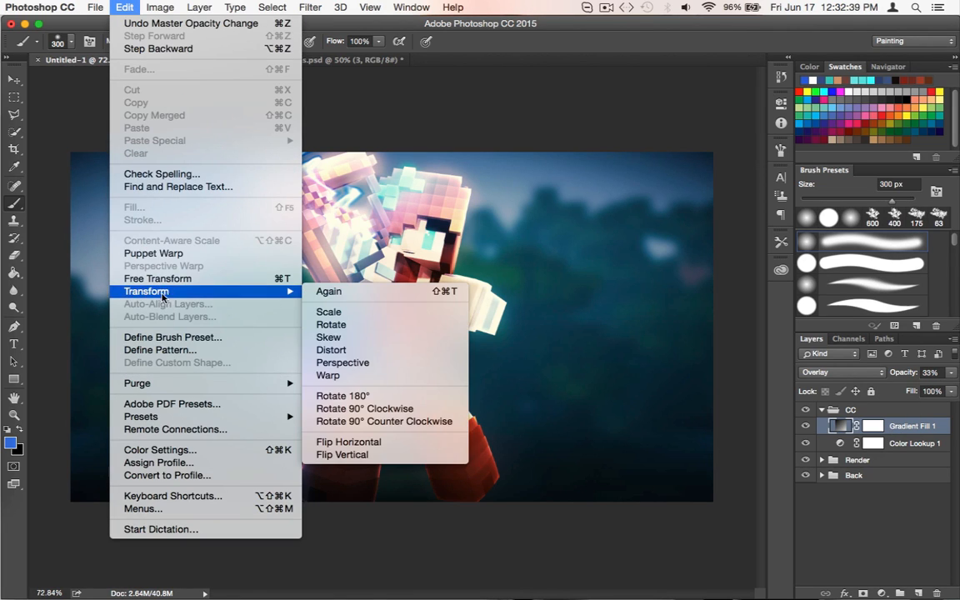
left_click(358, 455)
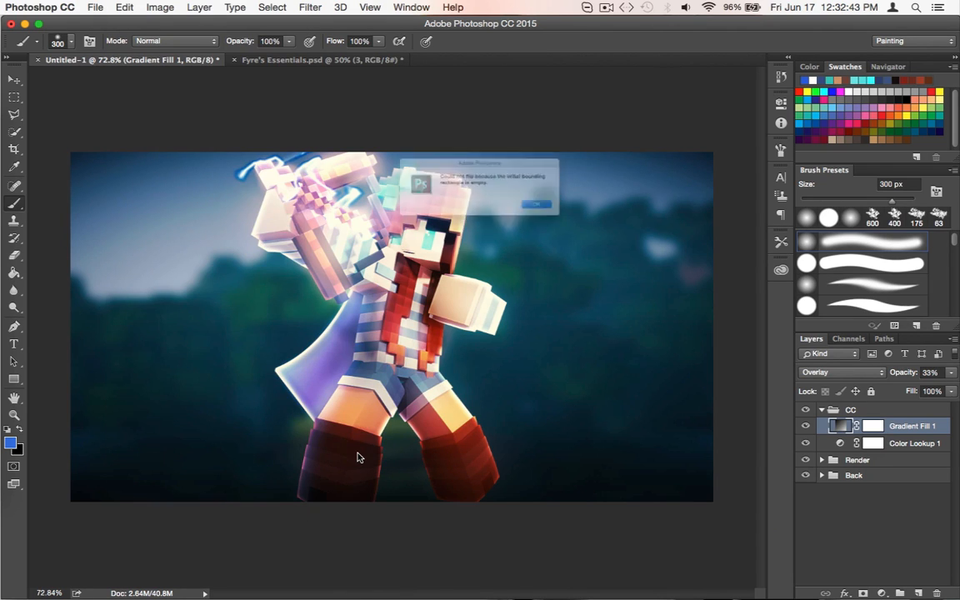
left_click(518, 213)
Reopen the Gradient Fill layer's settings and change the gradient angle to -90°
left_click(871, 427)
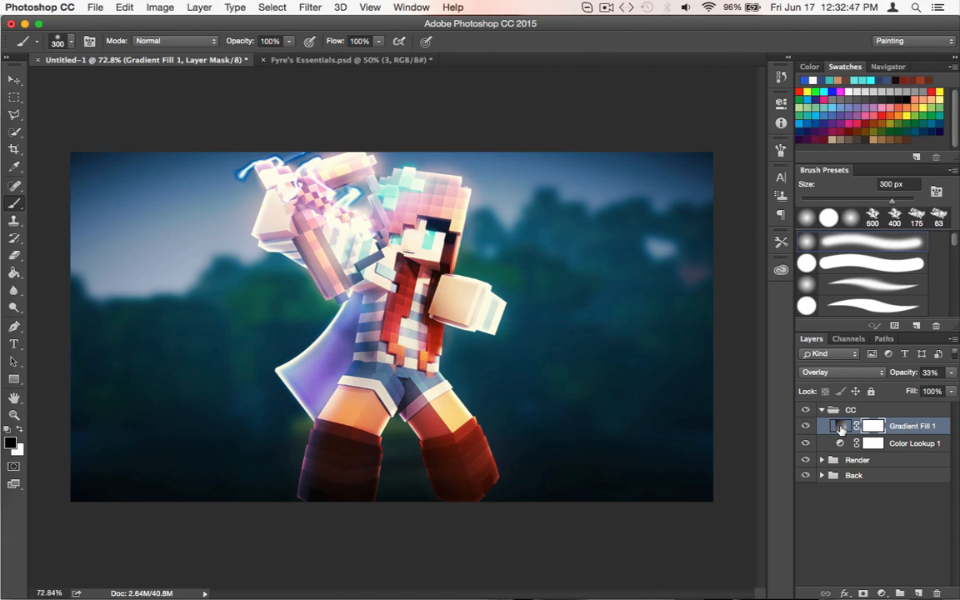
double_click(839, 426)
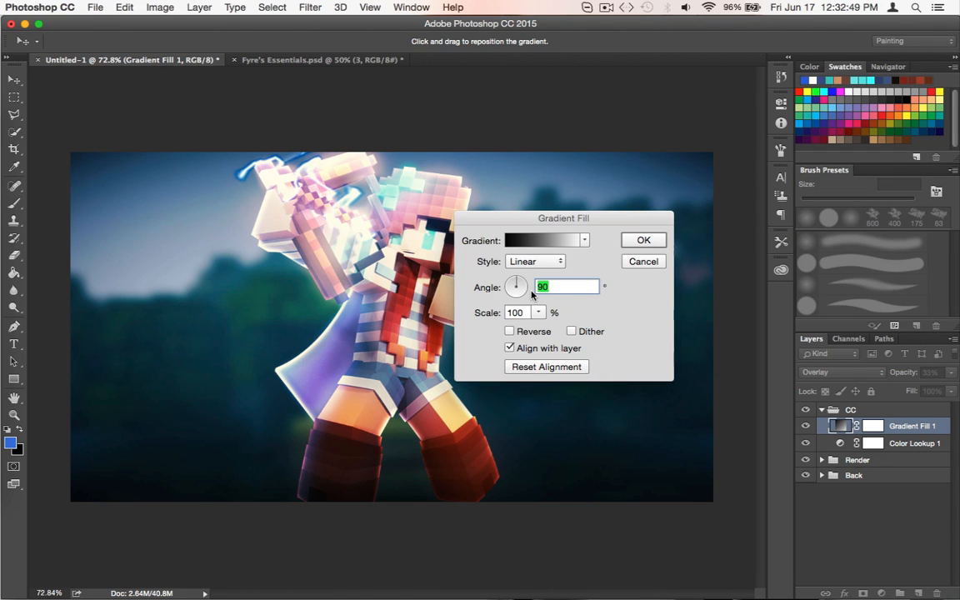
type("-90")
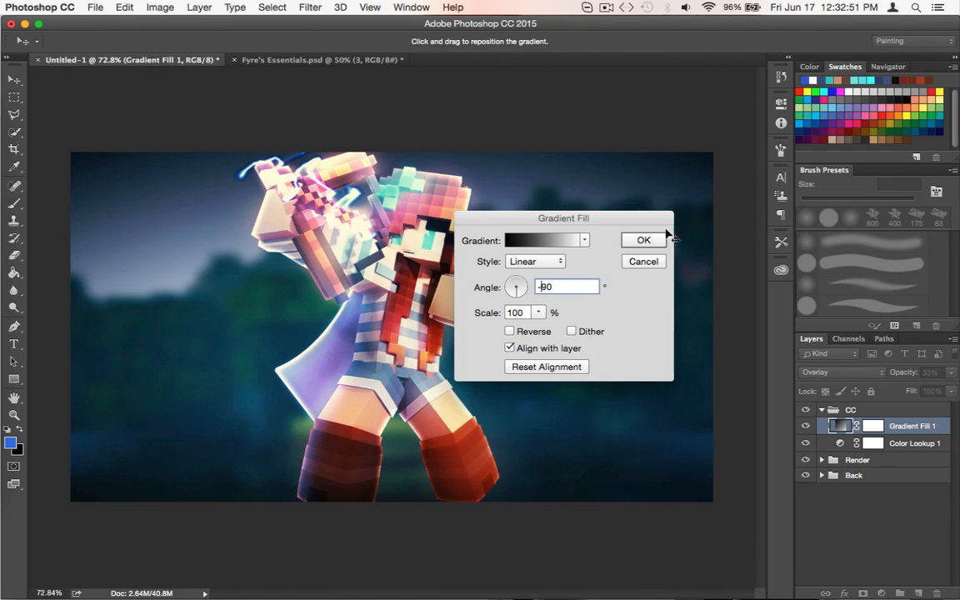
Apply the Neutral Density preset to the Gradient Fill layer and set the gradient angle to 90°
left_click(521, 240)
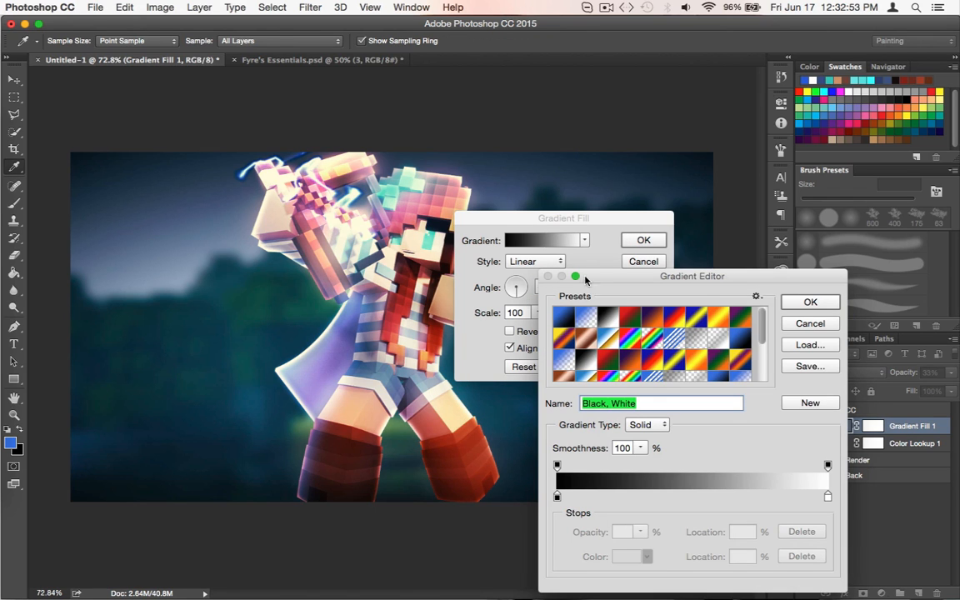
left_click(674, 339)
left_click(696, 339)
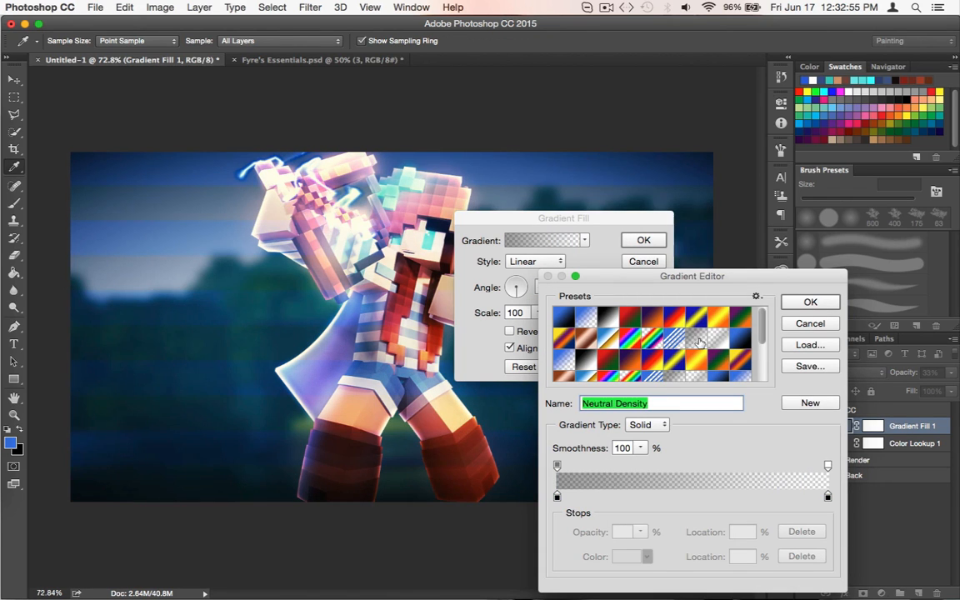
left_click(810, 302)
double_click(585, 287)
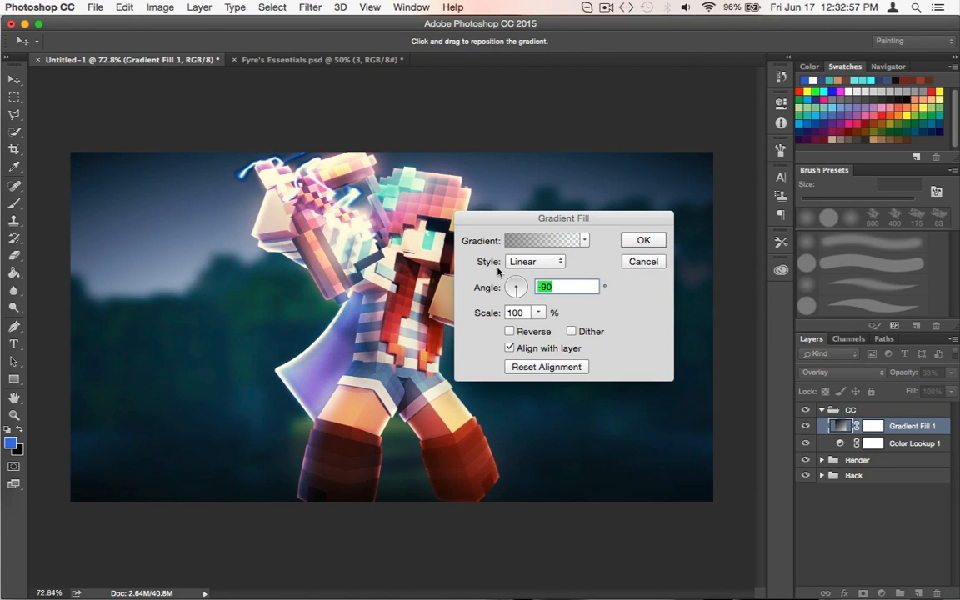
type("90")
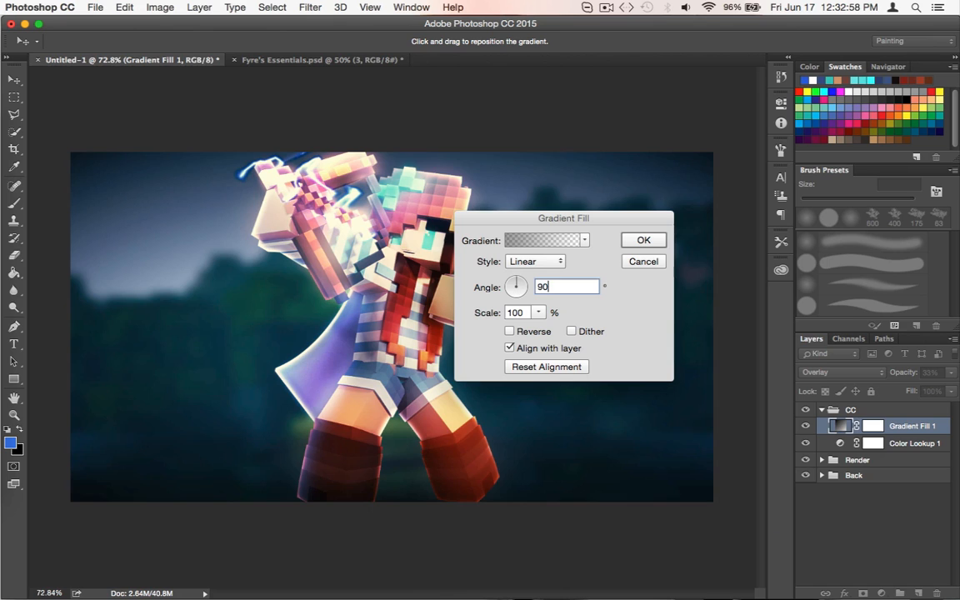
left_click(640, 239)
Raise the Gradient Fill layer's opacity to 100% and set its gradient angle to -90°
key("b")
left_click_drag(952, 372, 958, 395)
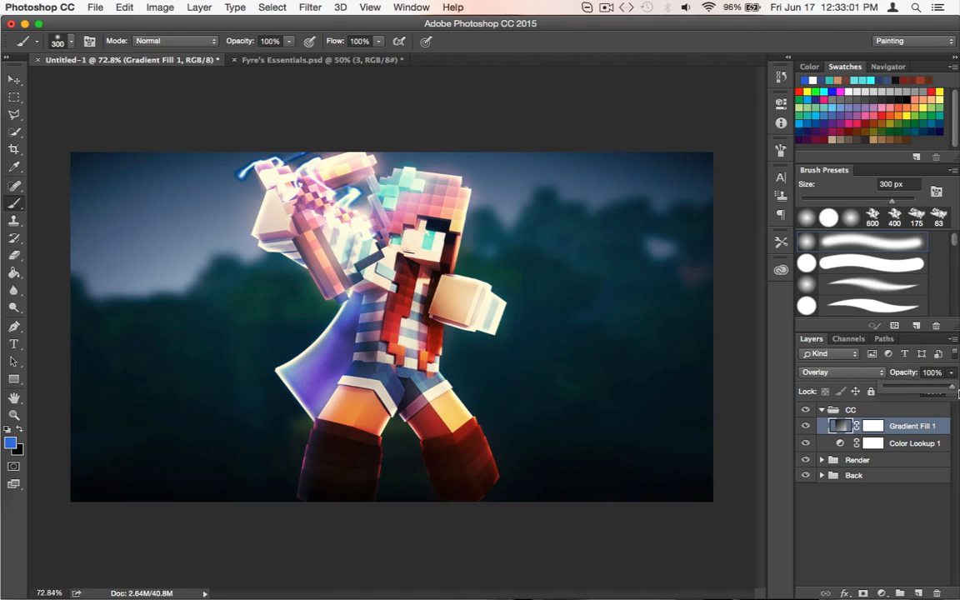
double_click(843, 426)
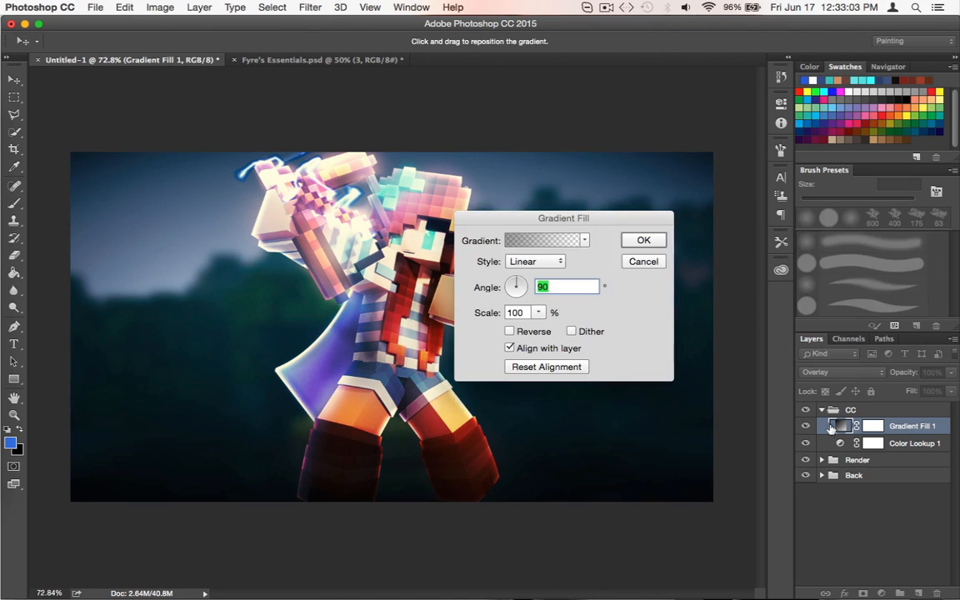
key("Left")
type("-")
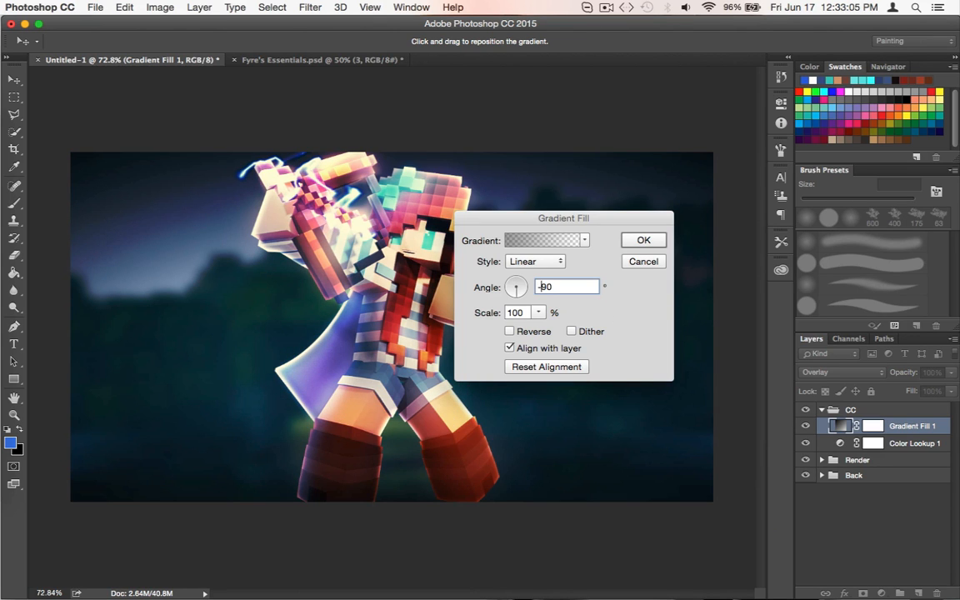
key("Return")
Lower the Gradient Fill layer's opacity to 47% and toggle its visibility to compare the image with and without it
left_click(952, 373)
left_click_drag(931, 386, 912, 387)
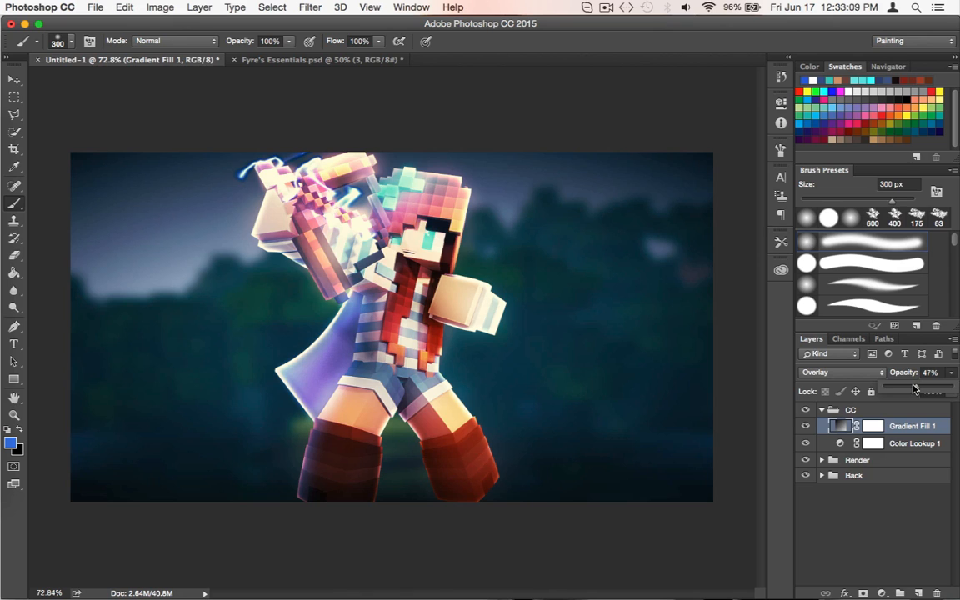
left_click(864, 524)
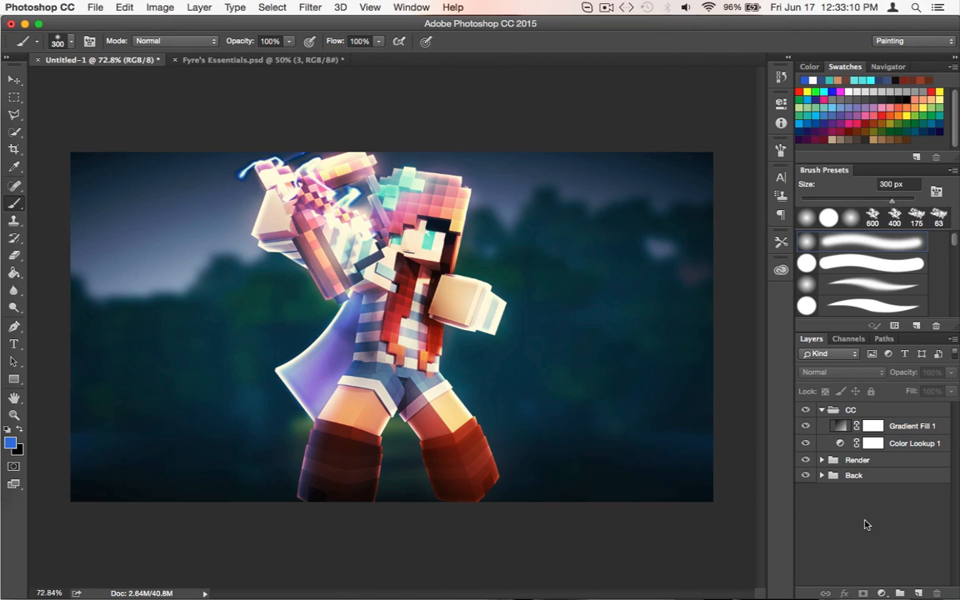
left_click(805, 426)
left_click(806, 426)
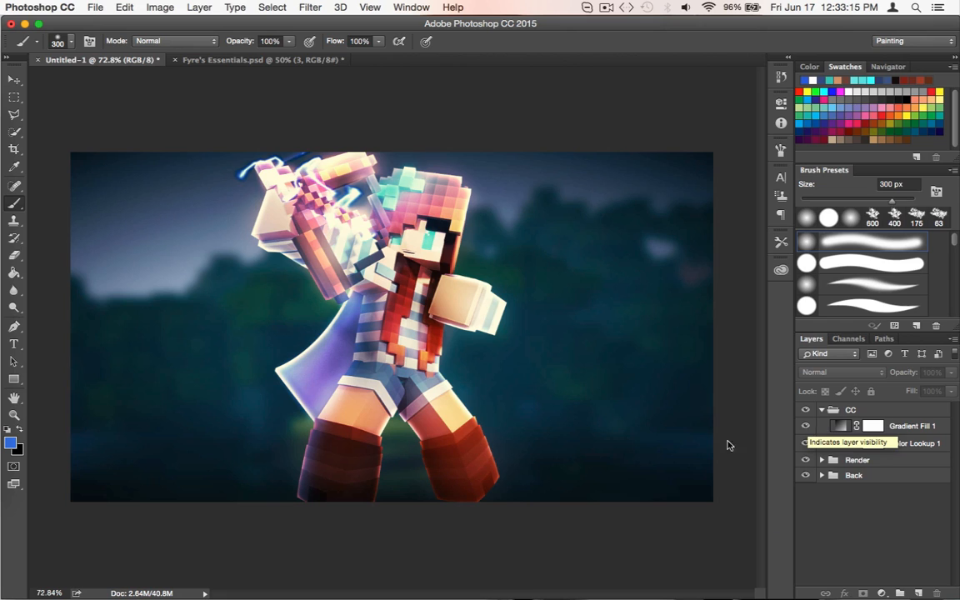
Try a Curves adjustment layer above the Gradient Fill layer with a contrast-boosting two-point RGB curve, and delete it
left_click(837, 426)
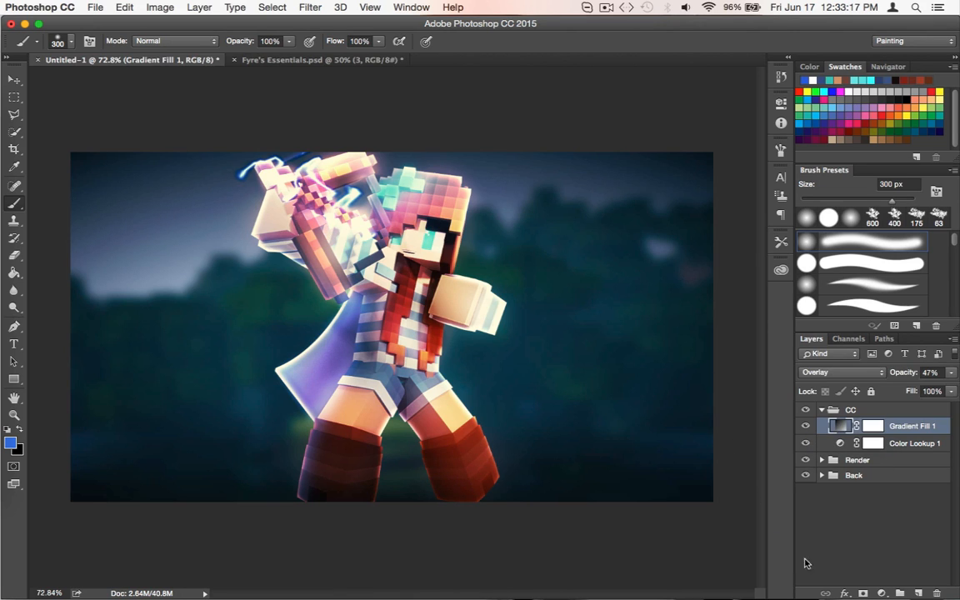
left_click(882, 592)
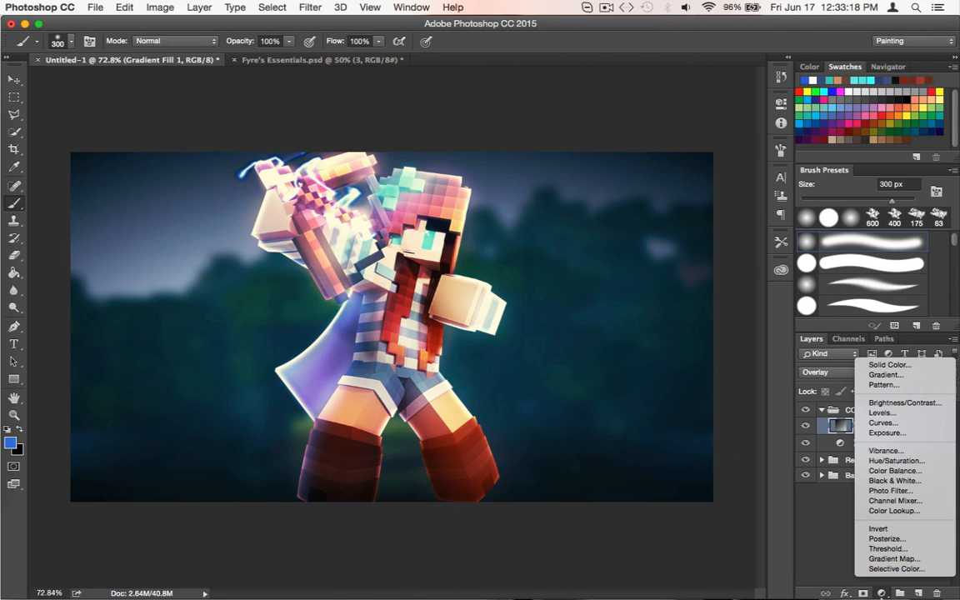
left_click(875, 423)
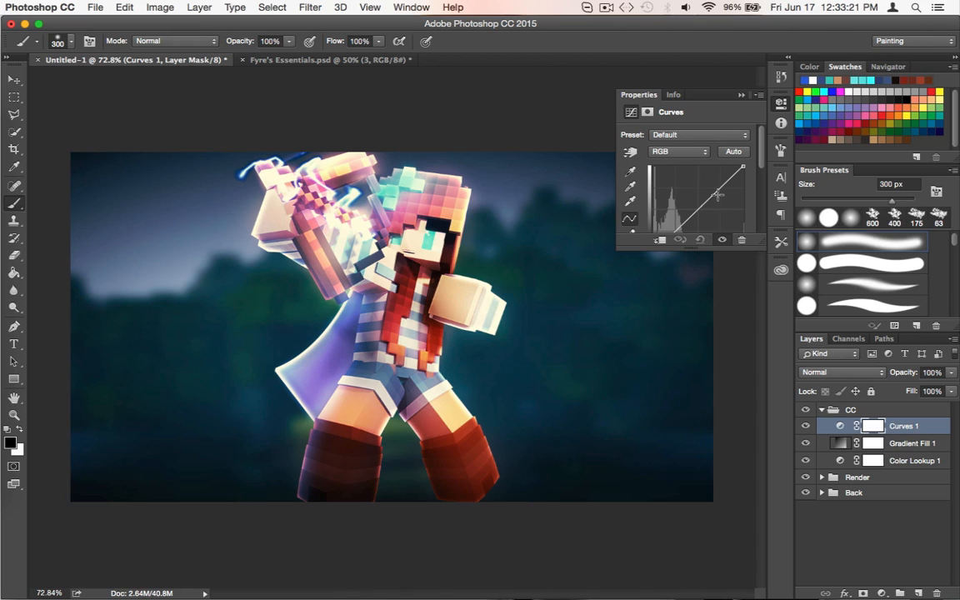
left_click_drag(725, 185, 692, 215)
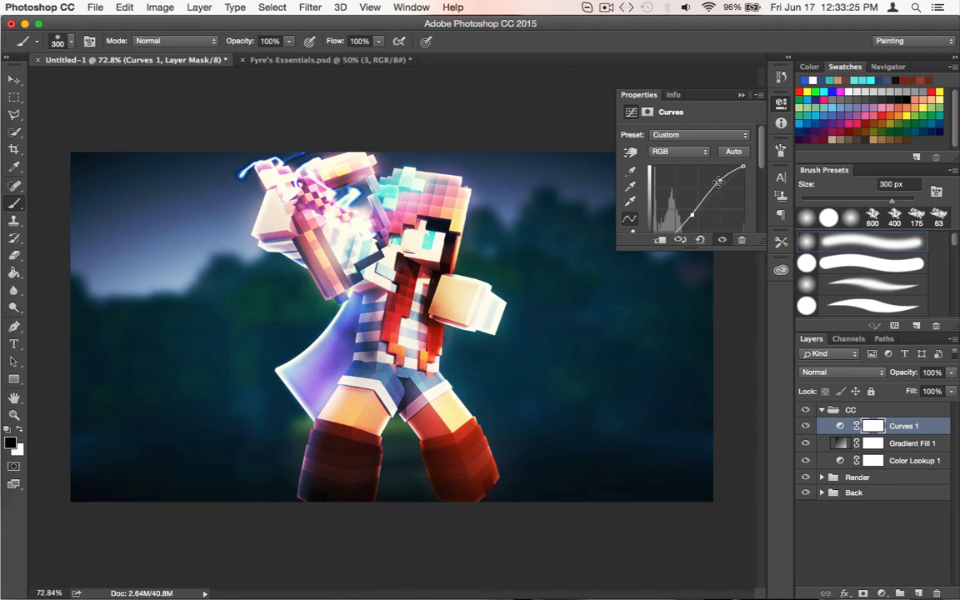
left_click_drag(720, 181, 720, 183)
left_click_drag(694, 216, 695, 217)
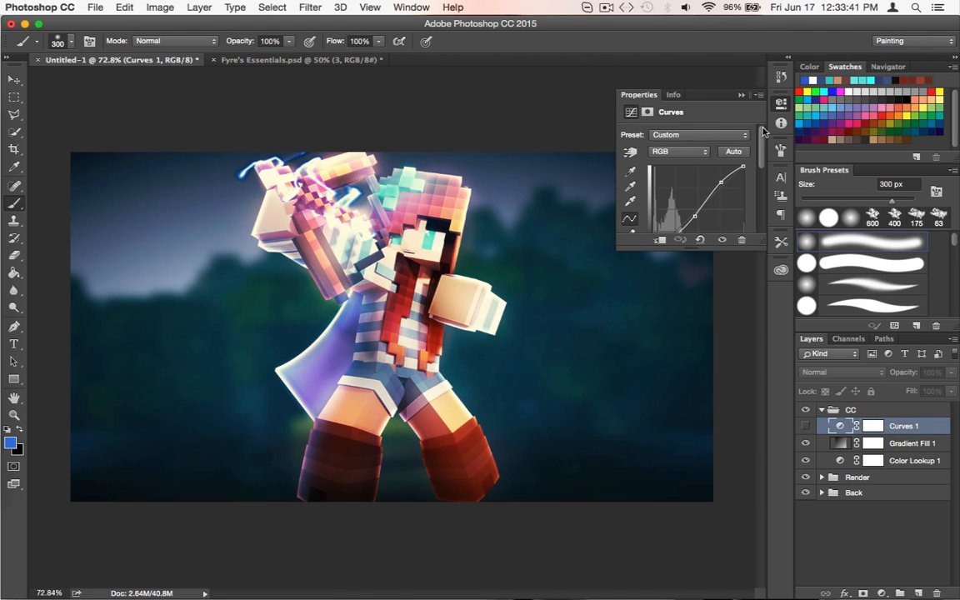
left_click(781, 105)
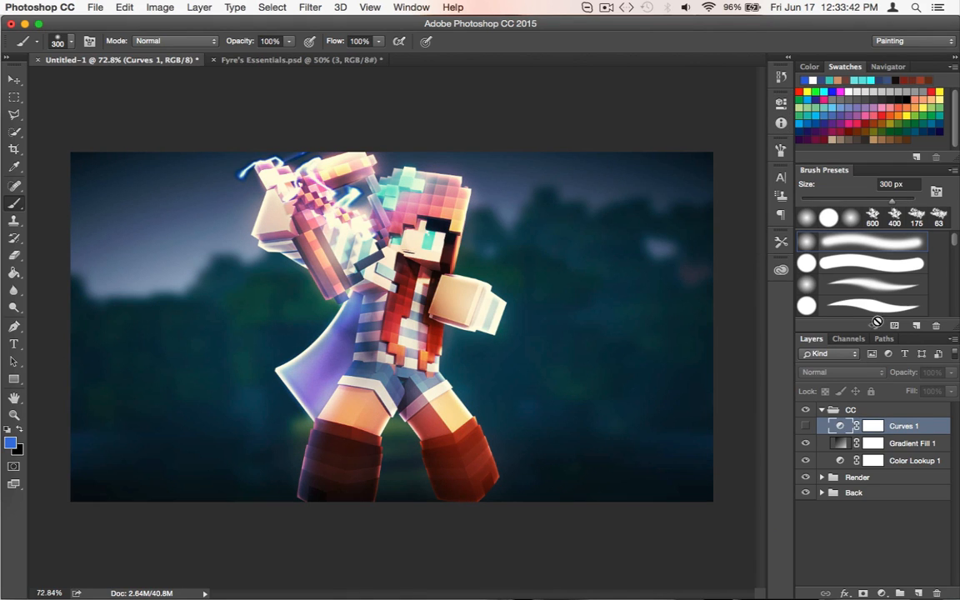
key("Delete")
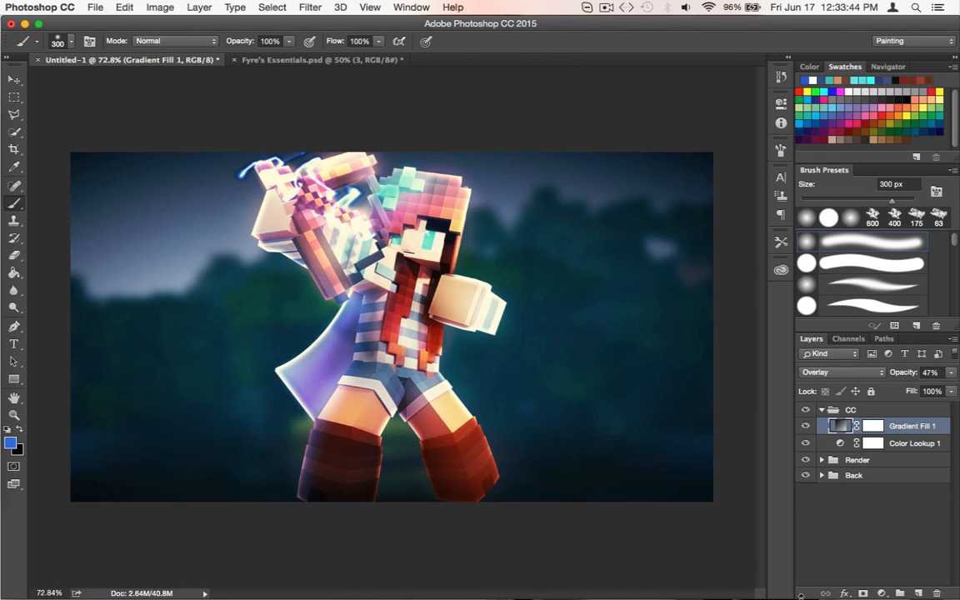
Add a fresh Curves adjustment layer above the Gradient Fill layer and open its colour channel choices
left_click(882, 594)
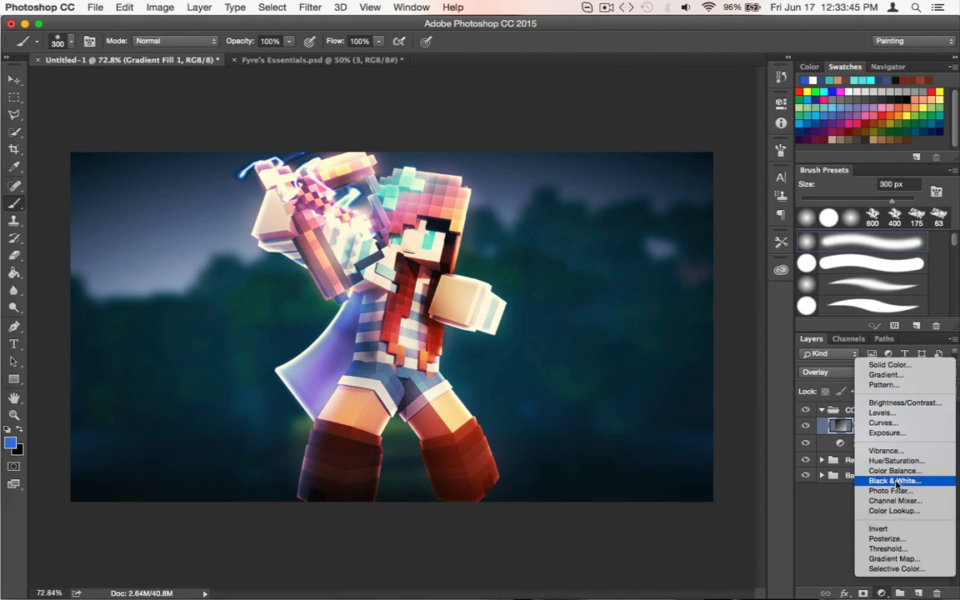
left_click(885, 424)
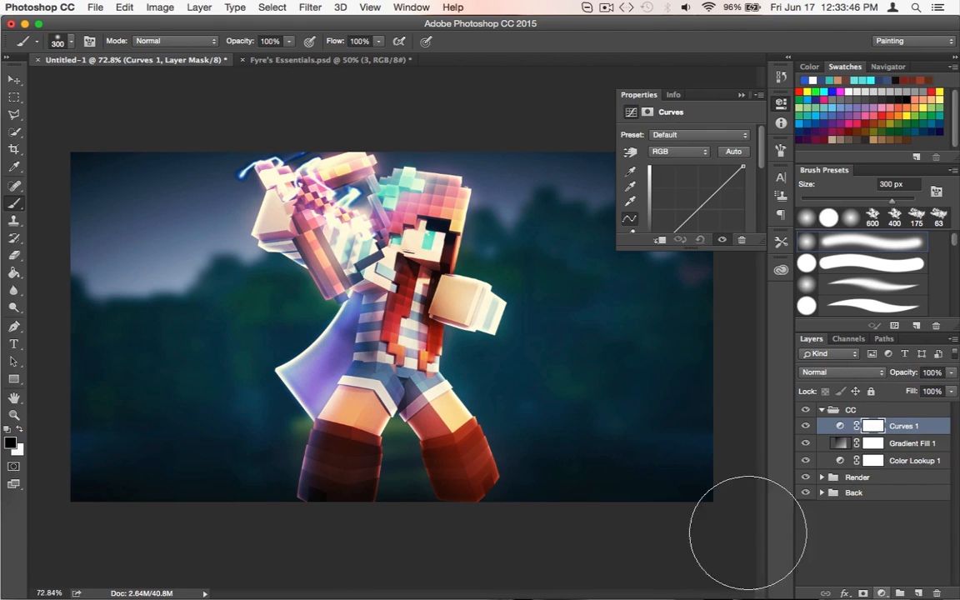
left_click(665, 153)
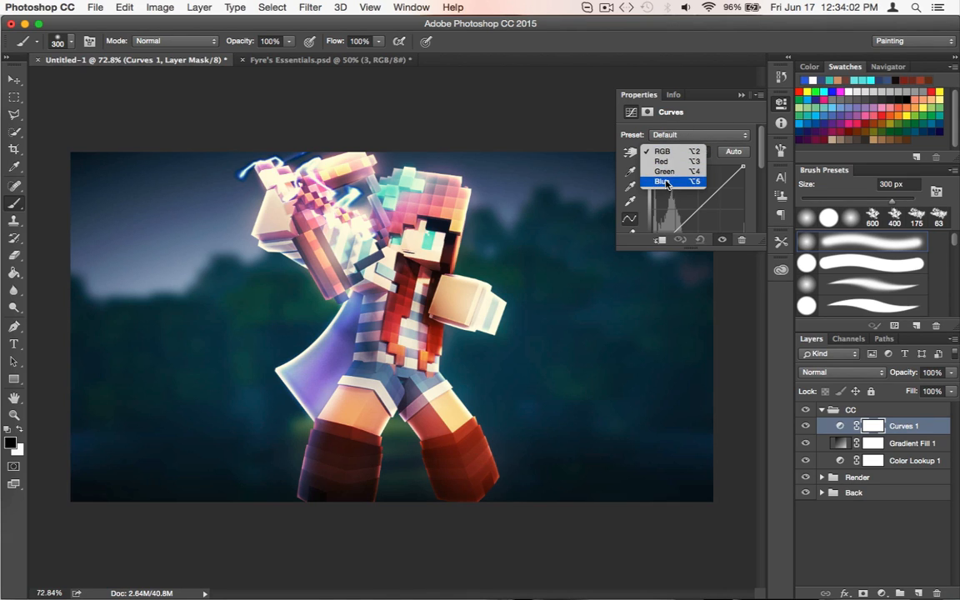
Bend the Curves layer's Blue channel with an upper and a midtone point, and toggle the layer's visibility to compare
left_click(664, 182)
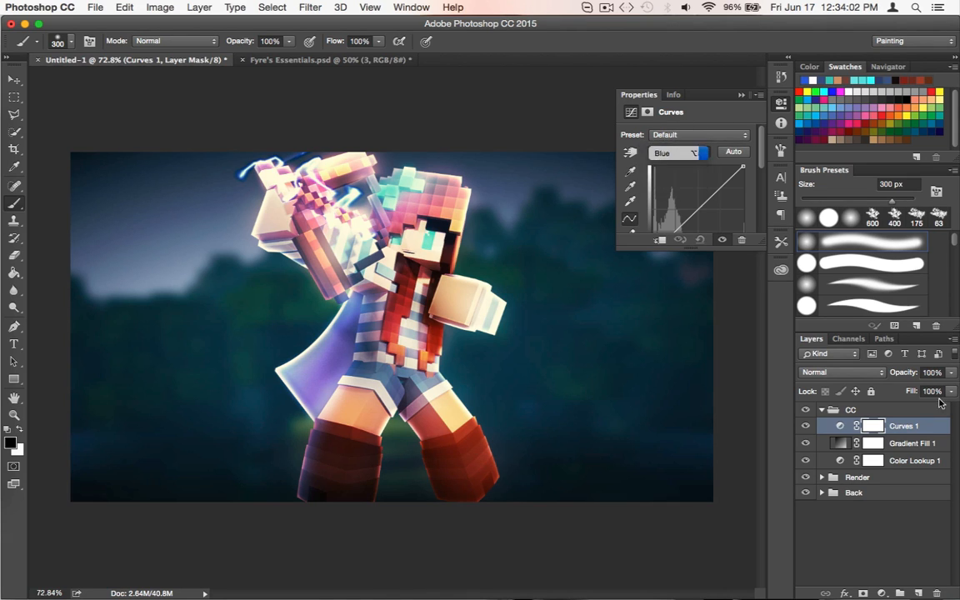
left_click(728, 182)
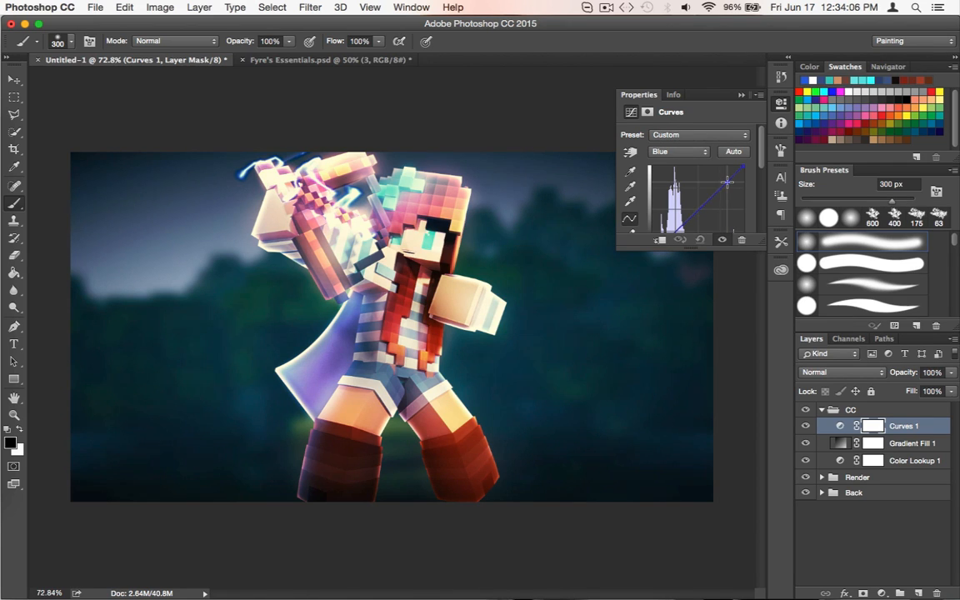
left_click(696, 211)
left_click_drag(697, 211, 695, 208)
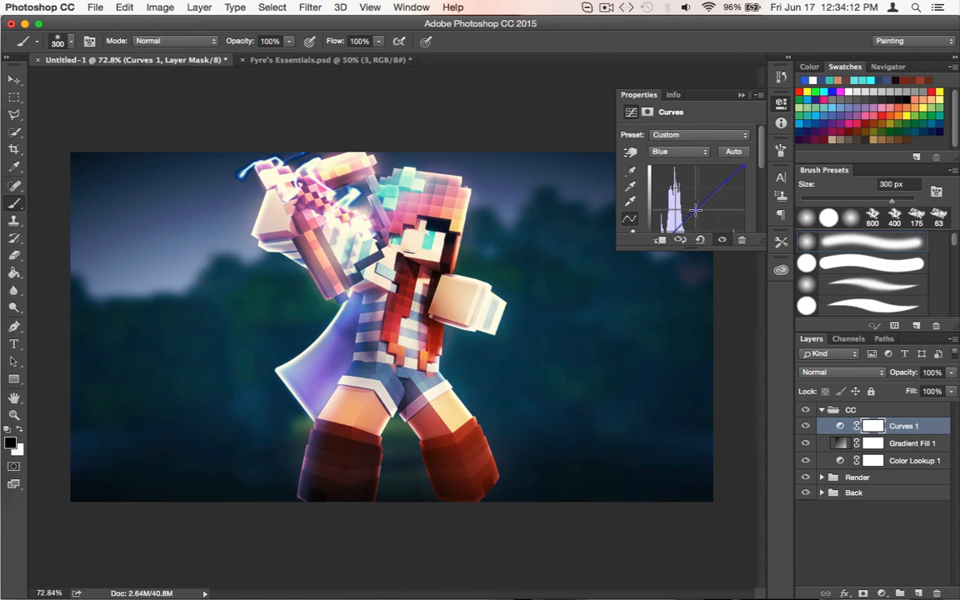
left_click(783, 105)
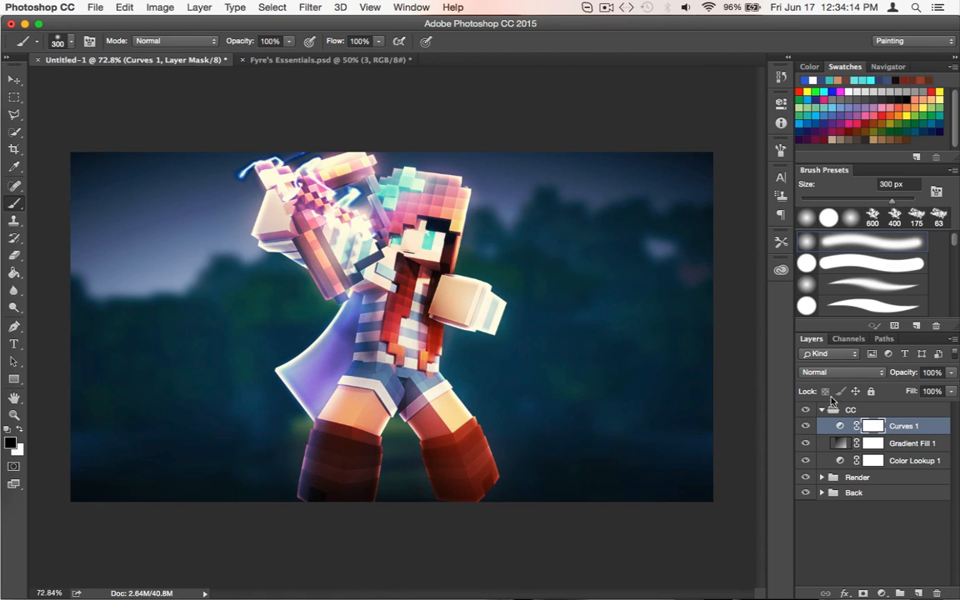
left_click(807, 427)
left_click(806, 426)
left_click(822, 560)
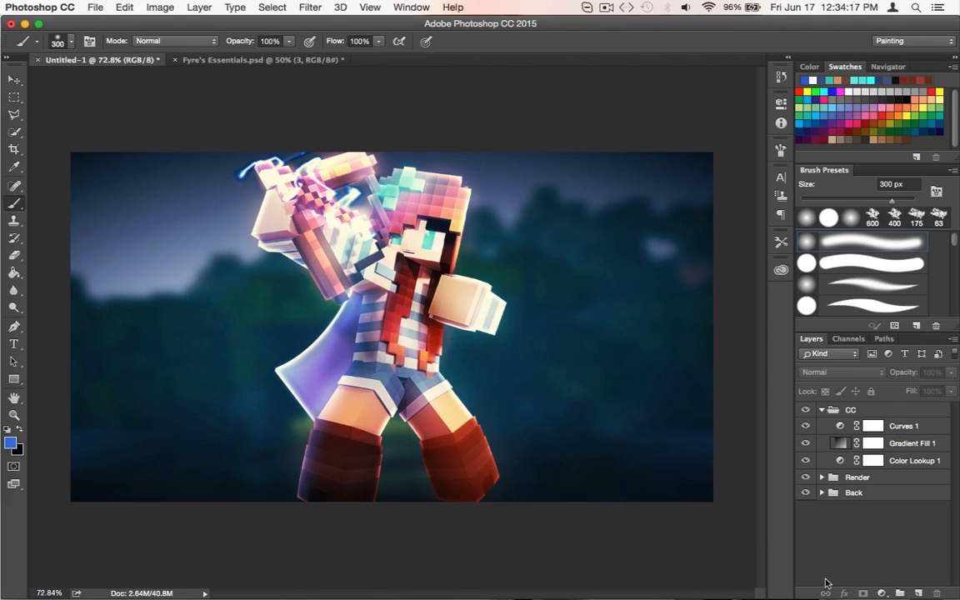
Add a Brightness/Contrast layer above Curves 1, lower Brightness to about -12, raise Contrast, and toggle its visibility to compare
left_click(917, 430)
left_click(883, 595)
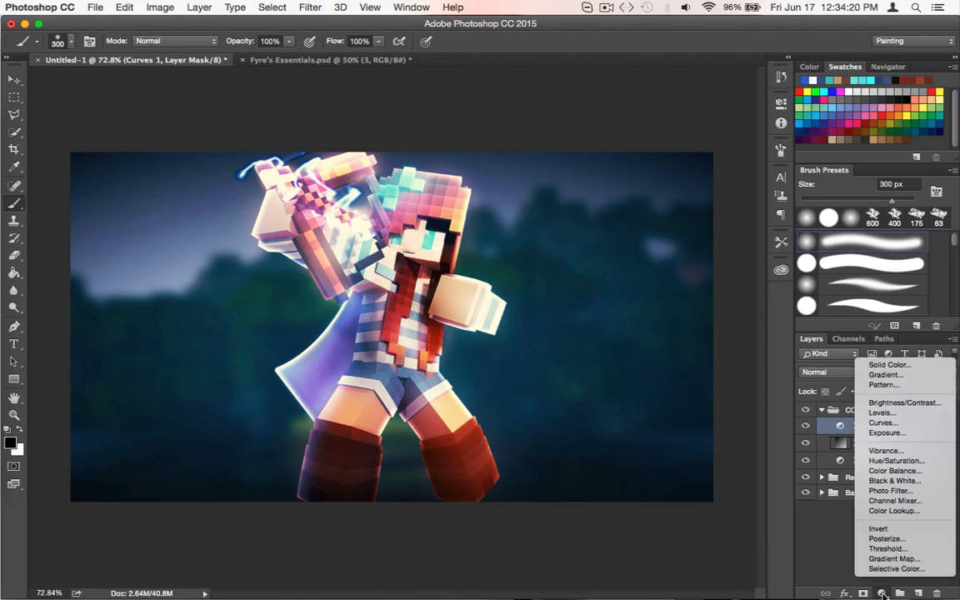
left_click(900, 403)
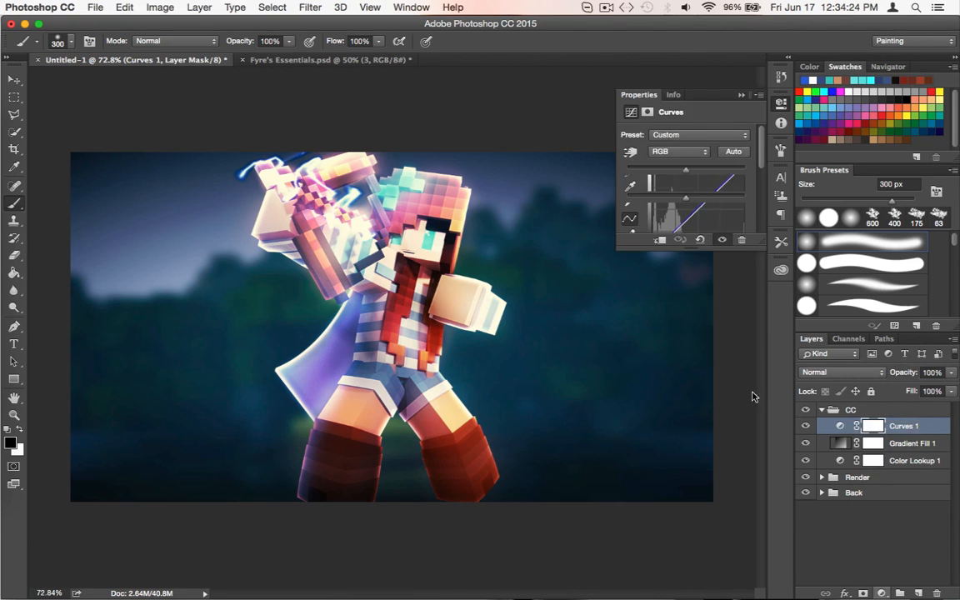
left_click_drag(686, 170, 700, 201)
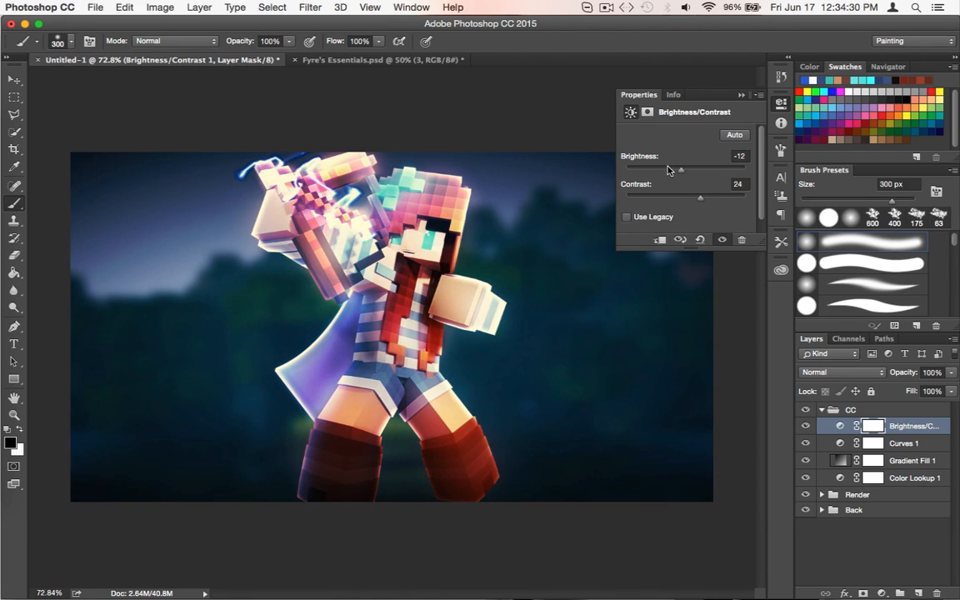
left_click_drag(668, 170, 677, 172)
left_click_drag(678, 171, 681, 172)
left_click_drag(695, 201, 682, 172)
left_click(782, 108)
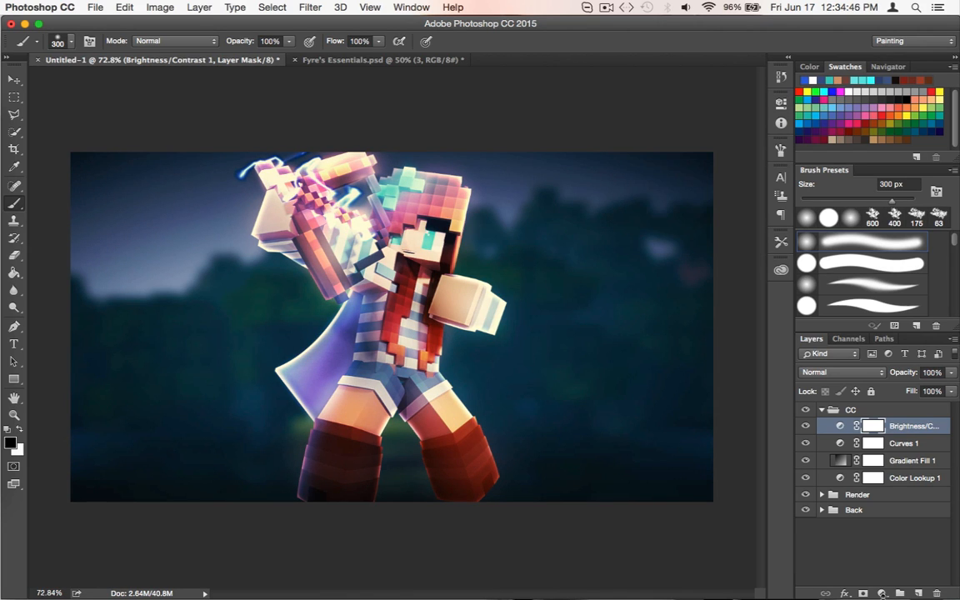
left_click(812, 426)
left_click(812, 426)
Add a Solid Color fill layer in blue #3b7ae1 above Brightness/Contrast, blended as Overlay at 42% opacity
left_click(881, 593)
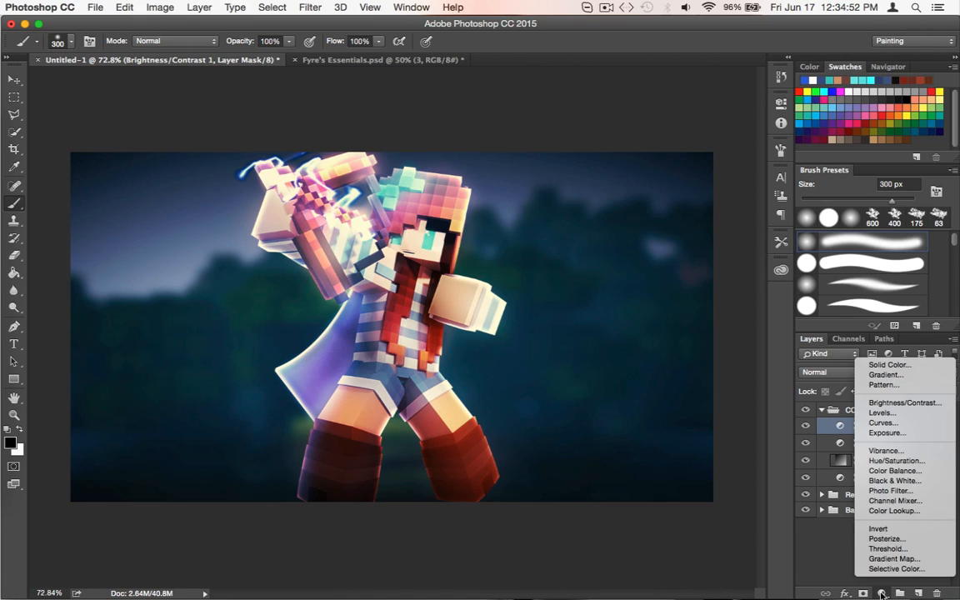
left_click(890, 365)
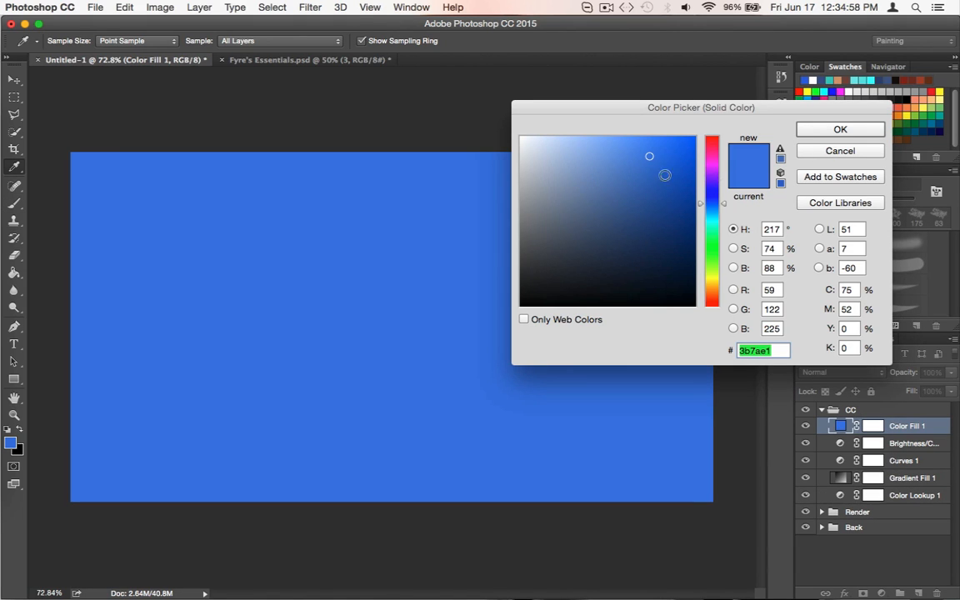
left_click(840, 129)
left_click(855, 371)
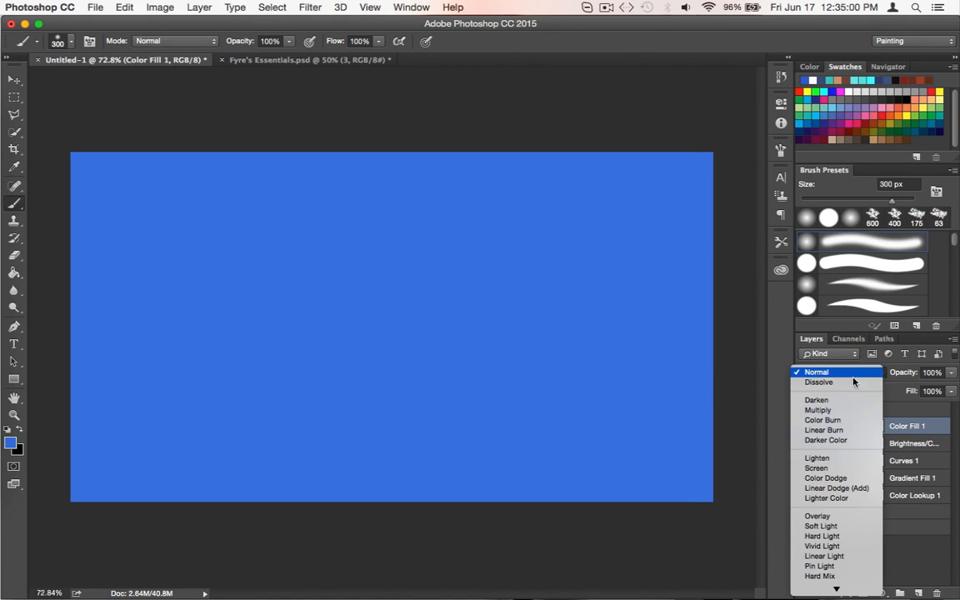
left_click(848, 513)
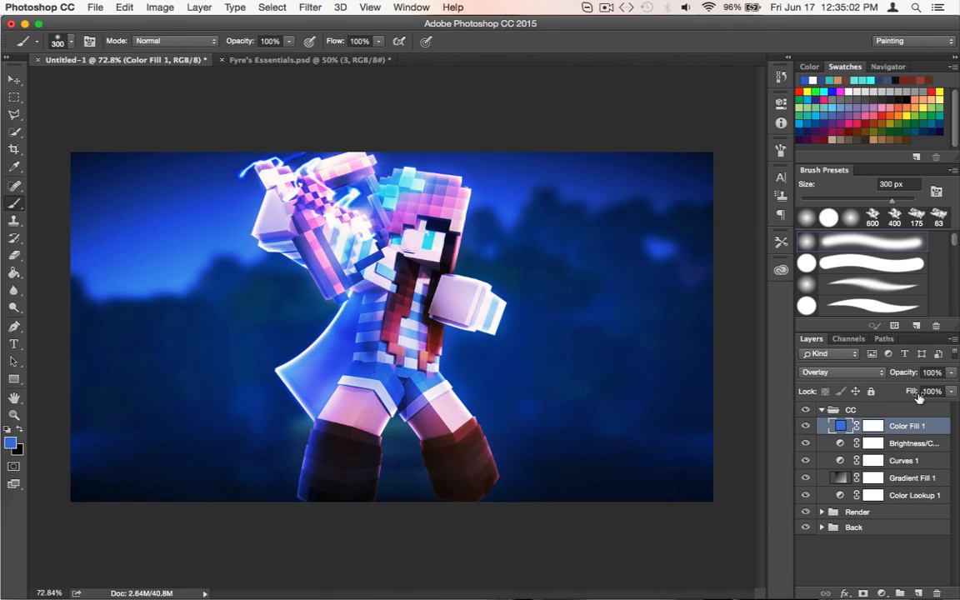
left_click(952, 374)
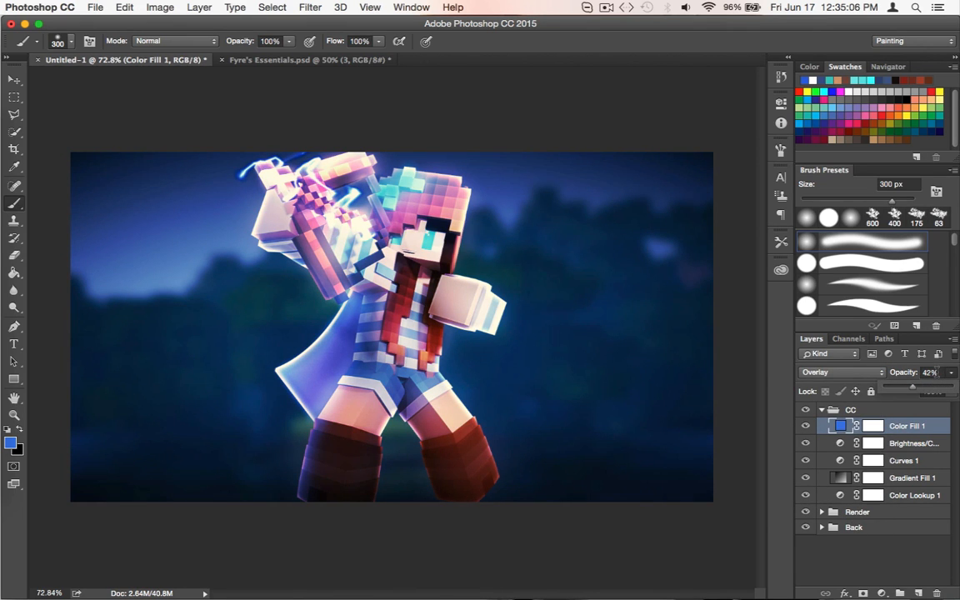
Recolor the Color Fill layer with the teal sampled from the character's hair
double_click(840, 425)
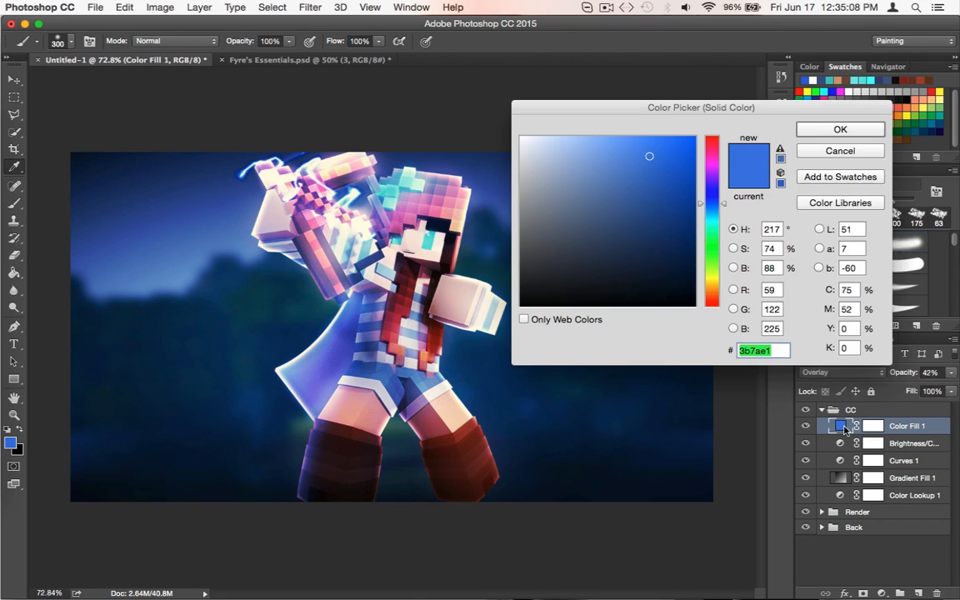
left_click_drag(393, 197, 400, 202)
left_click(834, 130)
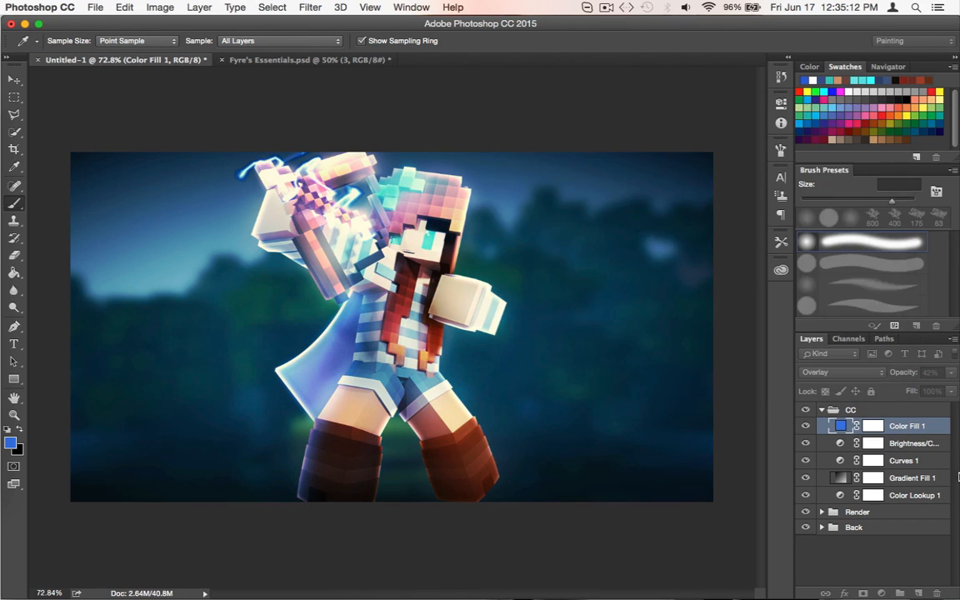
Compare Overlay and Soft Light on the Color Fill layer, keep Soft Light at 36% opacity, and toggle its visibility
left_click(882, 376)
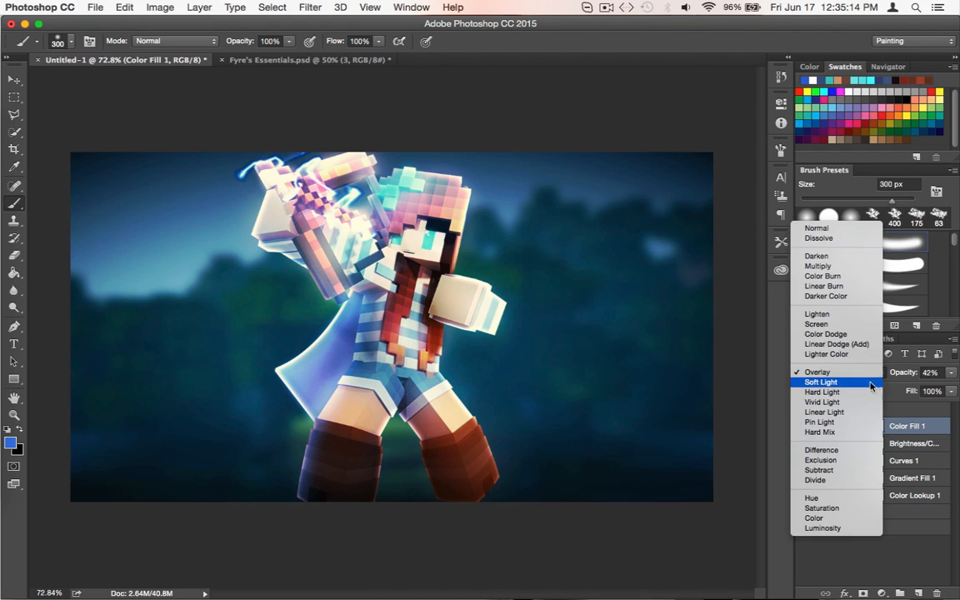
left_click(830, 386)
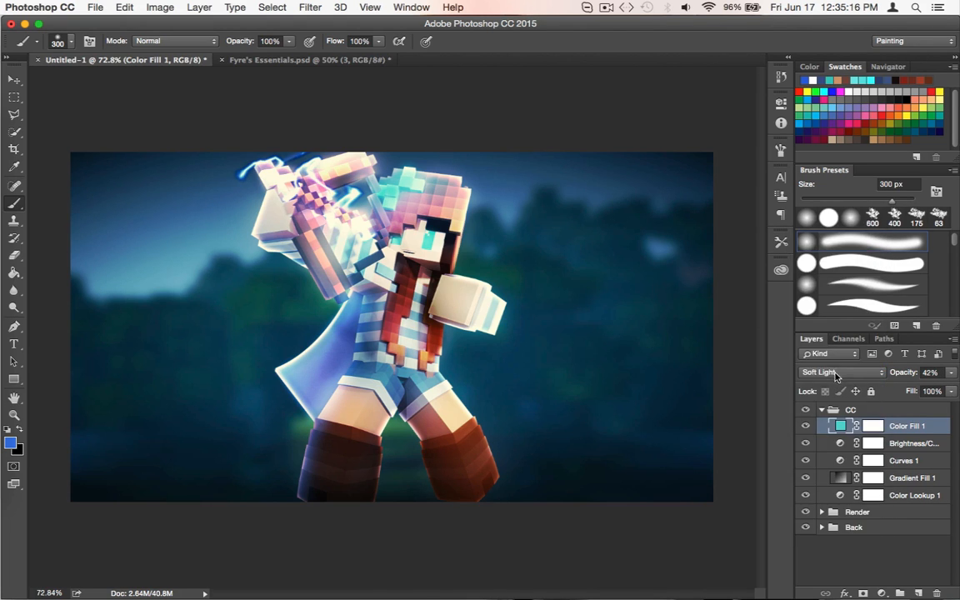
left_click(836, 379)
left_click(833, 373)
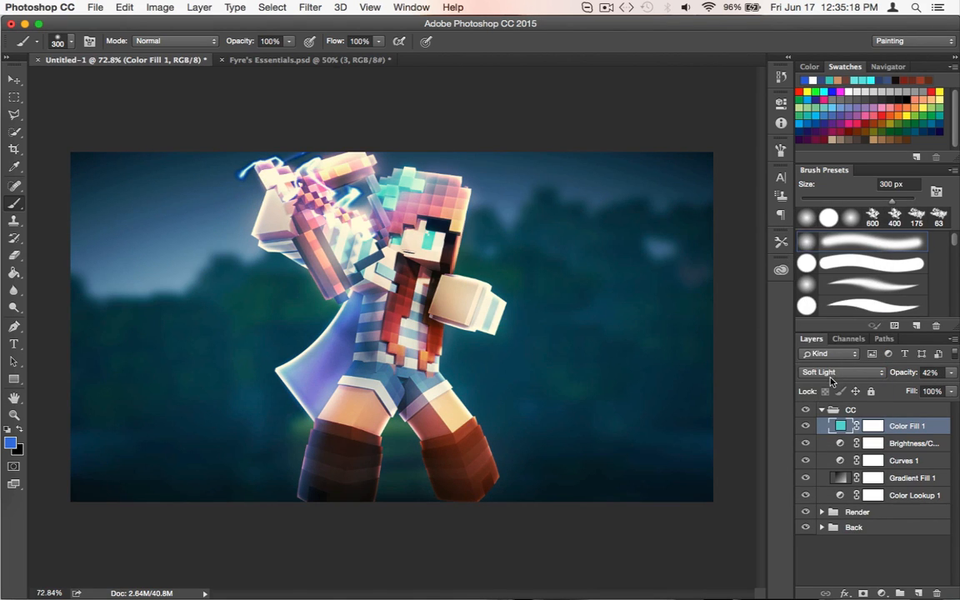
left_click(830, 375)
left_click(827, 363)
left_click(829, 373)
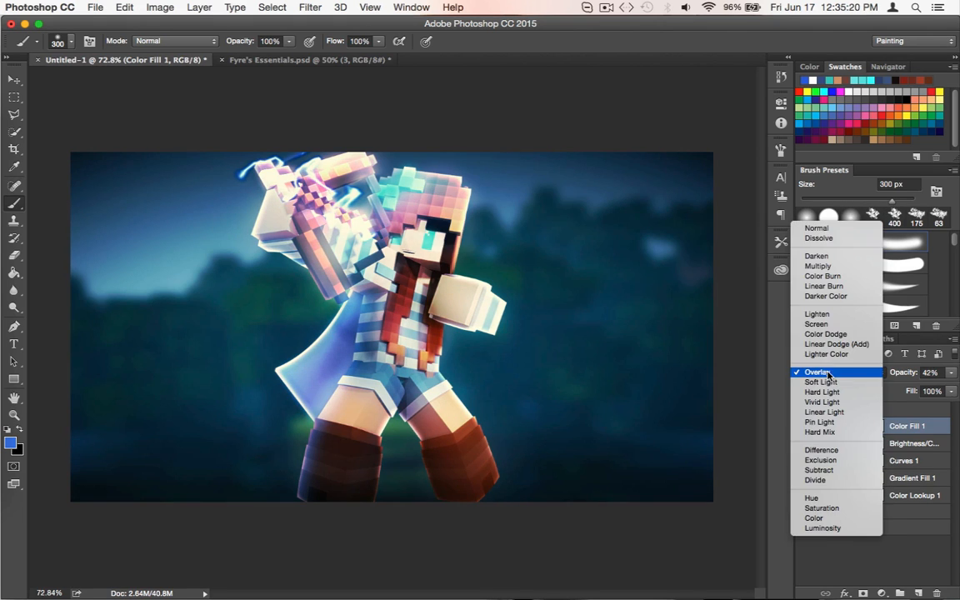
left_click(827, 381)
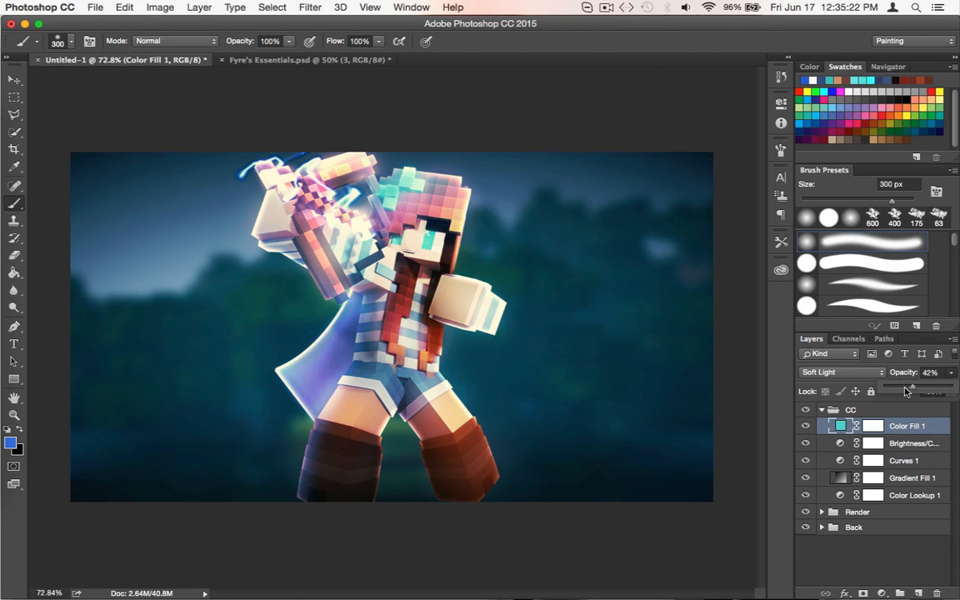
left_click_drag(921, 387, 915, 388)
left_click(805, 426)
left_click(805, 426)
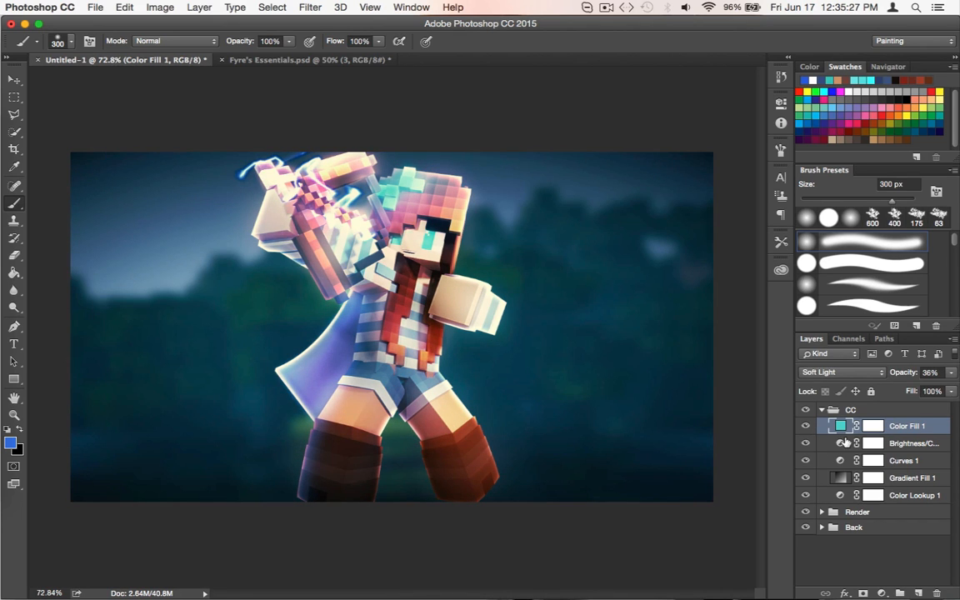
Try the Color Fill layer inside the Back group above layer 12, and undo the move
left_click(822, 512)
left_click(822, 512)
left_click(842, 528)
left_click(821, 528)
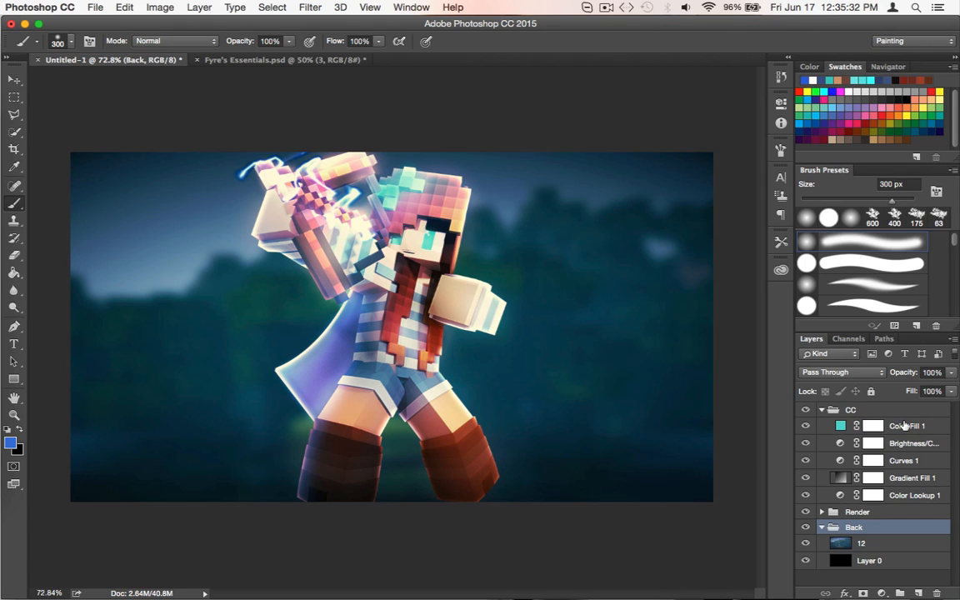
left_click_drag(907, 426, 875, 538)
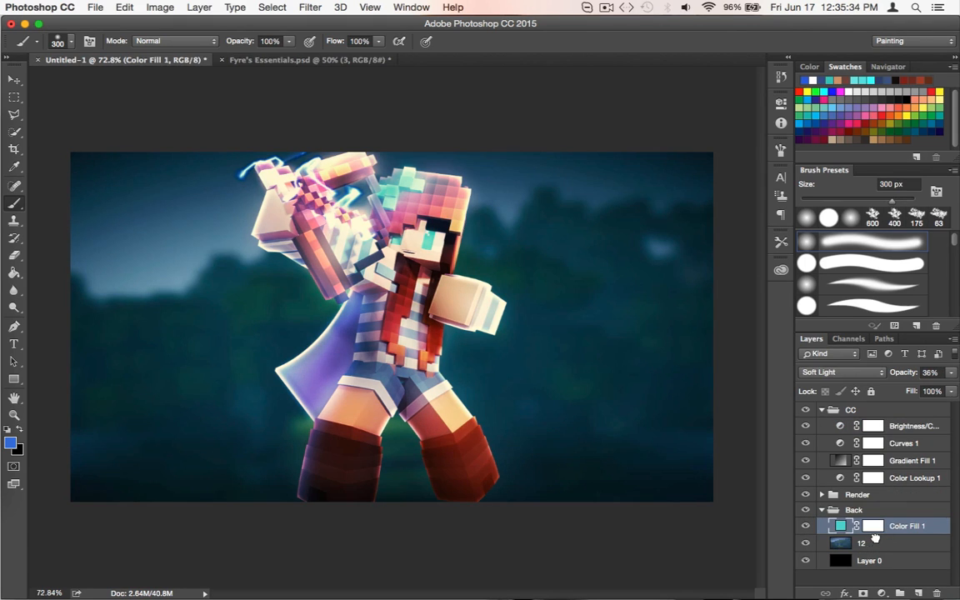
key("super+z")
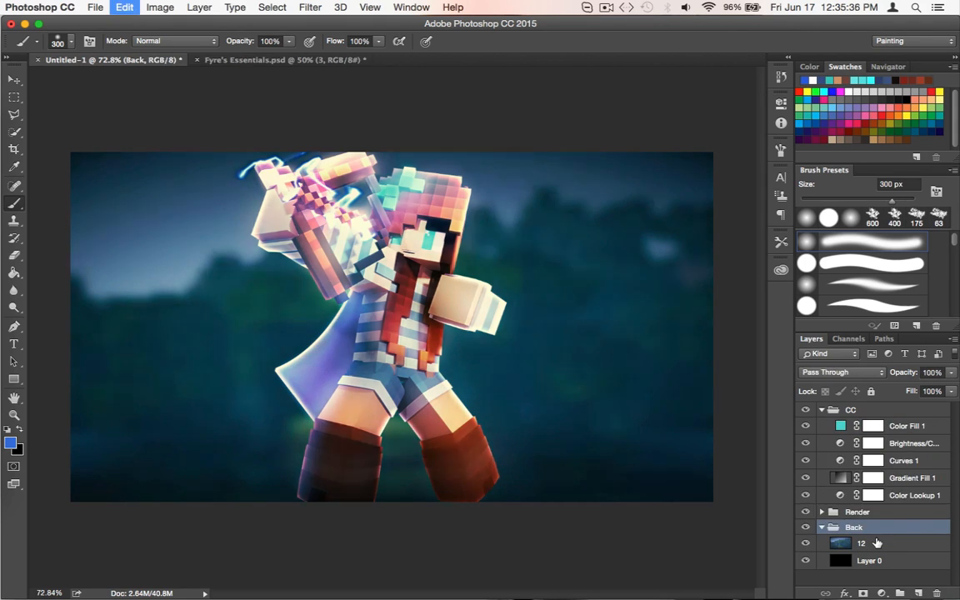
Collapse the Back and CC groups, deselect all layers, and switch to the Move tool
left_click(822, 528)
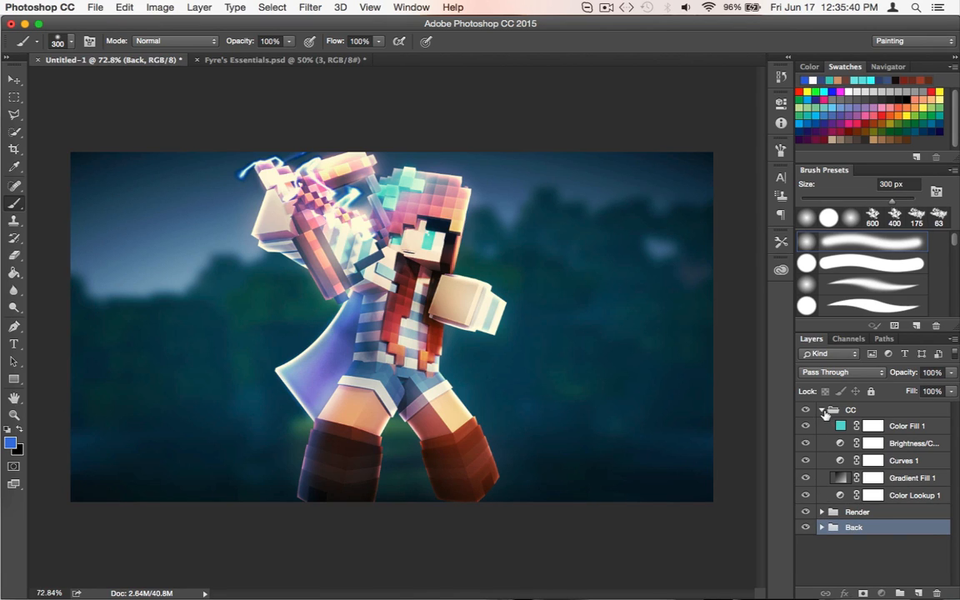
left_click(822, 409)
left_click(882, 548)
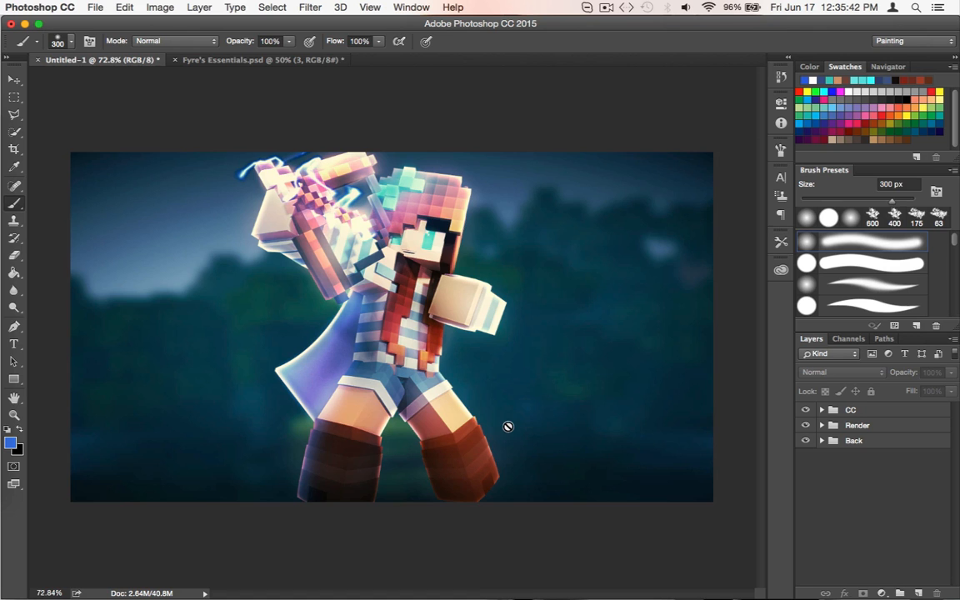
scroll(504, 435, "up", 5)
scroll(505, 435, "down", 5)
scroll(505, 435, "up", 1)
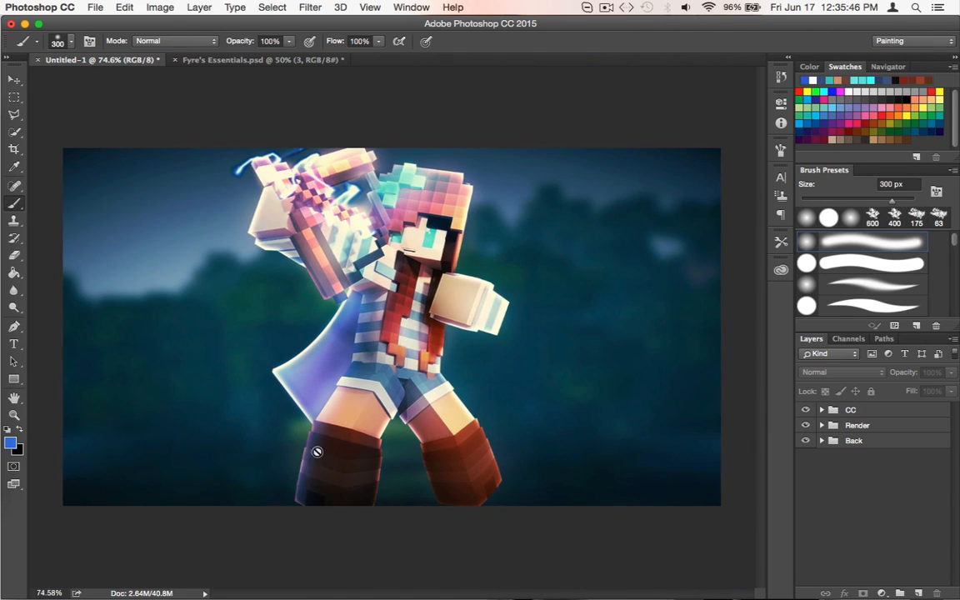
key("v")
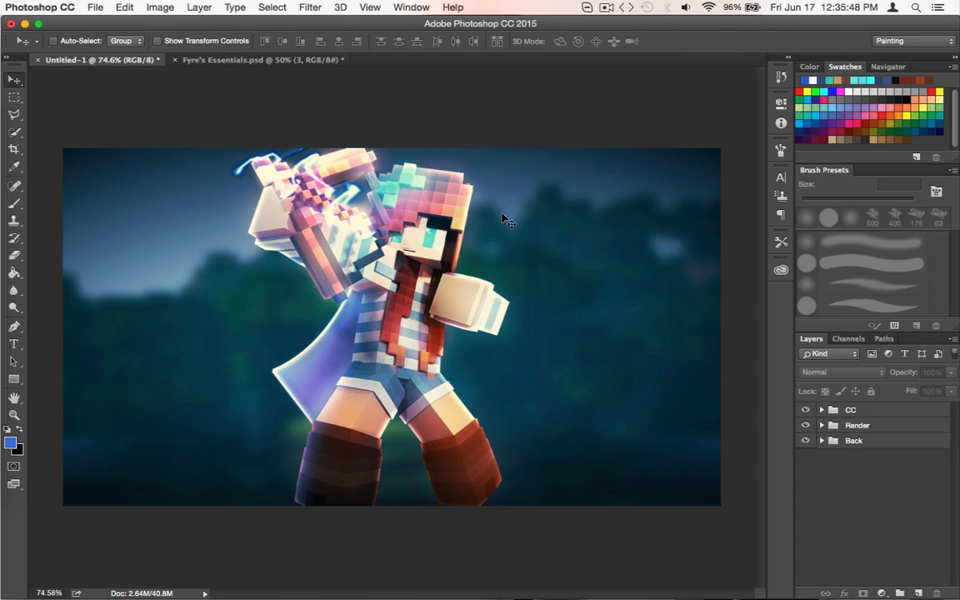